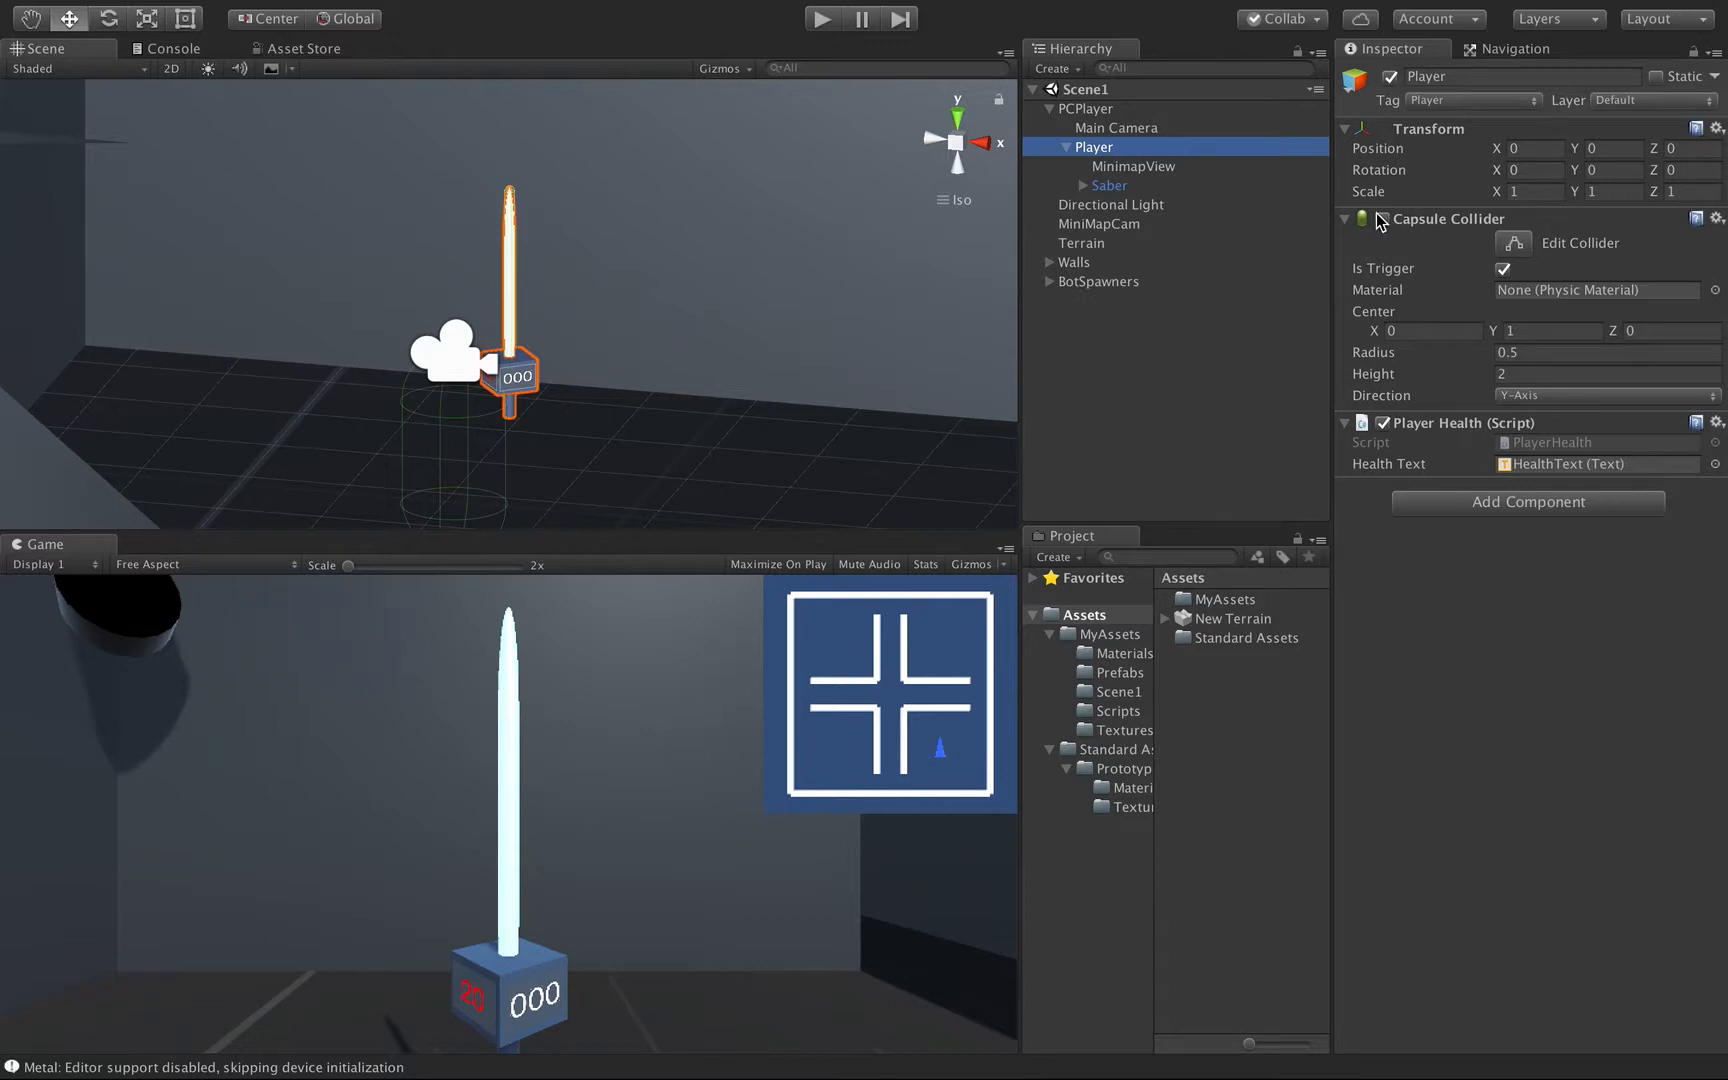
# Enable the Player's Capsule Collider and test the scene in Play mode, watching the bots reach the player.
pyautogui.click(1381, 218)
pyautogui.click(832, 25)
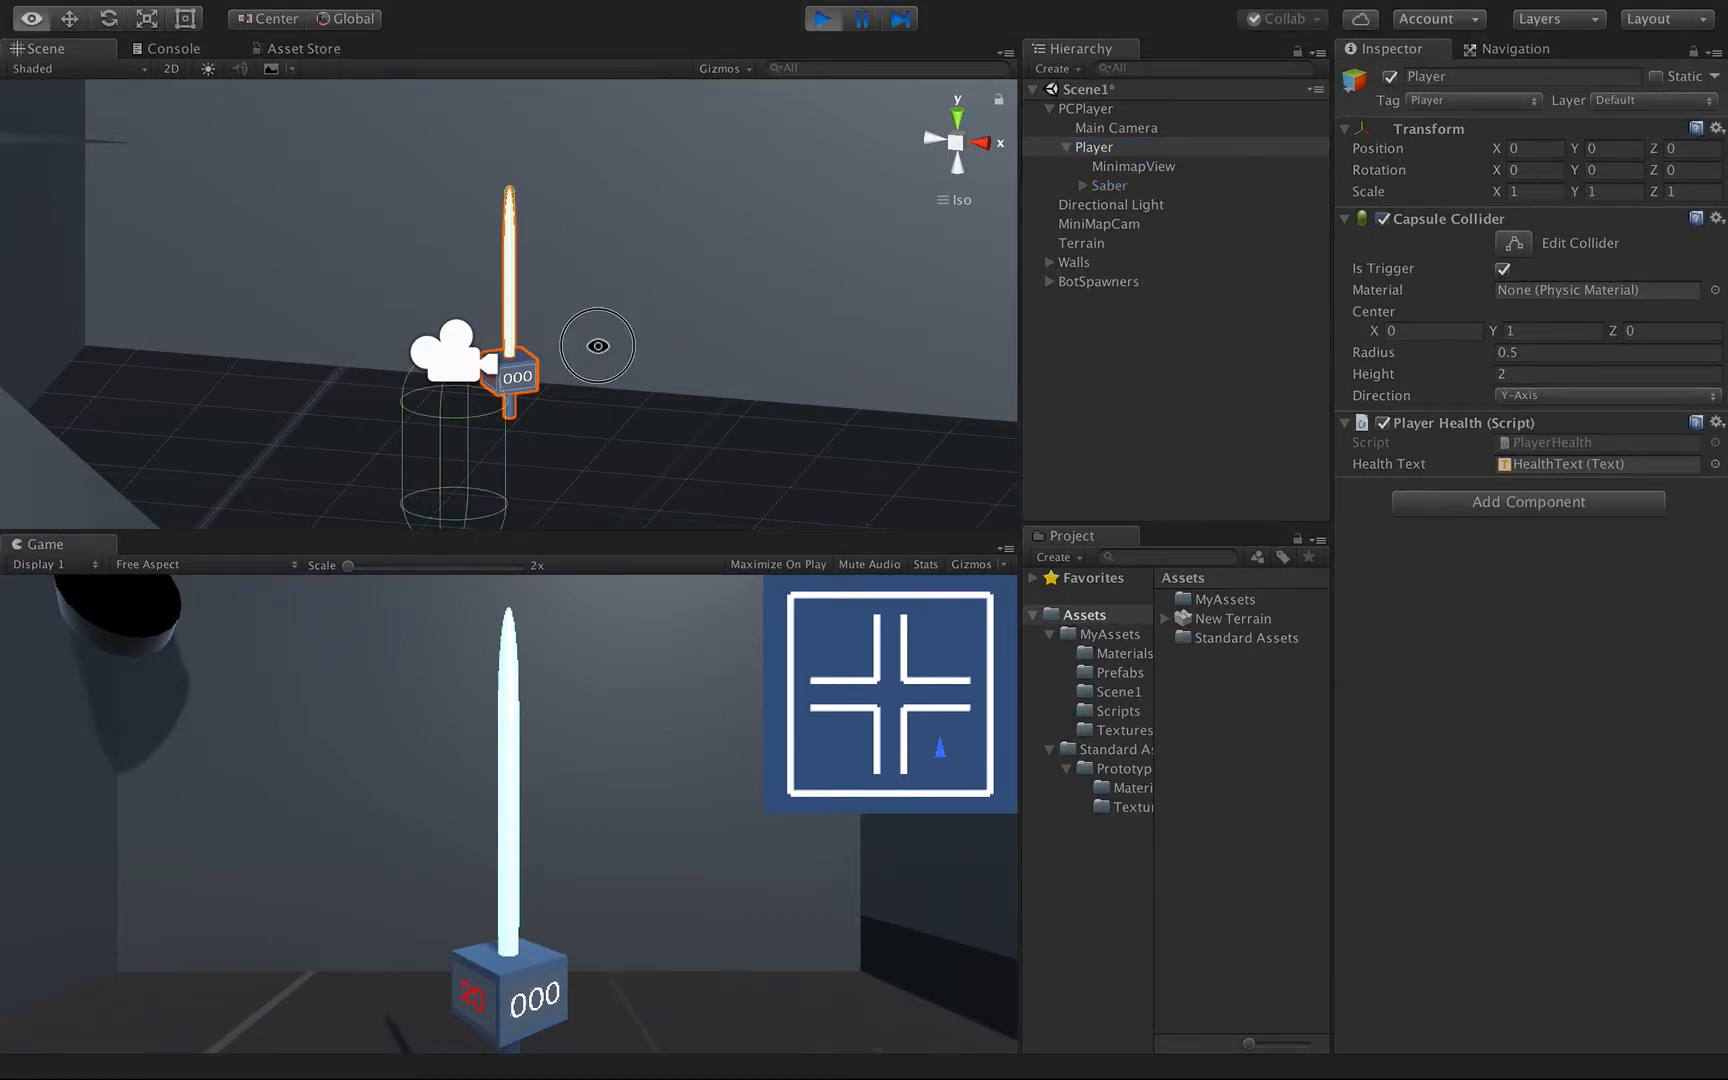
pyautogui.moveTo(594, 347)
pyautogui.keyDown('alt'); pyautogui.mouseDown()
pyautogui.moveTo(748, 517)
pyautogui.moveTo(640, 445)
pyautogui.moveTo(482, 401)
pyautogui.moveTo(444, 478)
pyautogui.moveTo(444, 436)
pyautogui.moveTo(446, 452)
pyautogui.moveTo(629, 374)
pyautogui.moveTo(937, 353)
pyautogui.mouseUp(); pyautogui.keyUp('alt')
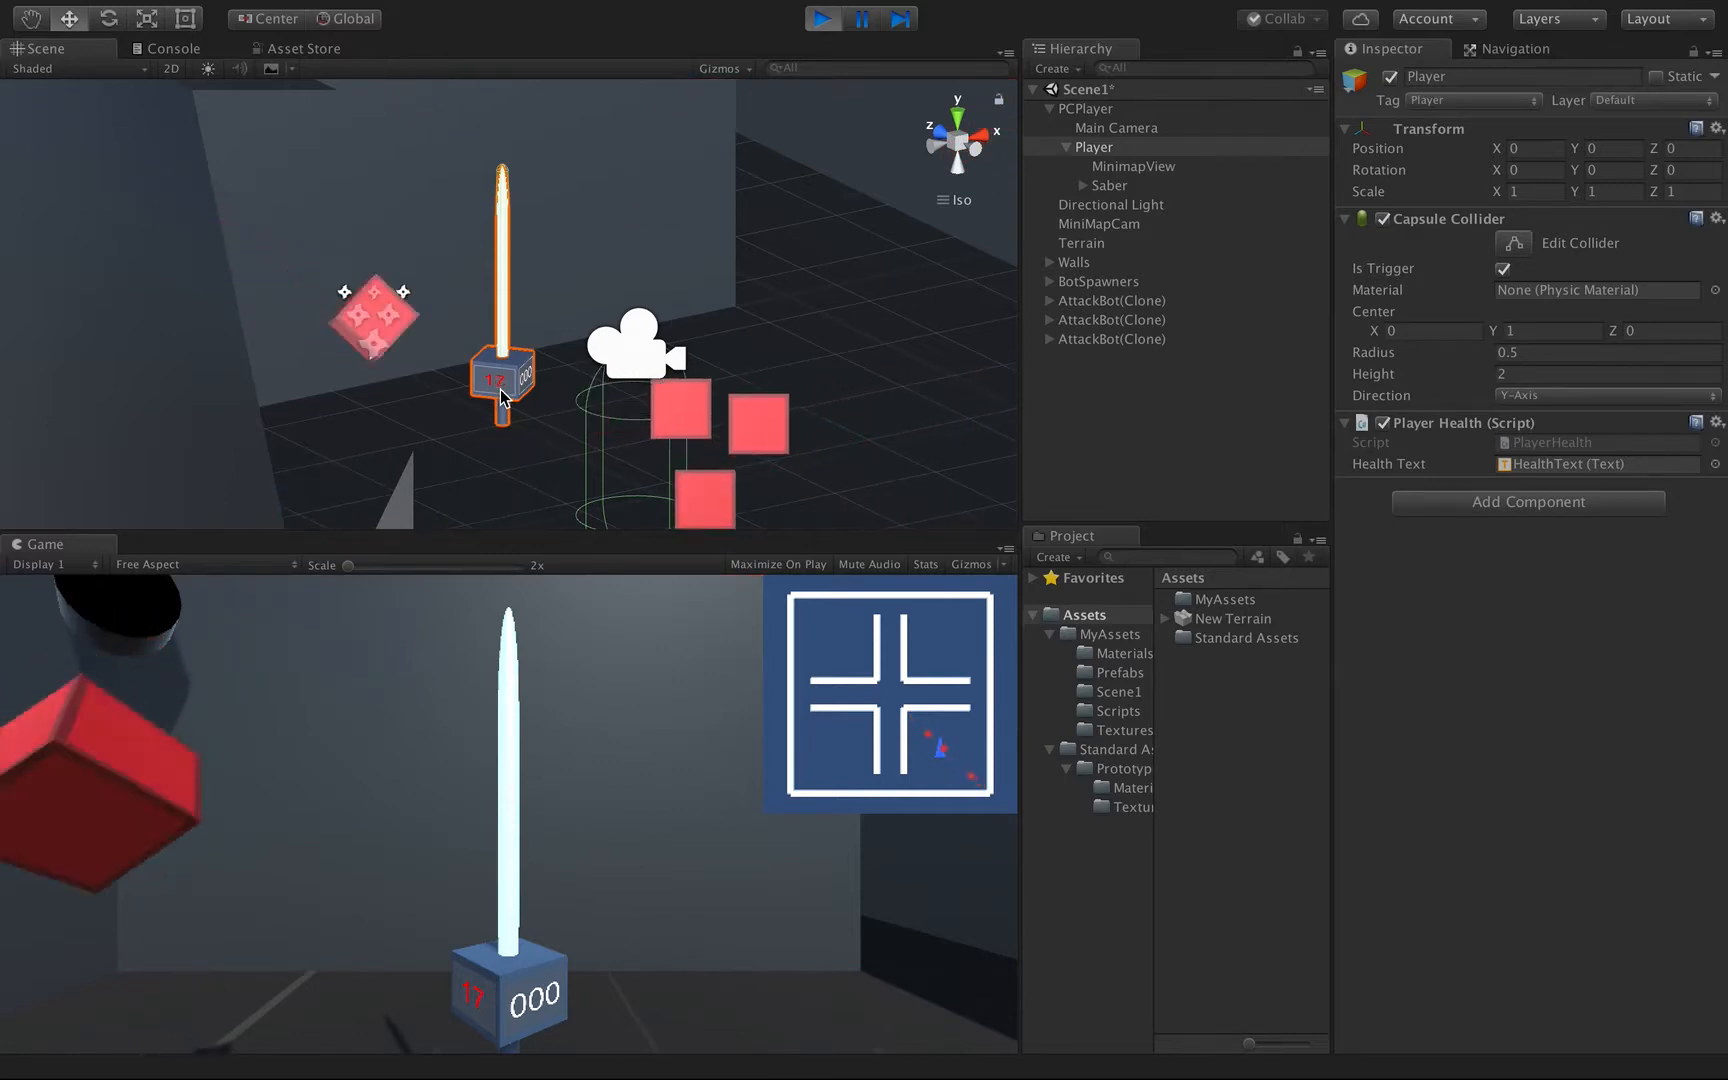
pyautogui.click(821, 18)
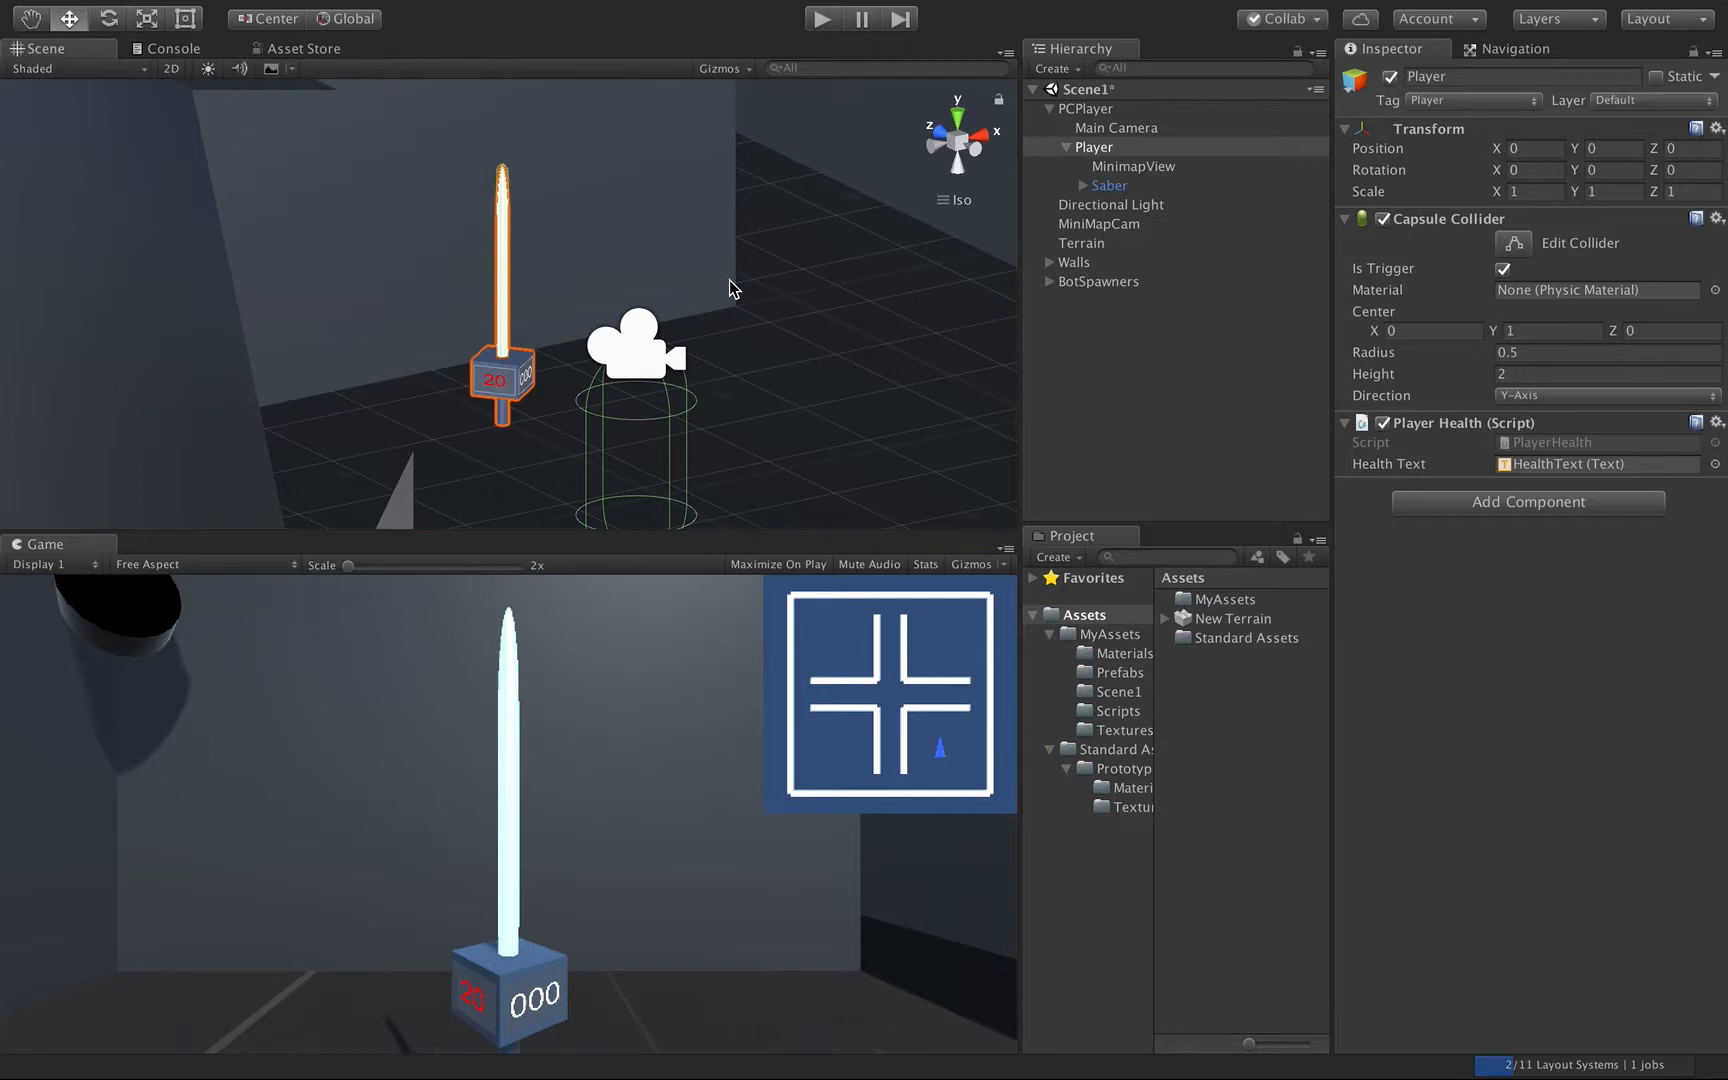
# Save Scene1 and open TestScene from the MyAssets folder.
pyautogui.press('super+s')
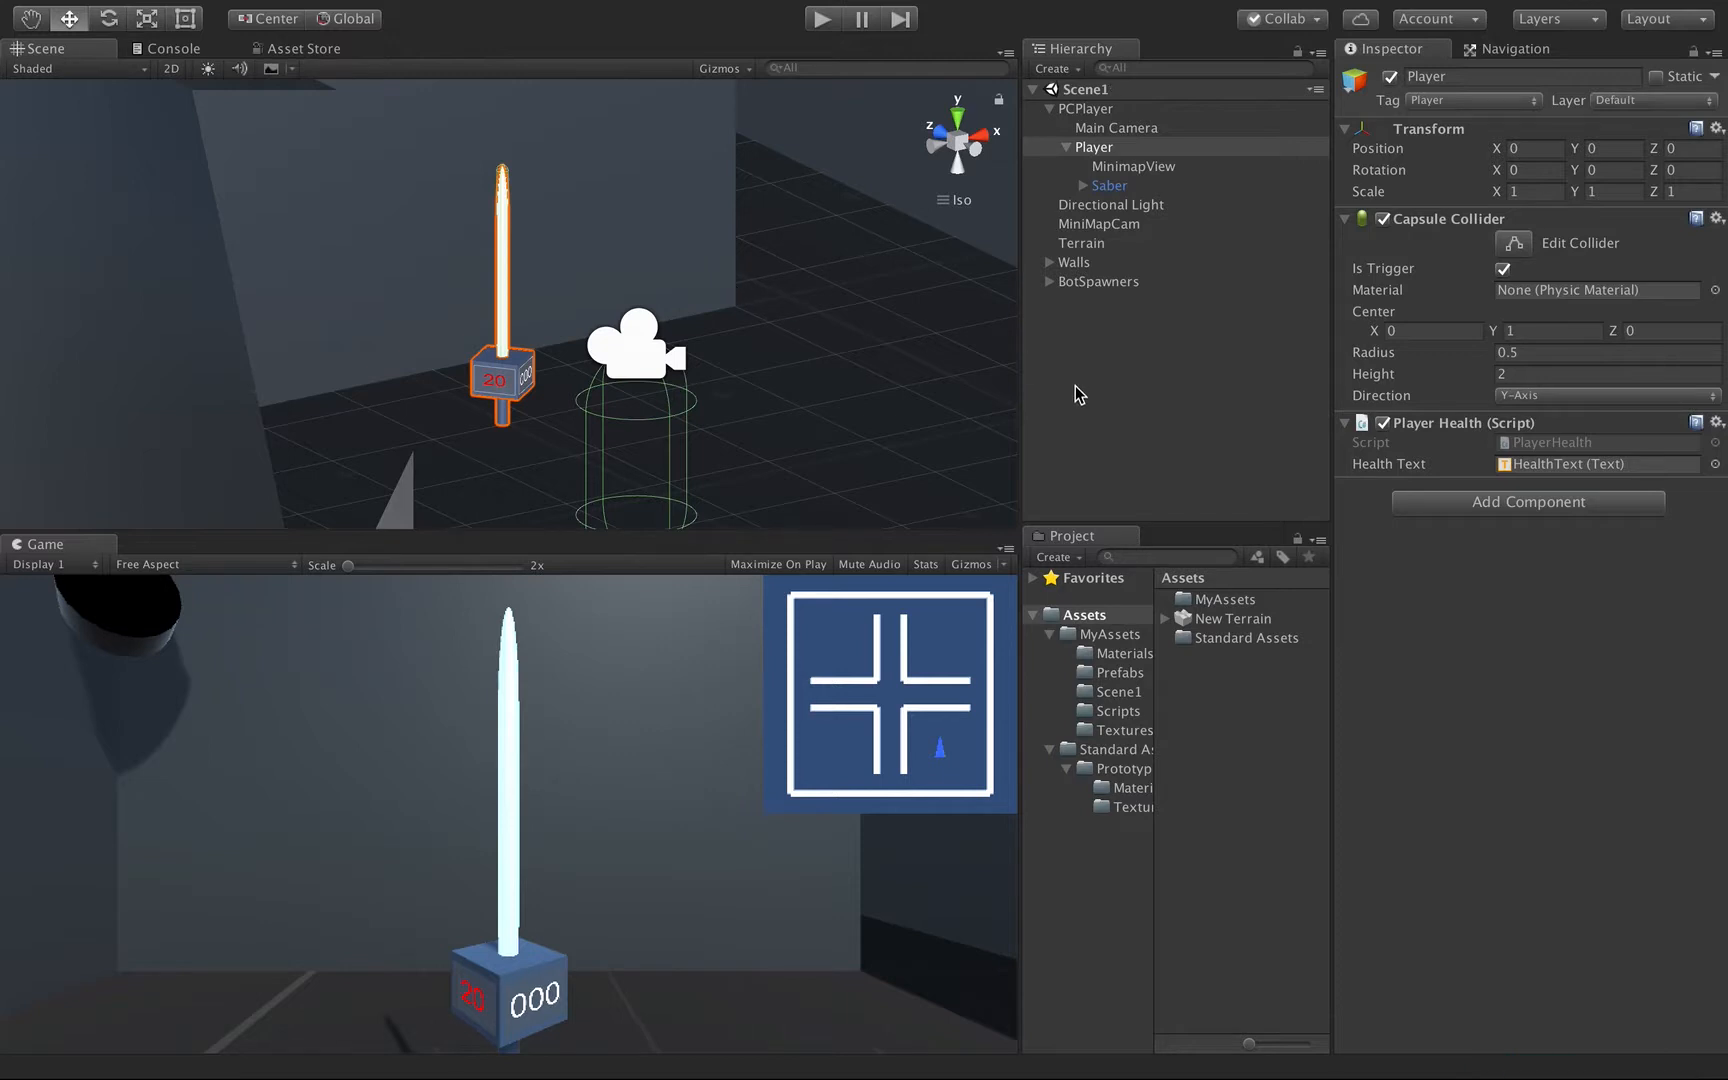
pyautogui.click(1094, 633)
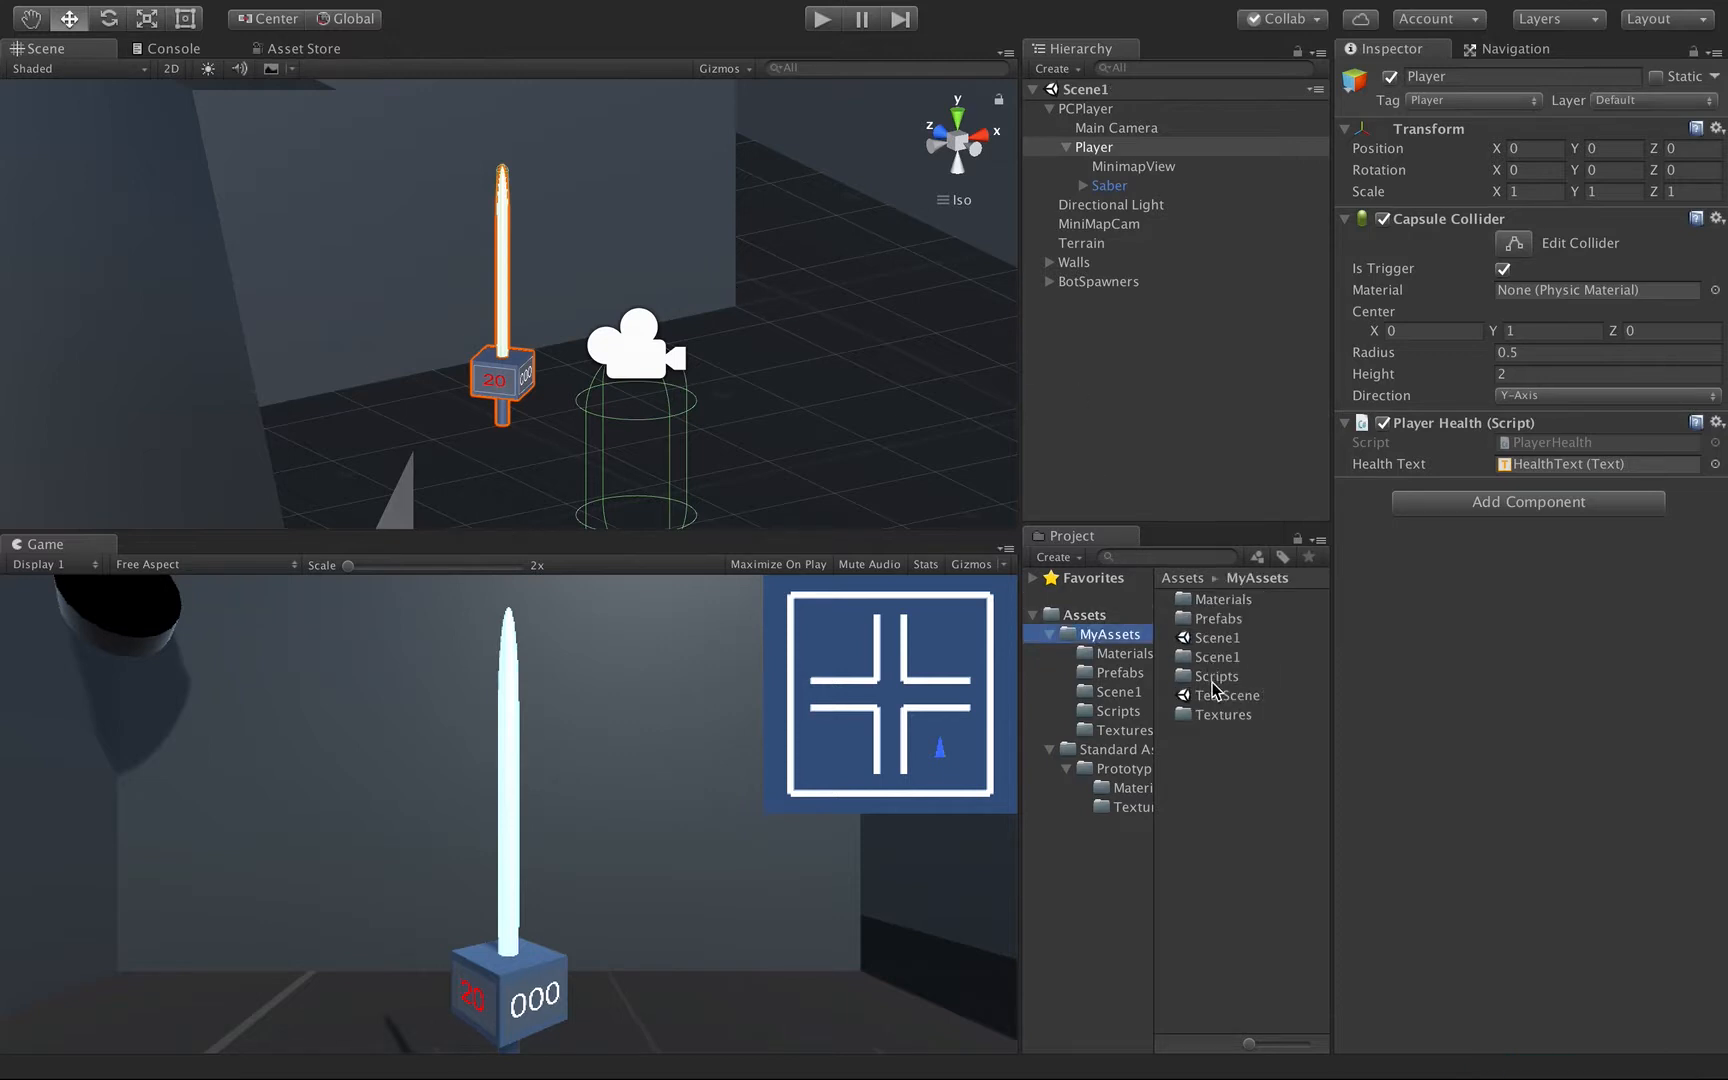
pyautogui.doubleClick(1210, 697)
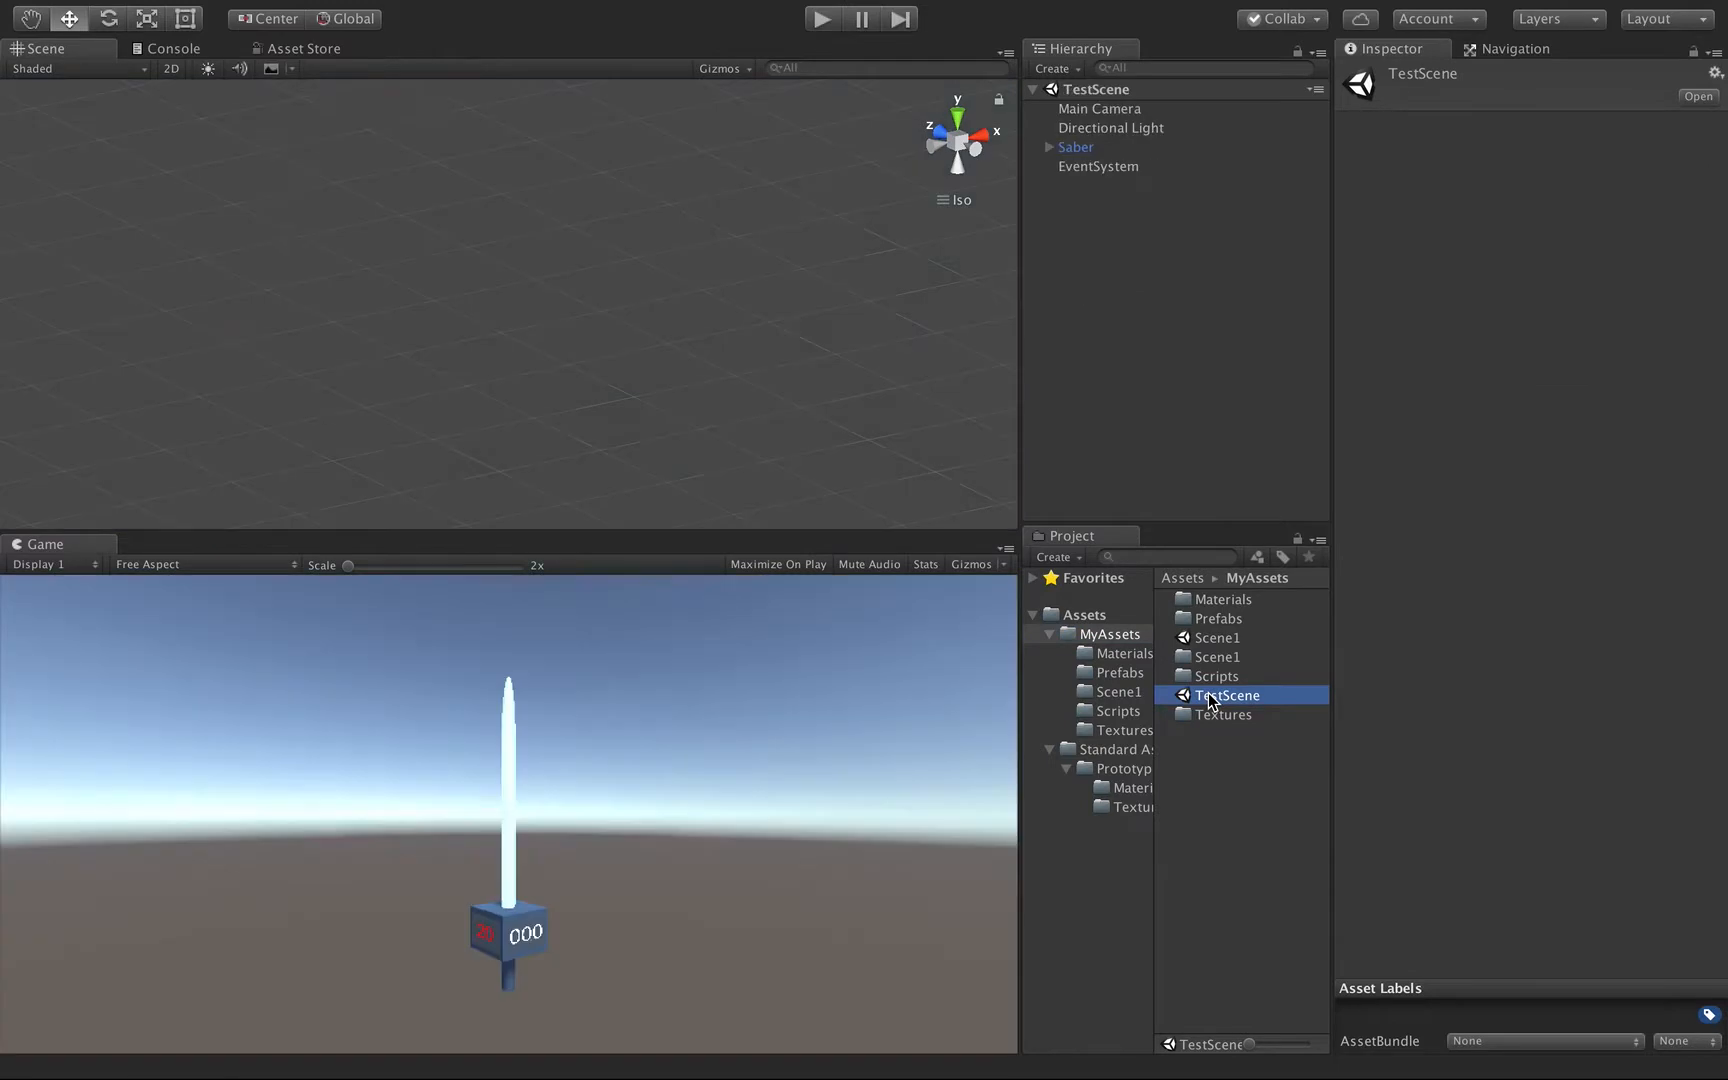
# Delete the Saber object from TestScene.
pyautogui.click(1071, 130)
pyautogui.rightClick(1066, 151)
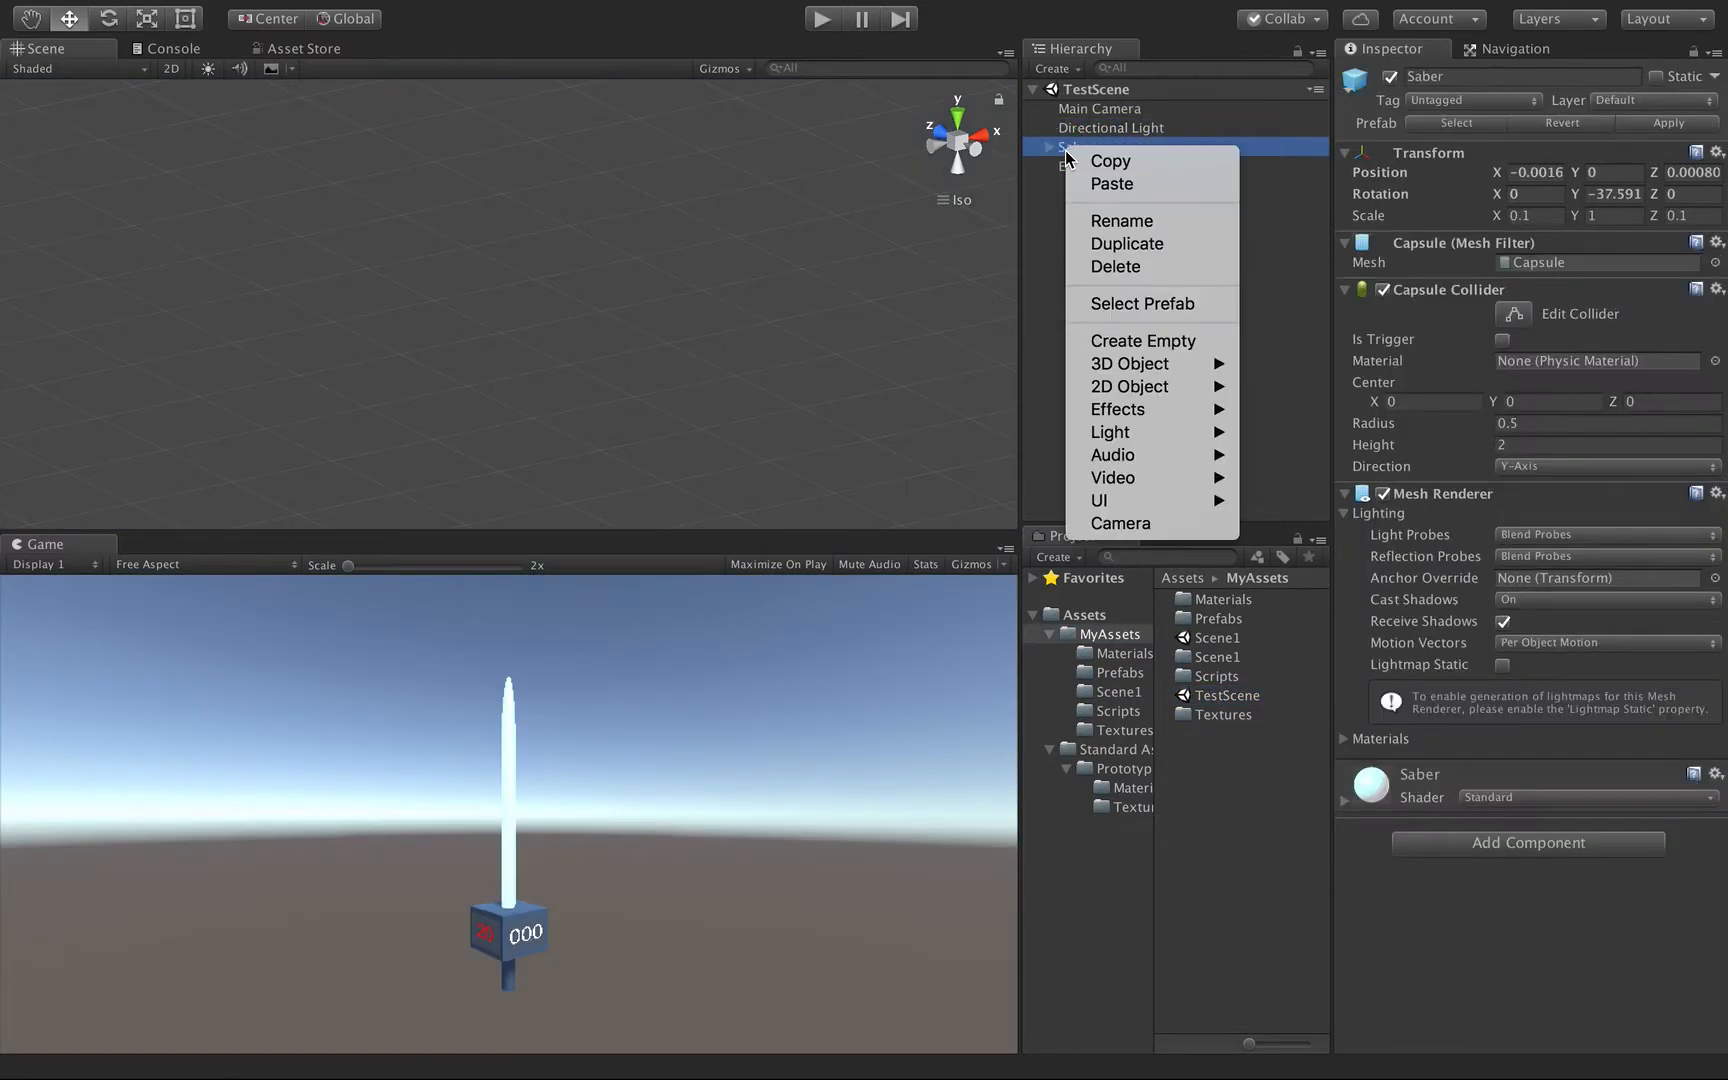
pyautogui.click(1100, 267)
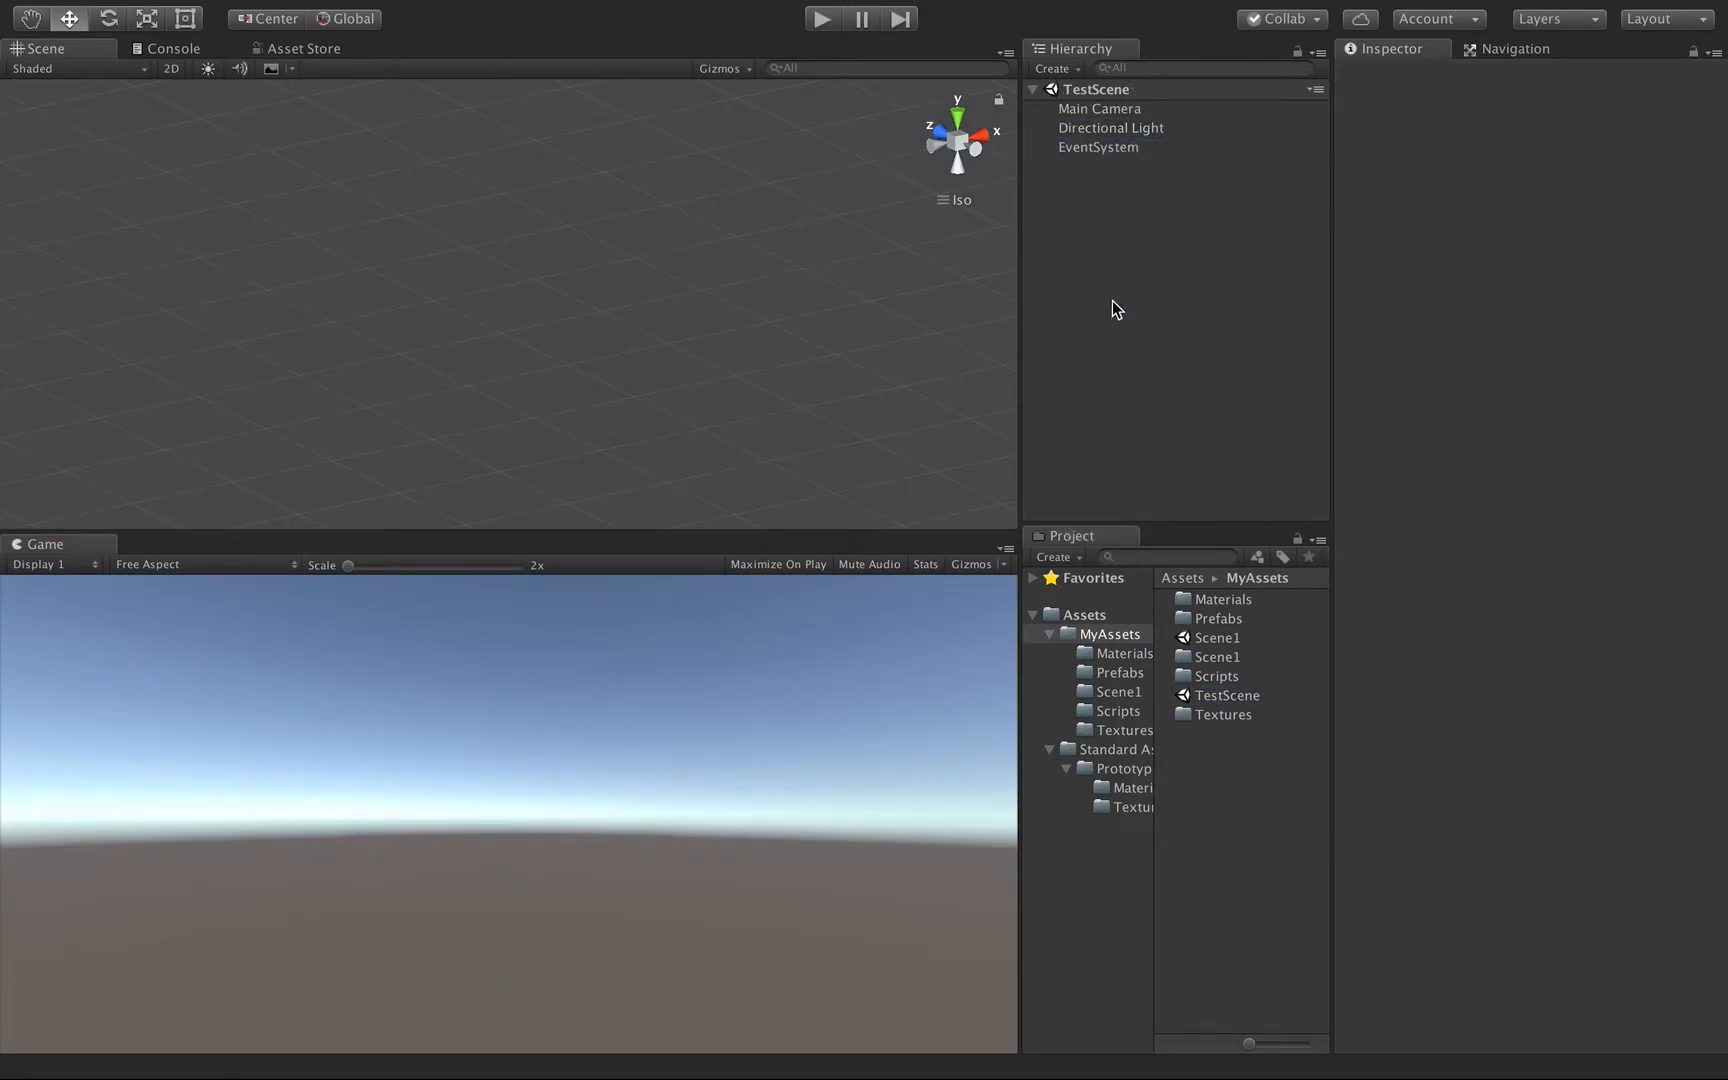
# Add a 3D cylinder to TestScene and rename it Shield.
pyautogui.click(1055, 69)
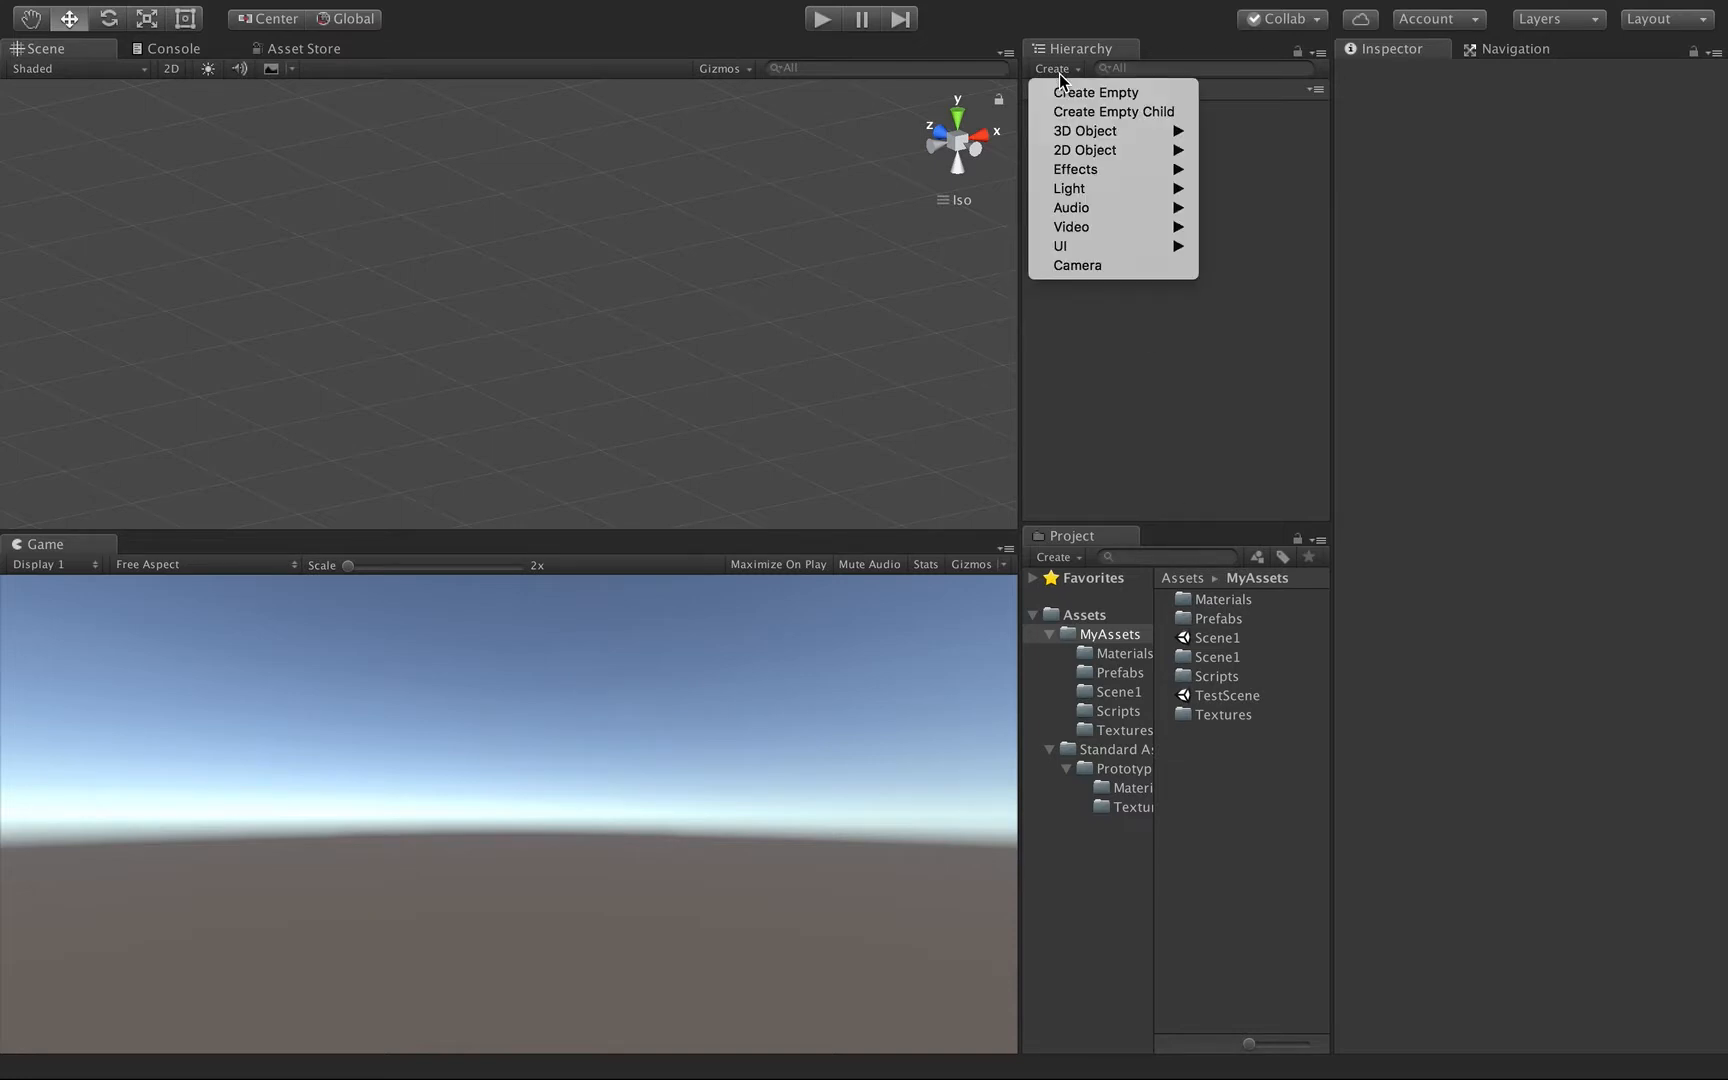
pyautogui.moveTo(1090, 131)
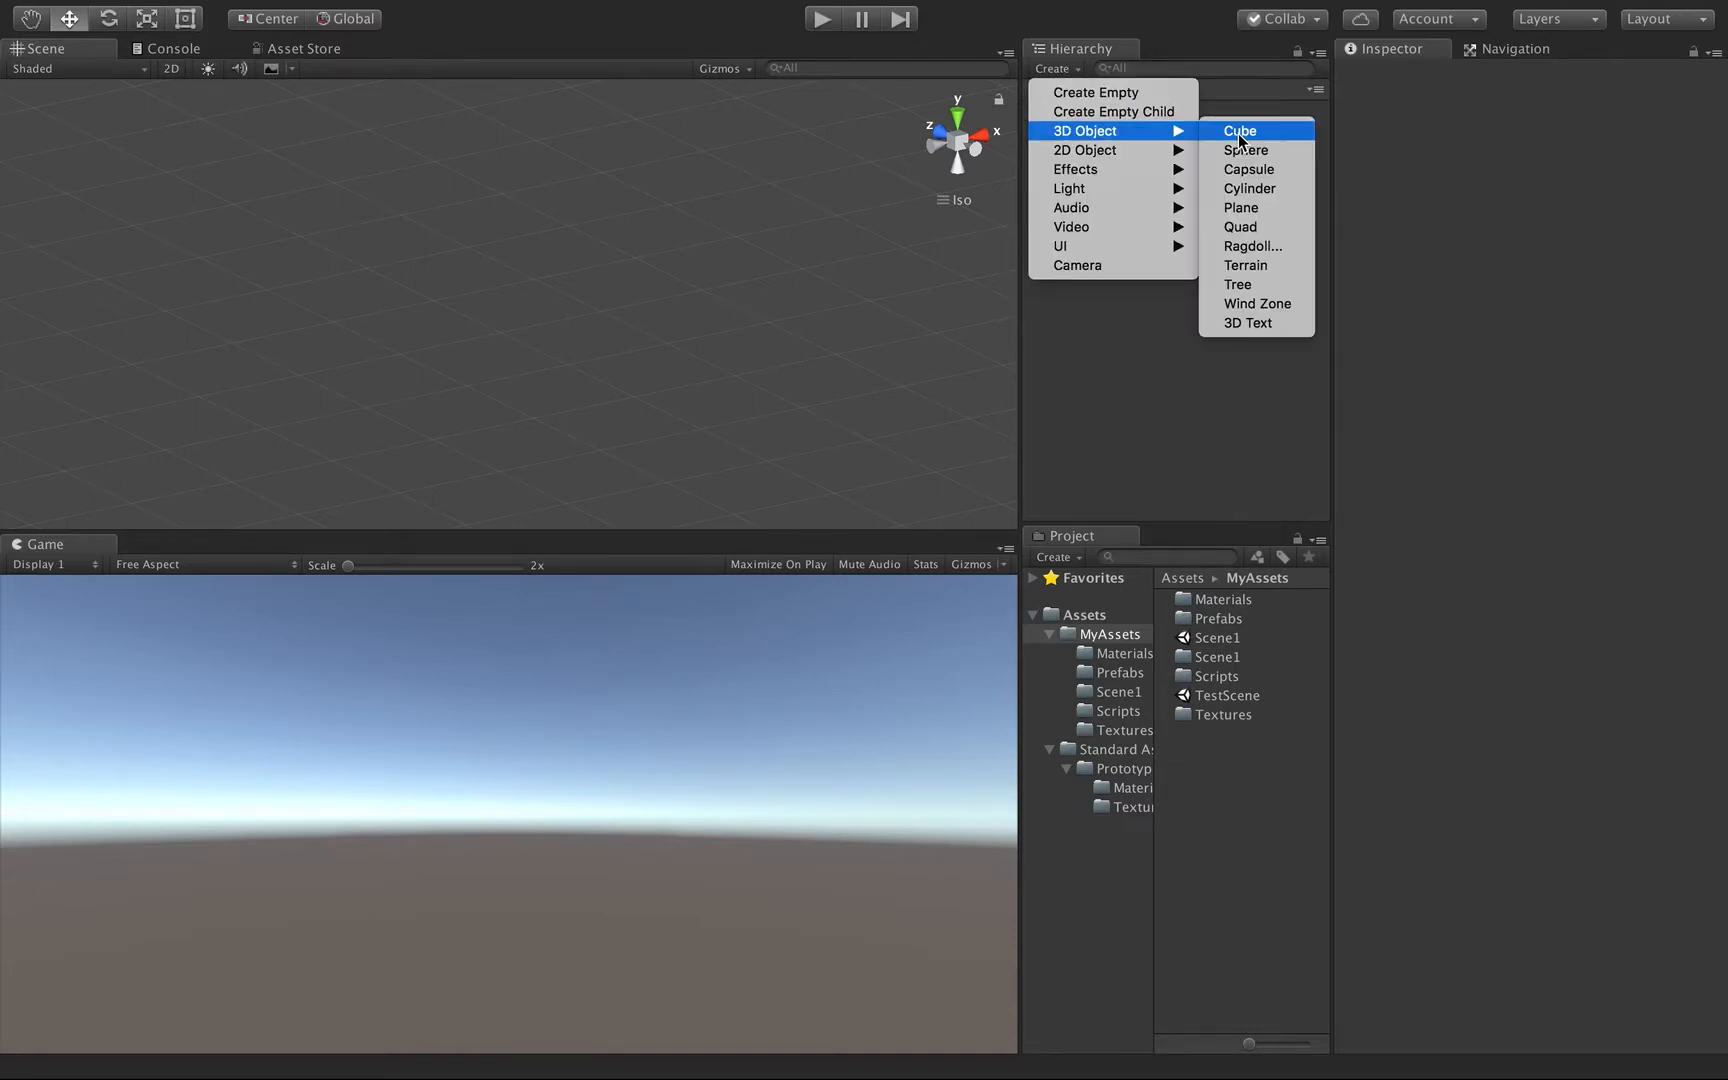
pyautogui.click(1250, 188)
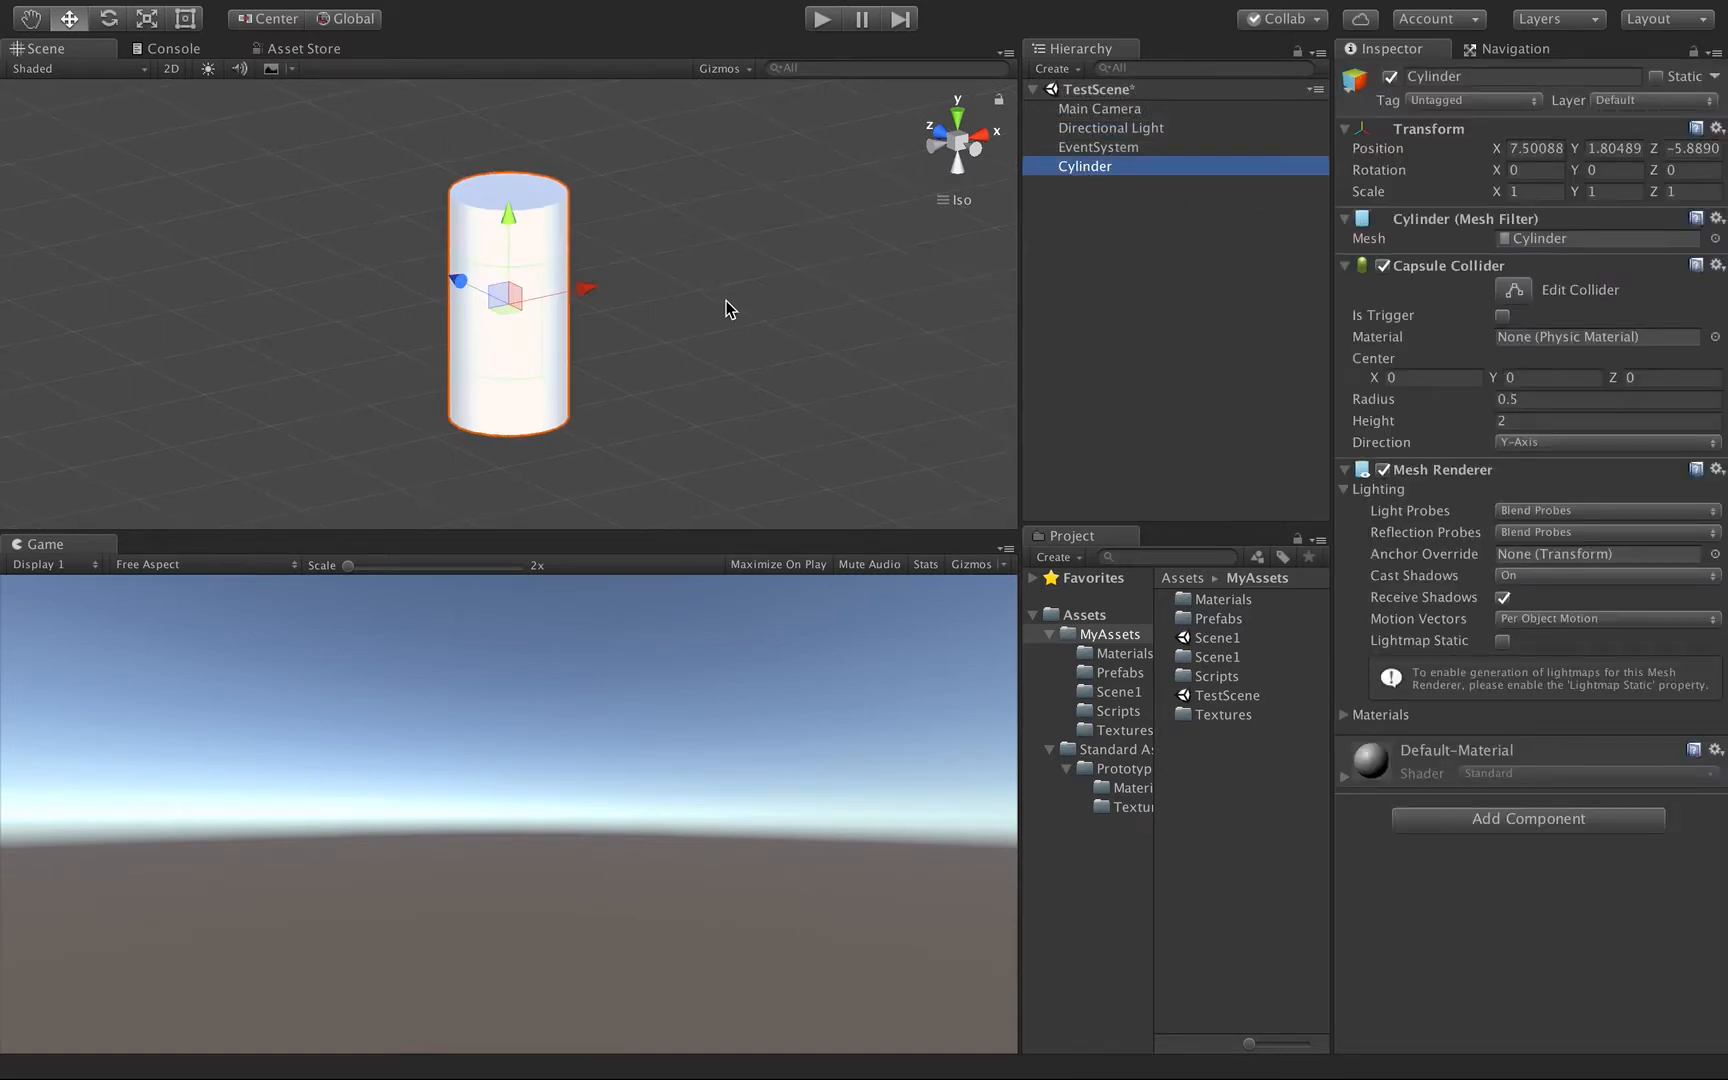
pyautogui.scroll(5, 726, 300)
pyautogui.scroll(-3, 716, 321)
pyautogui.keyDown('alt'); pyautogui.moveTo(716, 321); pyautogui.dragTo(702, 621); pyautogui.keyUp('alt')
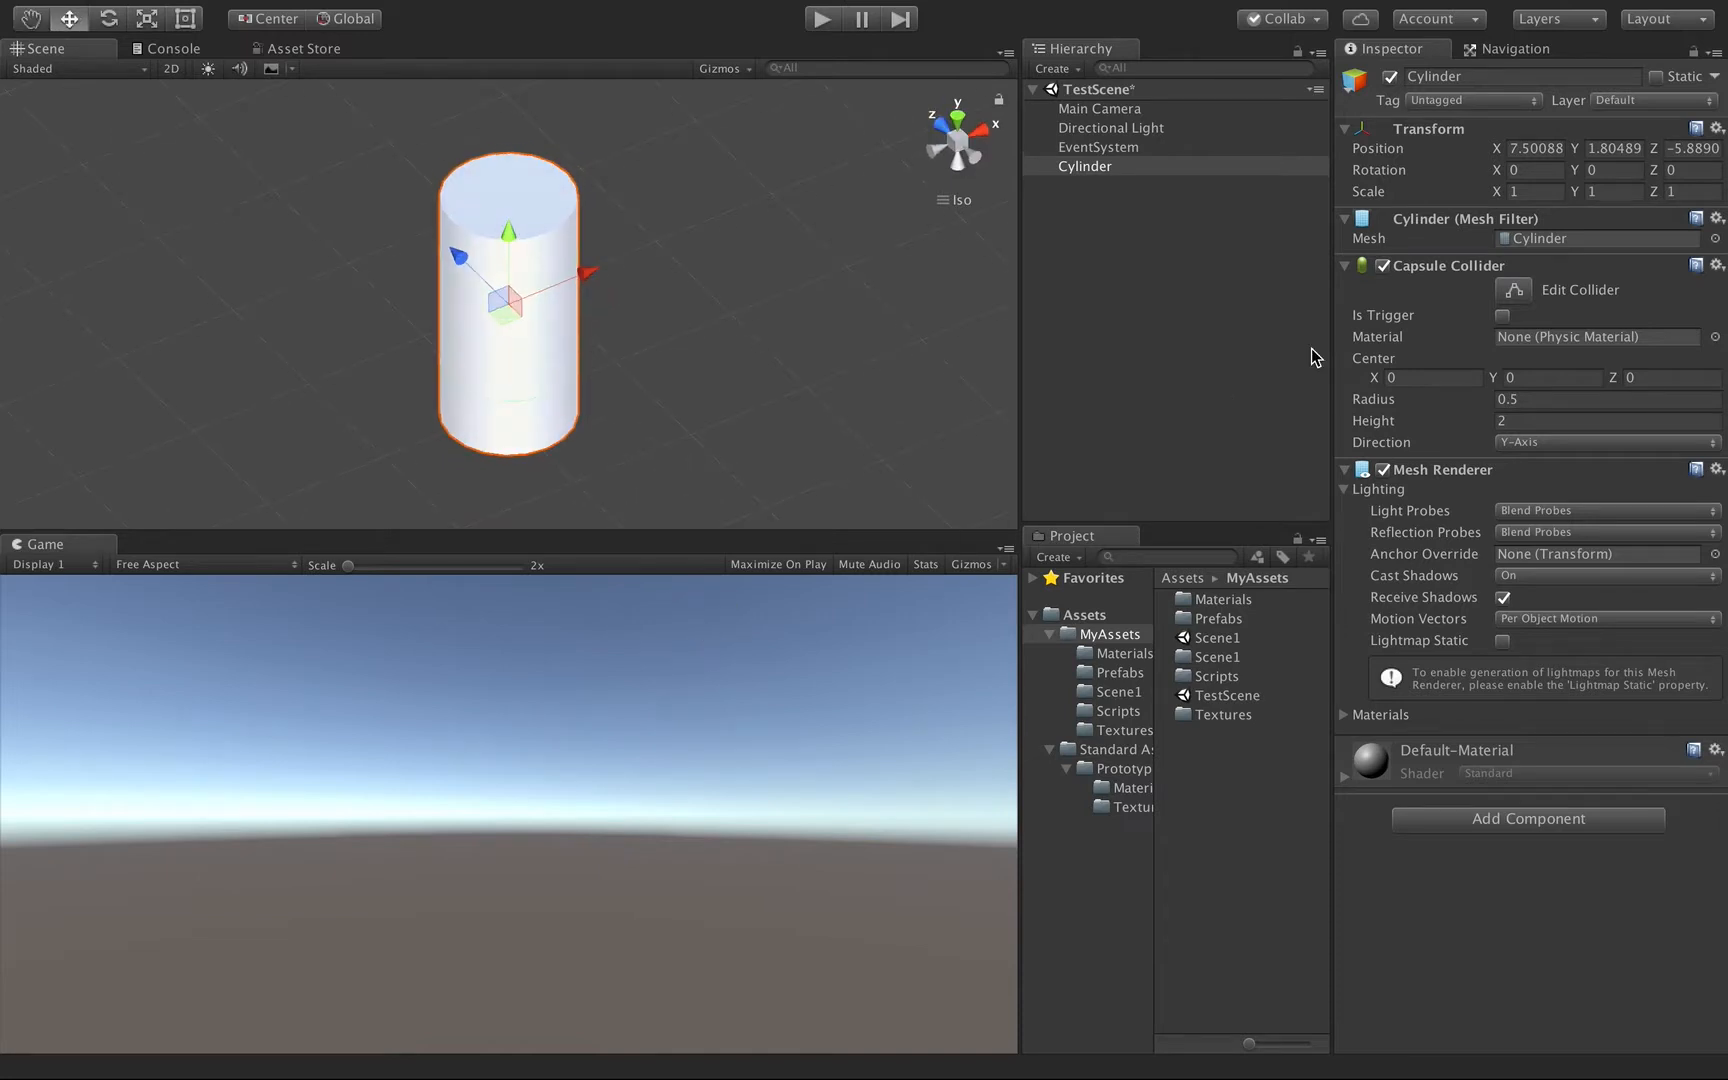
pyautogui.click(1456, 77)
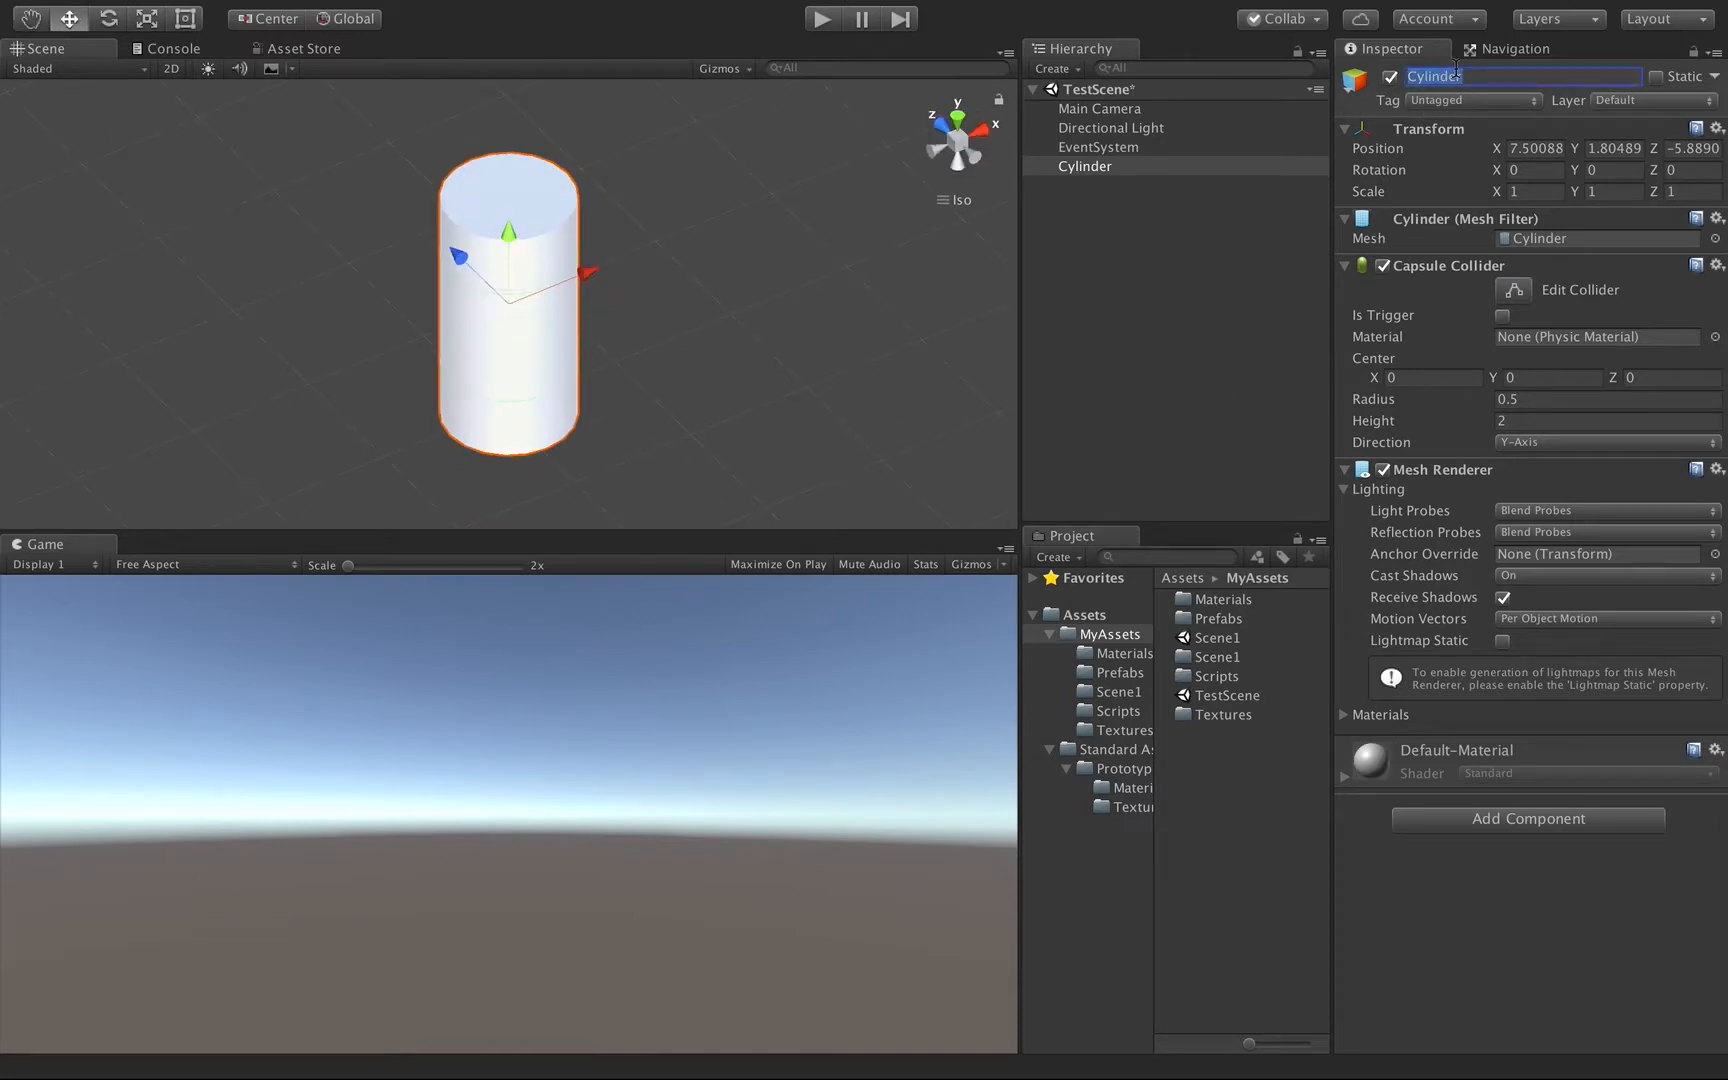
pyautogui.write('Shield')
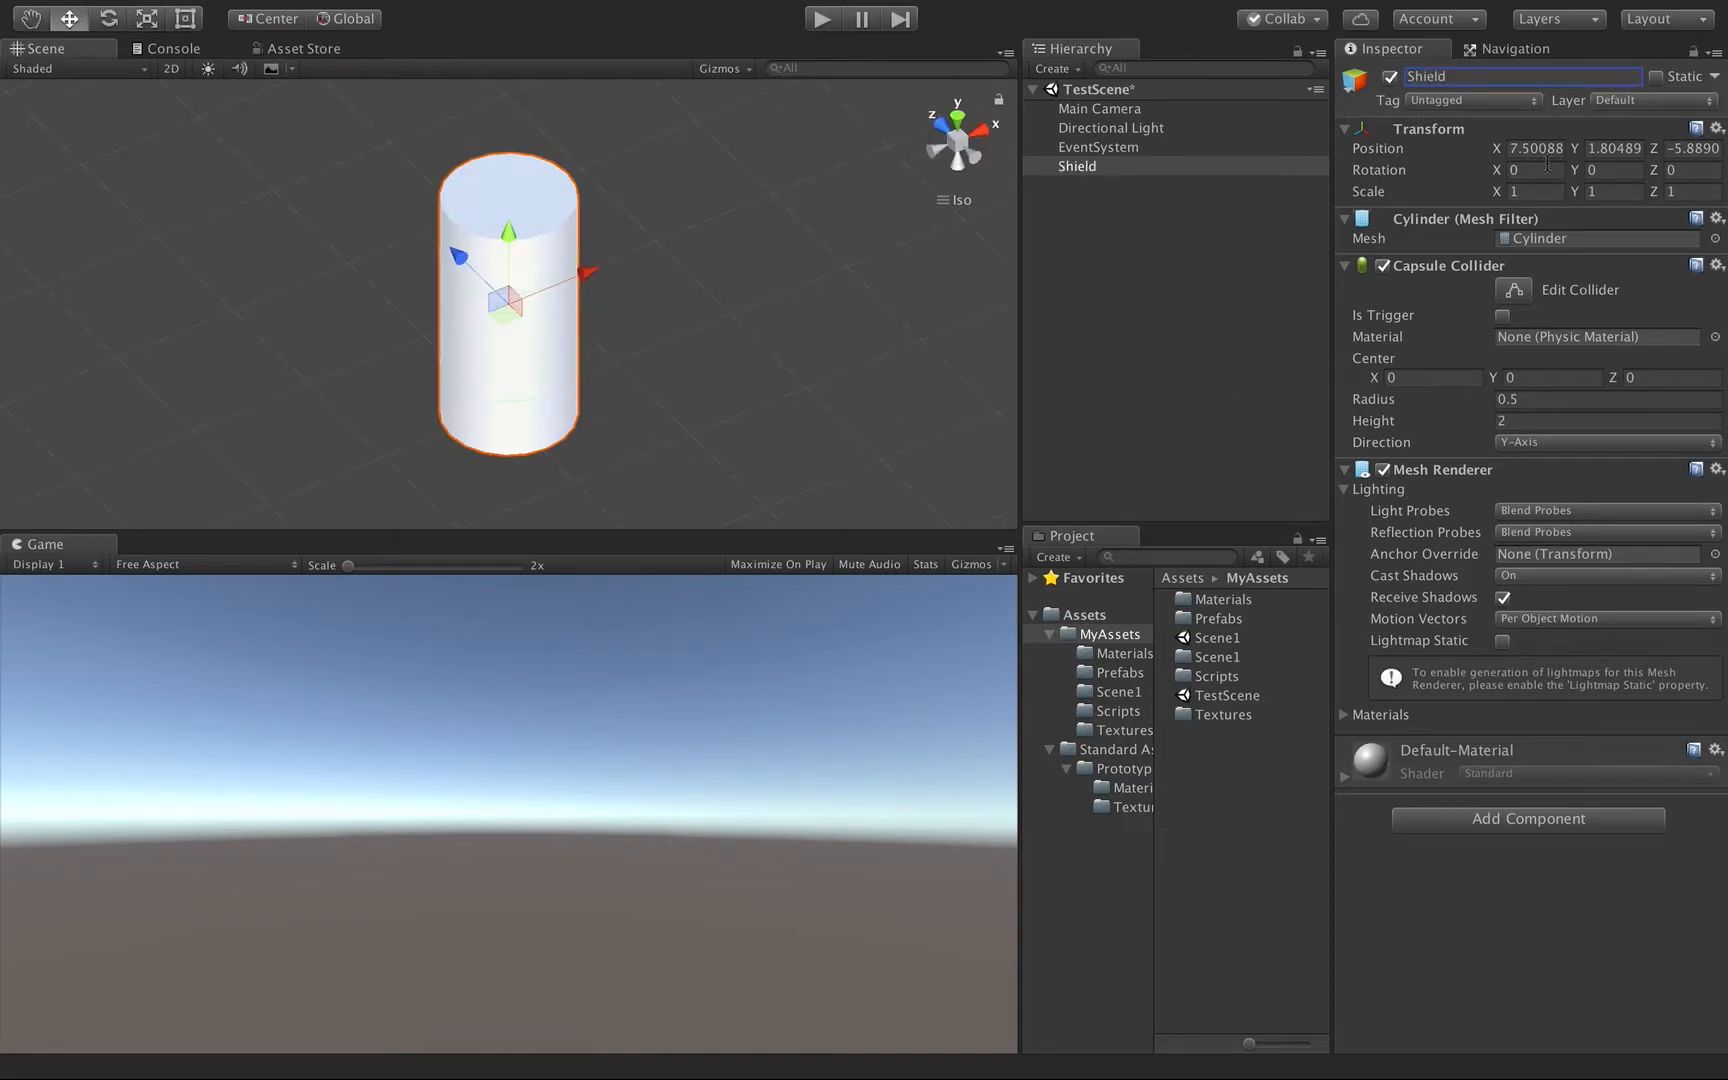
# Set the Shield's X rotation to 90 and its position to 0, 0, 0.
pyautogui.click(1539, 168)
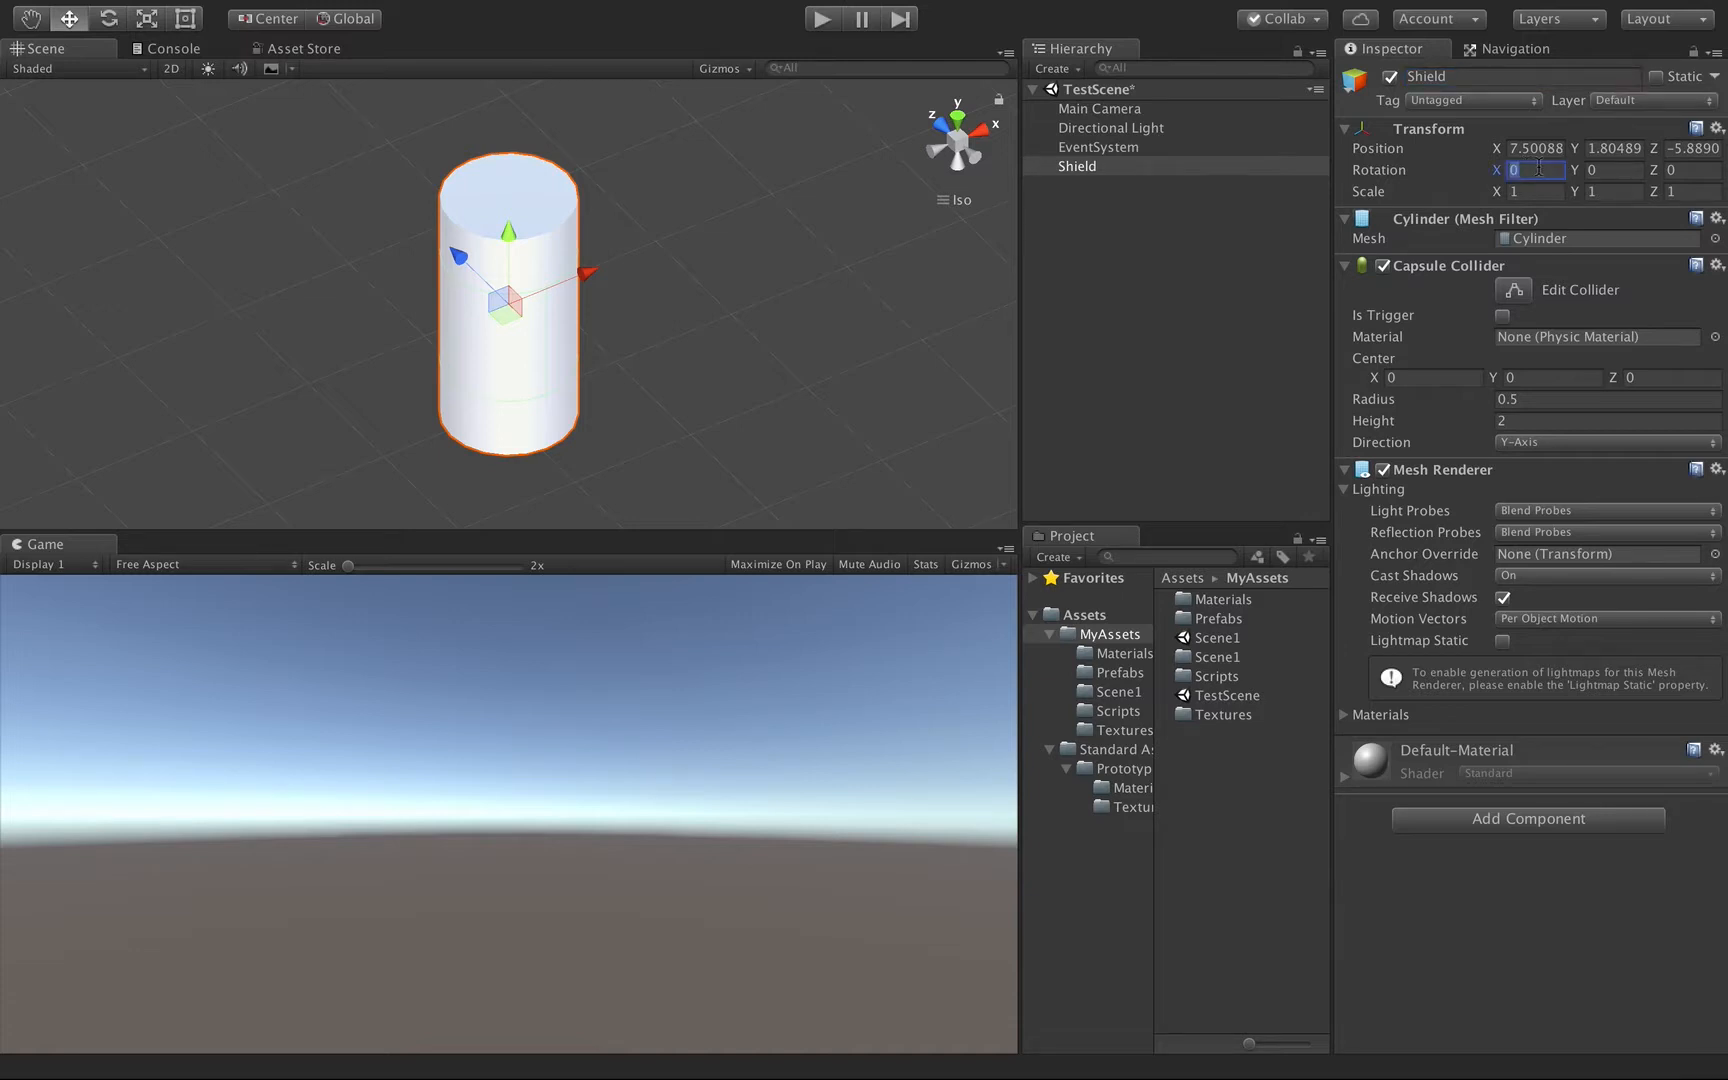
pyautogui.write('90')
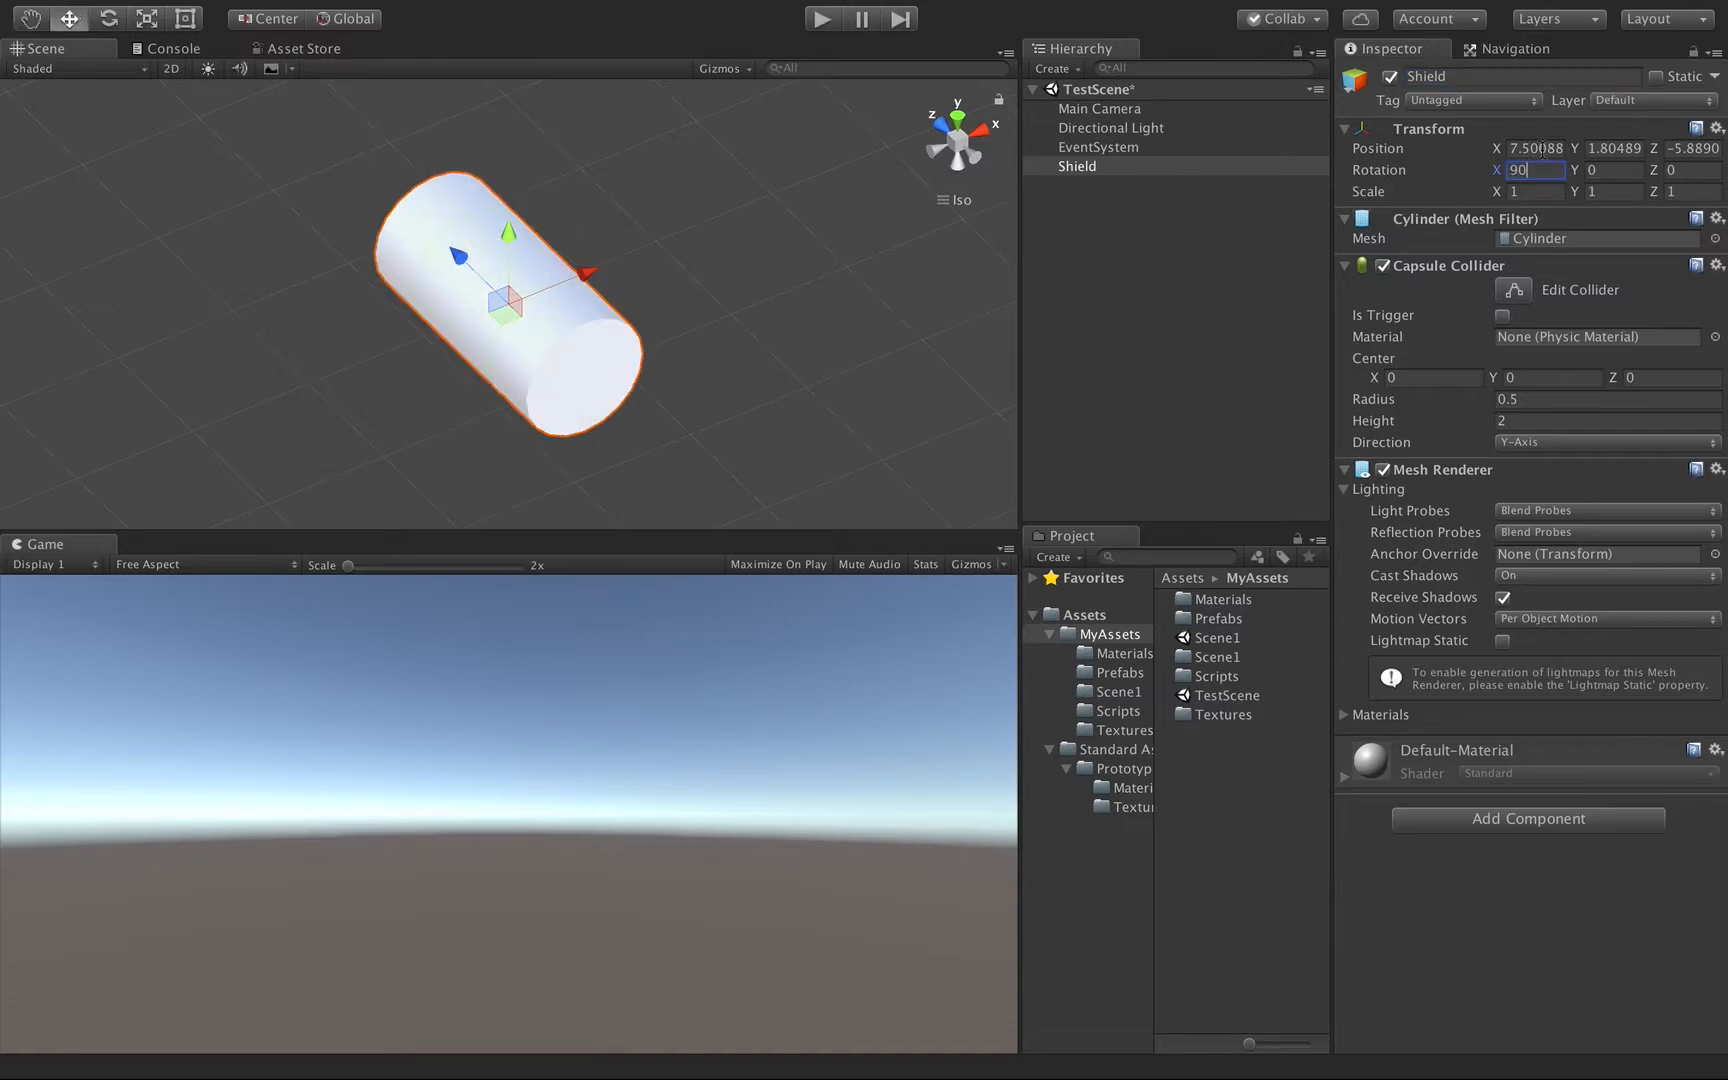
pyautogui.click(1535, 148)
pyautogui.write('0')
pyautogui.press('Tab')
pyautogui.write('0')
pyautogui.press('Tab')
pyautogui.write('0')
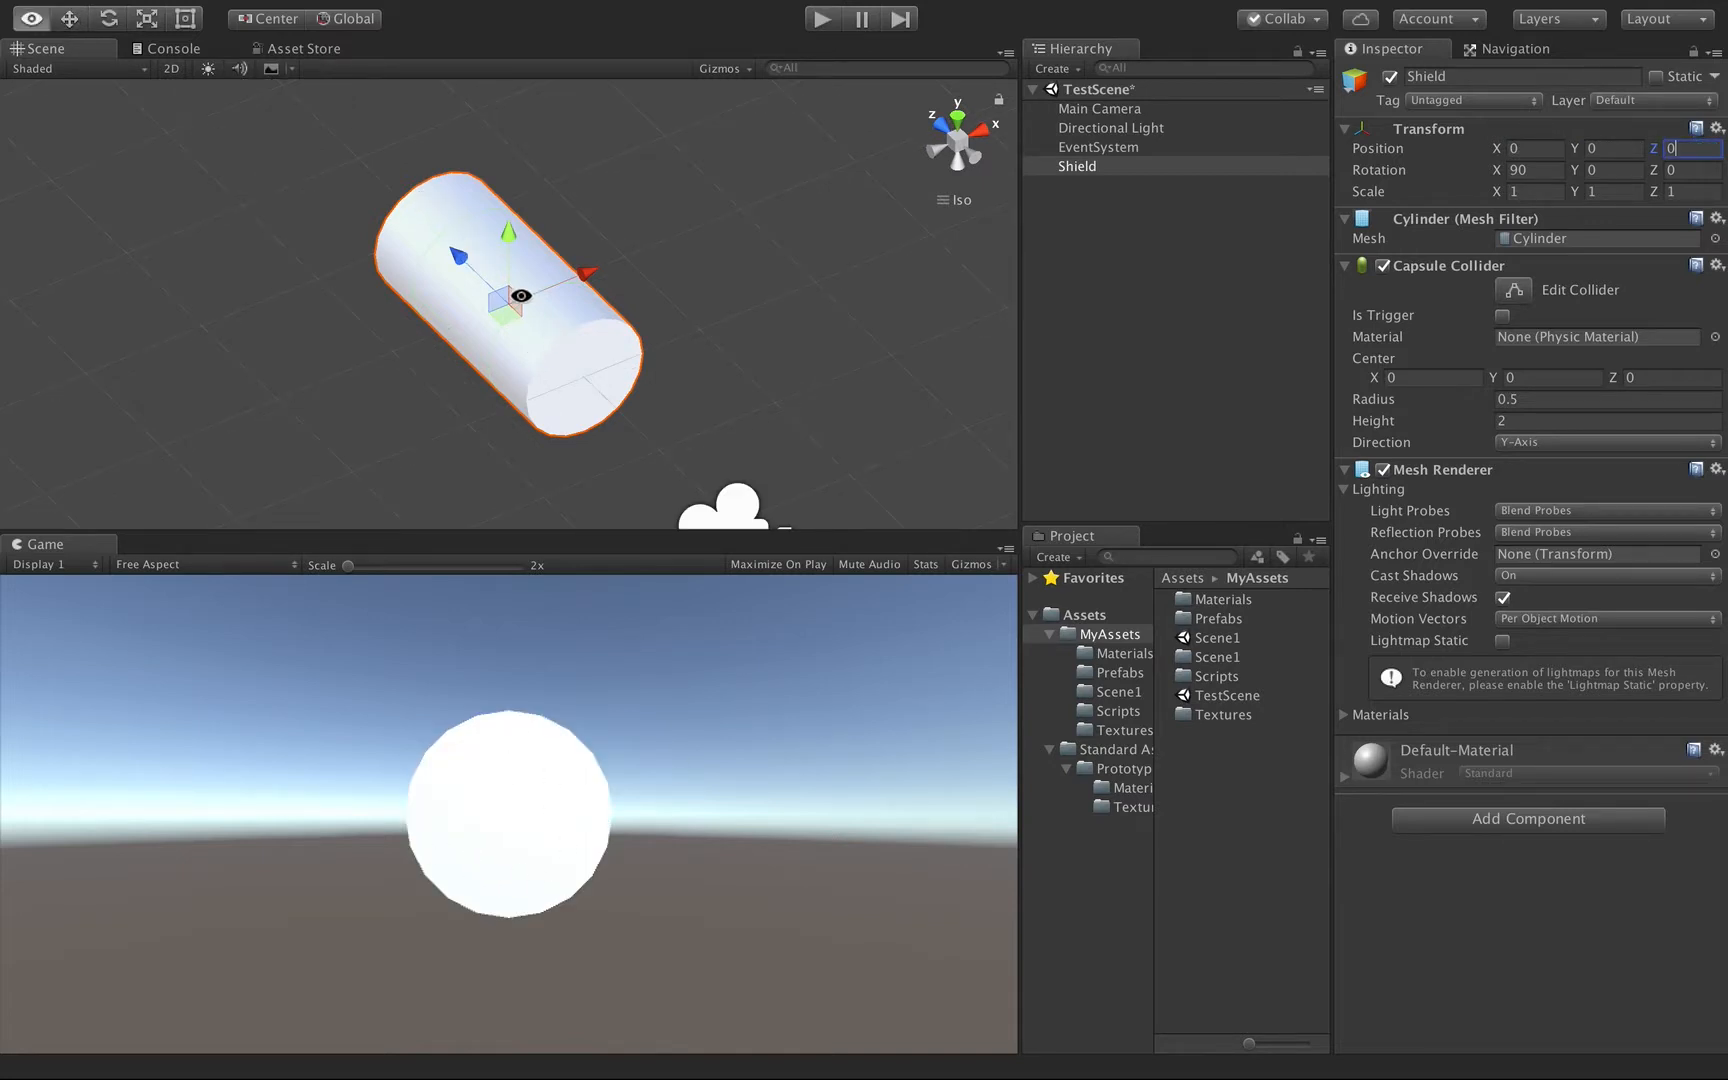
pyautogui.click(1680, 192)
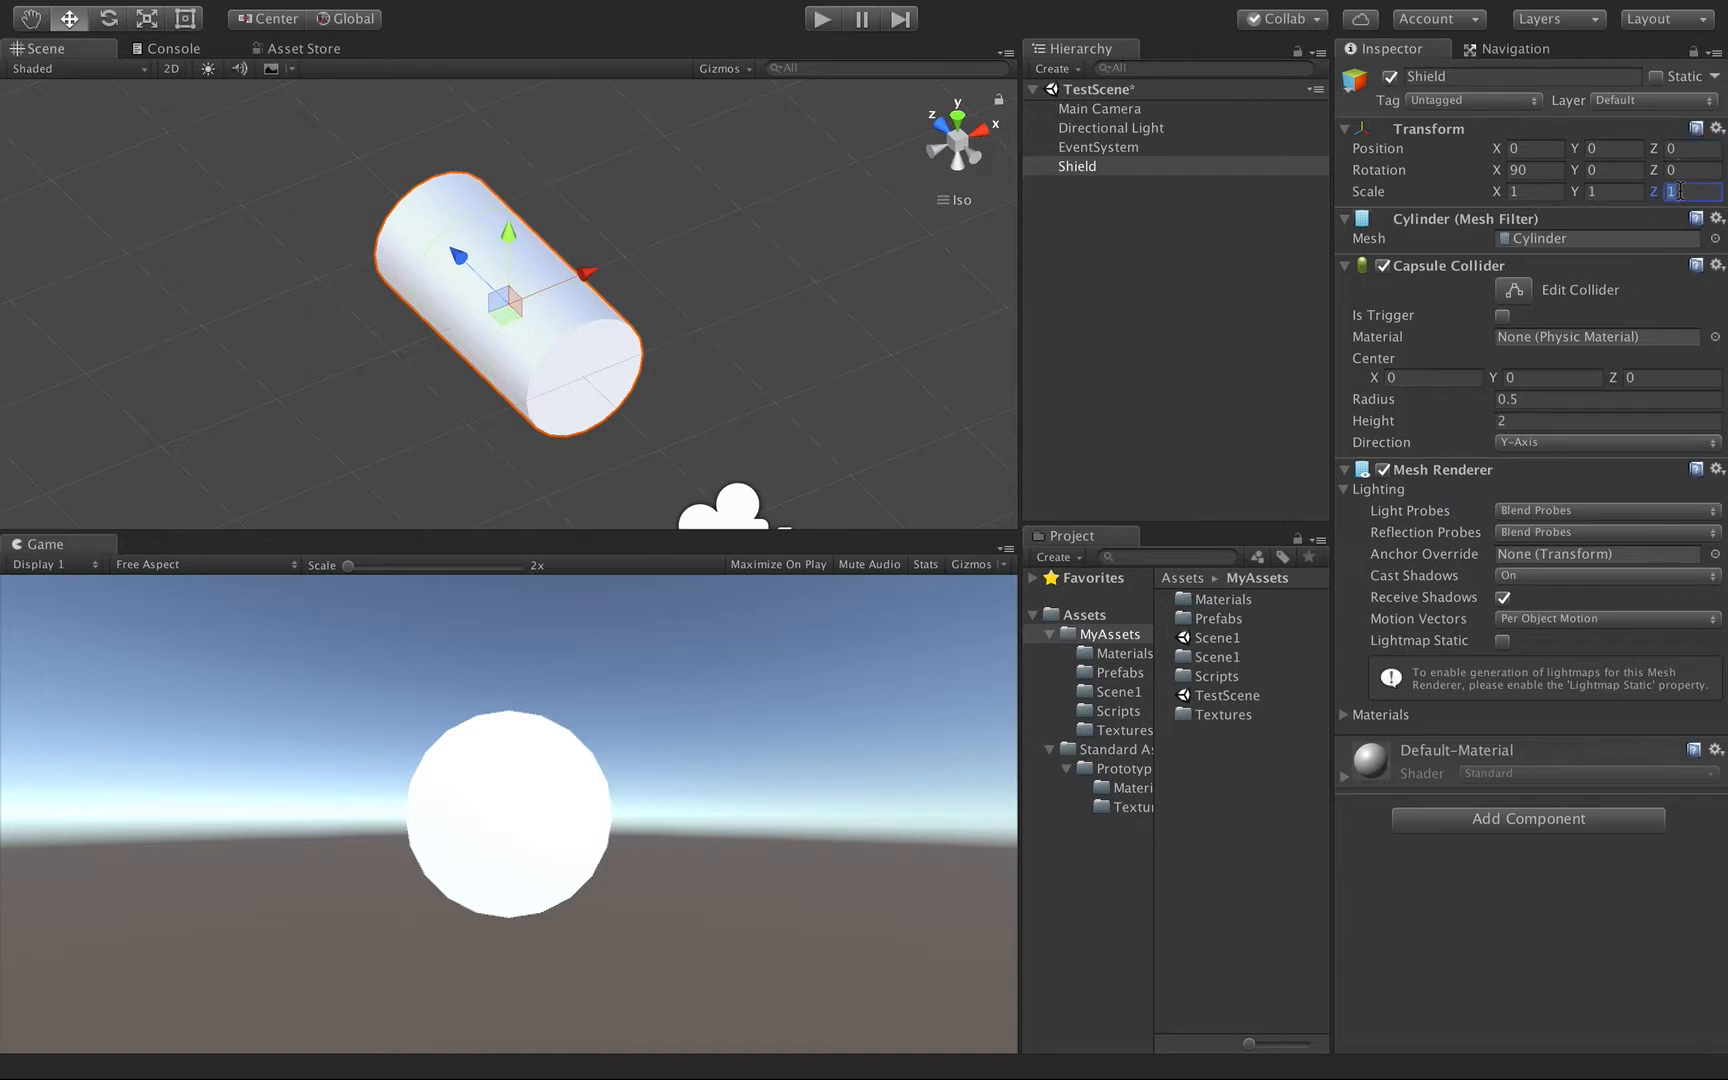
pyautogui.write('0.1')
pyautogui.press('BackSpace')
pyautogui.press('BackSpace')
pyautogui.press('BackSpace')
pyautogui.write('1')
# Flatten and elongate the Shield by setting its Y scale to 0.1 and its Z scale to 2.
pyautogui.click(1607, 192)
pyautogui.write('0')
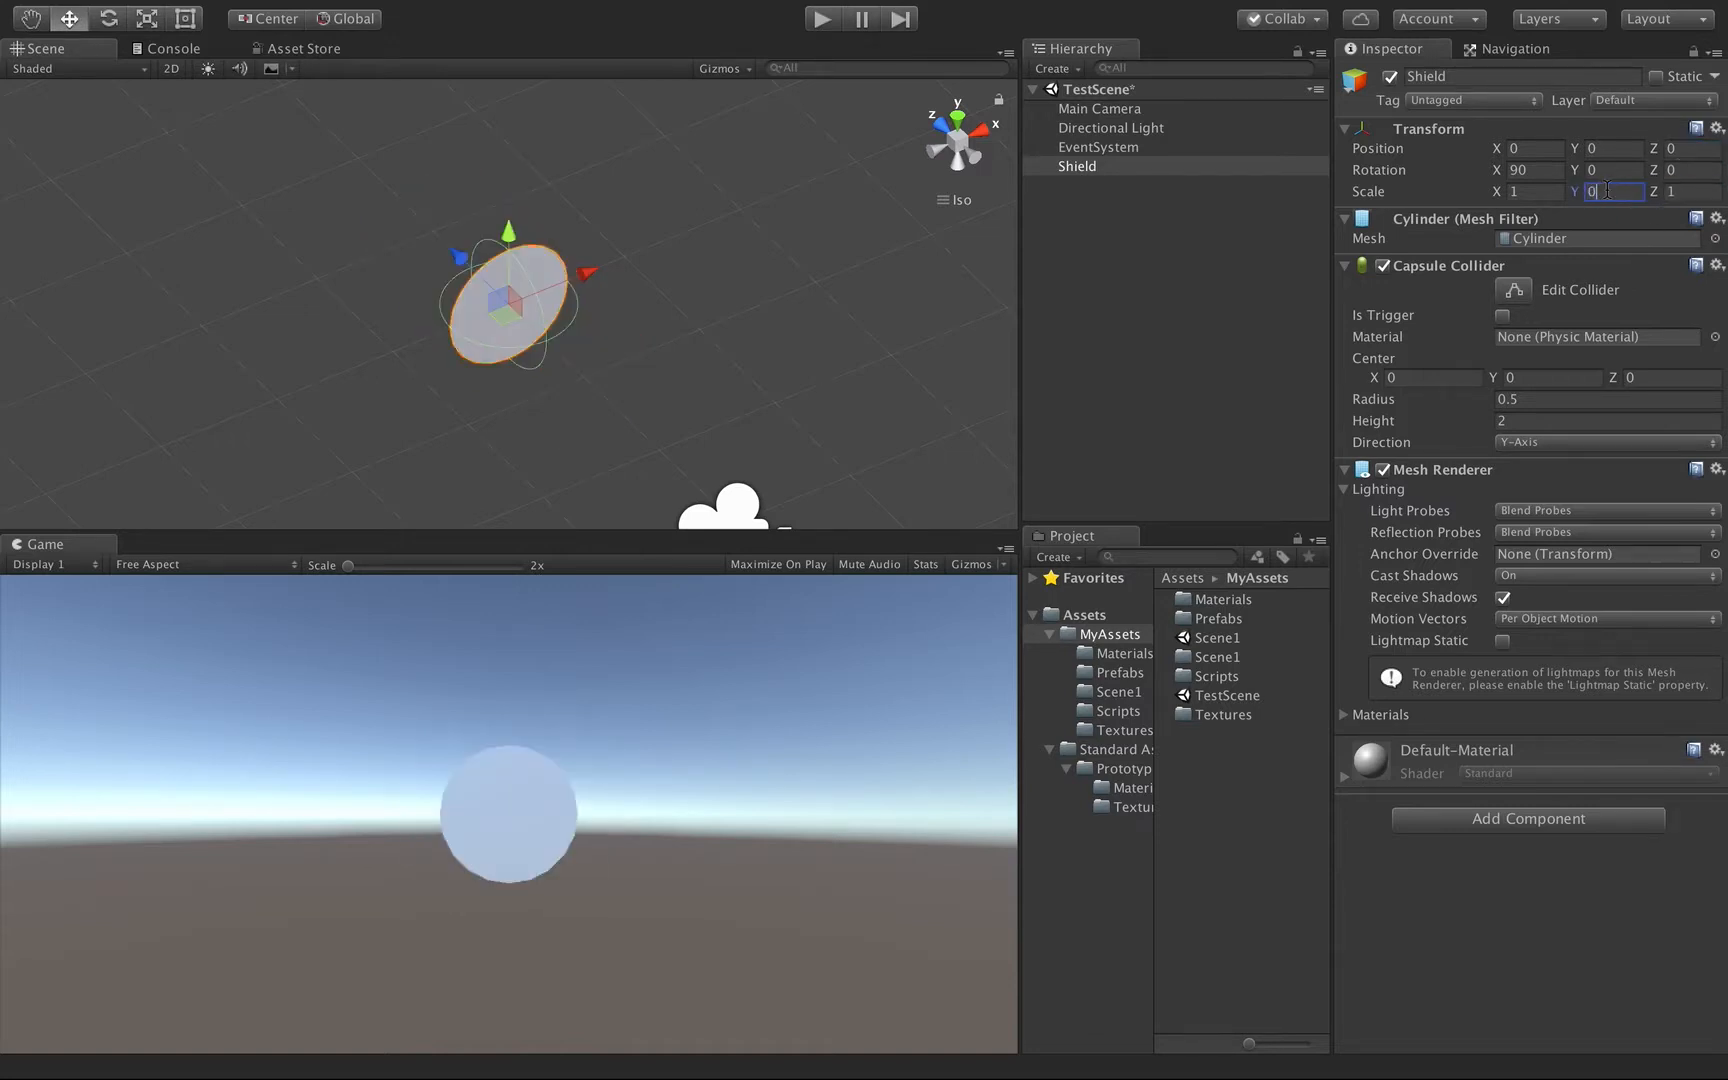
pyautogui.write('.1')
pyautogui.keyDown('alt'); pyautogui.moveTo(390, 382); pyautogui.dragTo(512, 305); pyautogui.keyUp('alt')
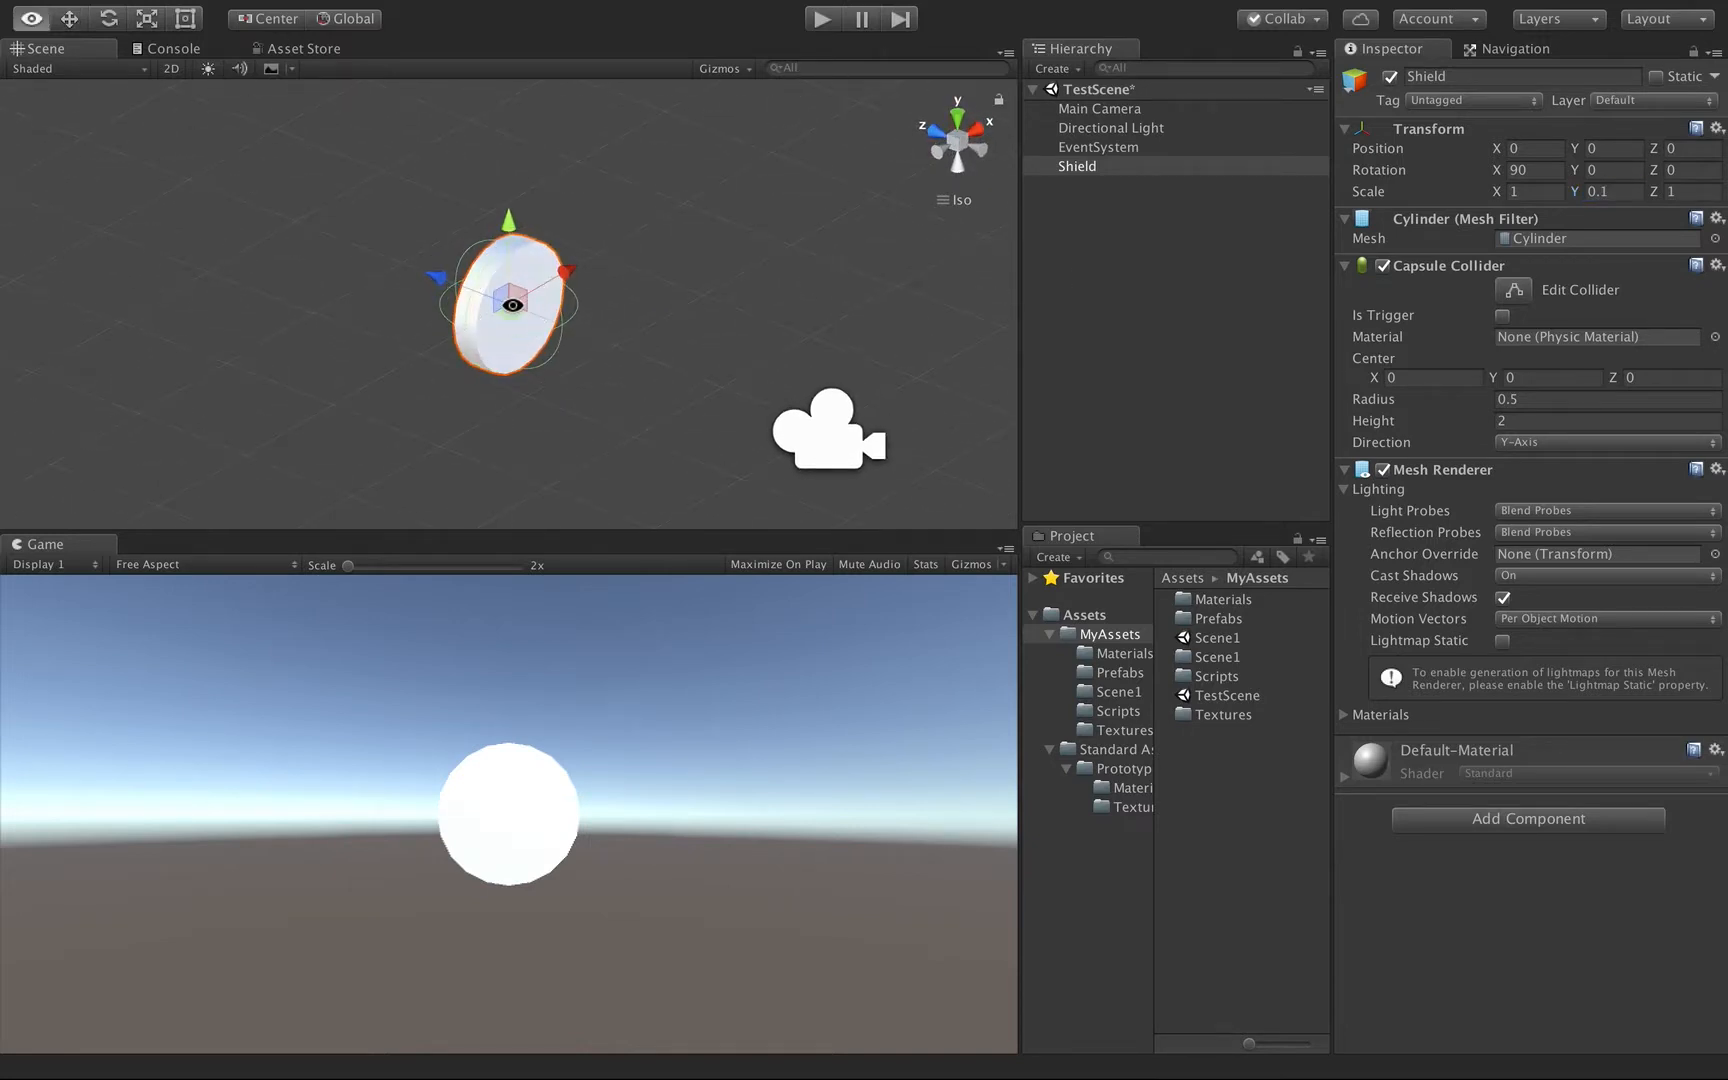
pyautogui.click(1690, 191)
pyautogui.write('2')
pyautogui.keyDown('alt'); pyautogui.moveTo(870, 357); pyautogui.dragTo(560, 410); pyautogui.keyUp('alt')
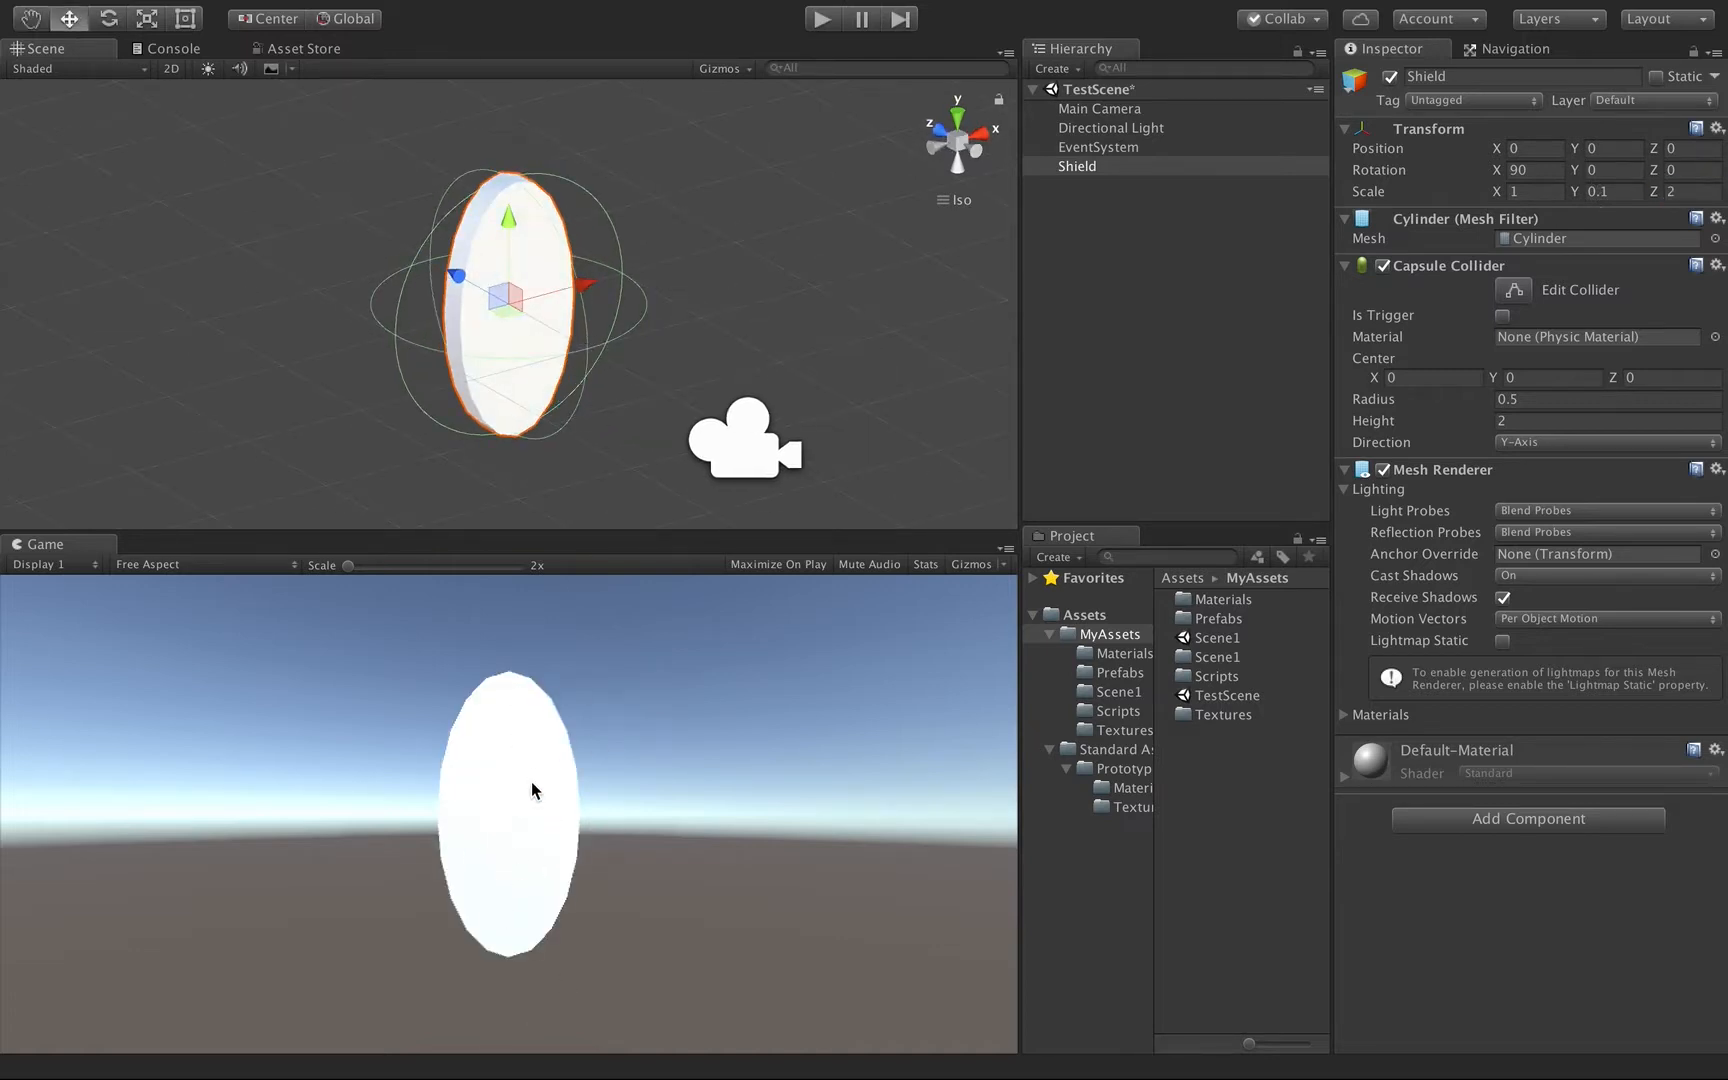
pyautogui.keyDown('alt'); pyautogui.moveTo(463, 432); pyautogui.dragTo(565, 406); pyautogui.keyUp('alt')
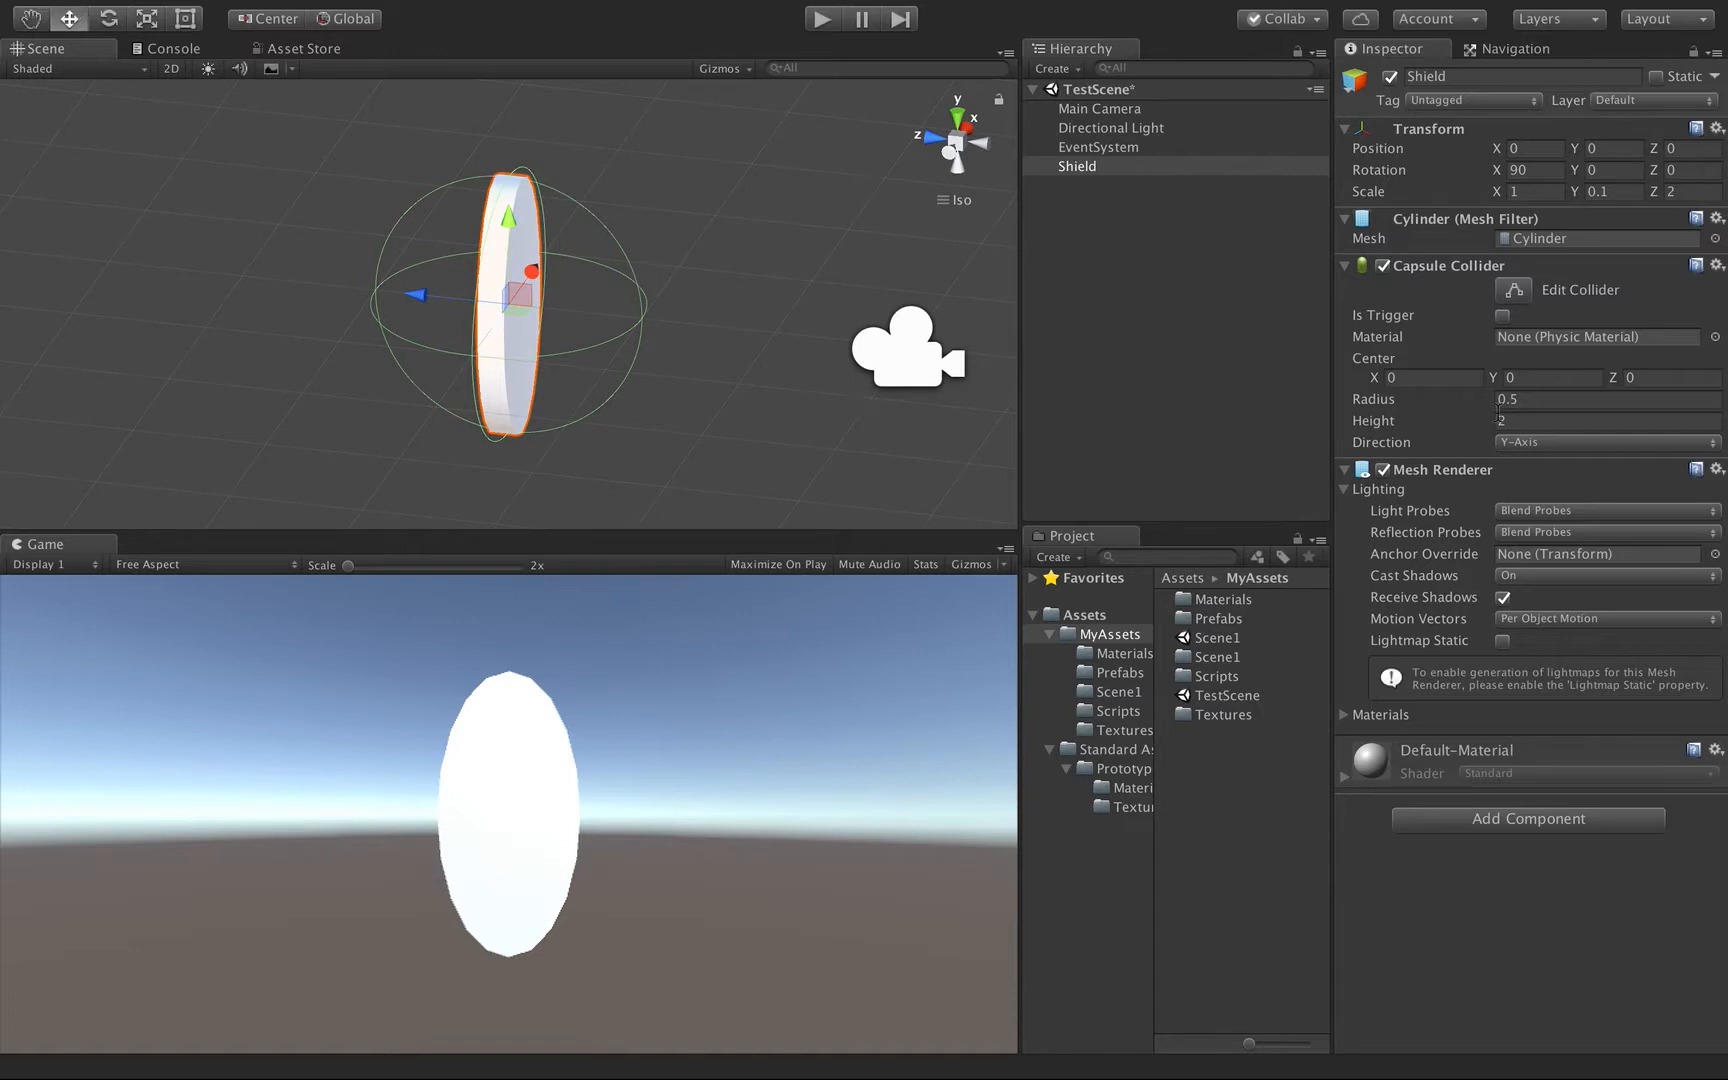
# Set the Shield's Capsule Collider direction to Z-Axis and its height to 1.
pyautogui.click(1554, 443)
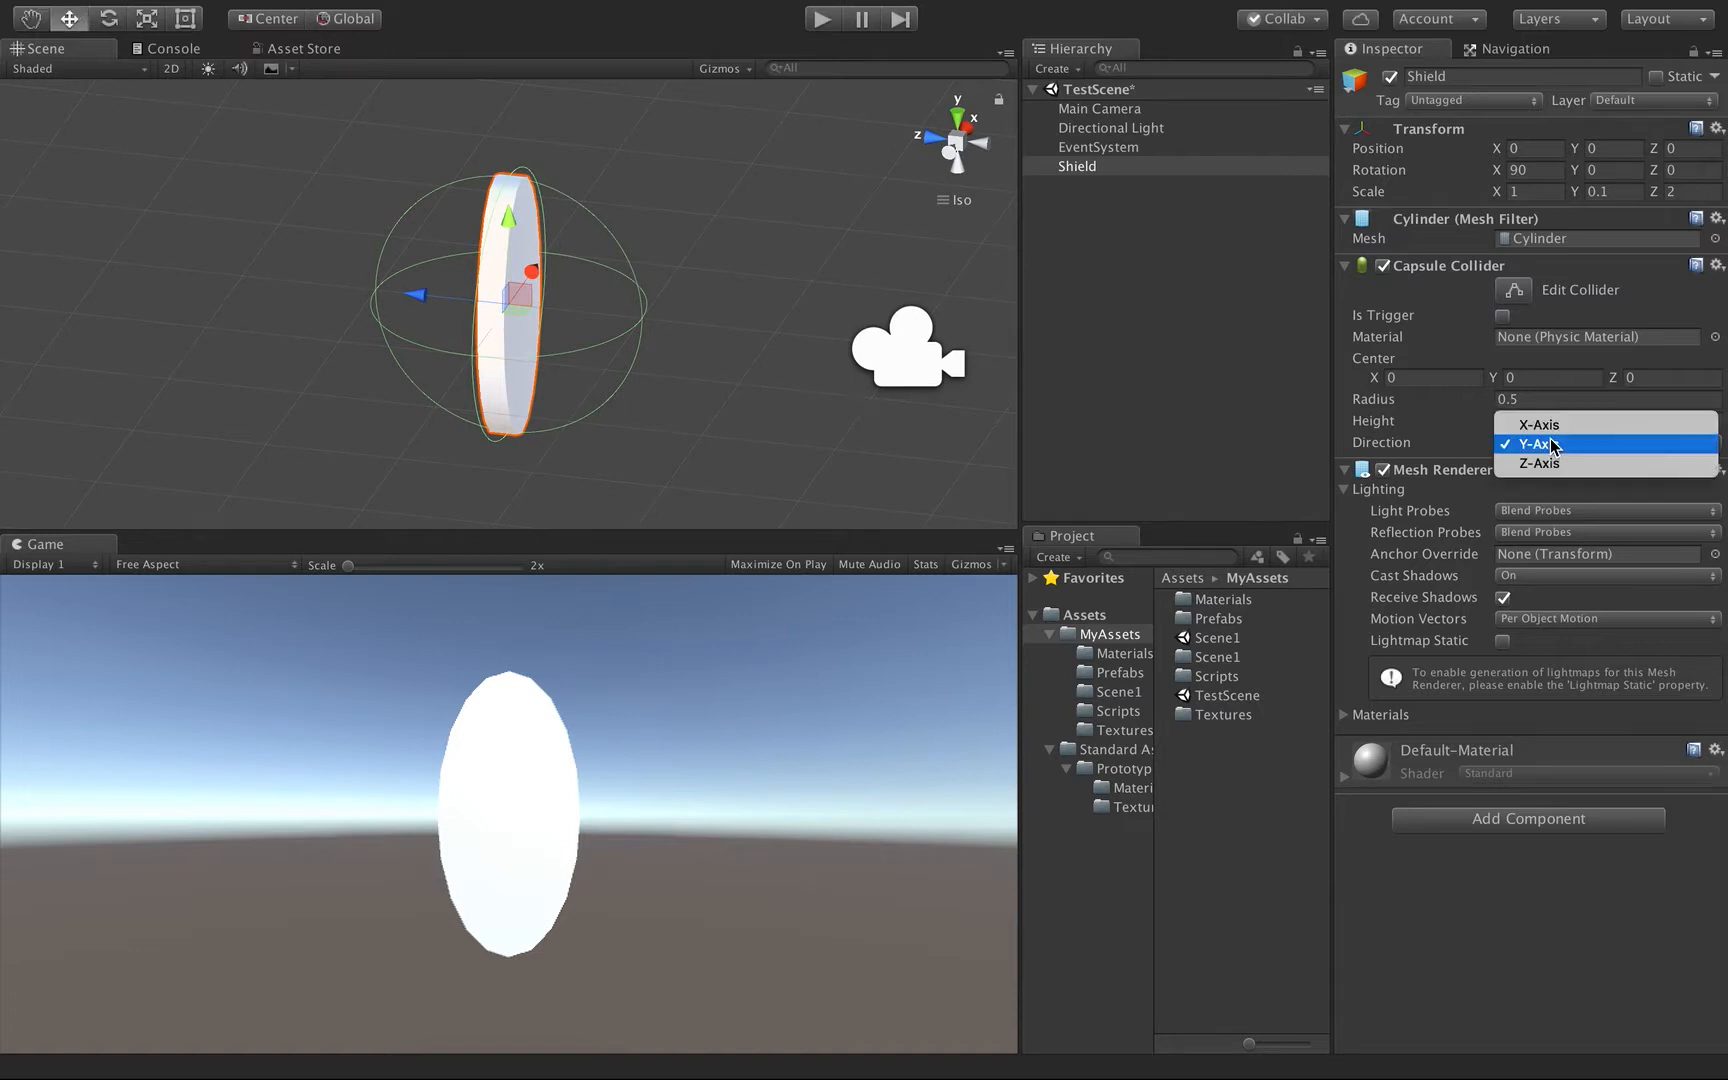
pyautogui.click(1553, 475)
pyautogui.keyDown('alt'); pyautogui.moveTo(795, 352); pyautogui.dragTo(687, 436); pyautogui.keyUp('alt')
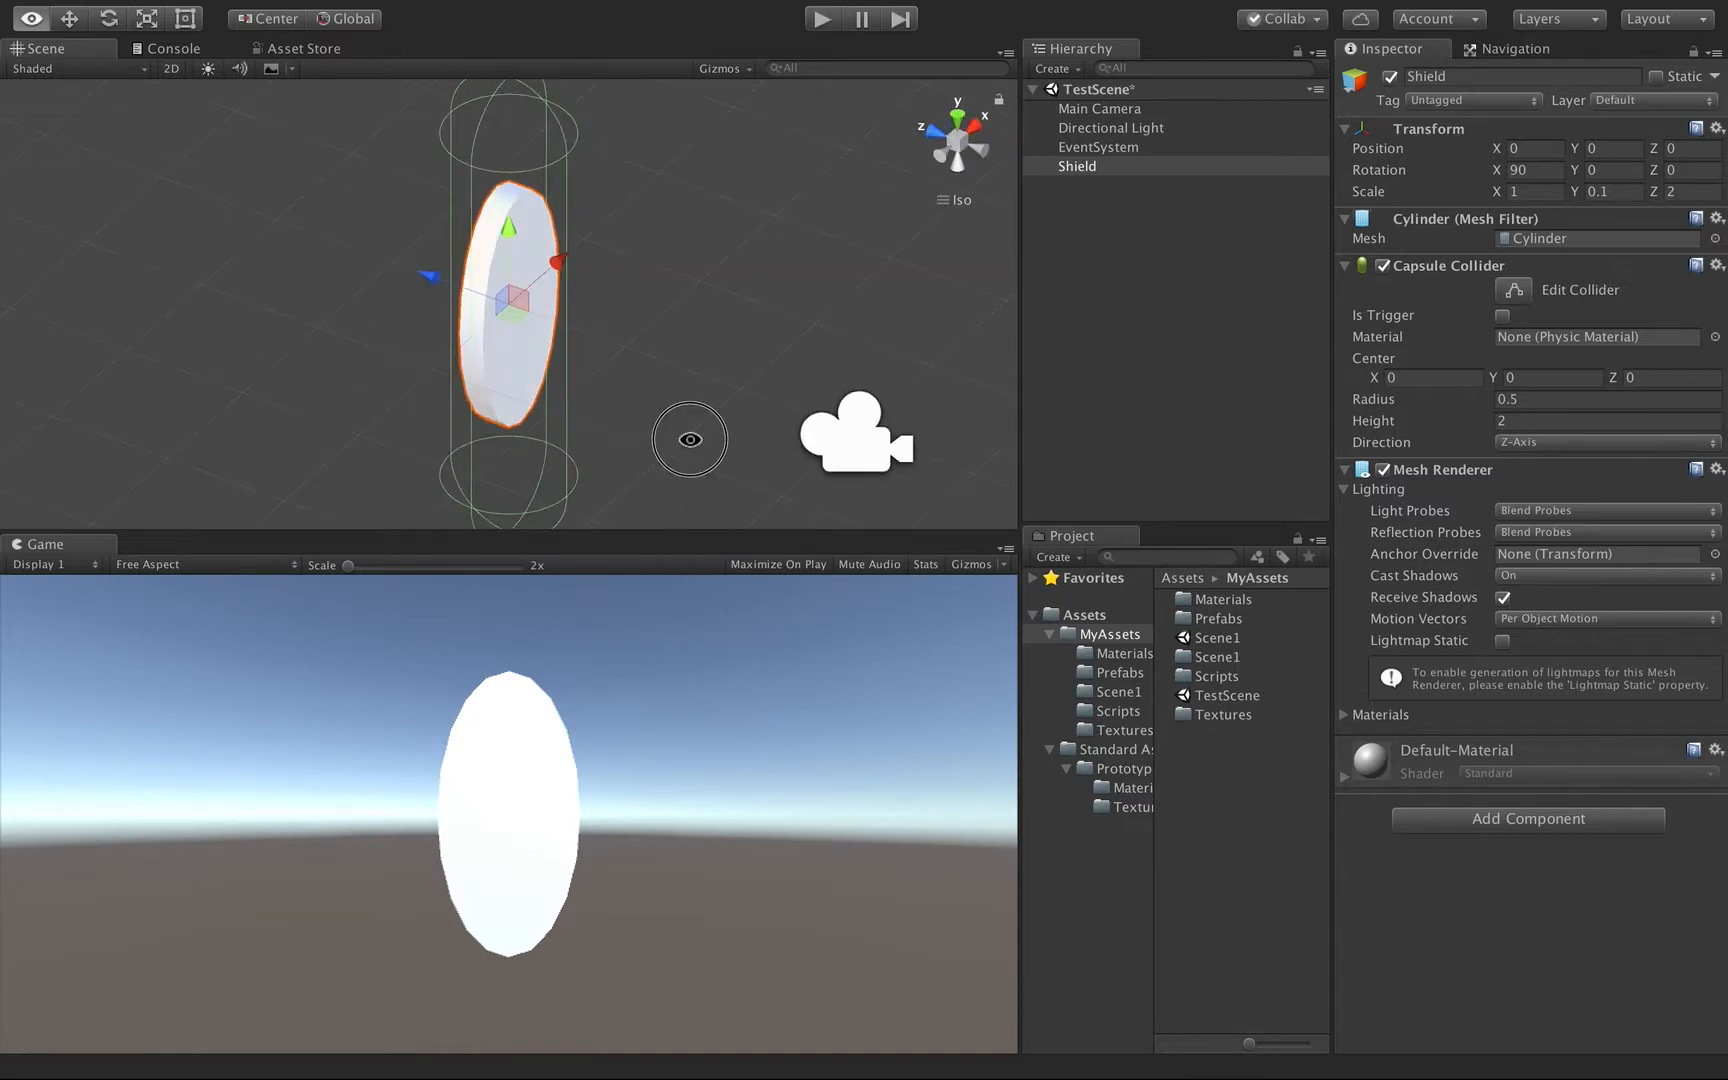
pyautogui.click(1558, 420)
pyautogui.write('1')
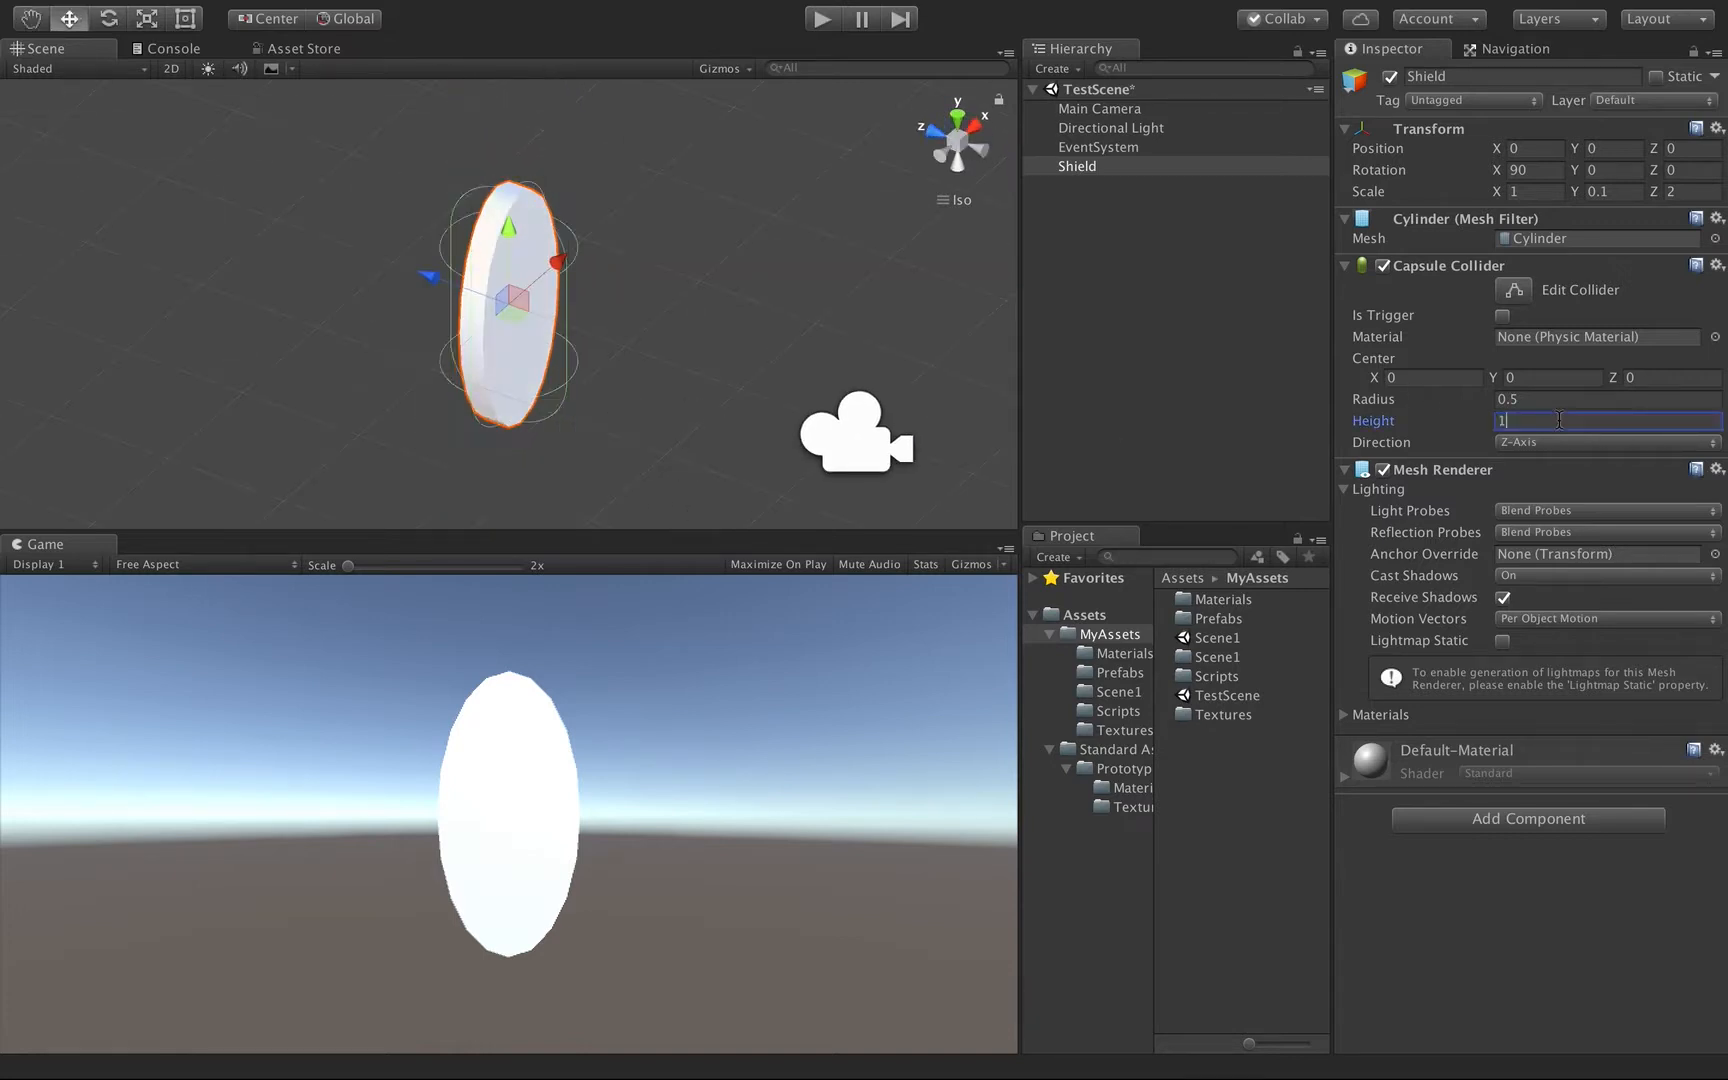
pyautogui.keyDown('alt'); pyautogui.moveTo(745, 351); pyautogui.dragTo(200, 278); pyautogui.keyUp('alt')
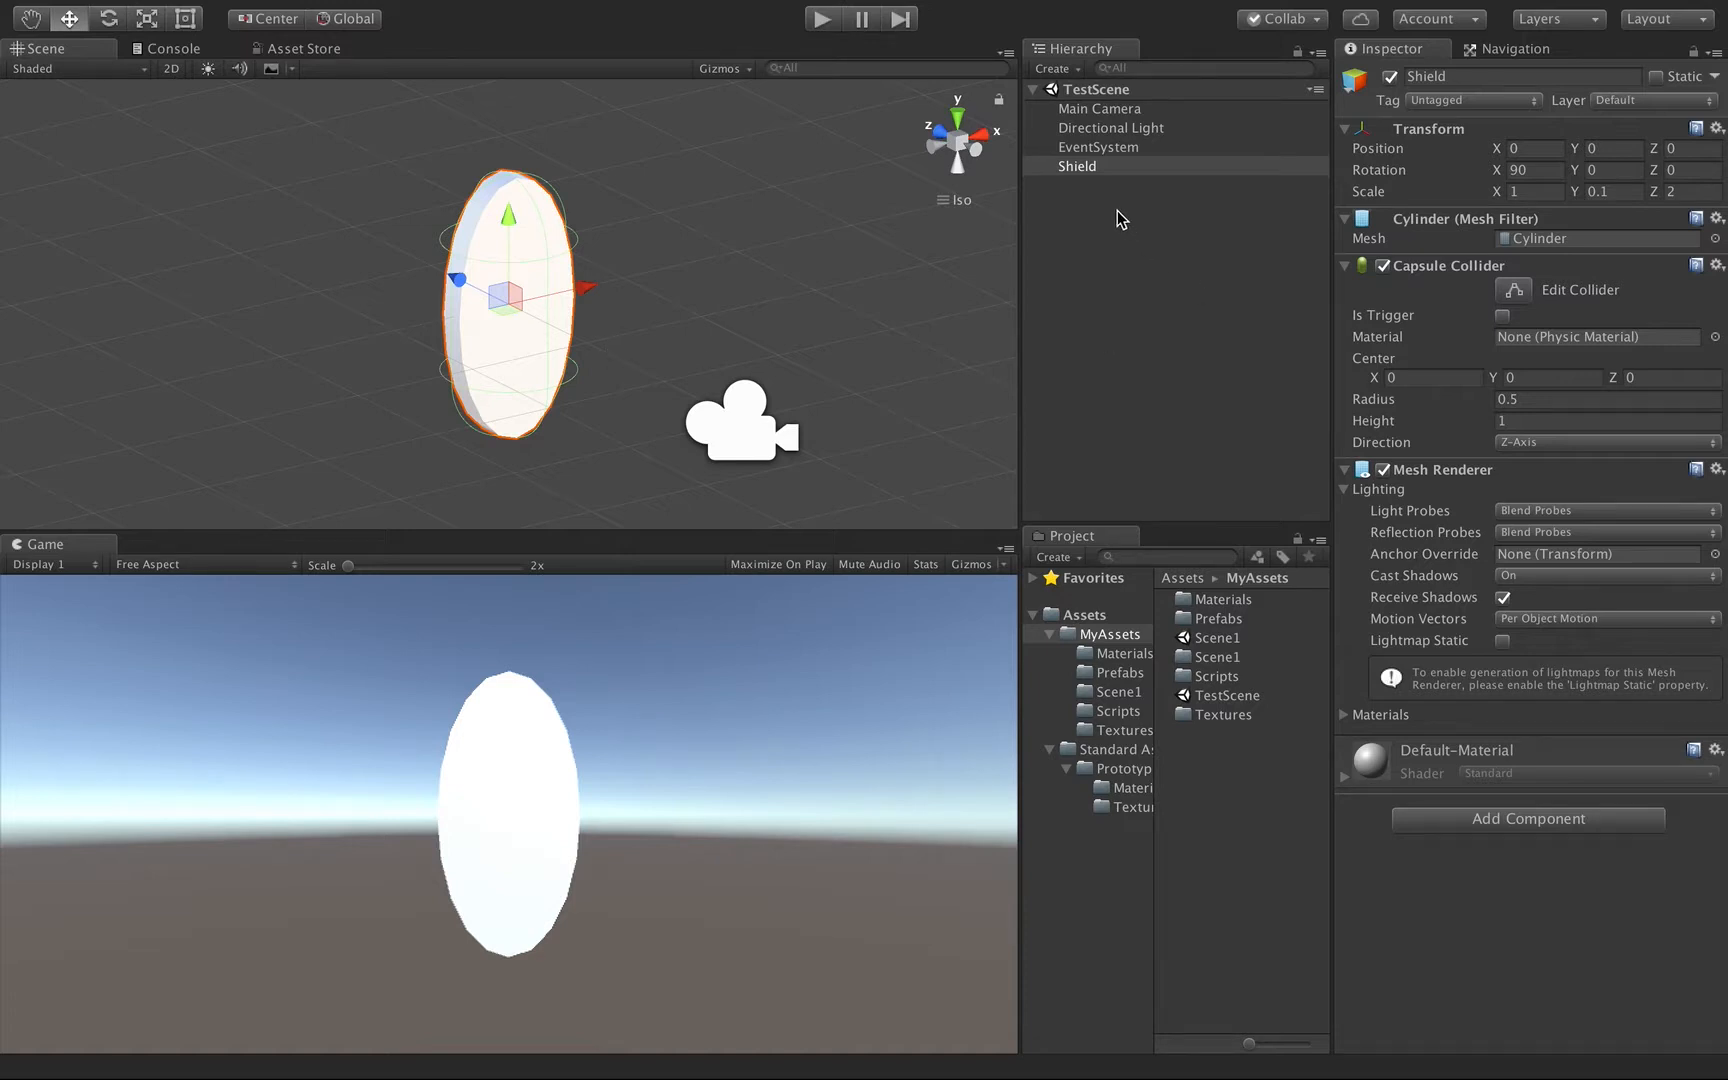
# Open the 2DAssets file from the MyAssets Textures folder in Sketch.
pyautogui.doubleClick(1214, 715)
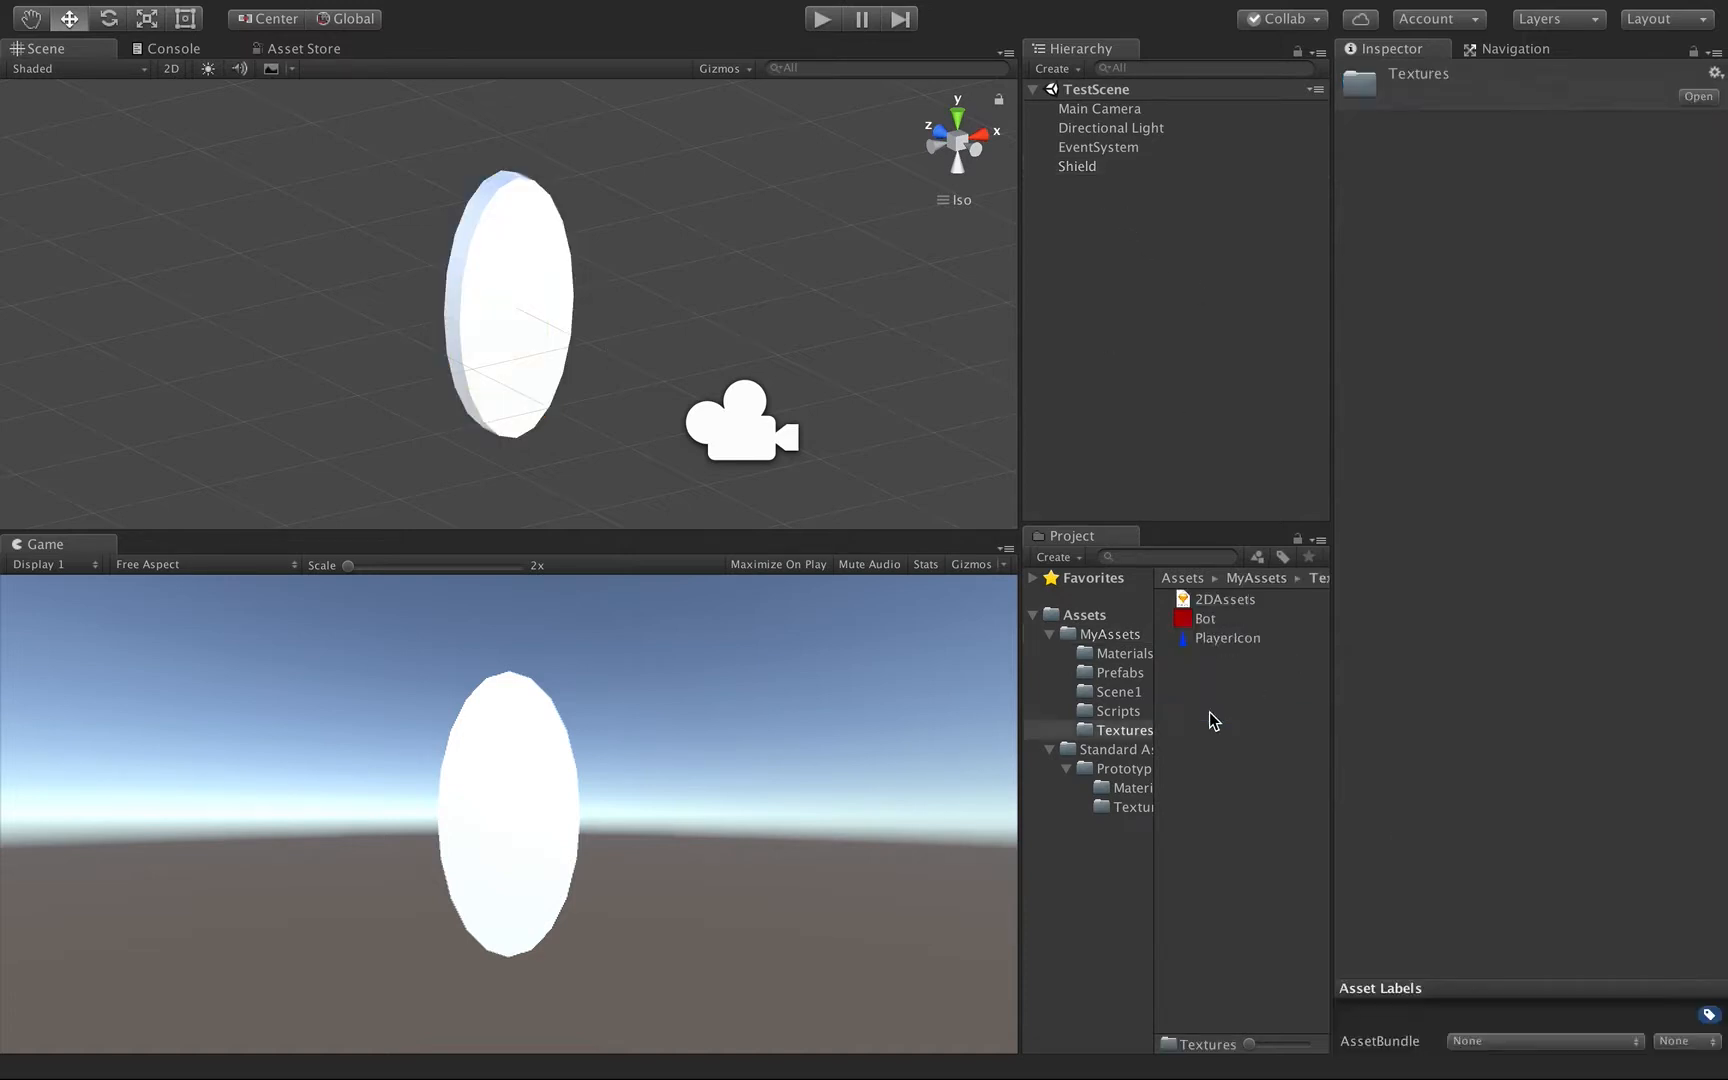
pyautogui.click(1219, 603)
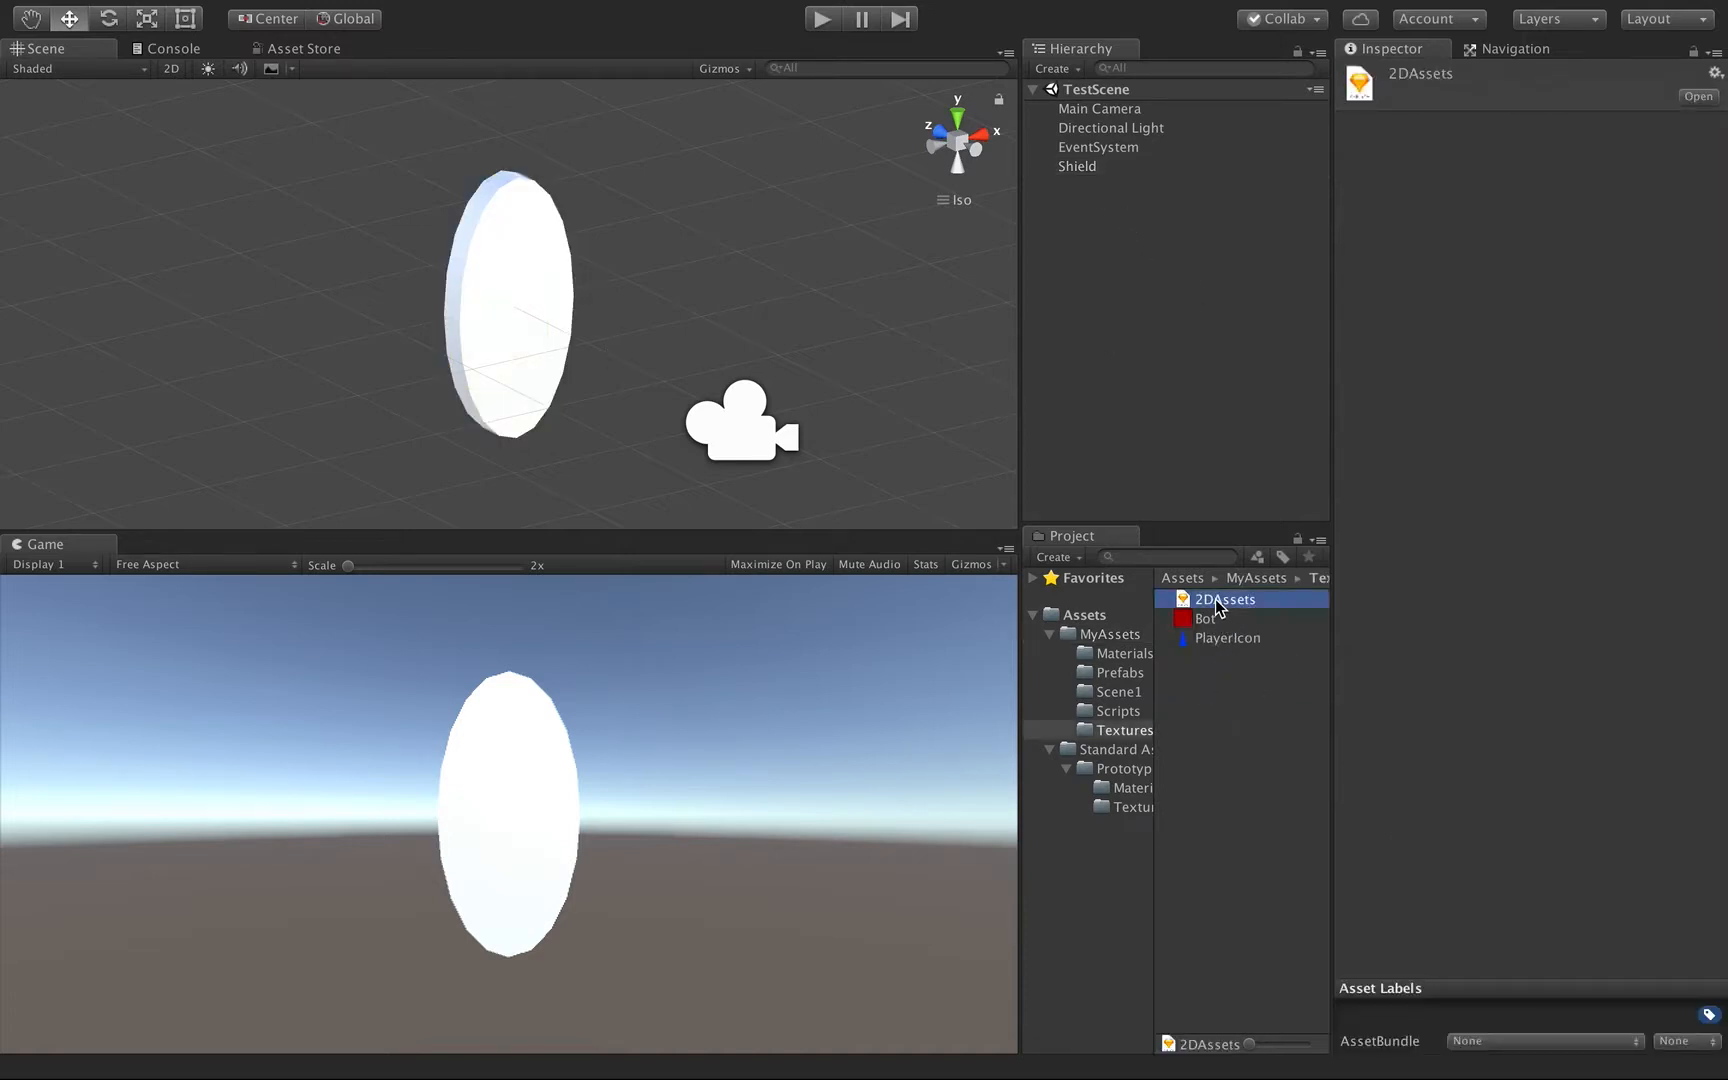
pyautogui.doubleClick(1219, 603)
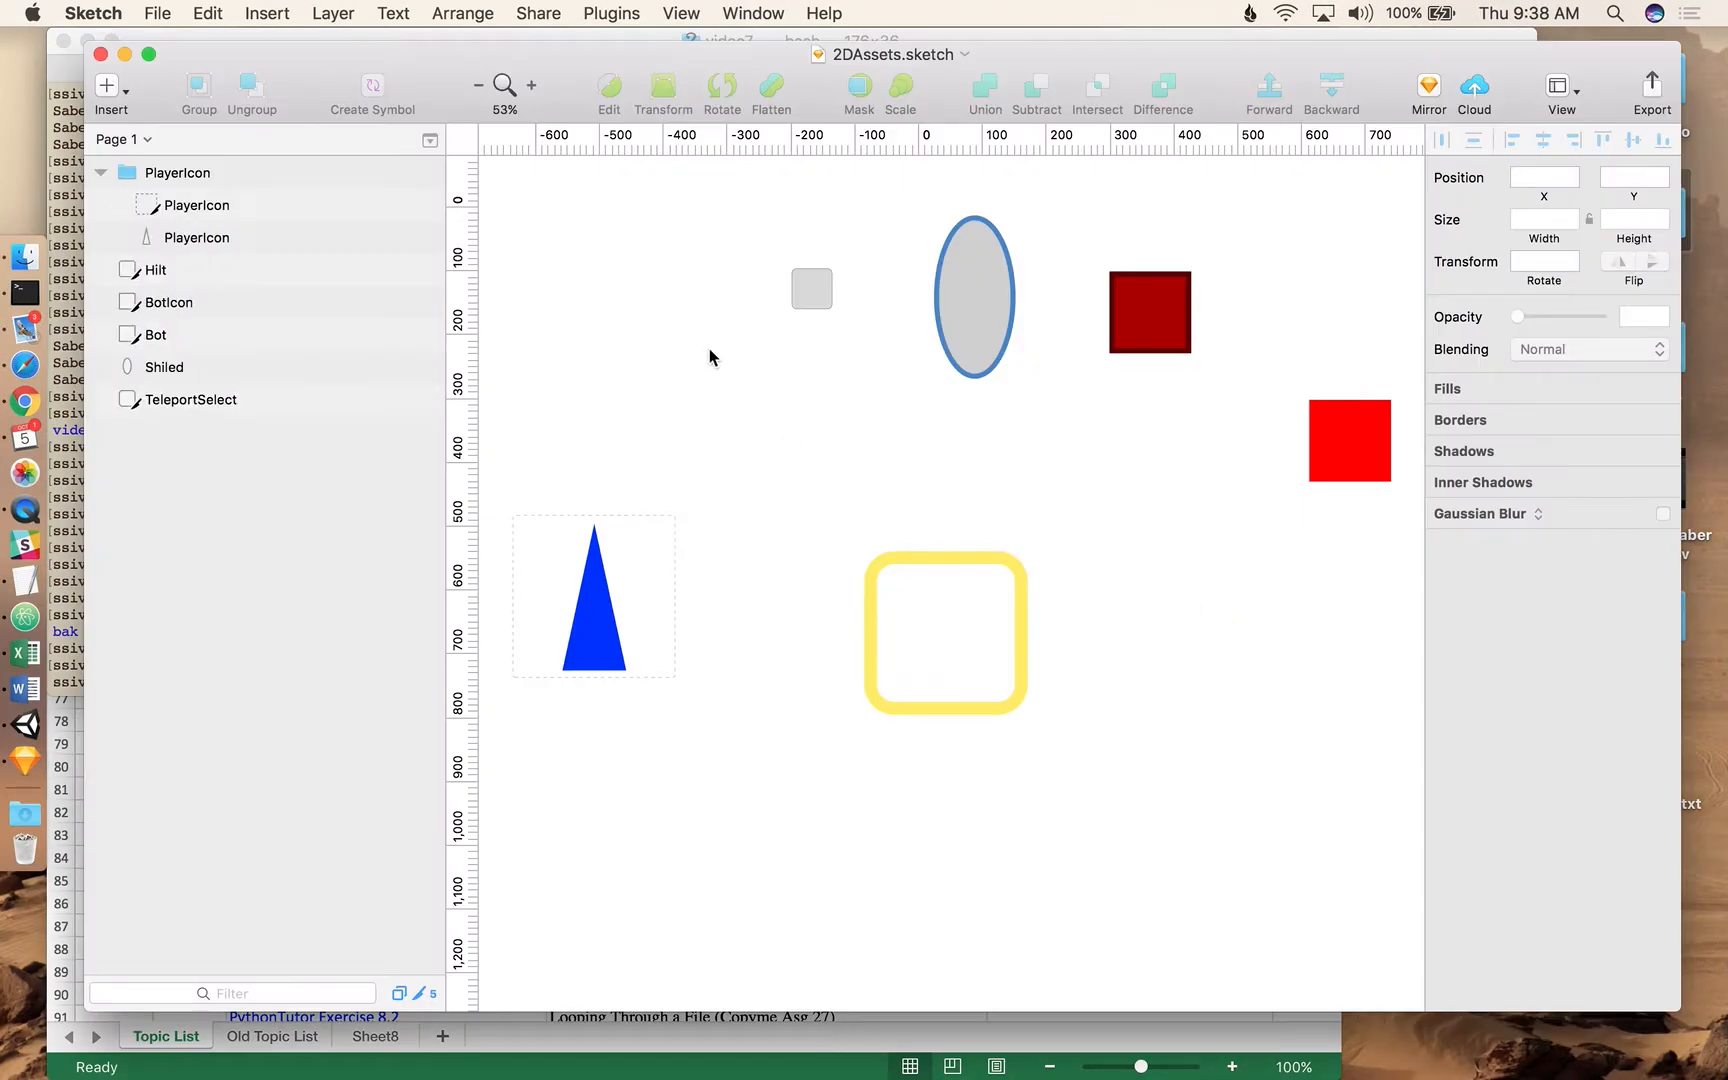
# Make the oval Shiled layer exportable as a PNG at 4x size.
pyautogui.click(980, 337)
pyautogui.click(980, 337)
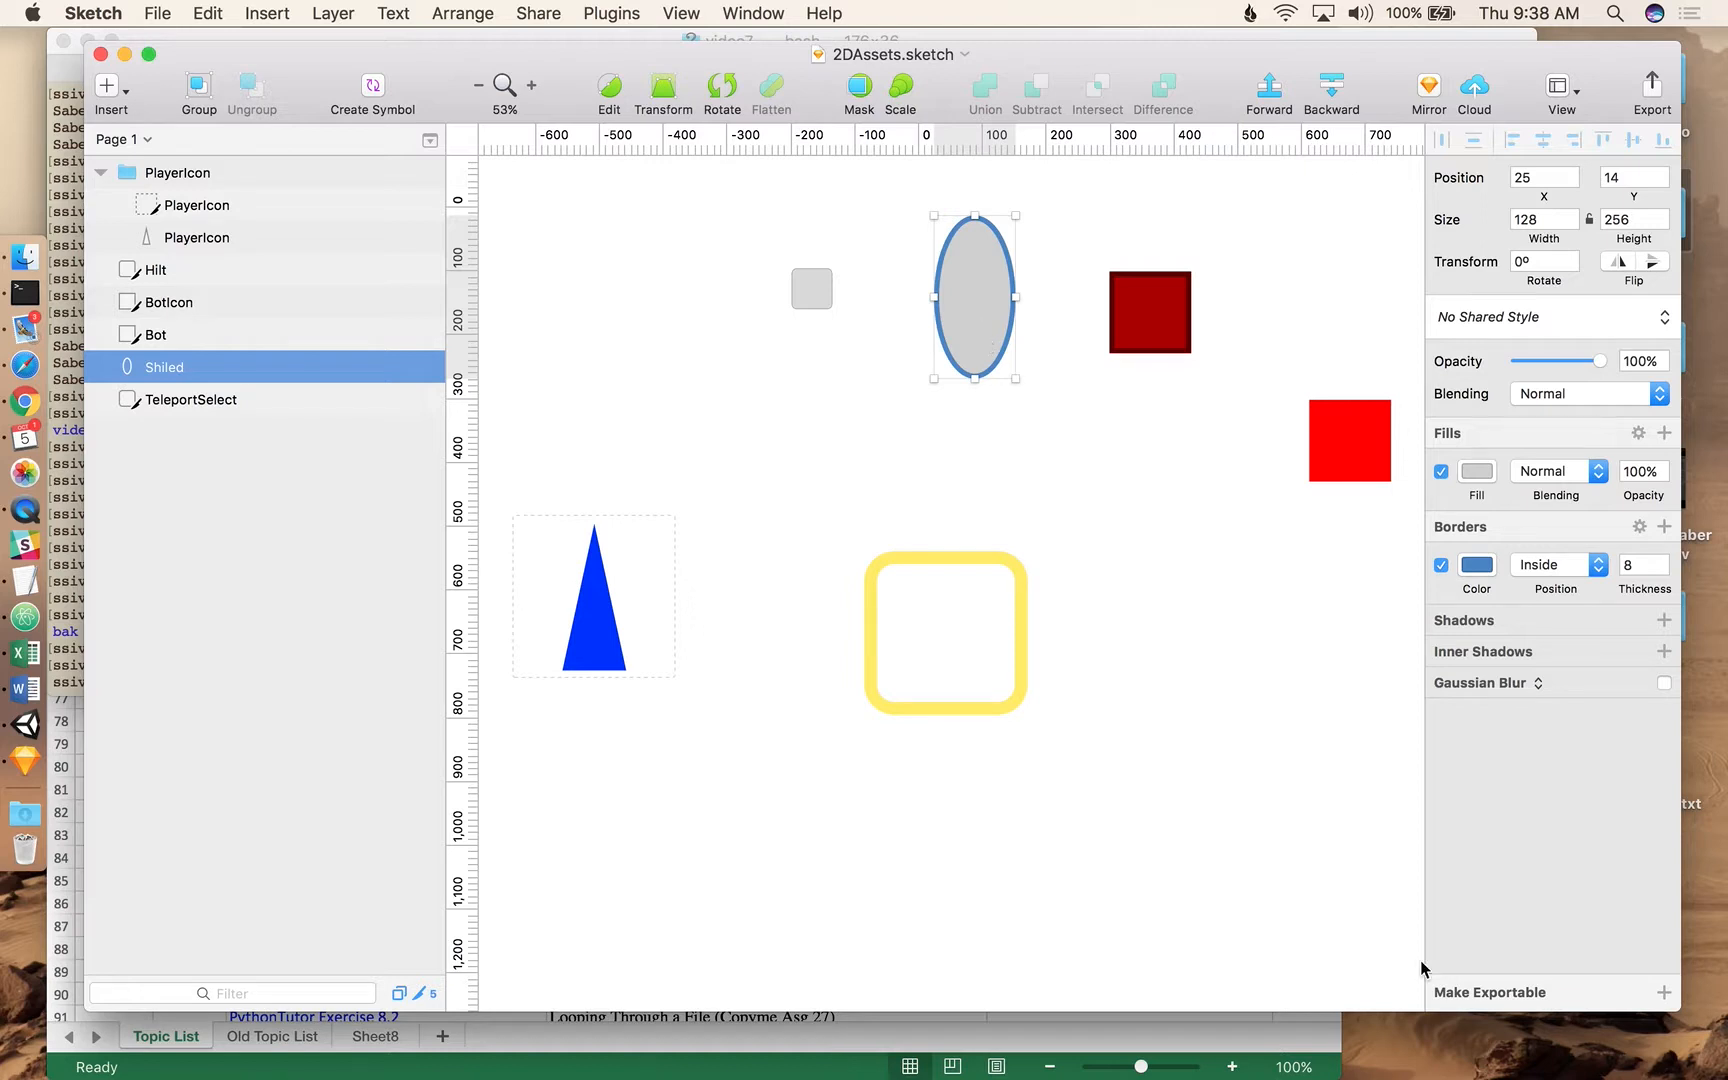
pyautogui.click(1664, 992)
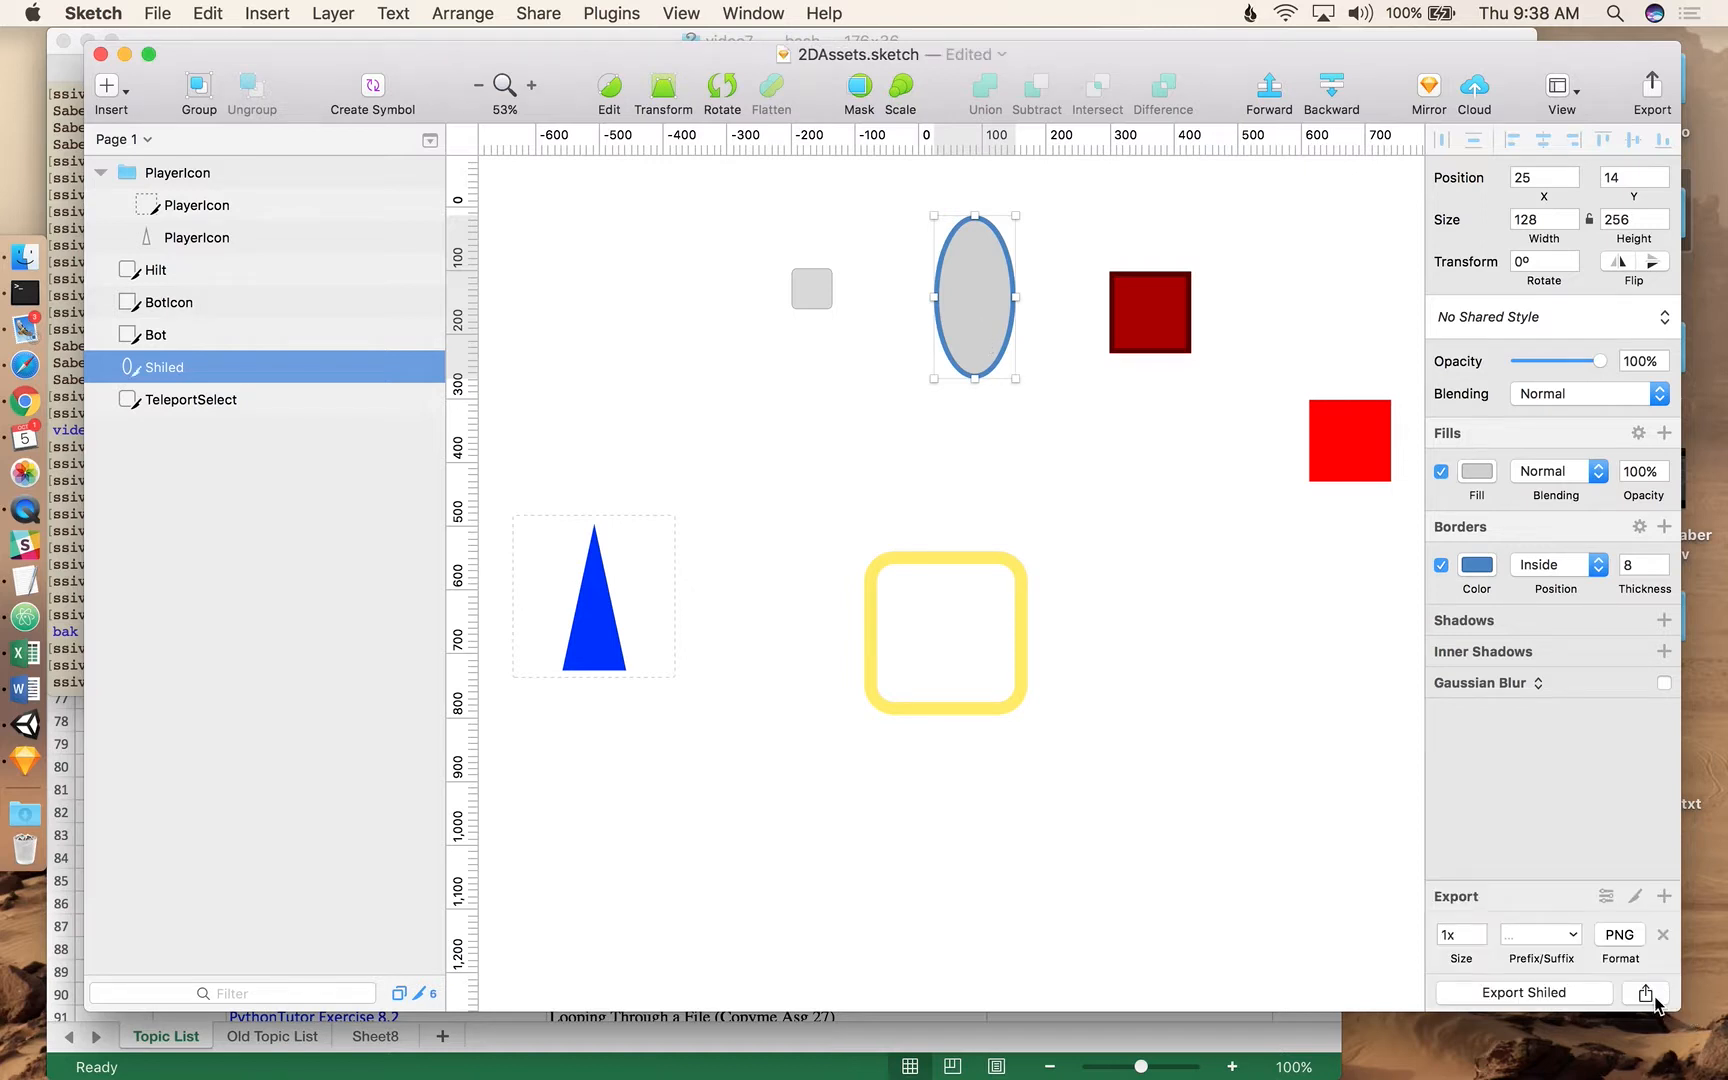
pyautogui.click(1452, 936)
# Export the Shiled layer as Shiled.png into the Textures folder.
pyautogui.click(1523, 992)
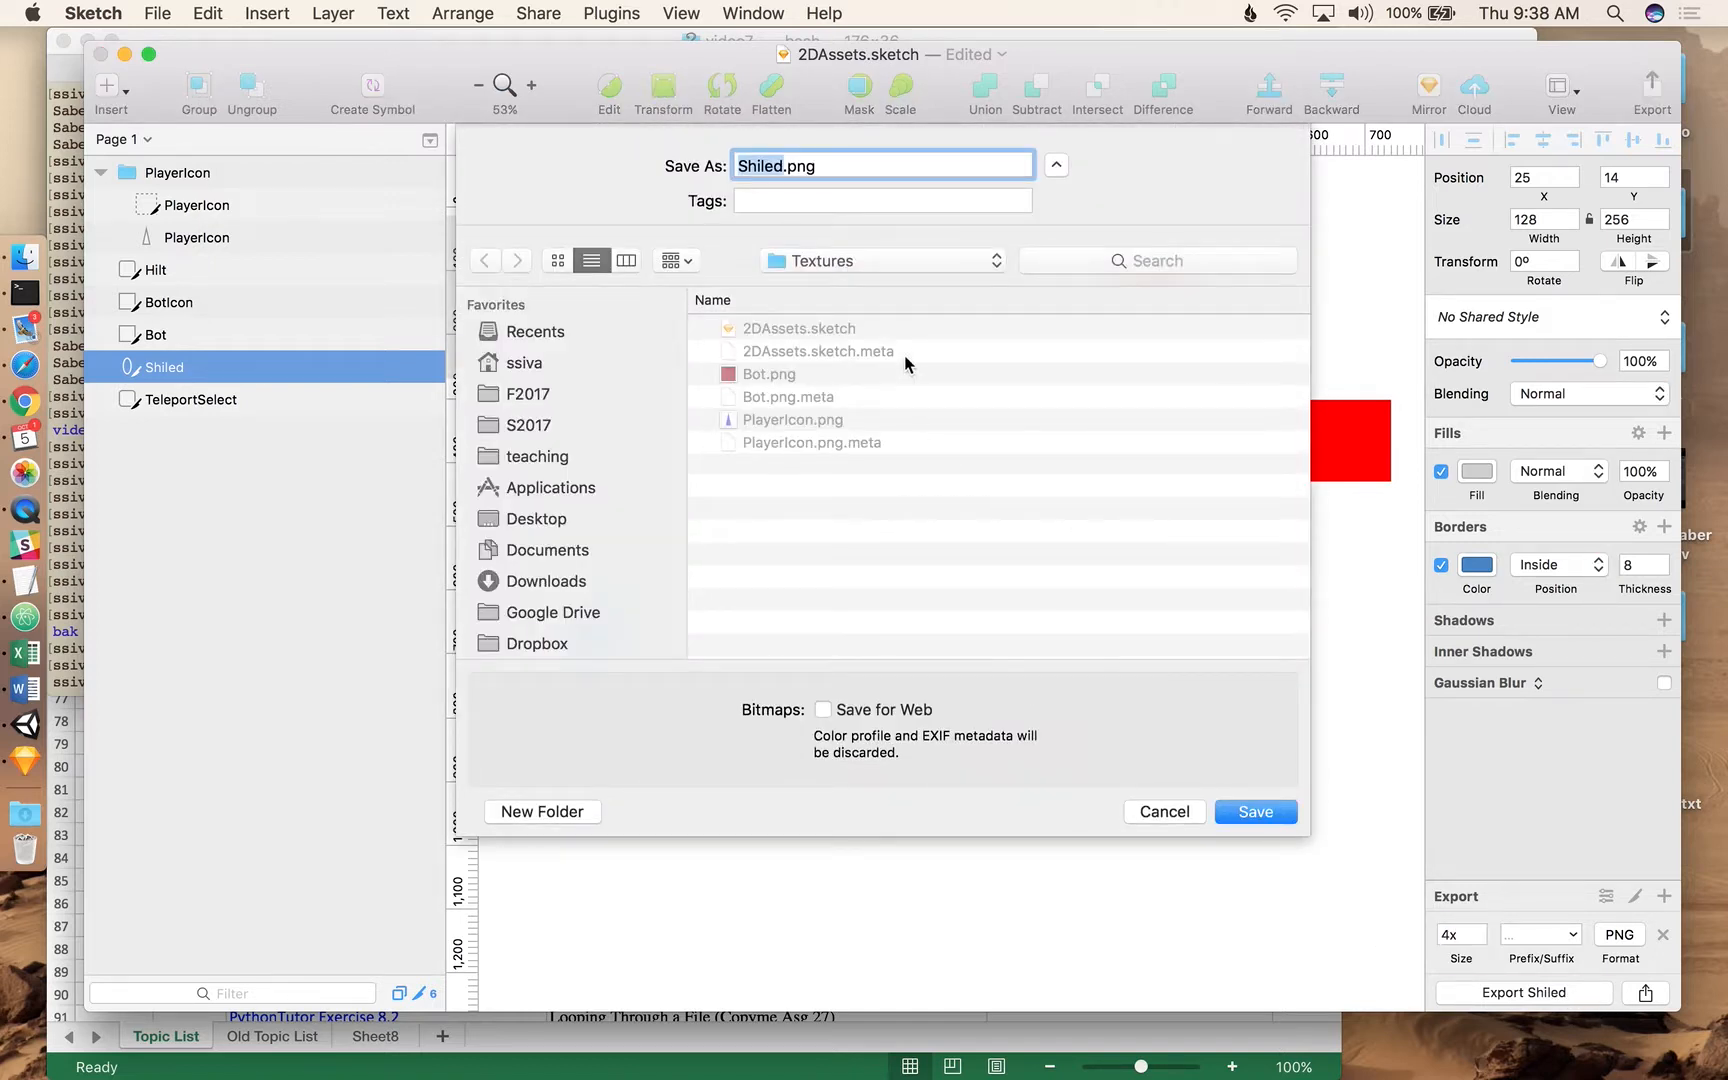
pyautogui.press('Left')
pyautogui.click(795, 364)
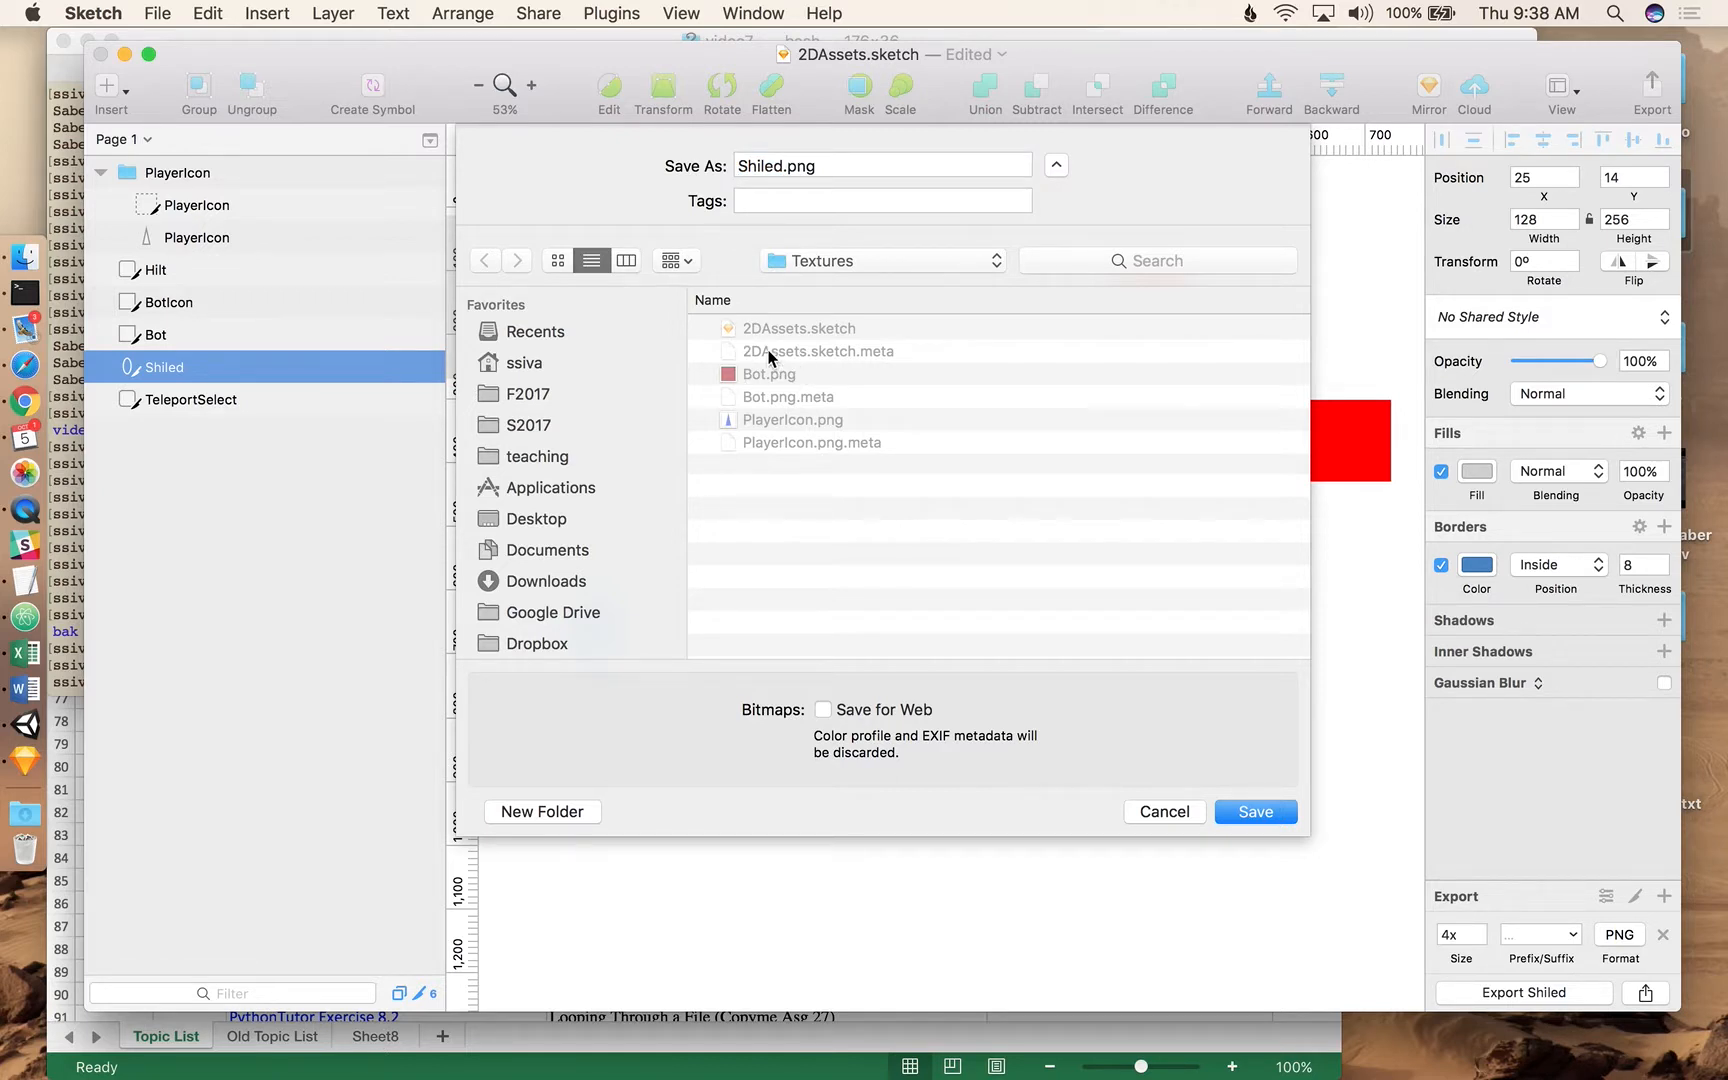
pyautogui.scroll(-1, 799, 437)
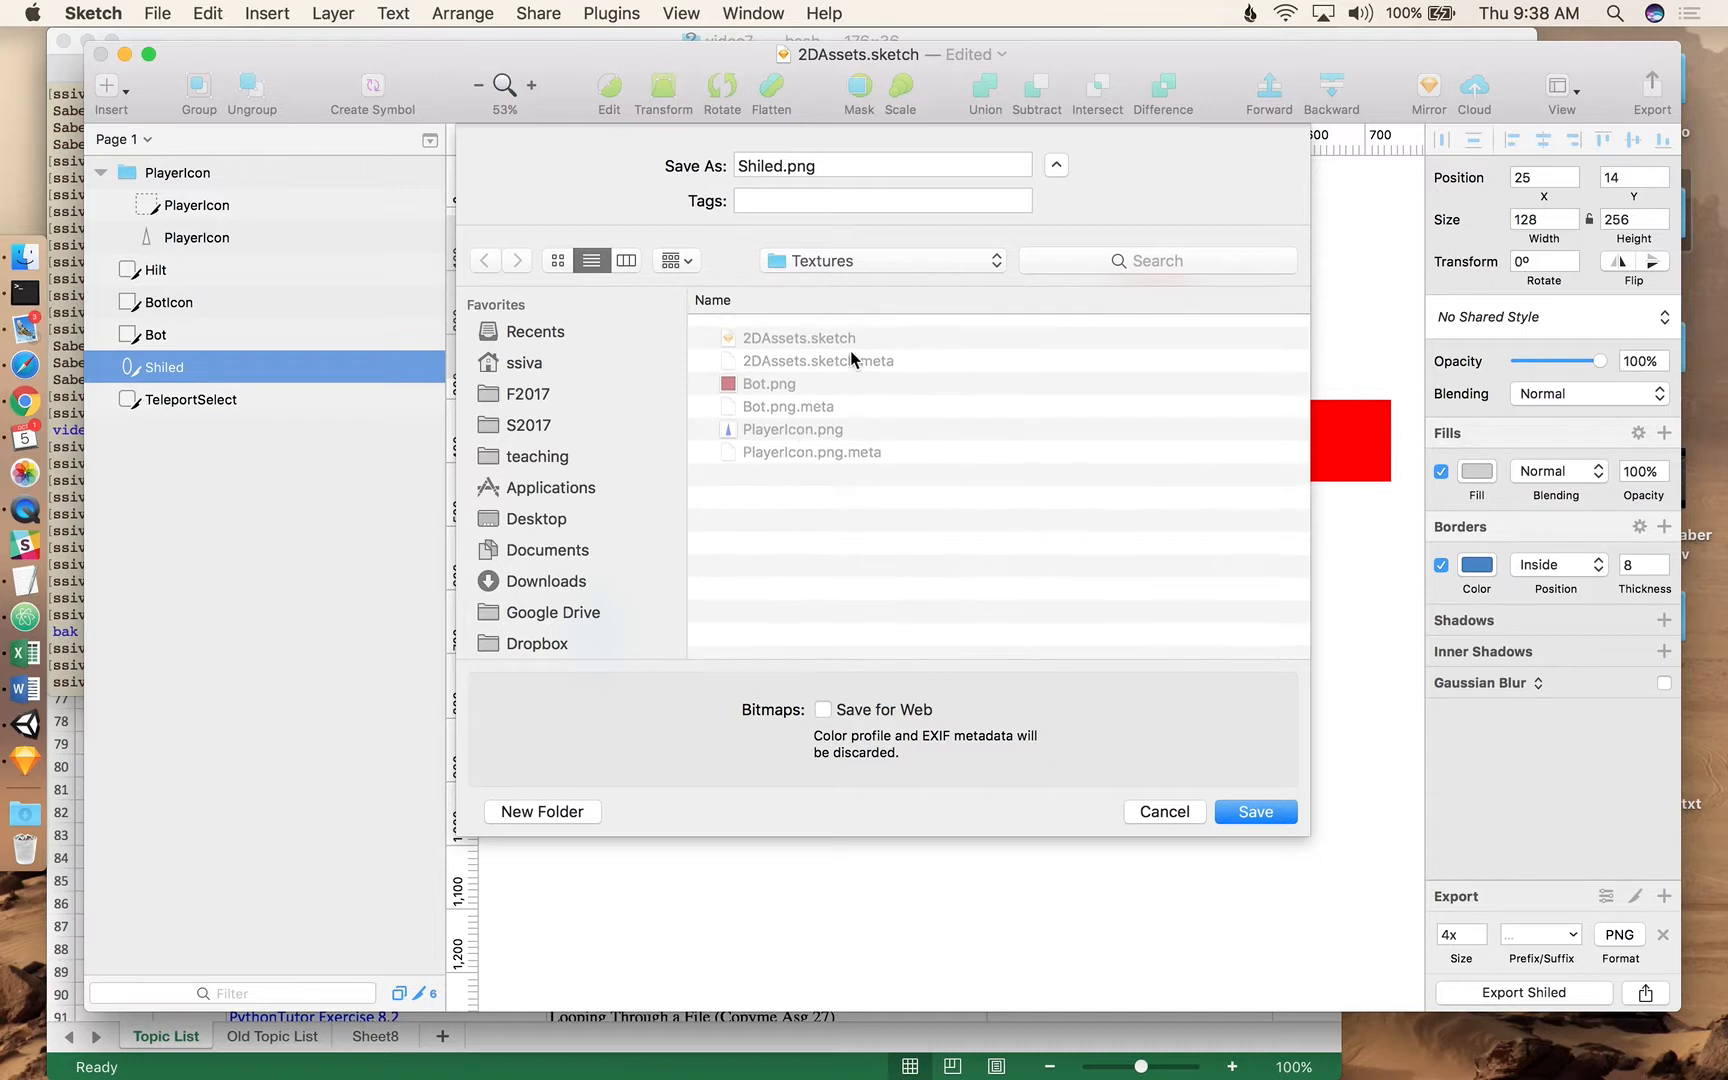
pyautogui.click(927, 260)
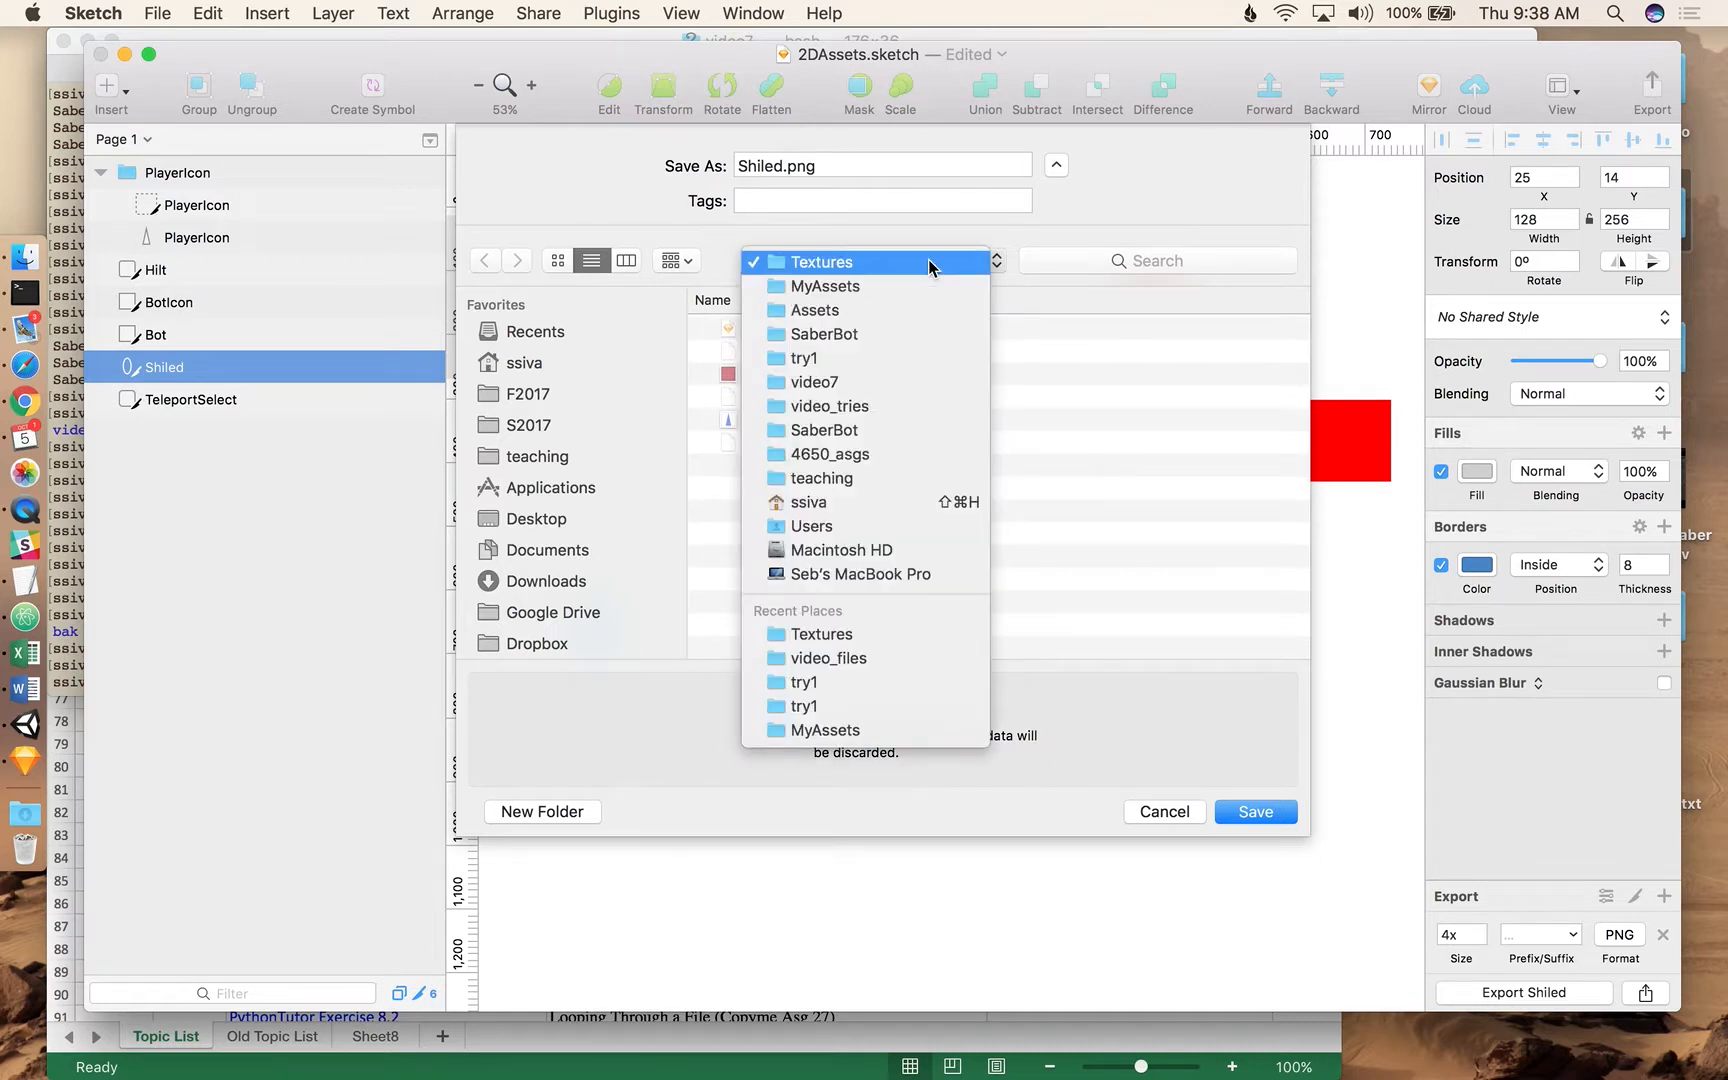
pyautogui.click(927, 260)
pyautogui.click(880, 262)
pyautogui.click(879, 263)
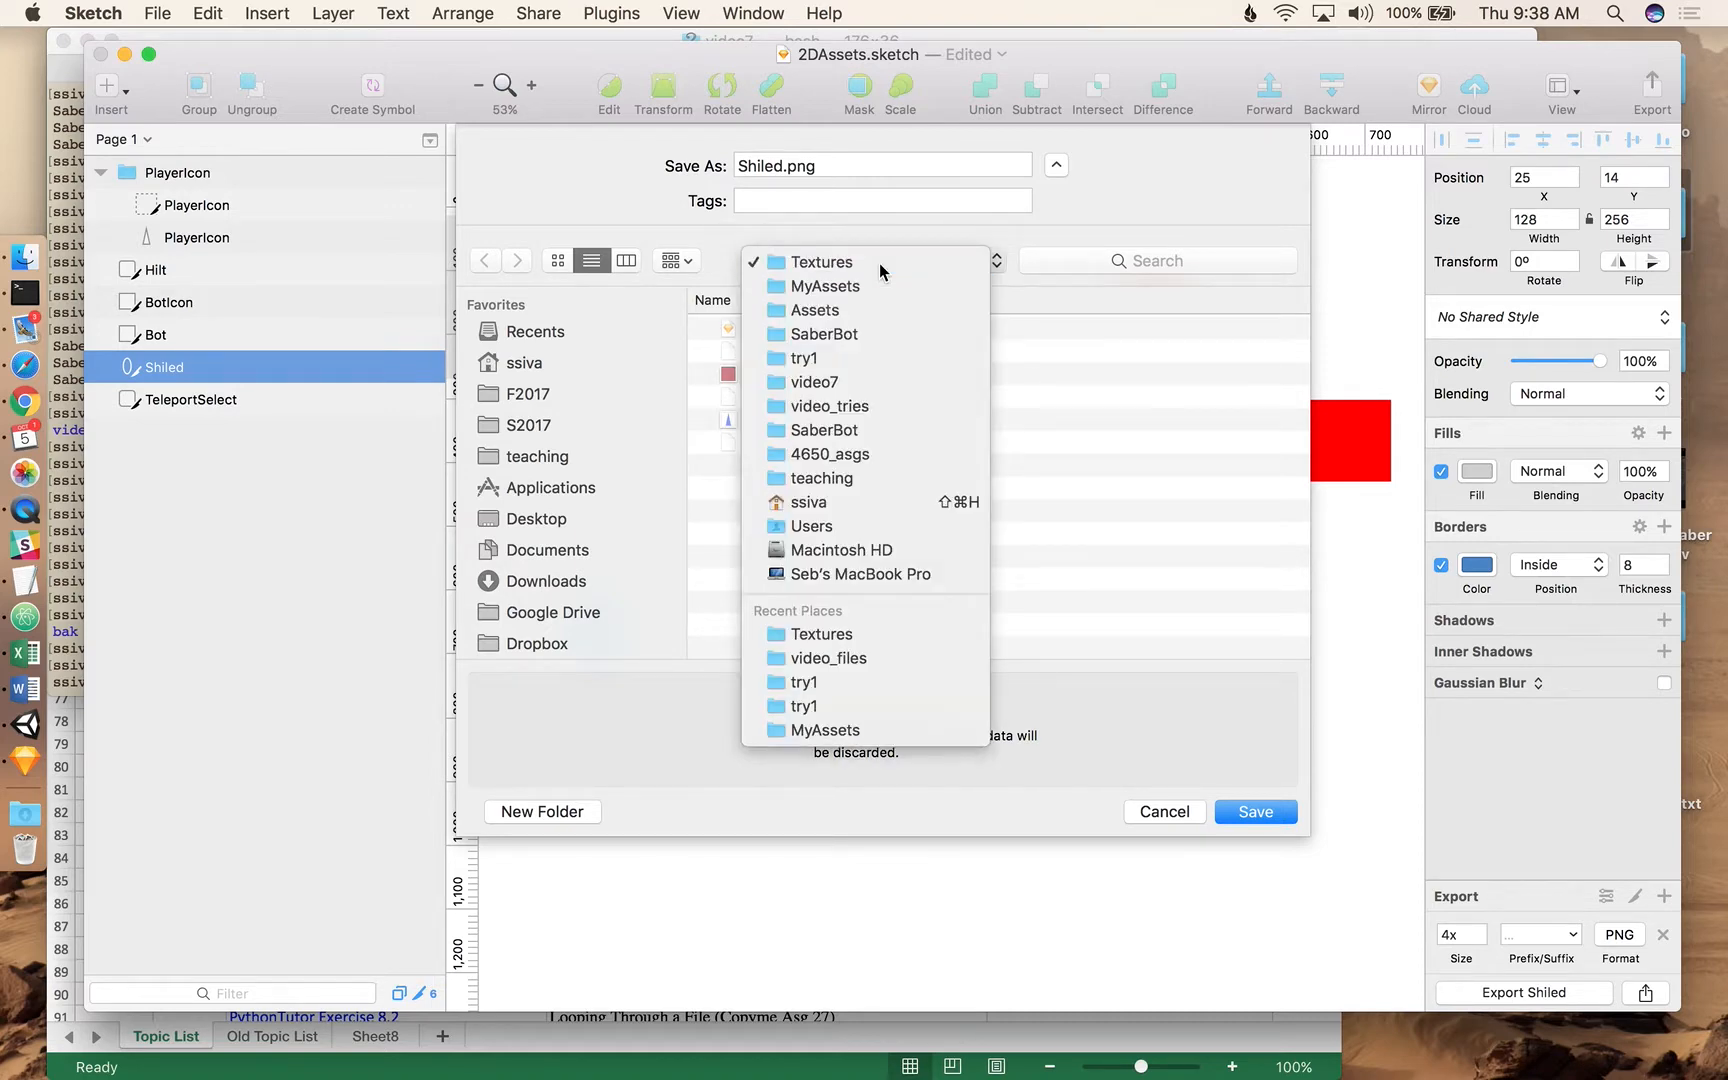
pyautogui.click(1255, 811)
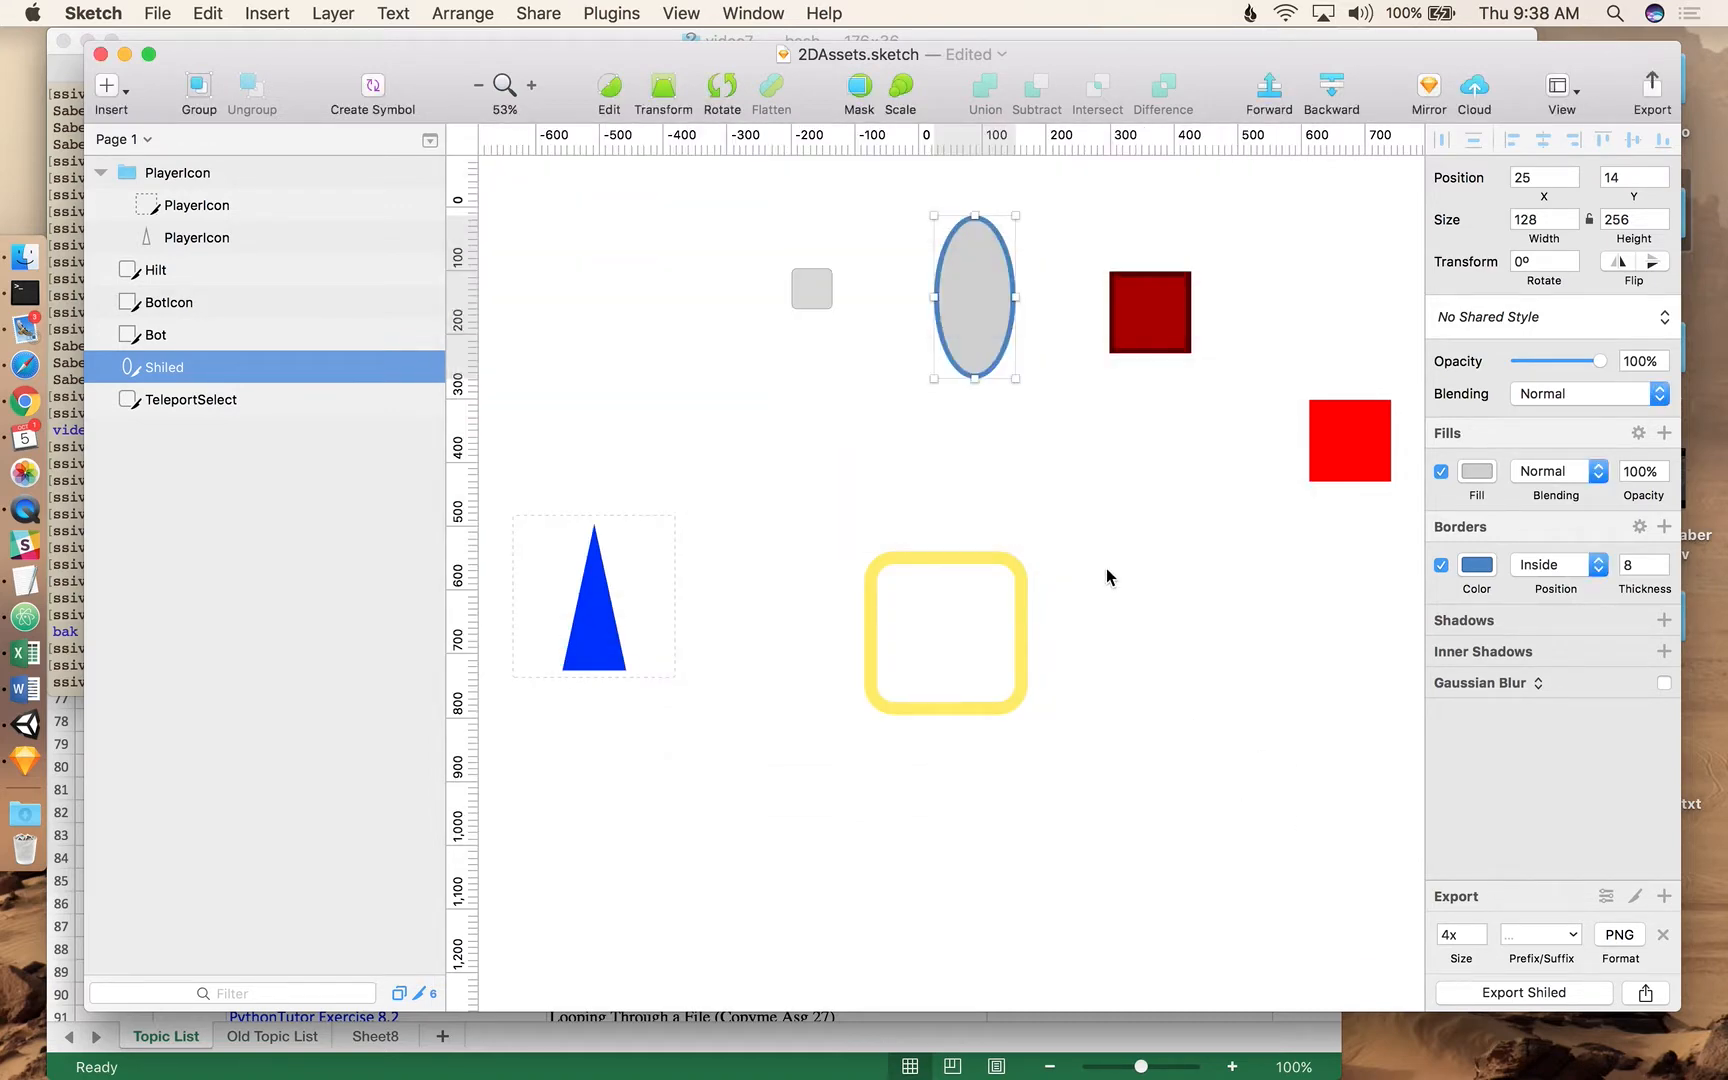
# Switch to Unity and apply the Shiled texture from the Textures folder to the Shield object.
pyautogui.press('super+Tab')
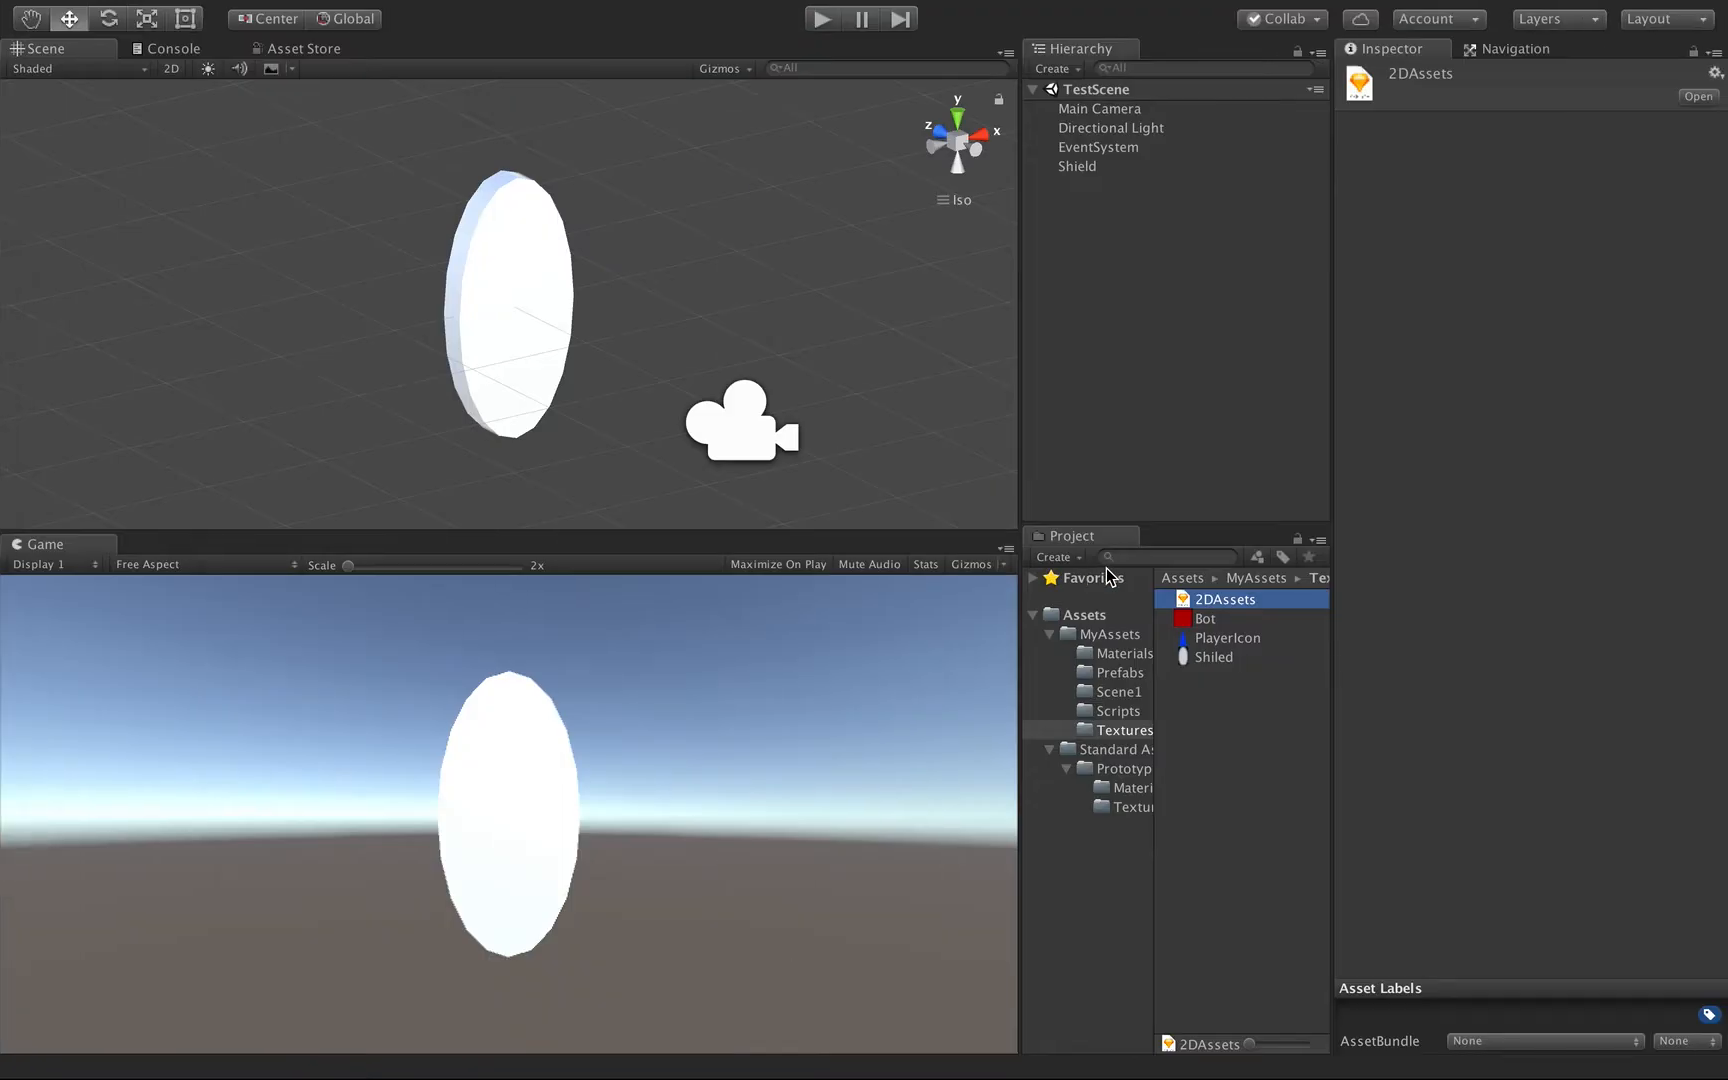
pyautogui.click(1203, 668)
pyautogui.press('alt')
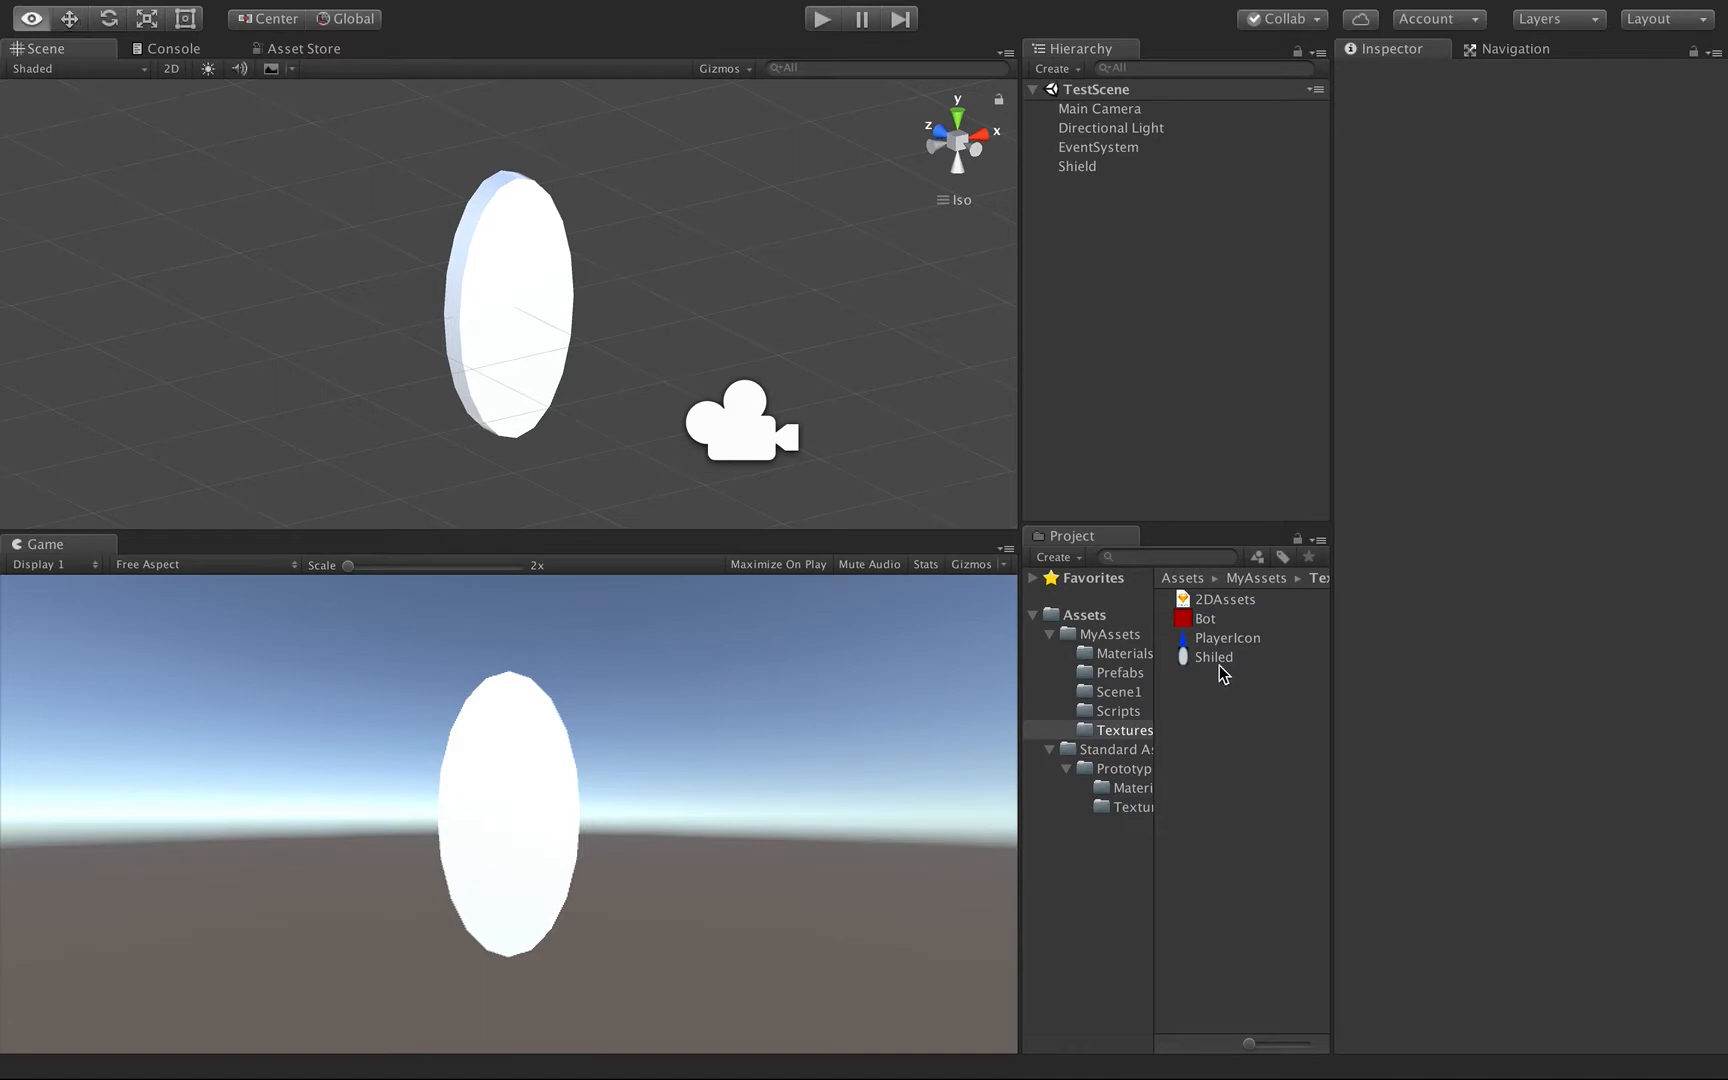
pyautogui.click(1207, 660)
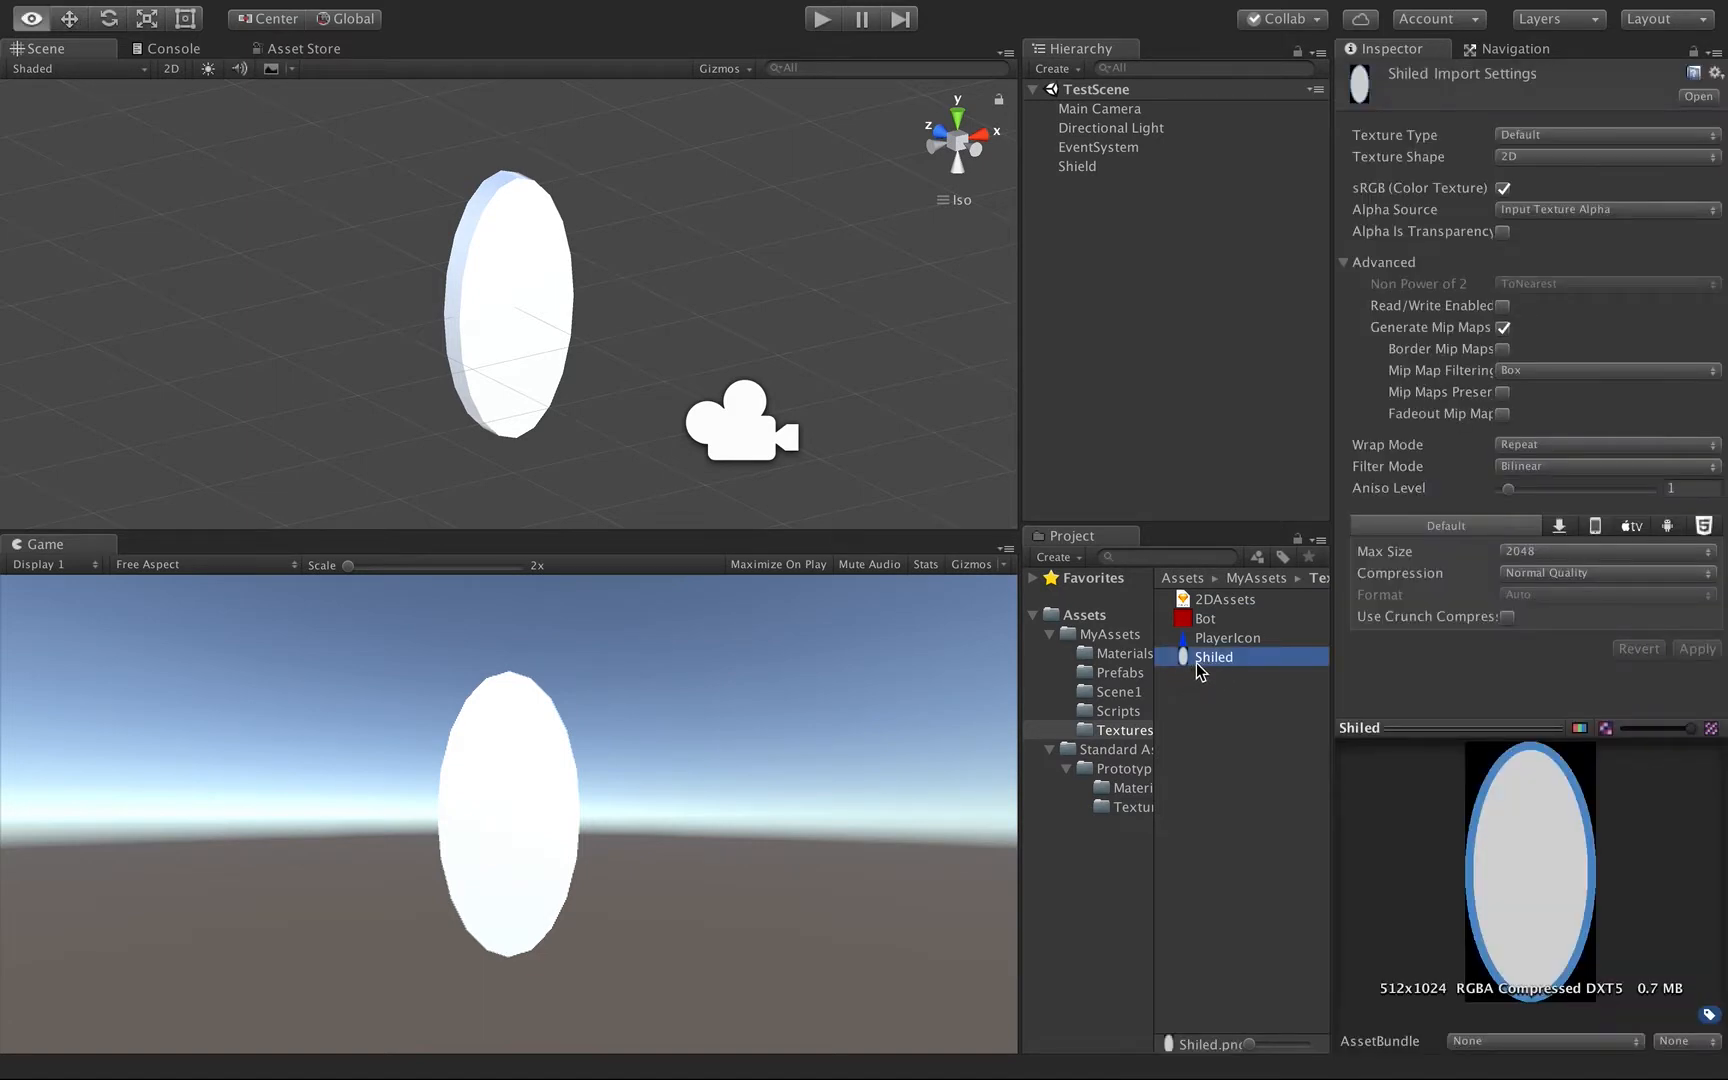
pyautogui.moveTo(1193, 666); pyautogui.dragTo(1095, 178)
pyautogui.click(1090, 170)
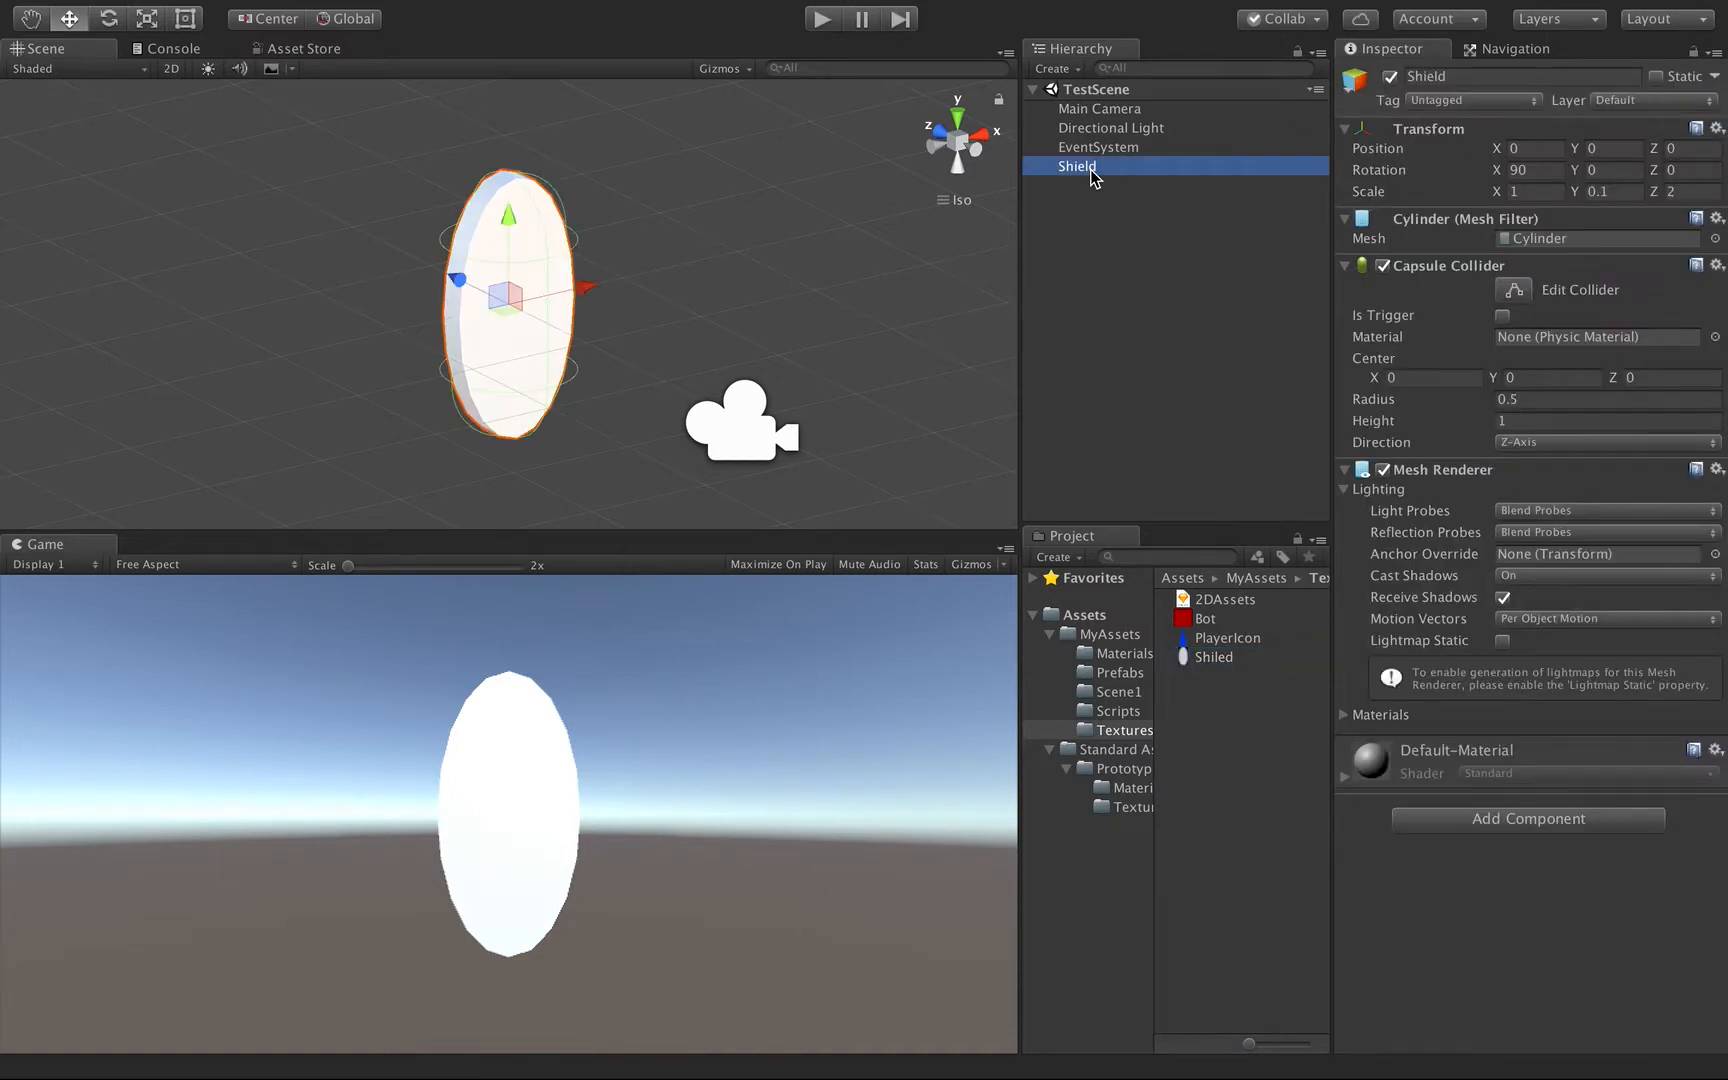
pyautogui.moveTo(1216, 660); pyautogui.dragTo(1083, 168)
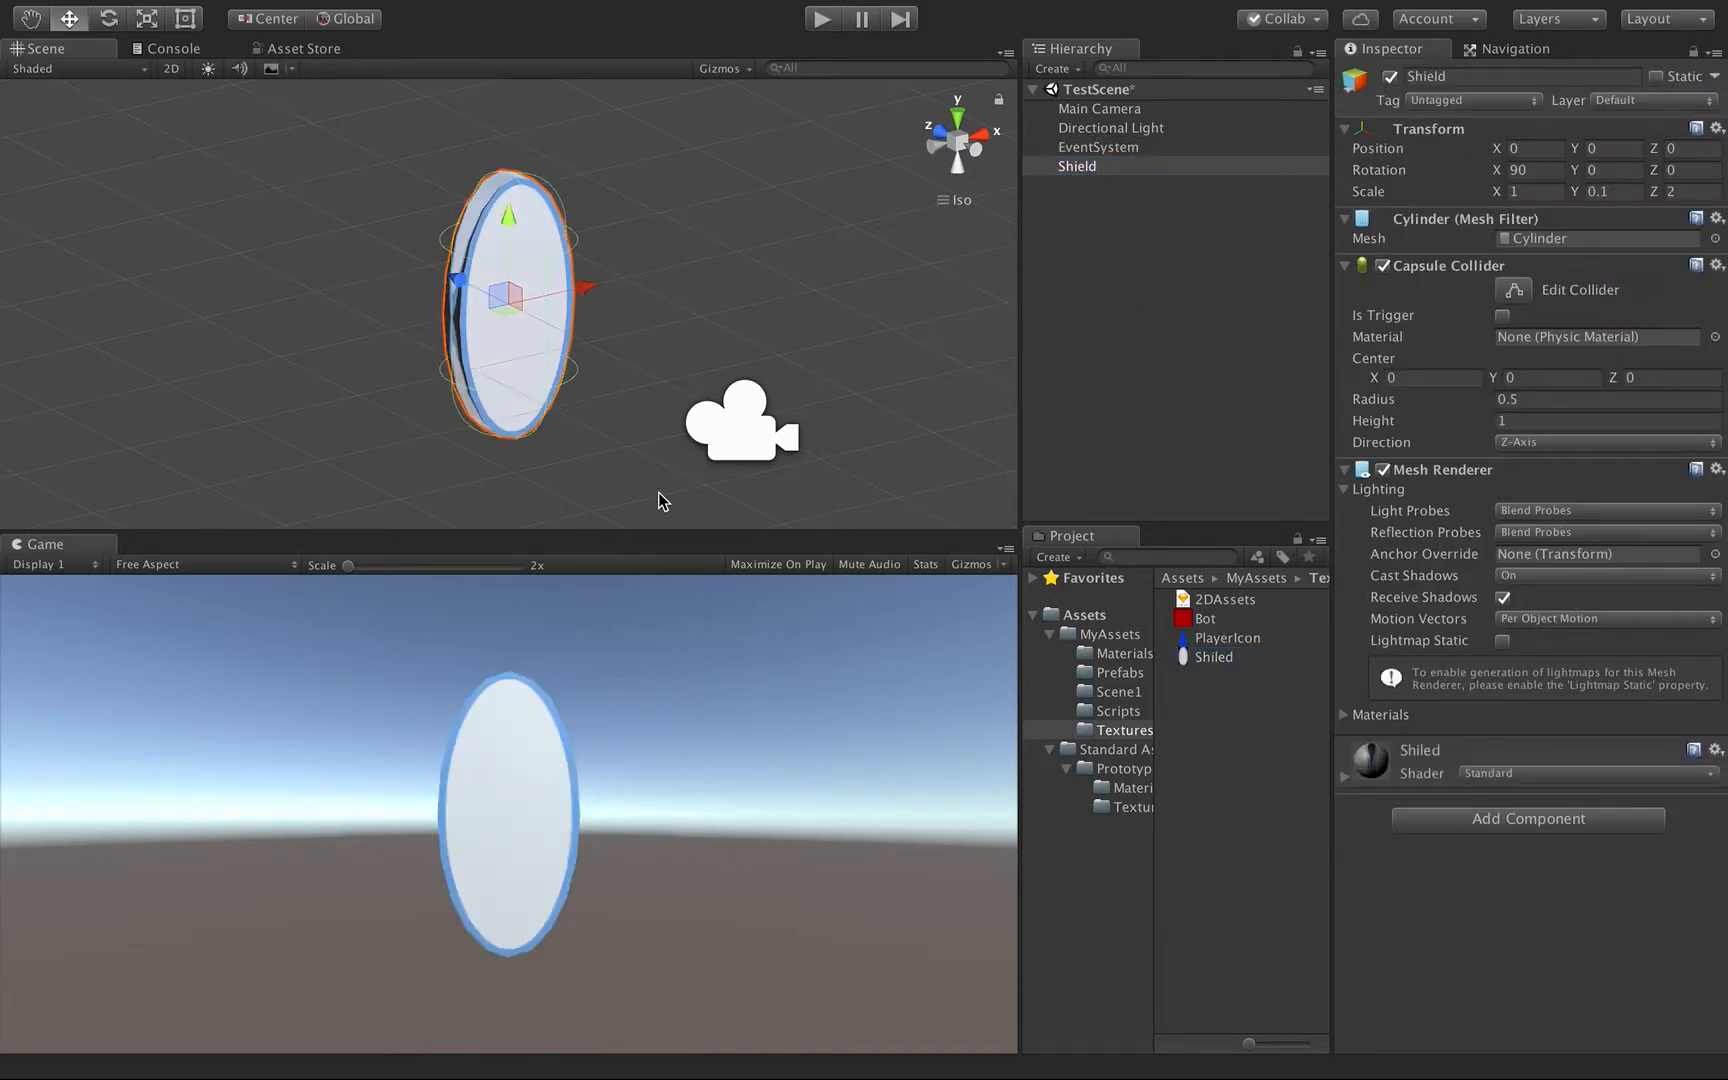
# Open the MyAssets Materials folder and set the Shiled material's rendering mode to Transparent.
pyautogui.press('alt')
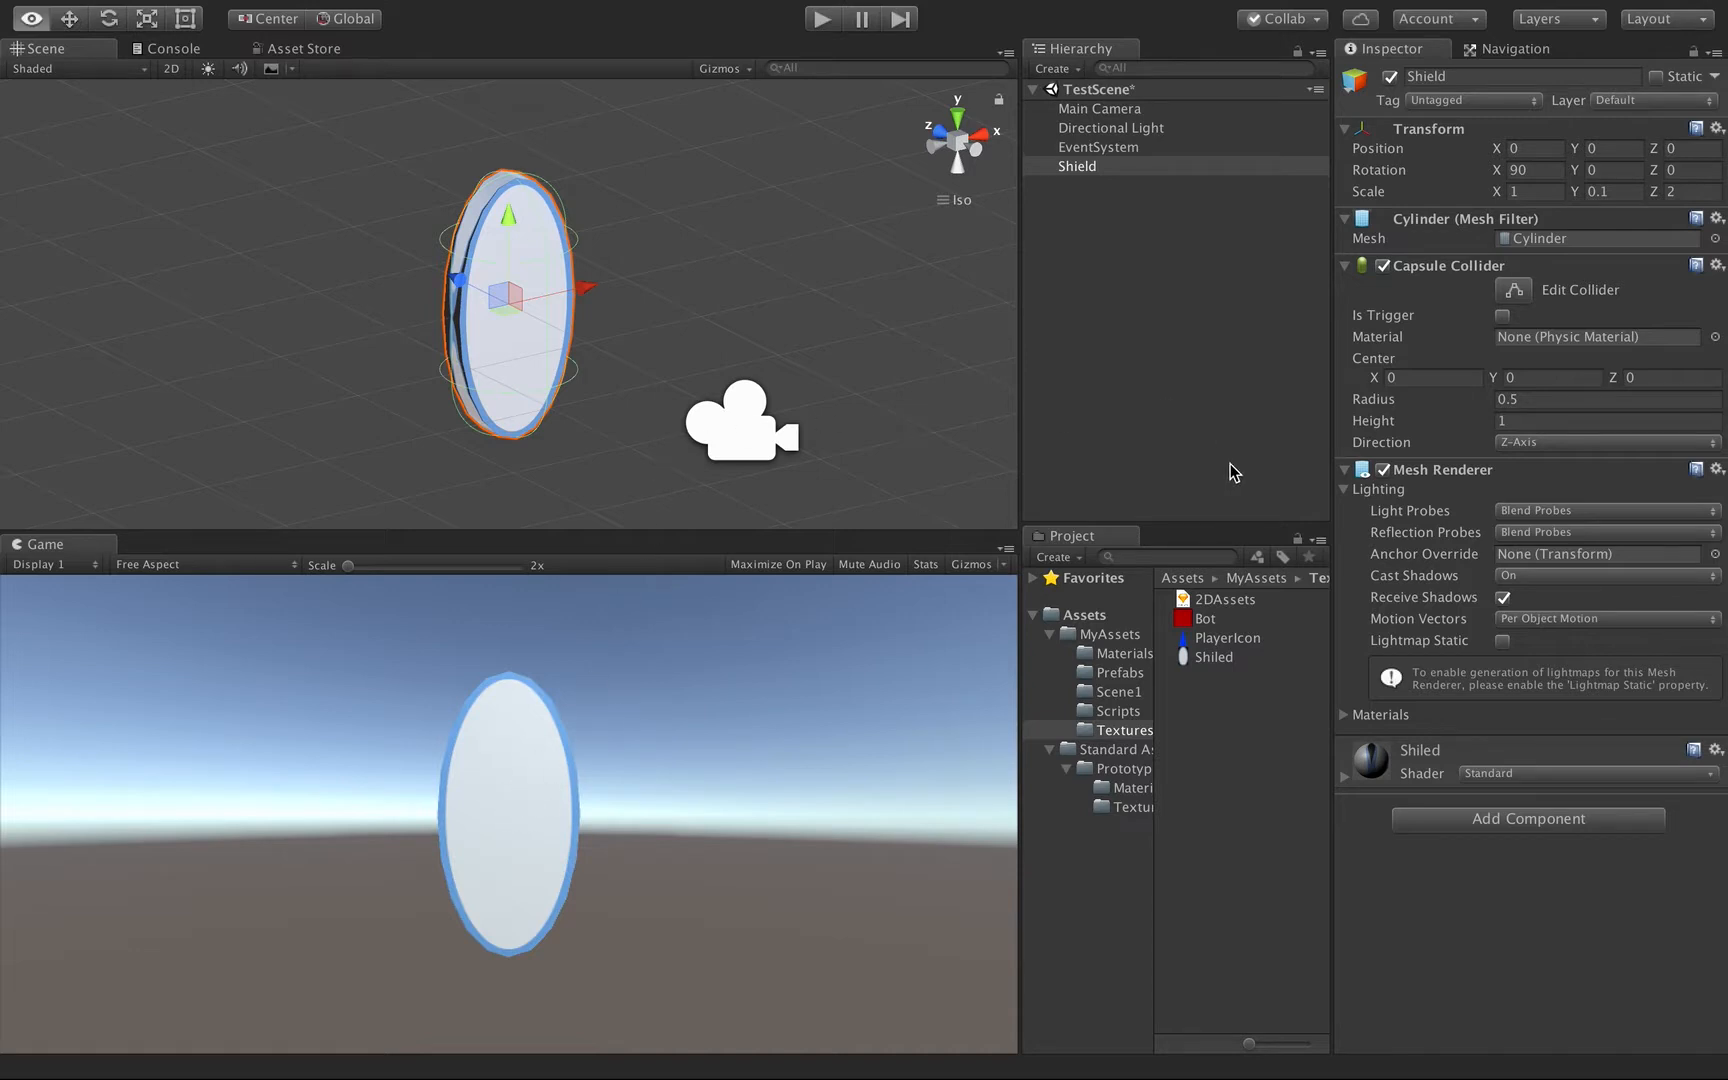
pyautogui.click(1122, 733)
pyautogui.click(1122, 655)
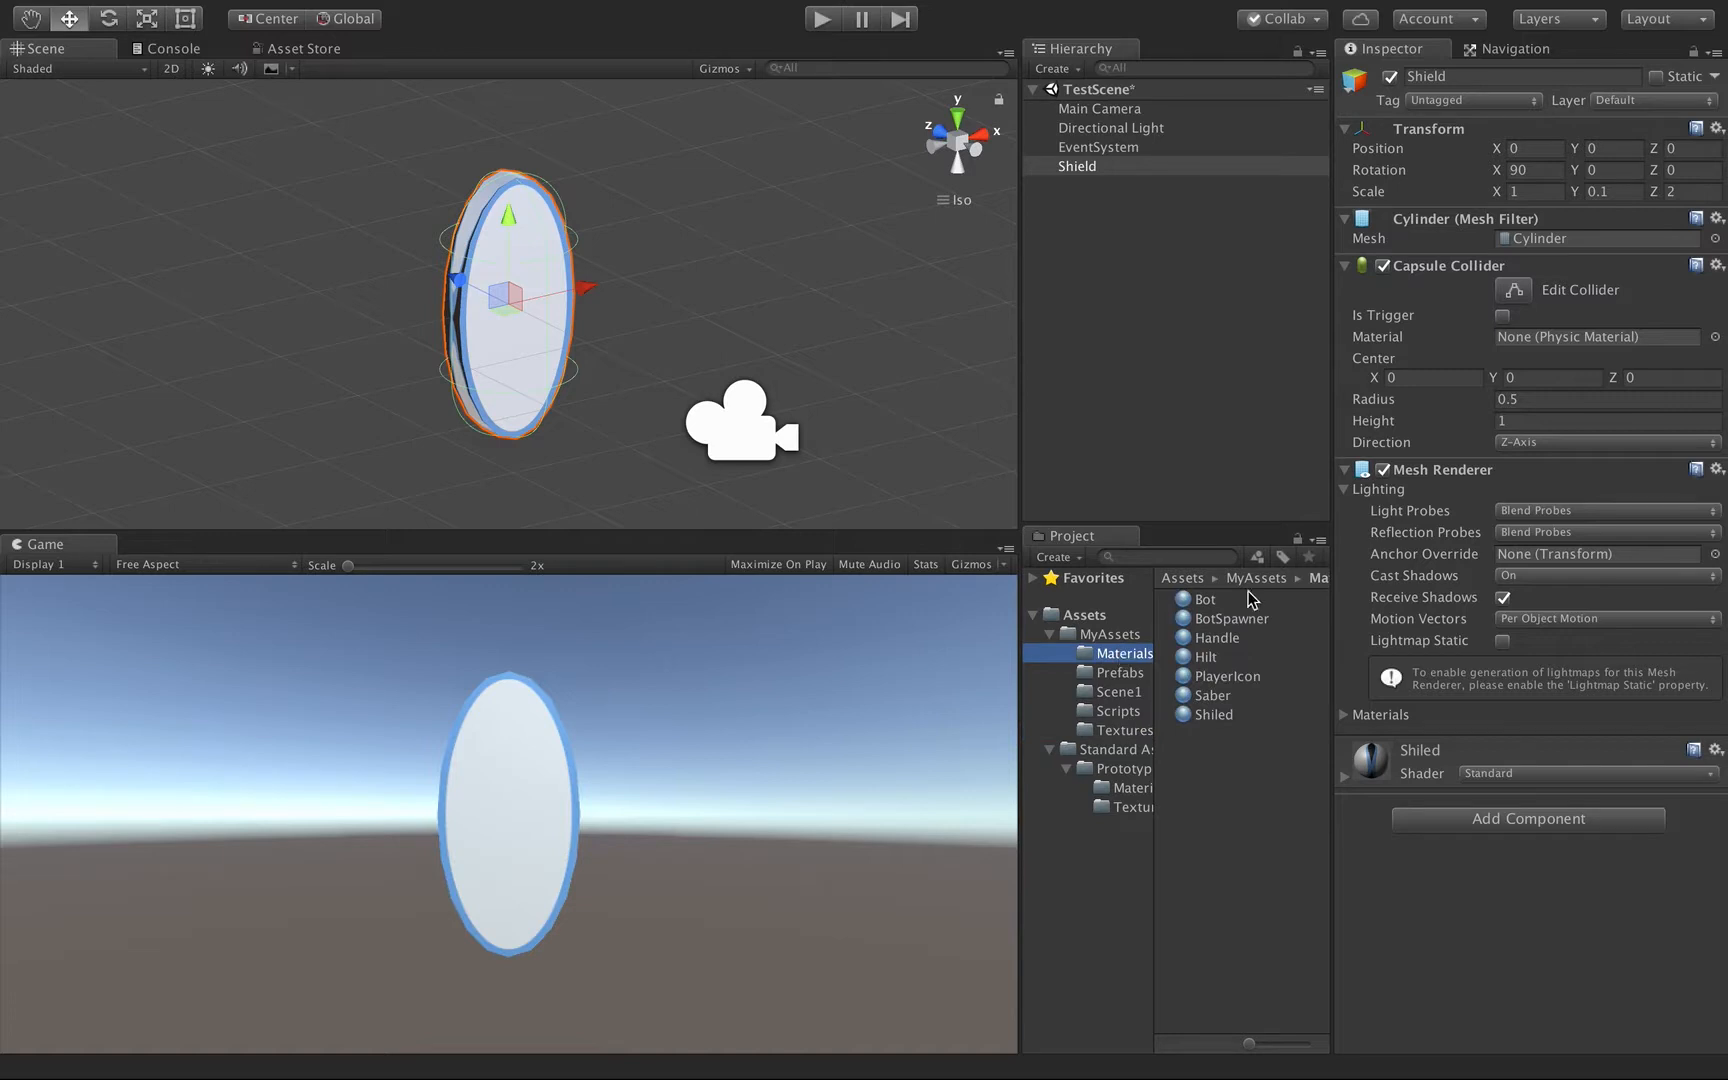
pyautogui.click(1344, 778)
pyautogui.scroll(-3, 1460, 728)
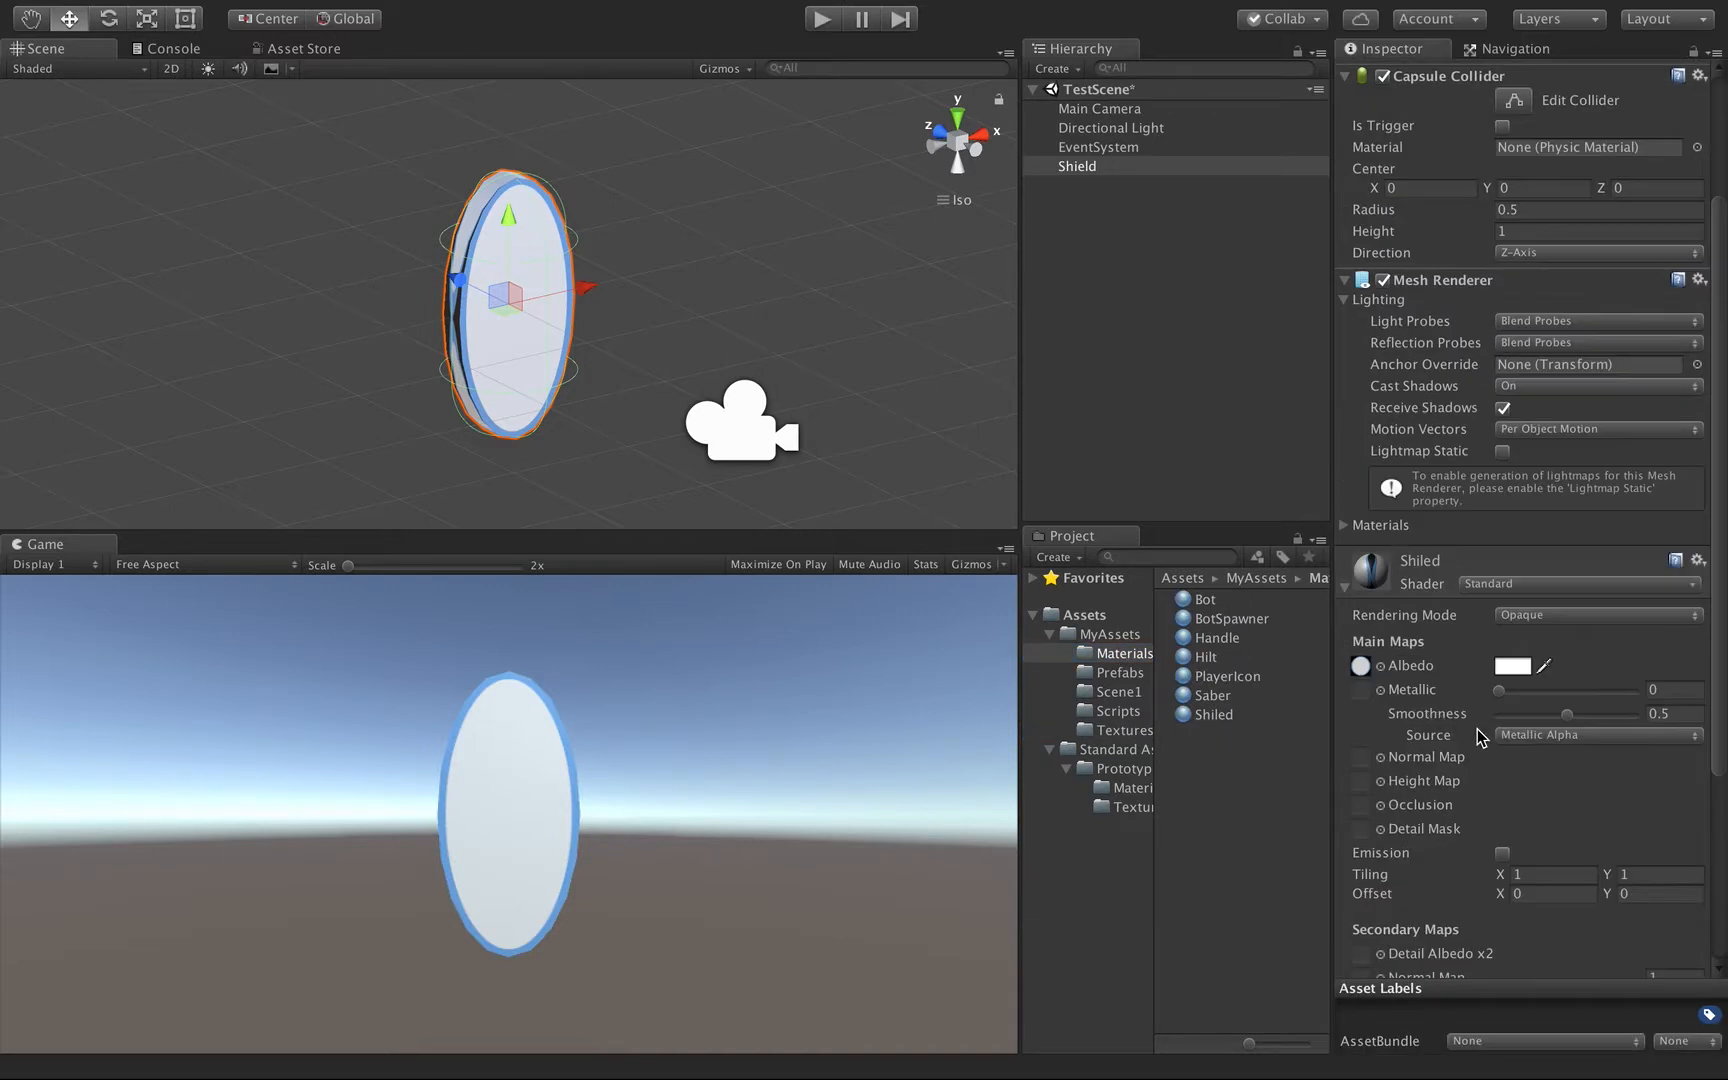
pyautogui.click(1527, 615)
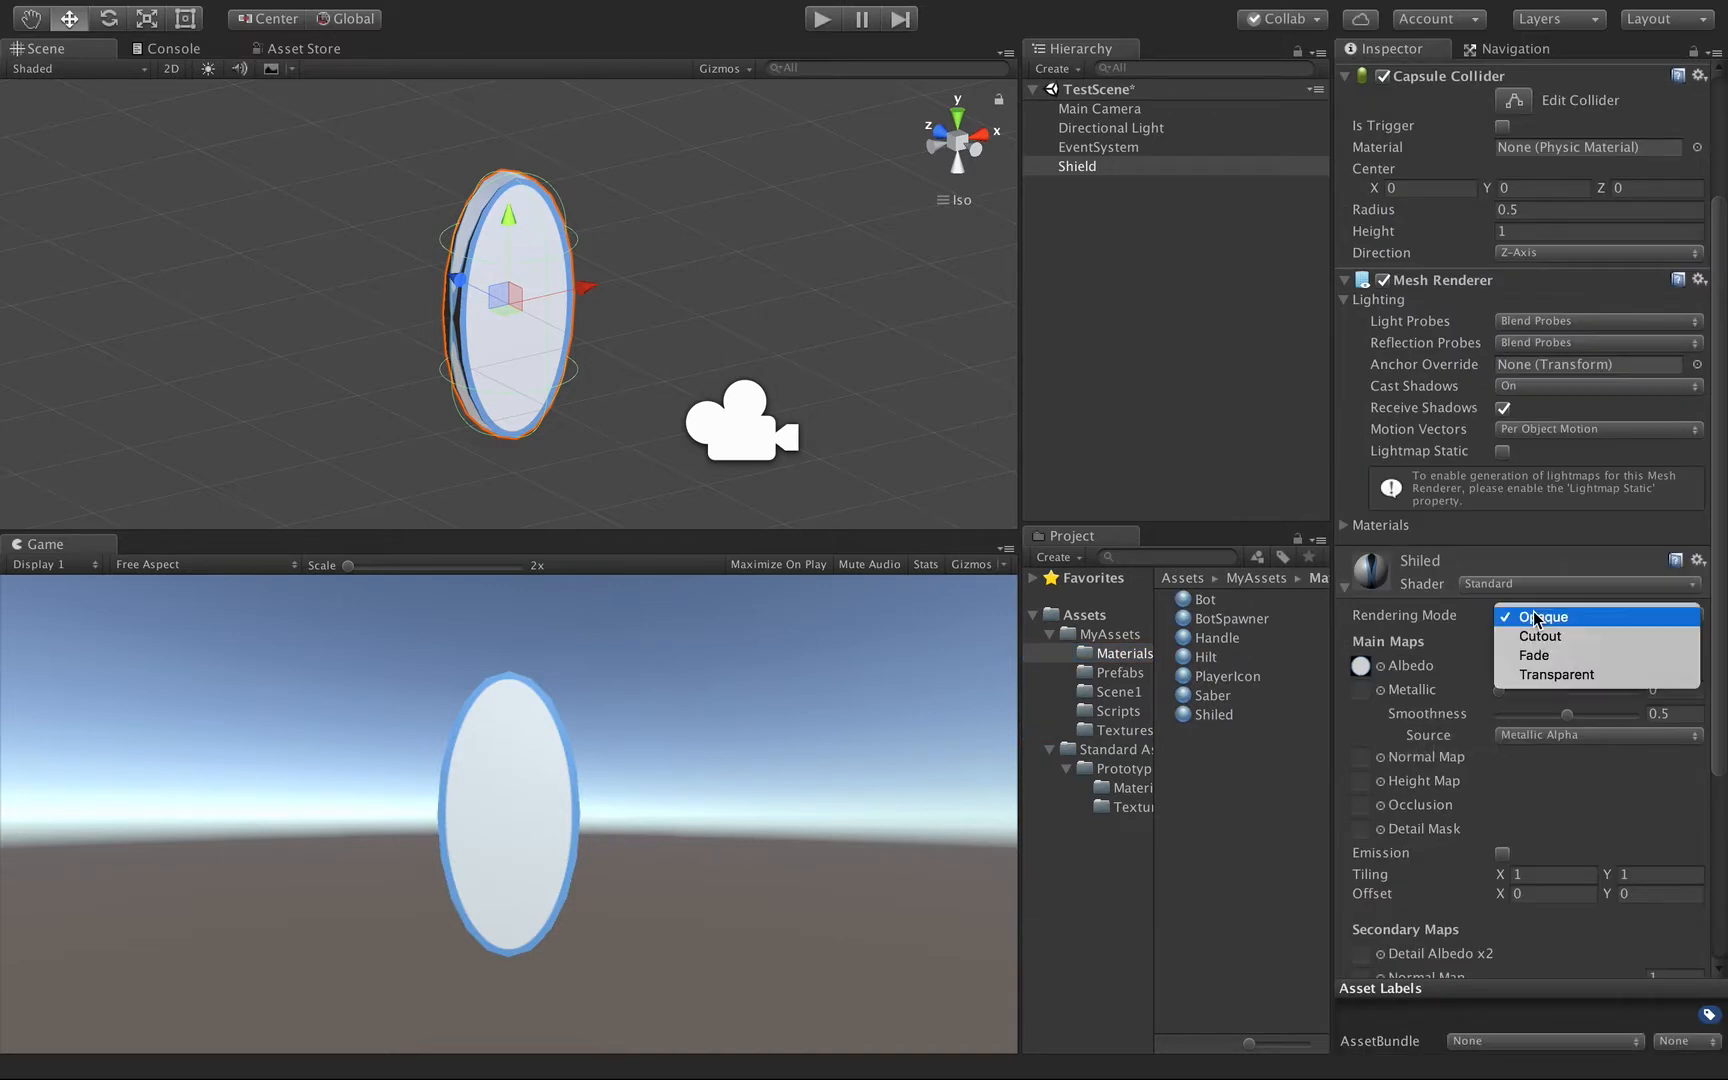
pyautogui.click(1527, 678)
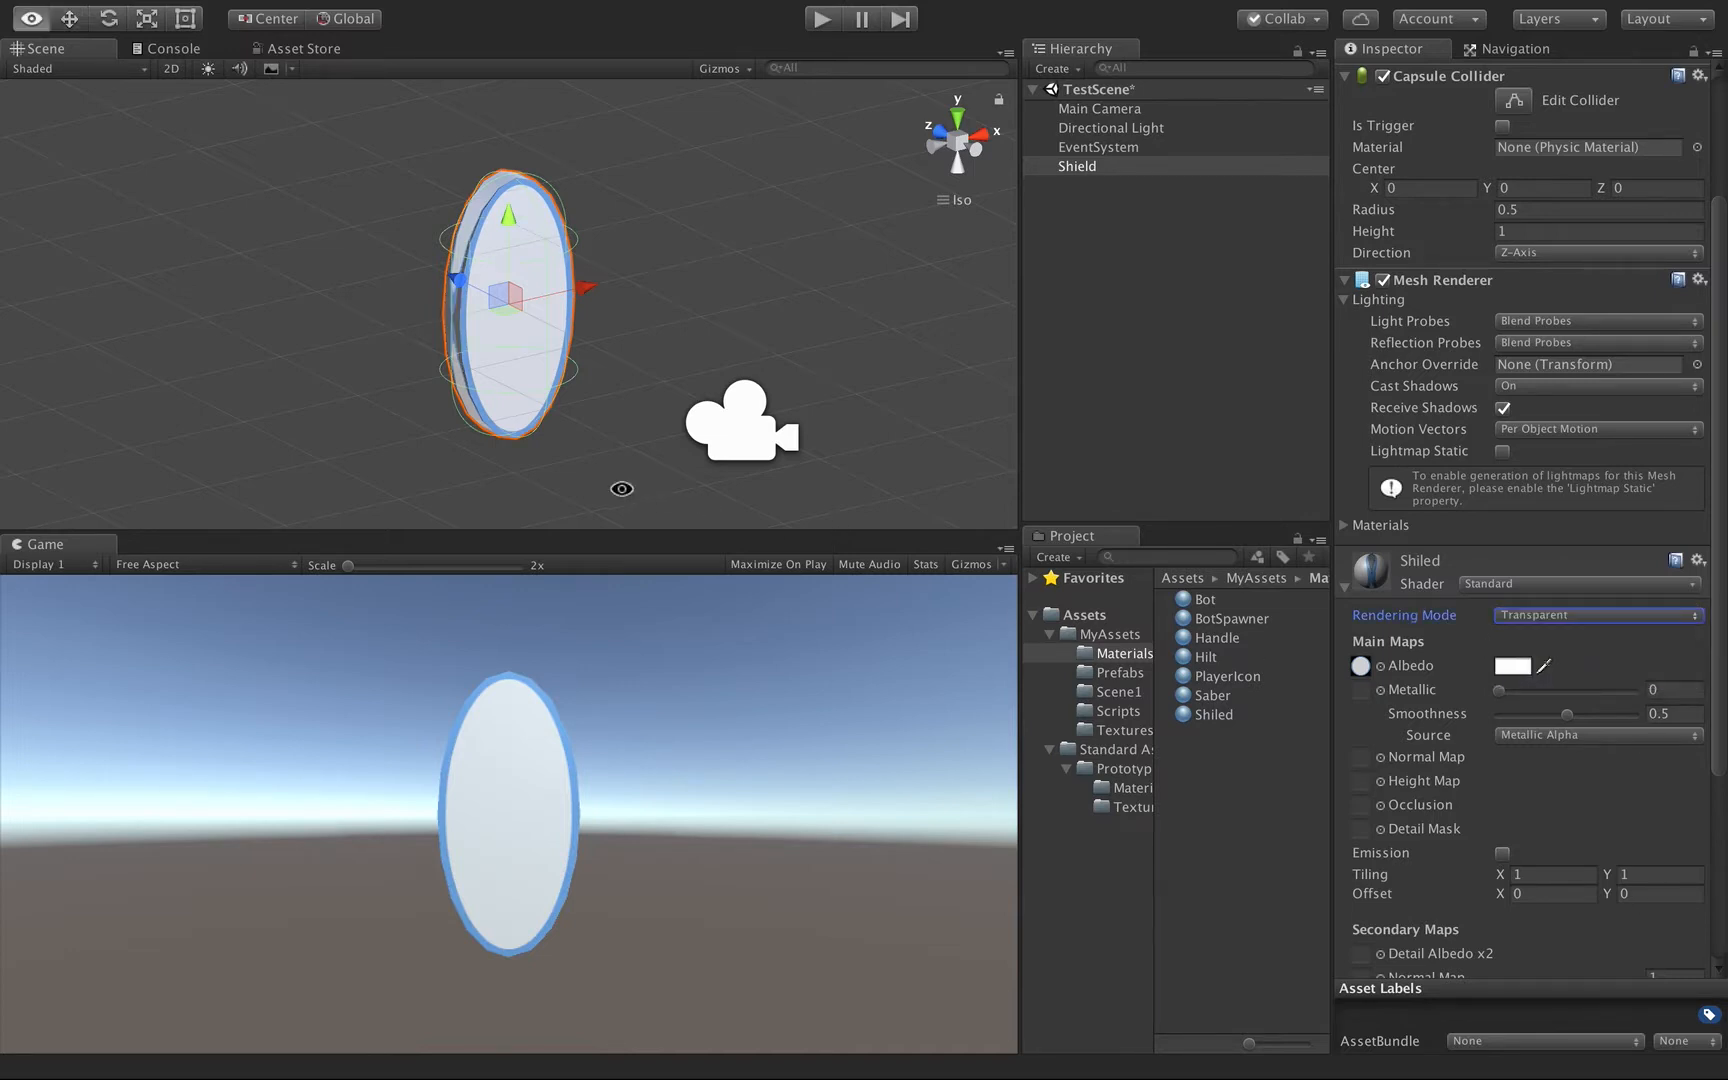
# Make the Shiled material semi-transparent by setting its albedo color's alpha to 90.
pyautogui.keyDown('alt'); pyautogui.moveTo(621, 486); pyautogui.dragTo(440, 445); pyautogui.keyUp('alt')
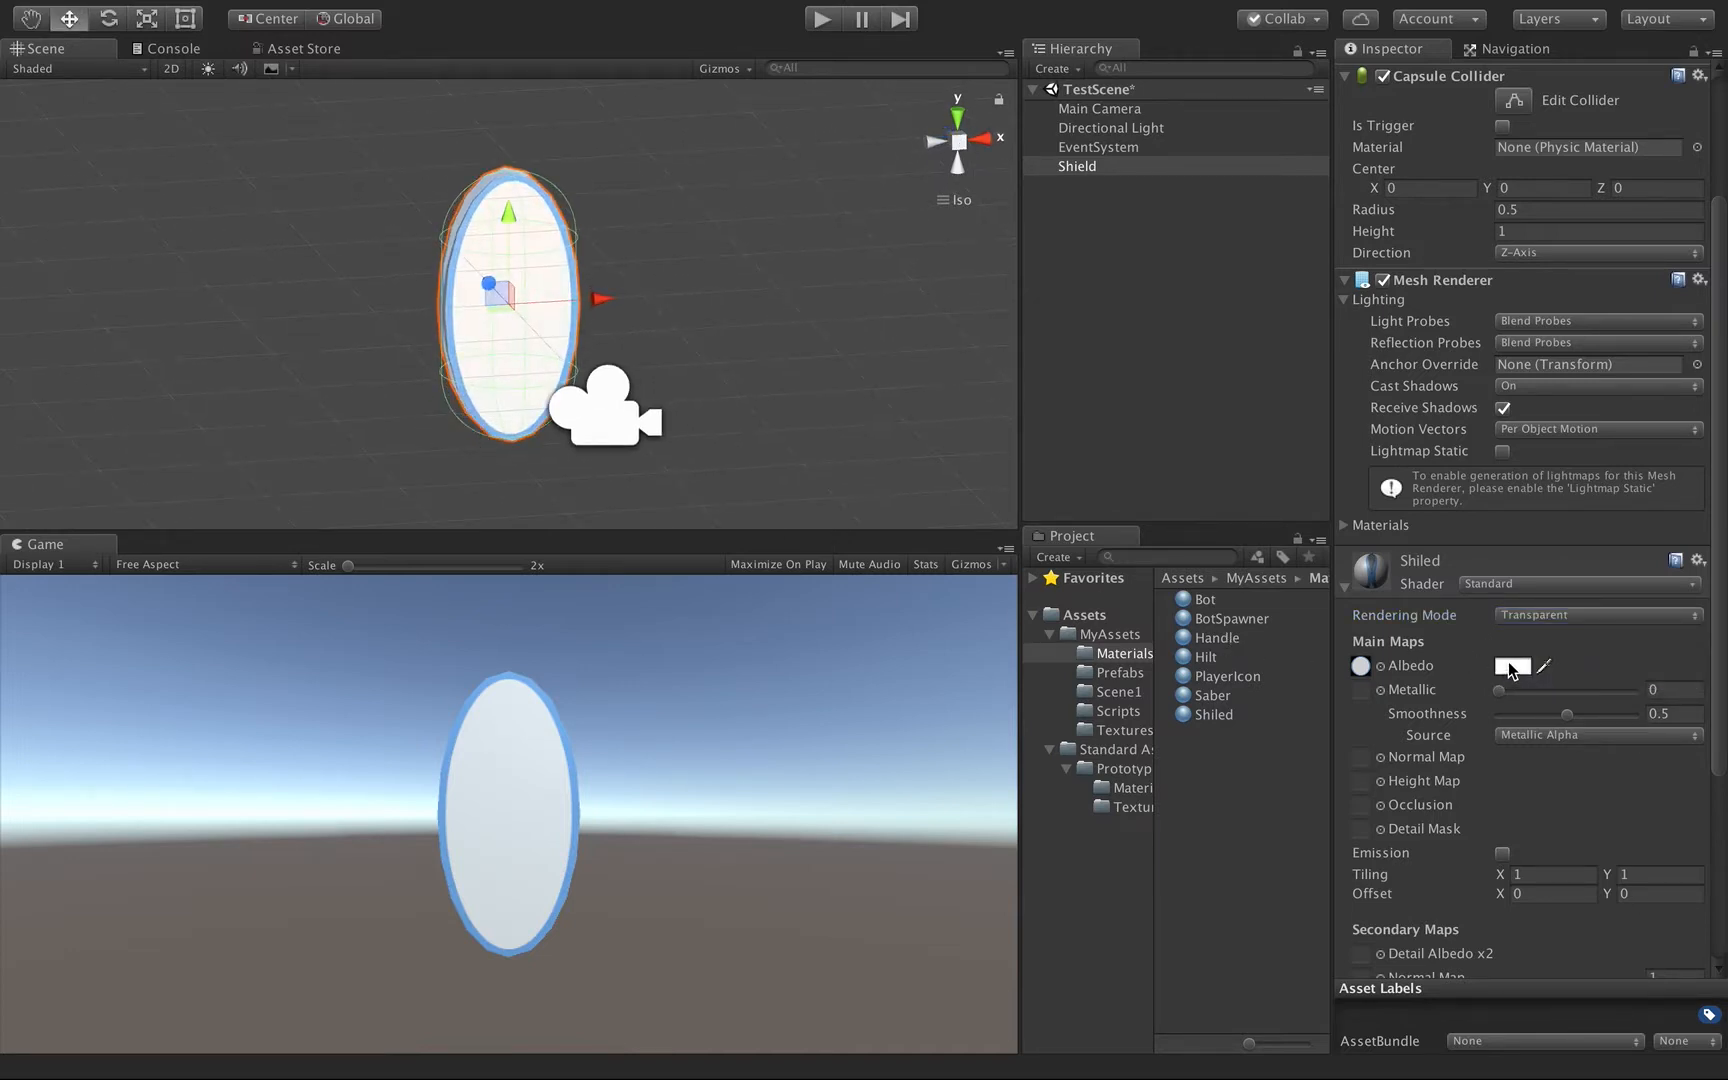
pyautogui.click(1511, 666)
pyautogui.moveTo(238, 432); pyautogui.dragTo(147, 437)
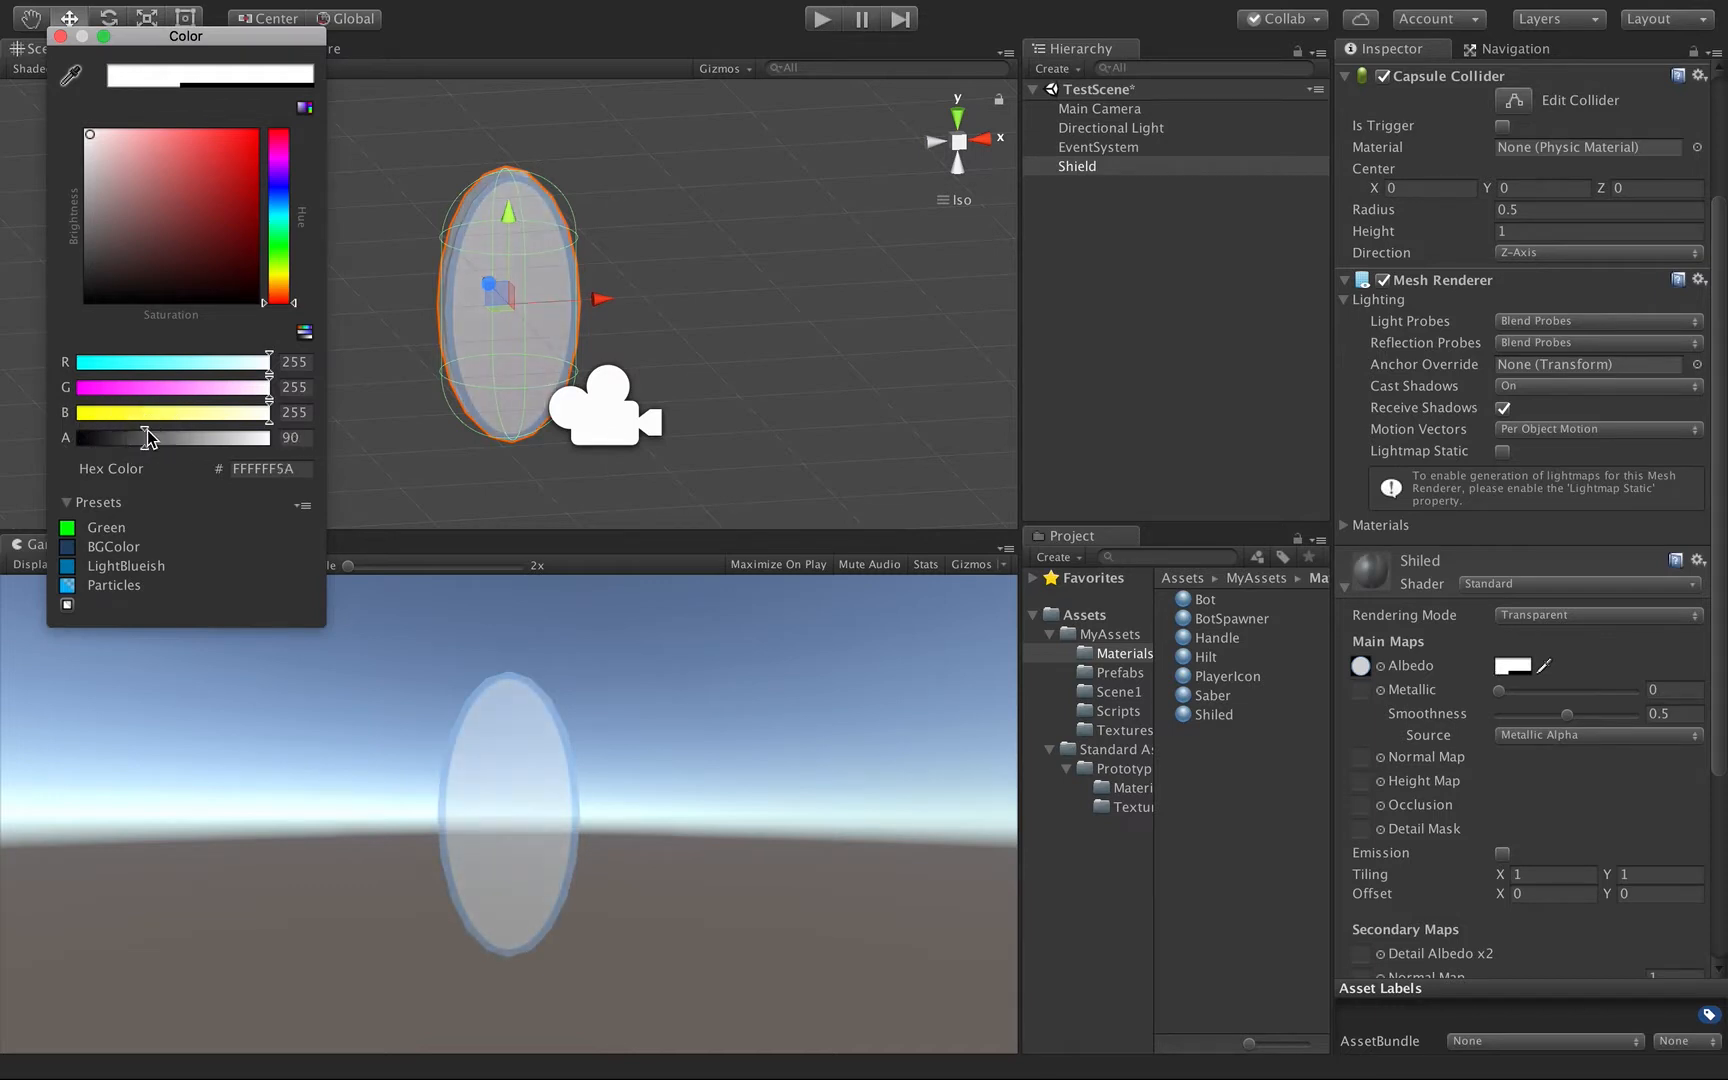
pyautogui.click(61, 37)
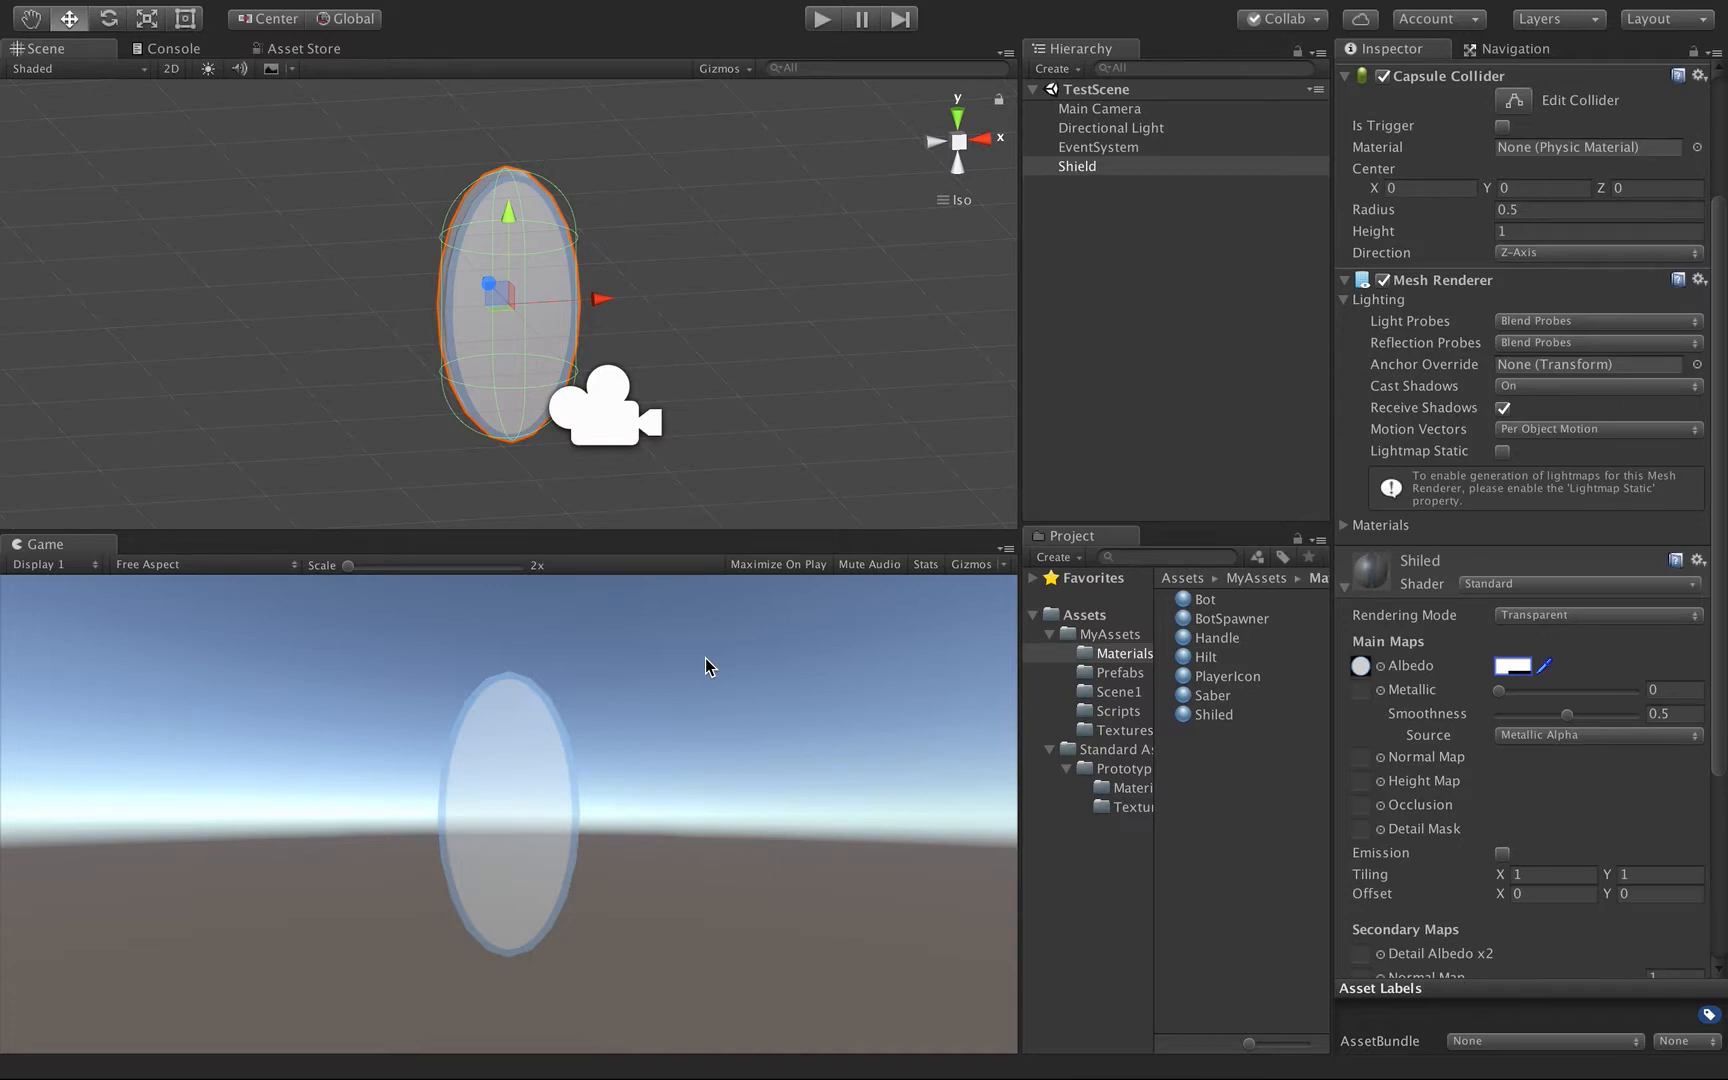
# Add a Particle System effect as a child of the Shield object.
pyautogui.click(1083, 168)
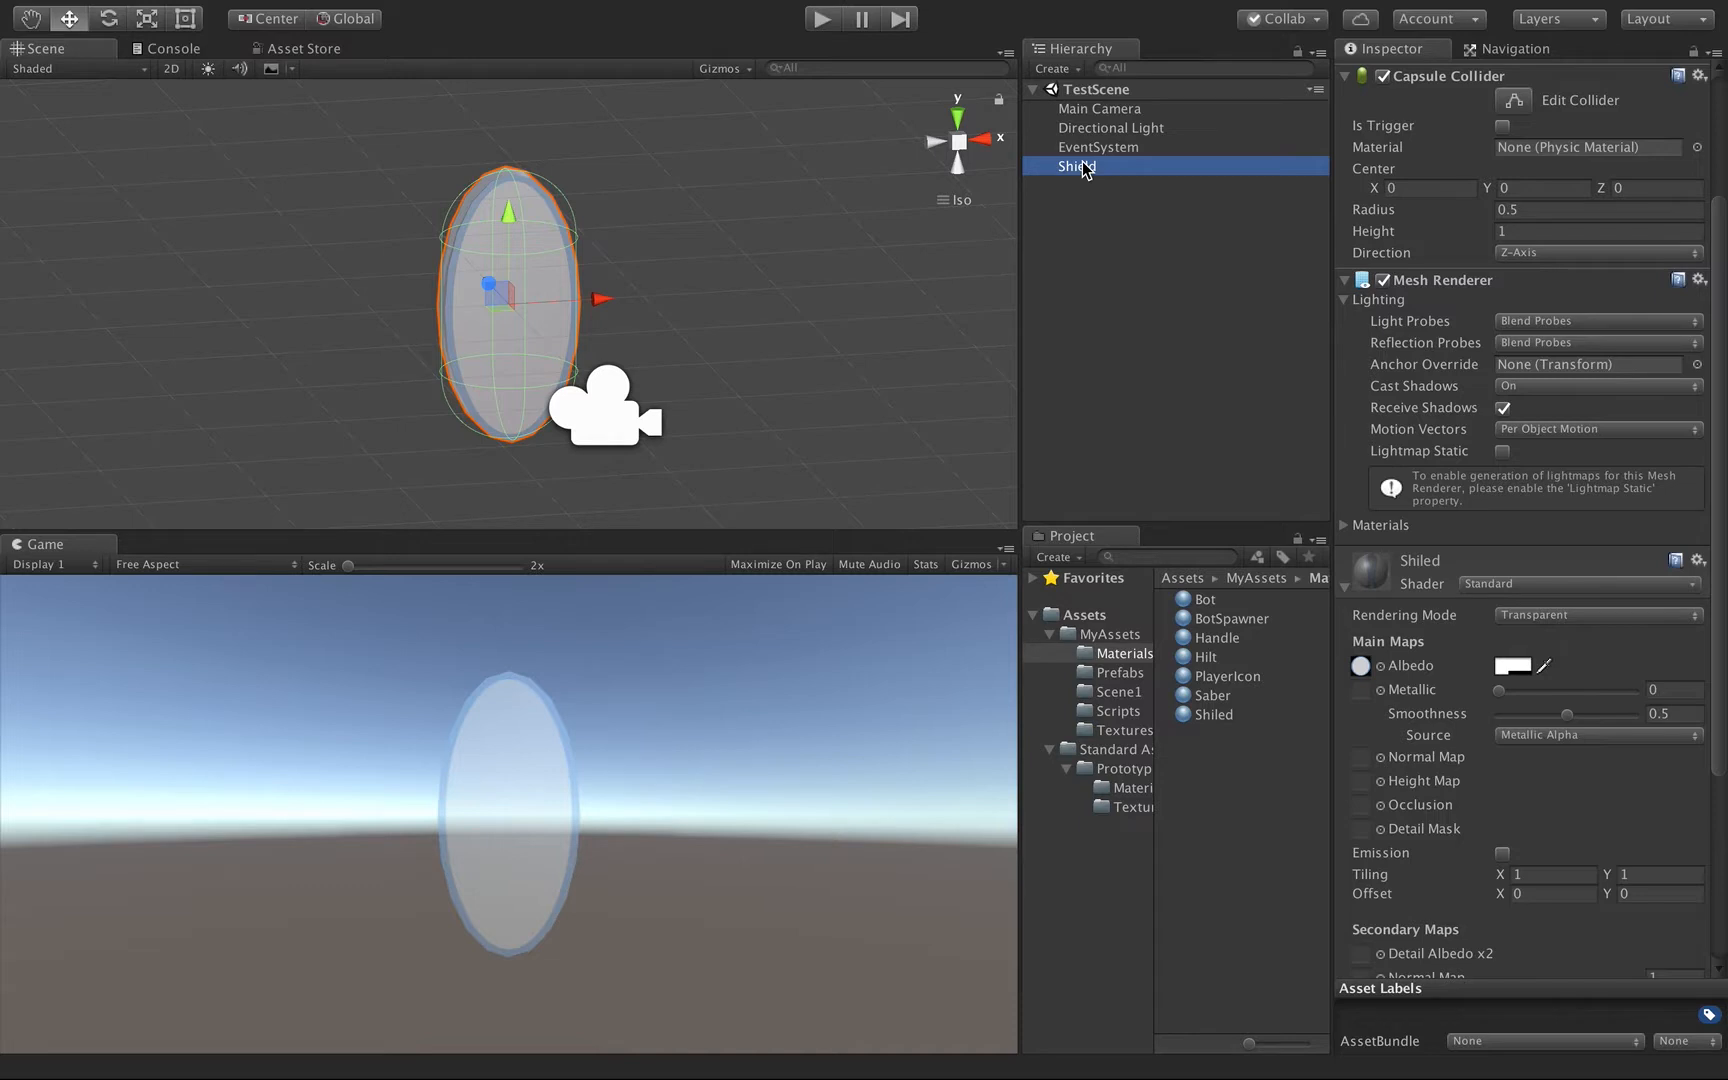
pyautogui.rightClick(1083, 168)
pyautogui.moveTo(1133, 517)
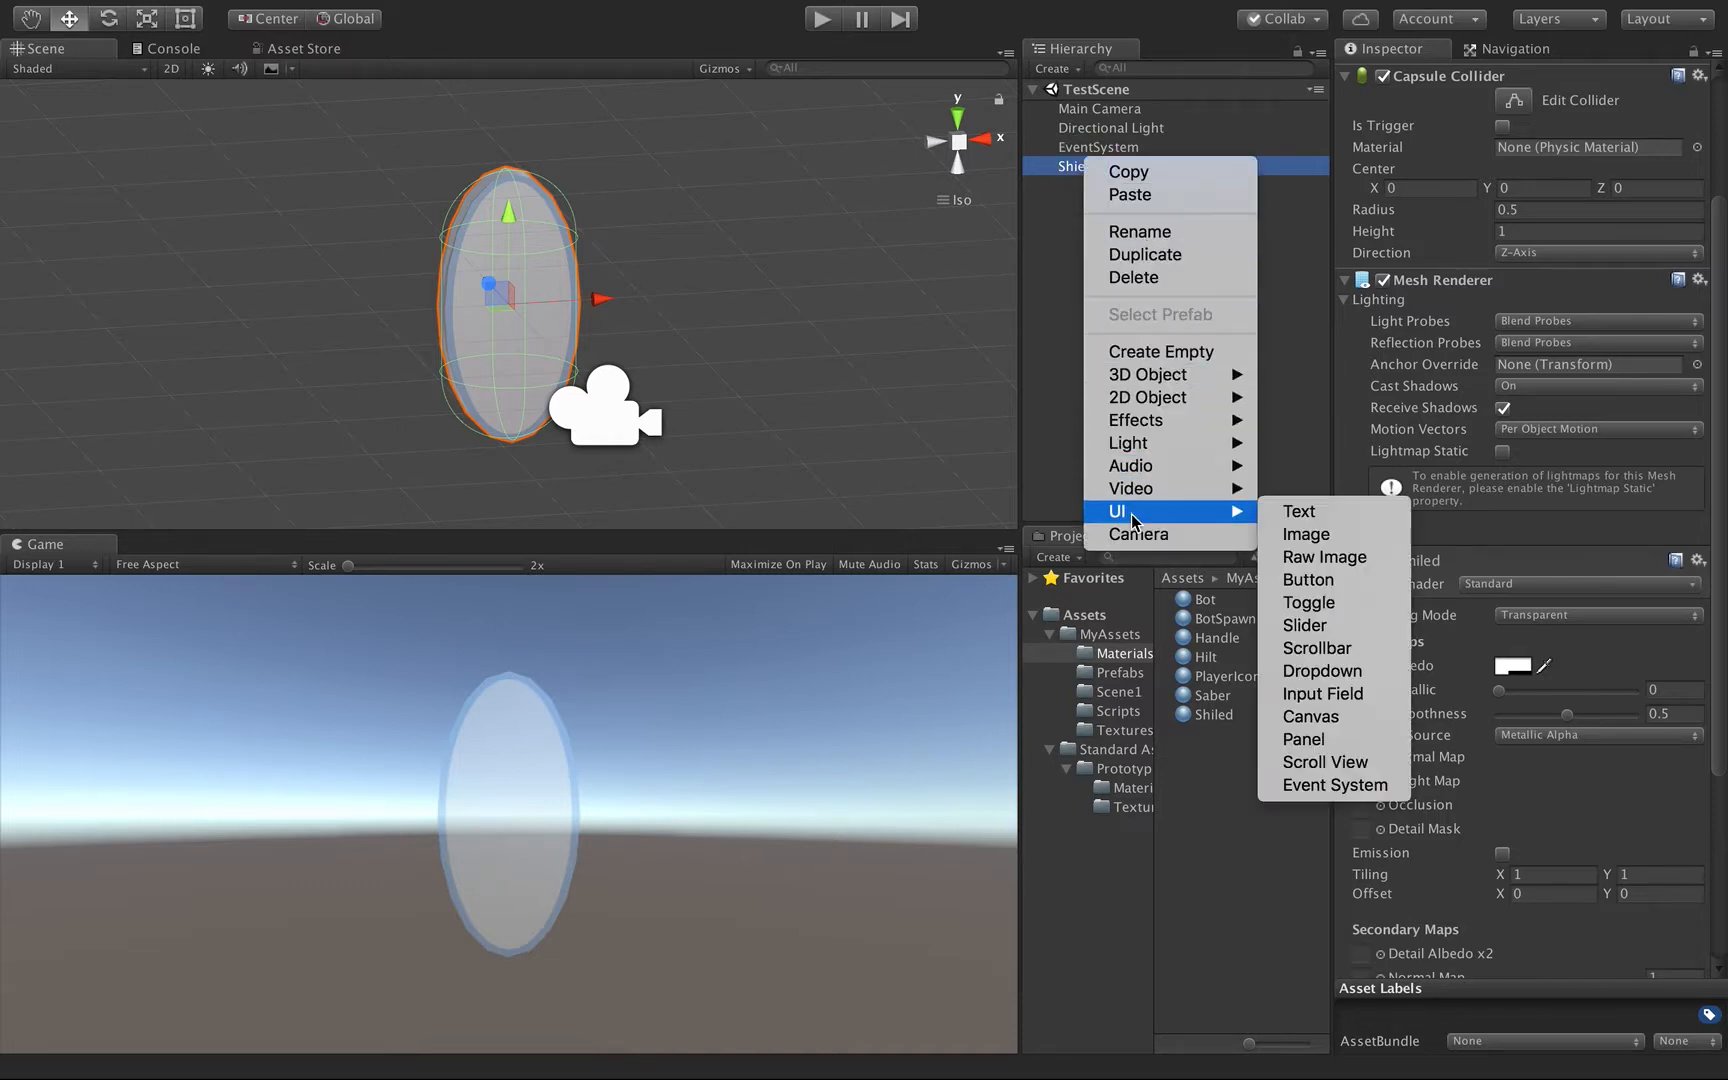
pyautogui.moveTo(1188, 422)
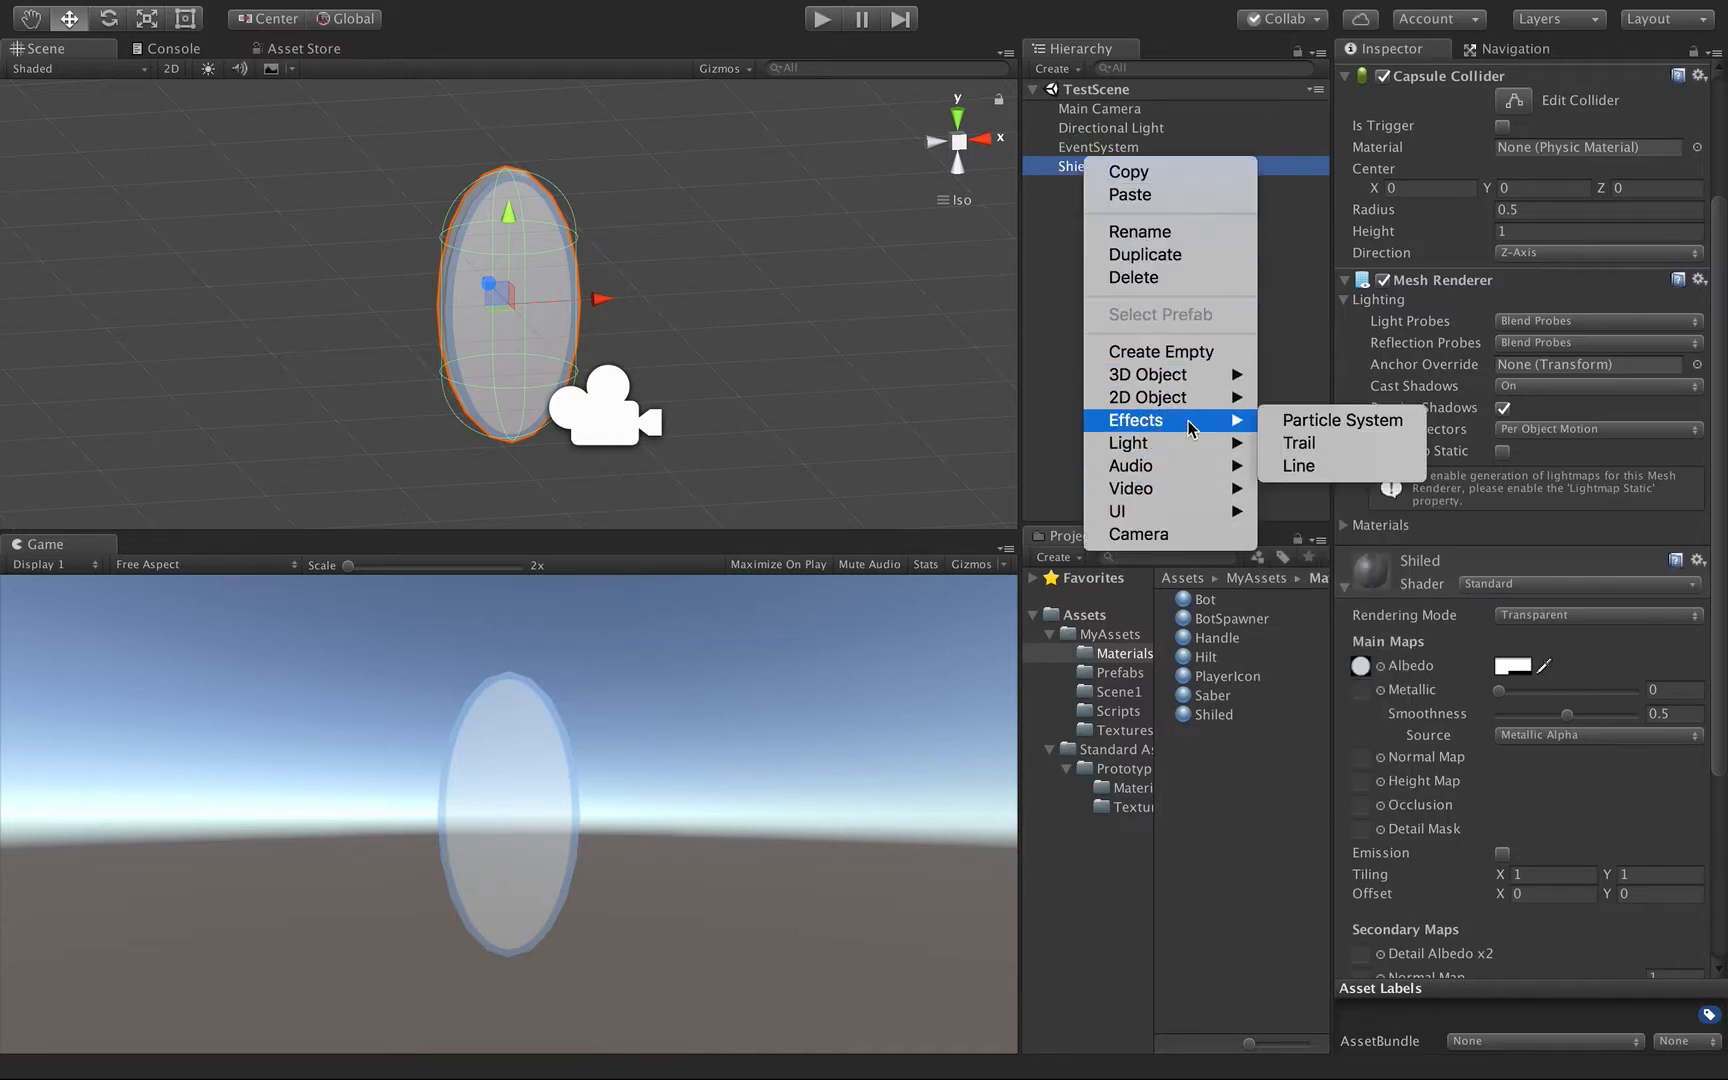
pyautogui.click(1335, 420)
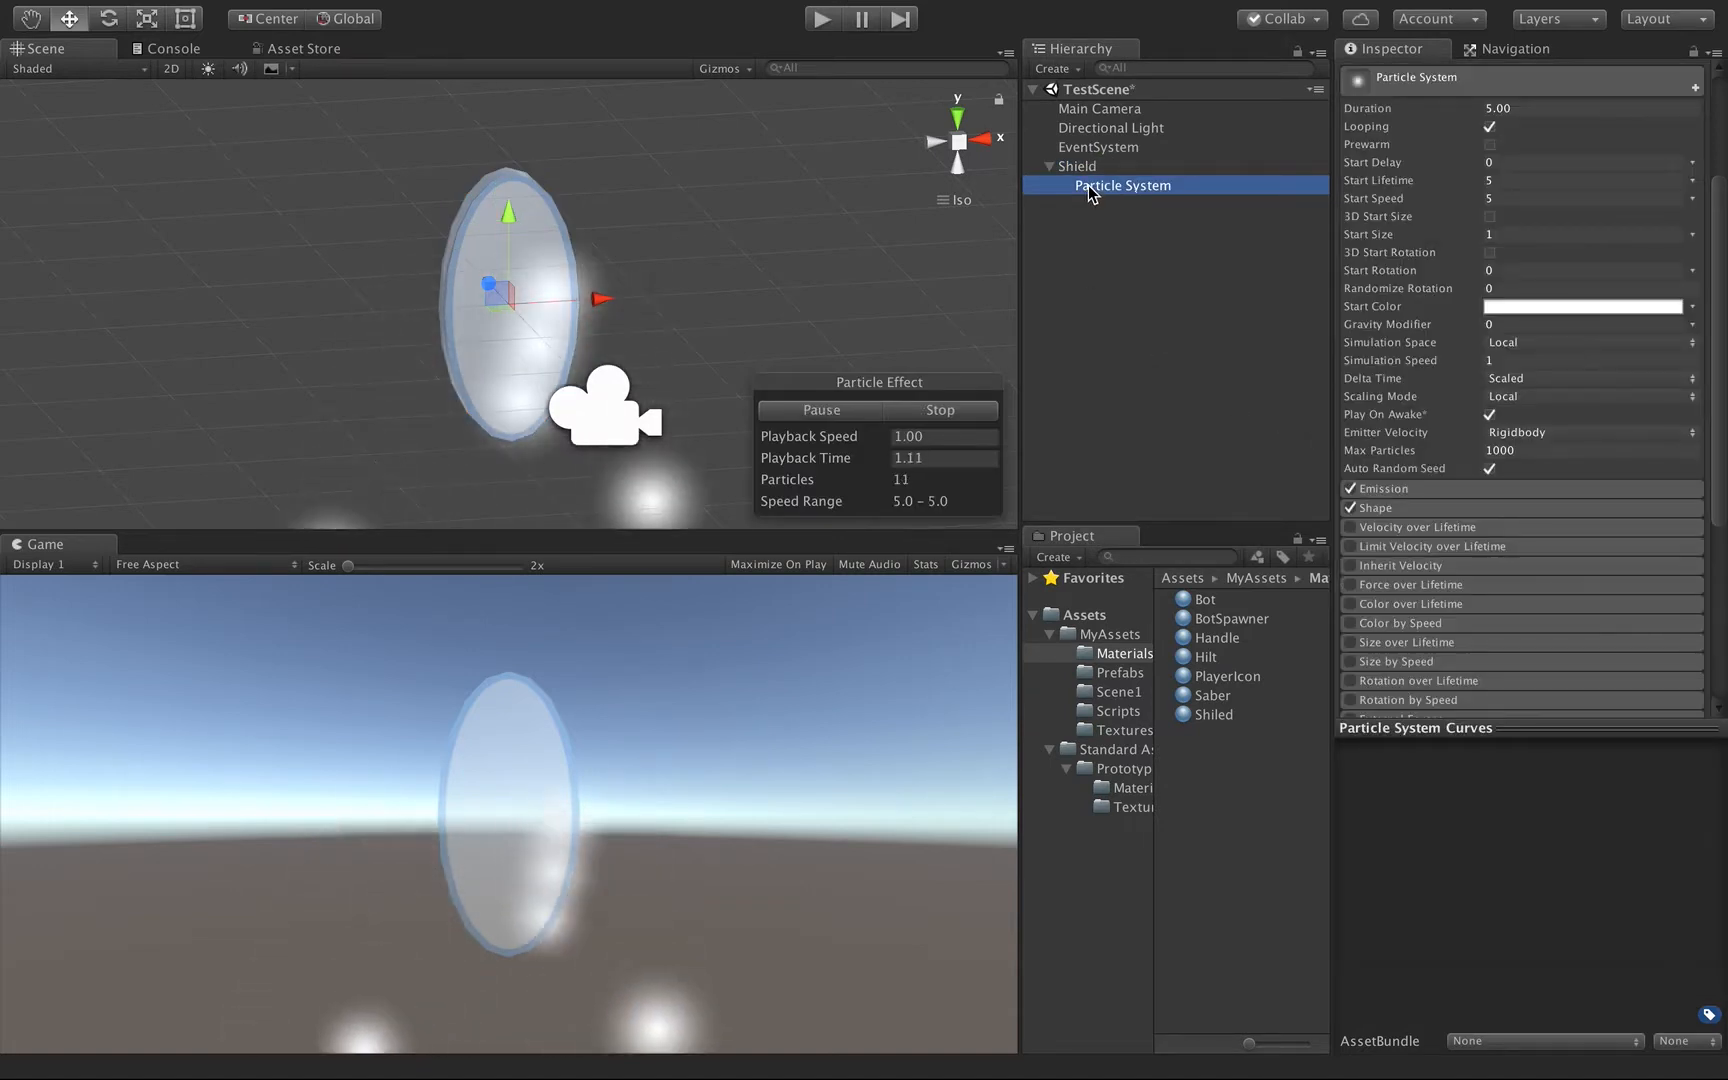
# Set the particle system's Start Speed to 0 and expand its Shape settings.
pyautogui.doubleClick(1103, 187)
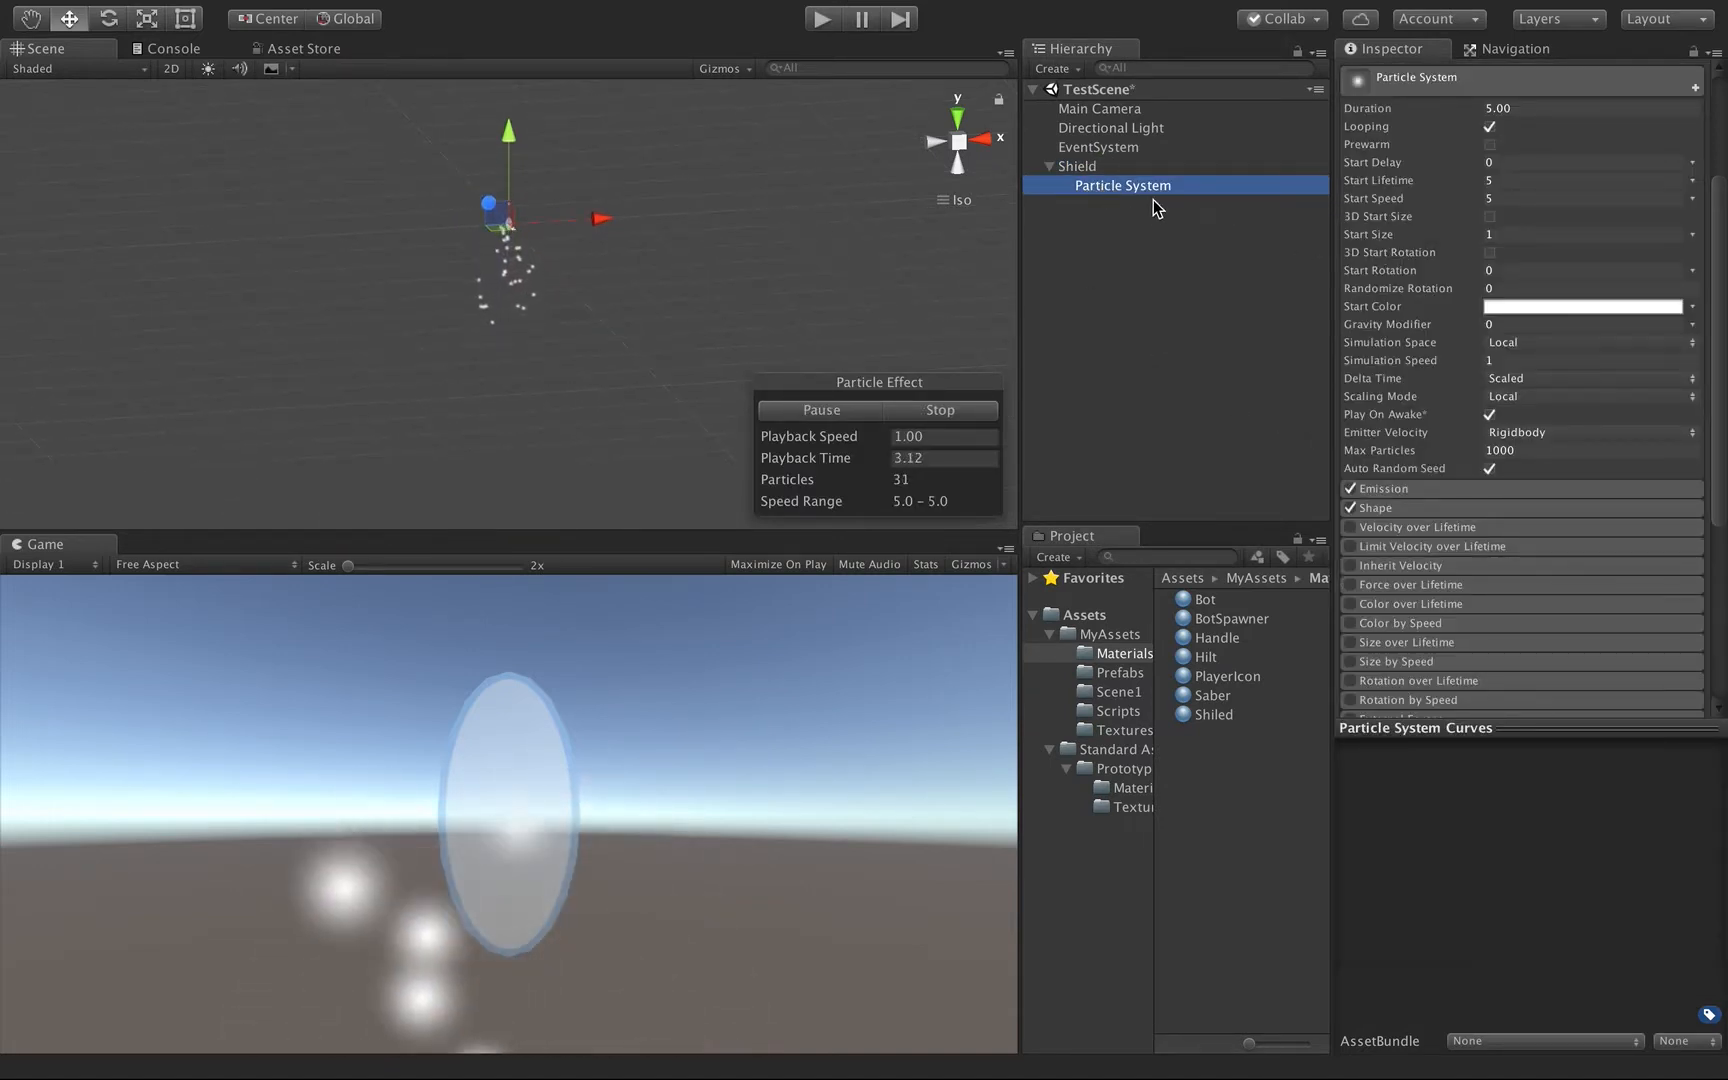
pyautogui.scroll(4, 1470, 277)
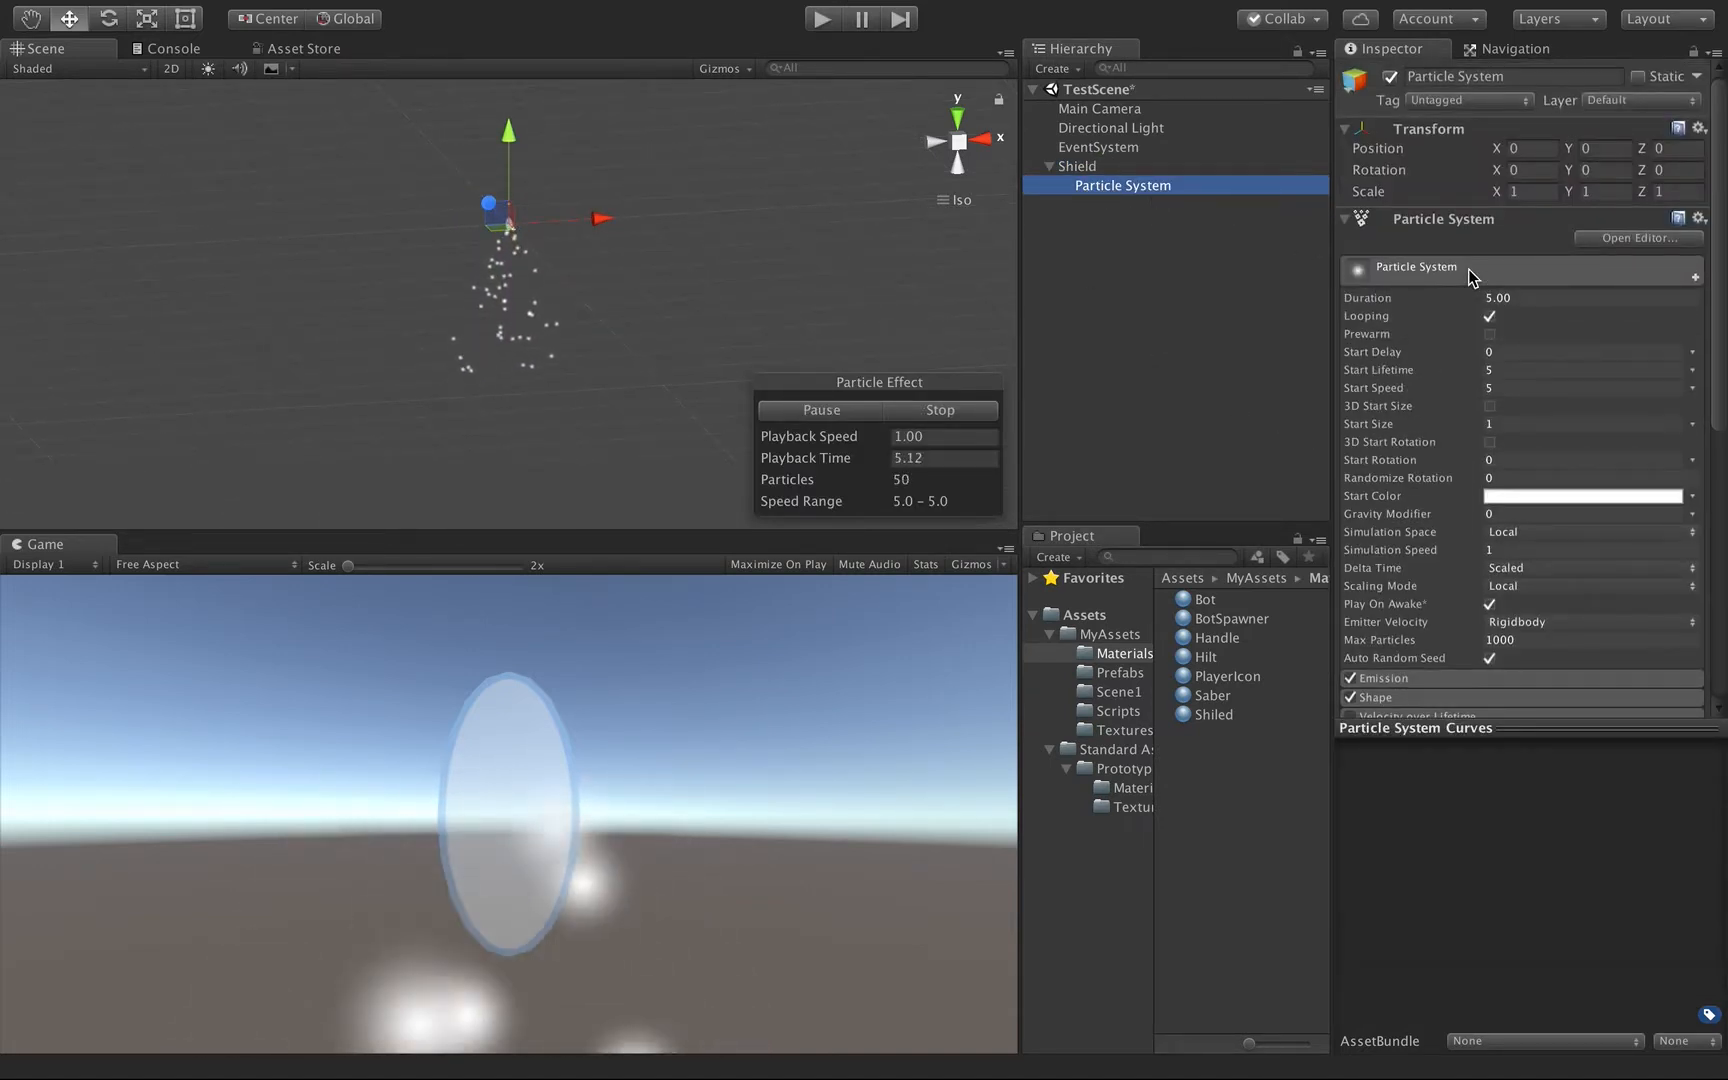
pyautogui.scroll(2, 657, 250)
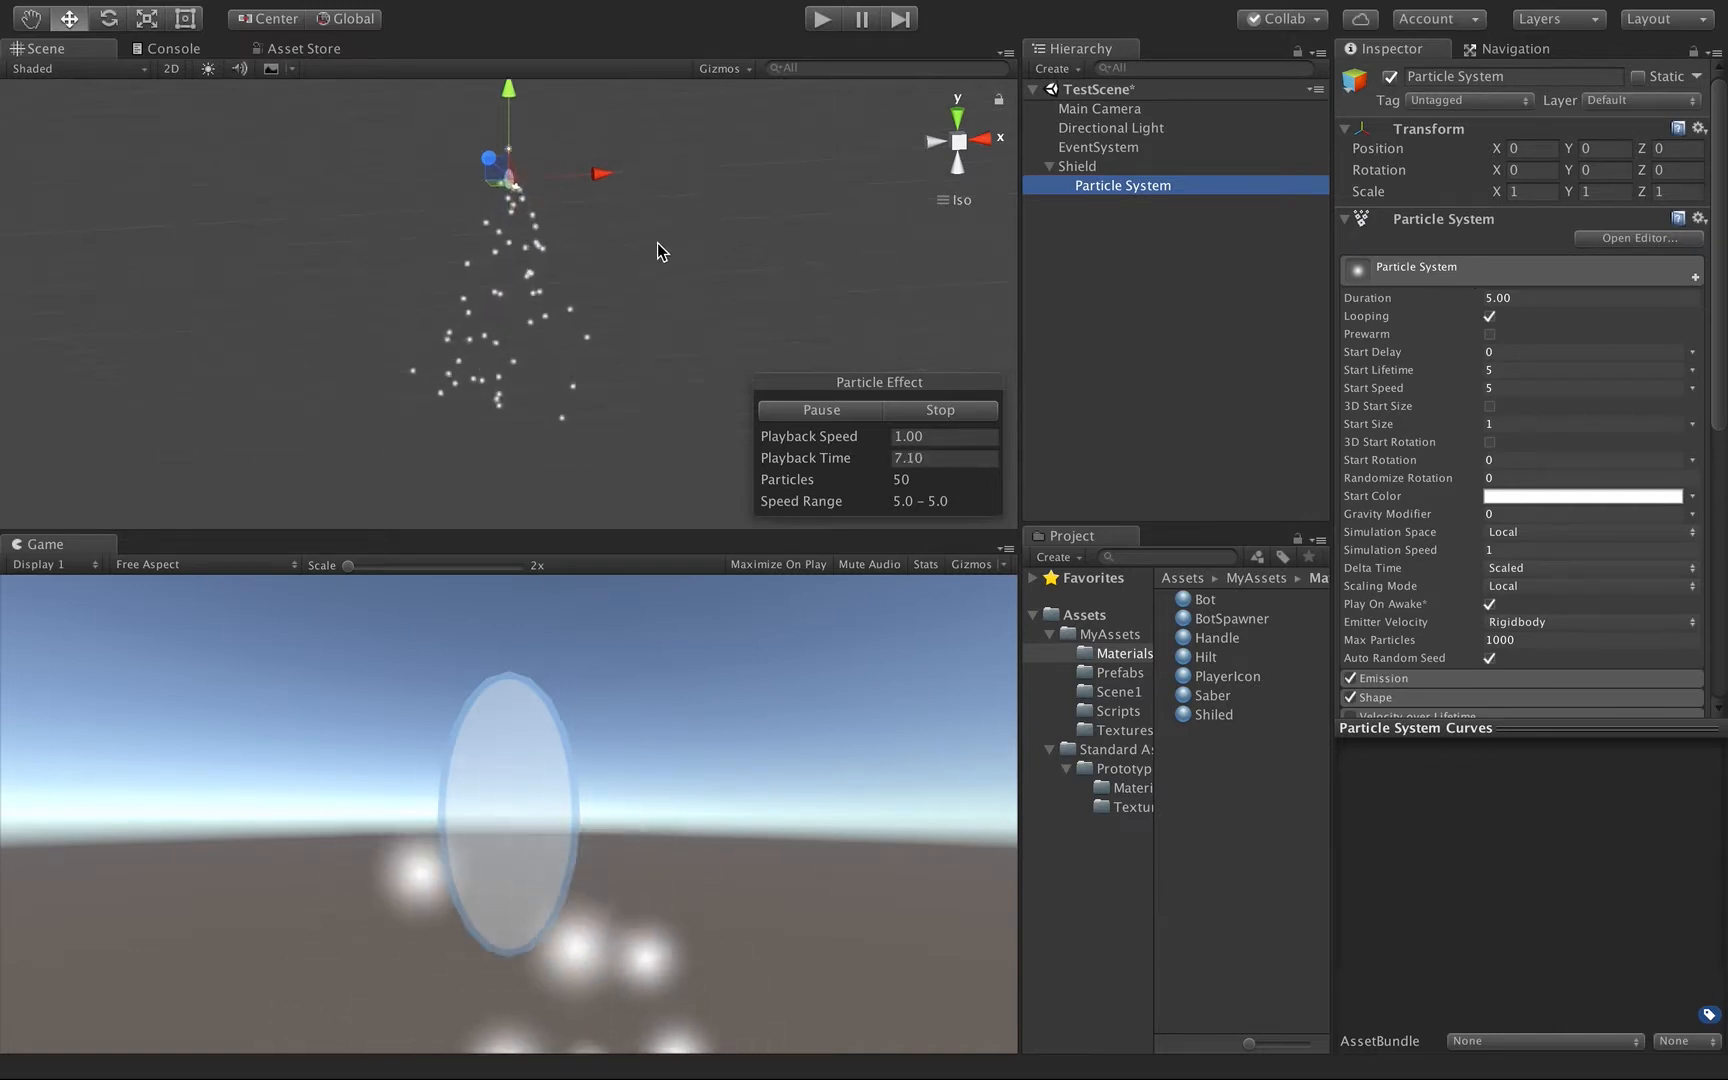
pyautogui.scroll(2, 657, 242)
pyautogui.scroll(-5, 1450, 442)
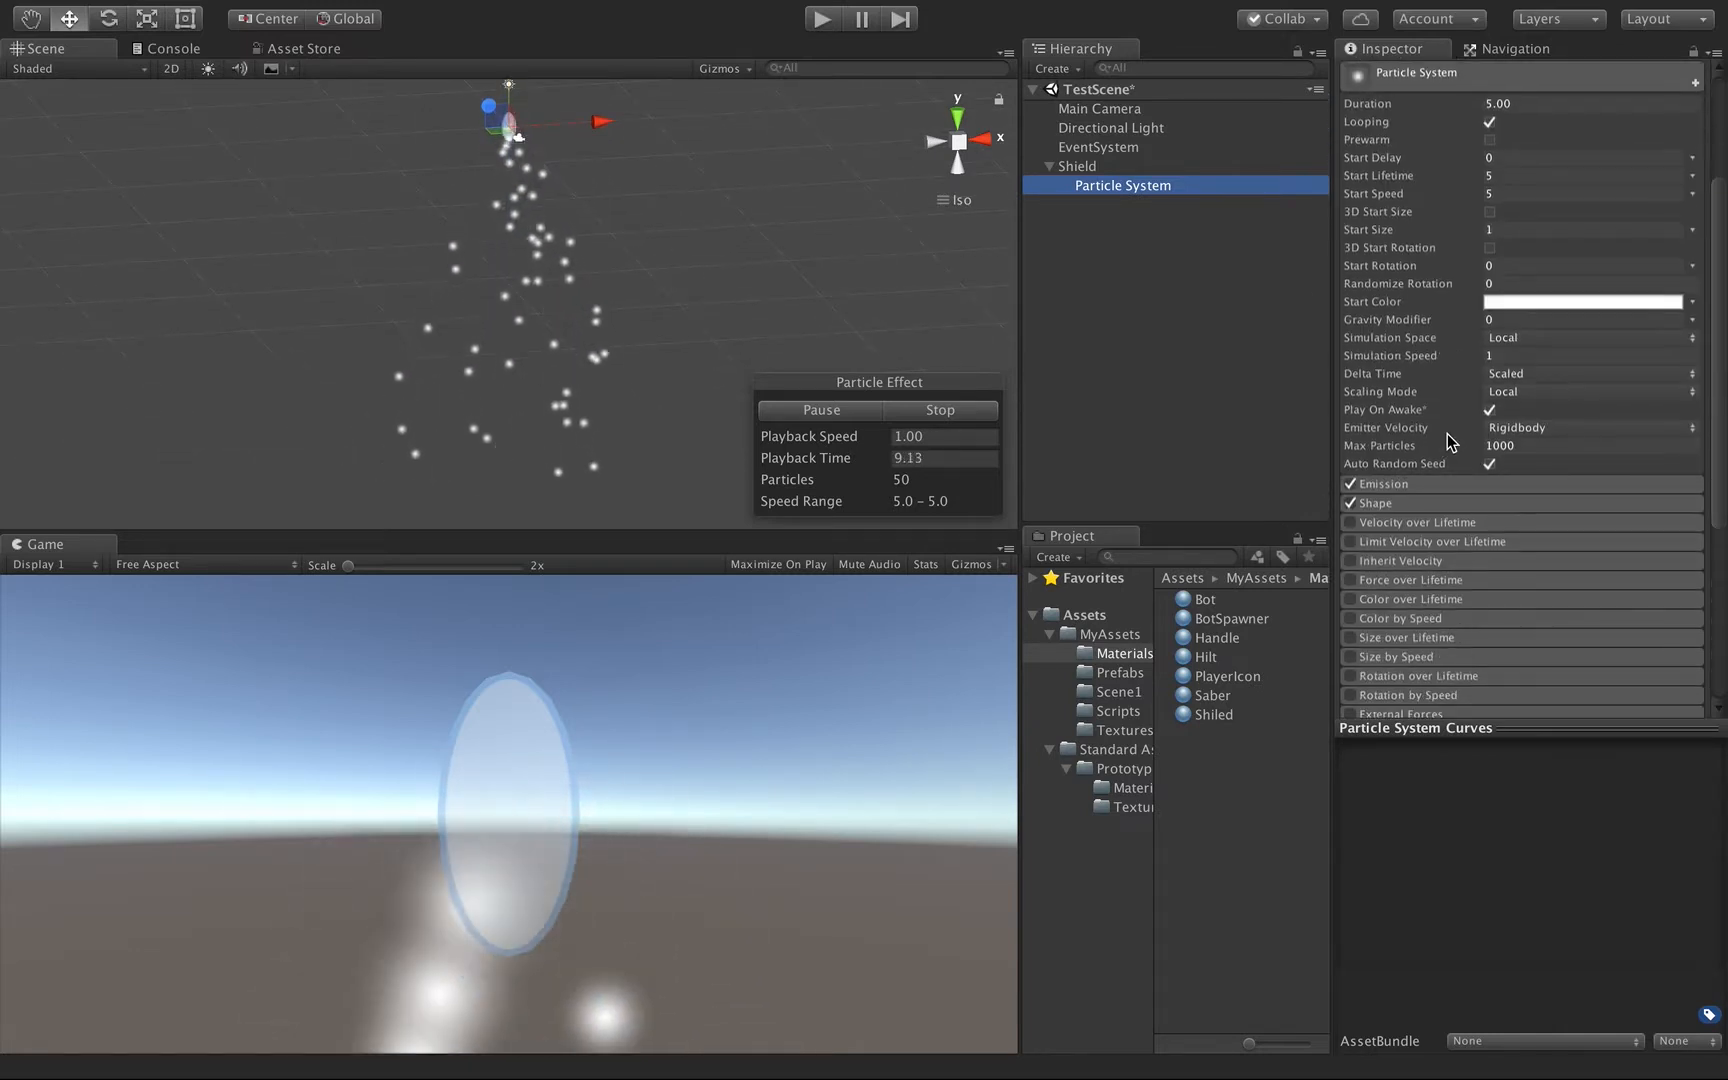
pyautogui.scroll(4, 1450, 441)
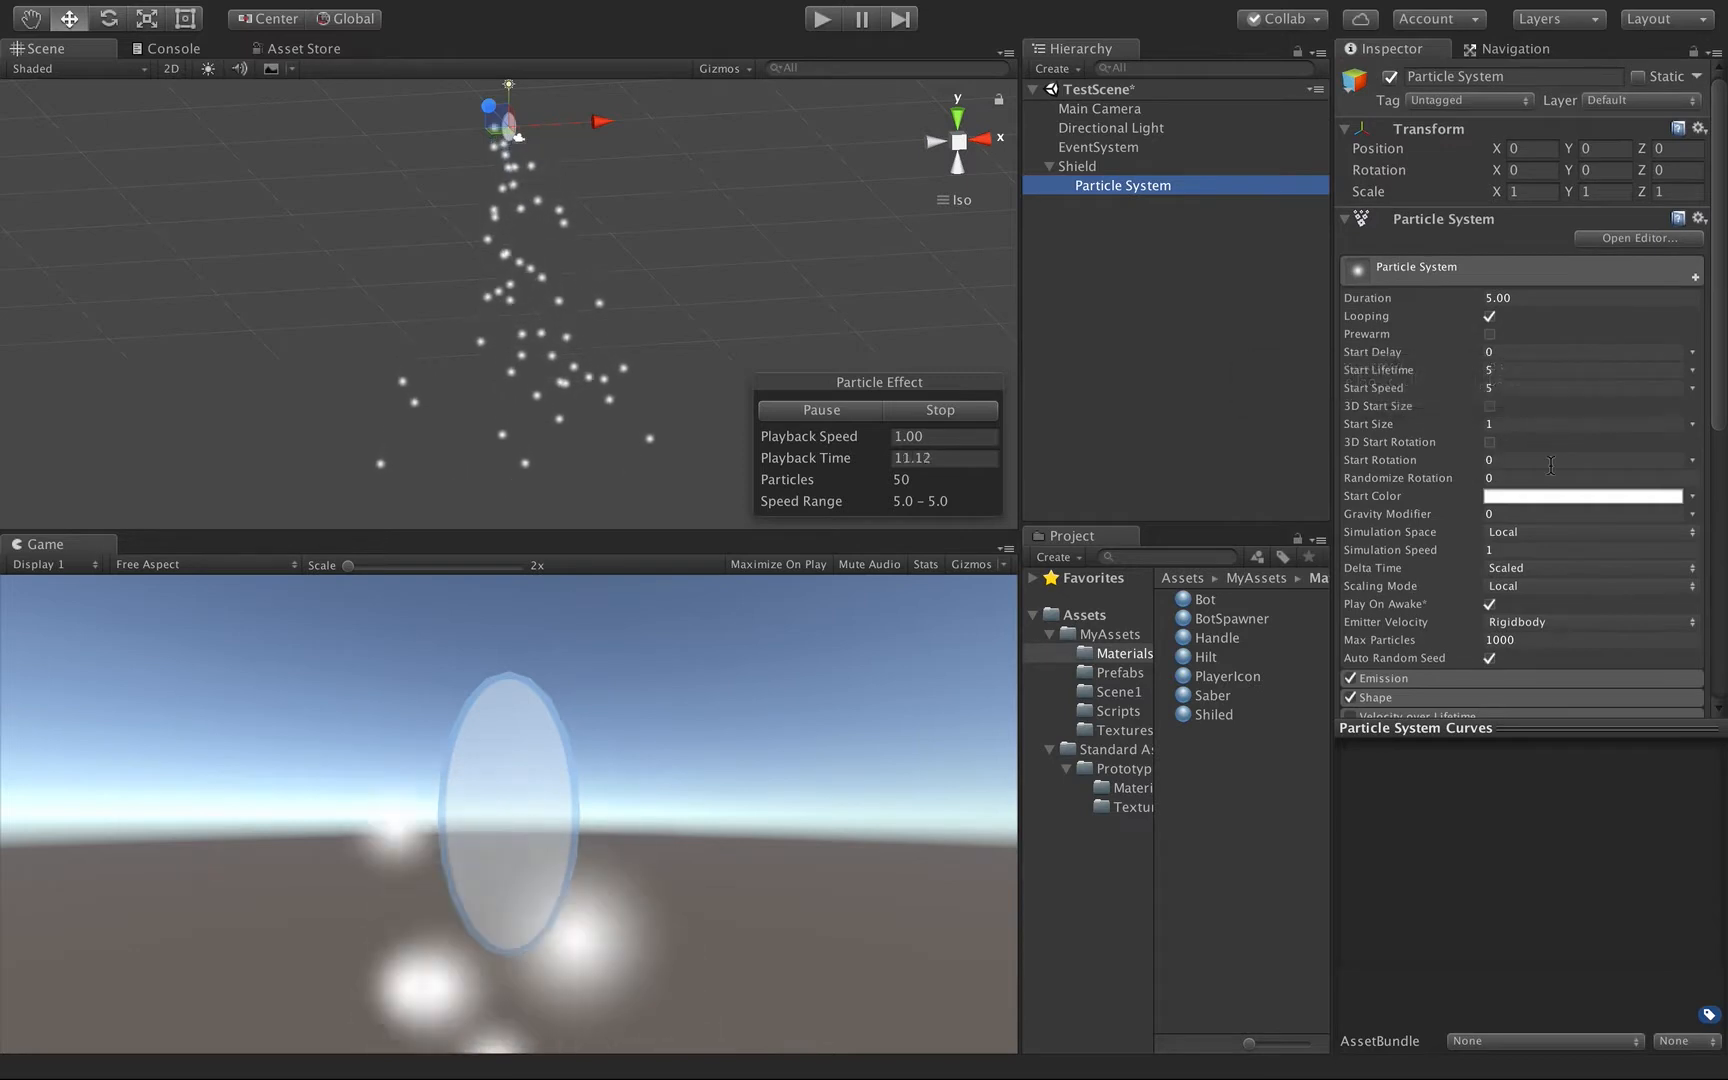
pyautogui.click(1512, 387)
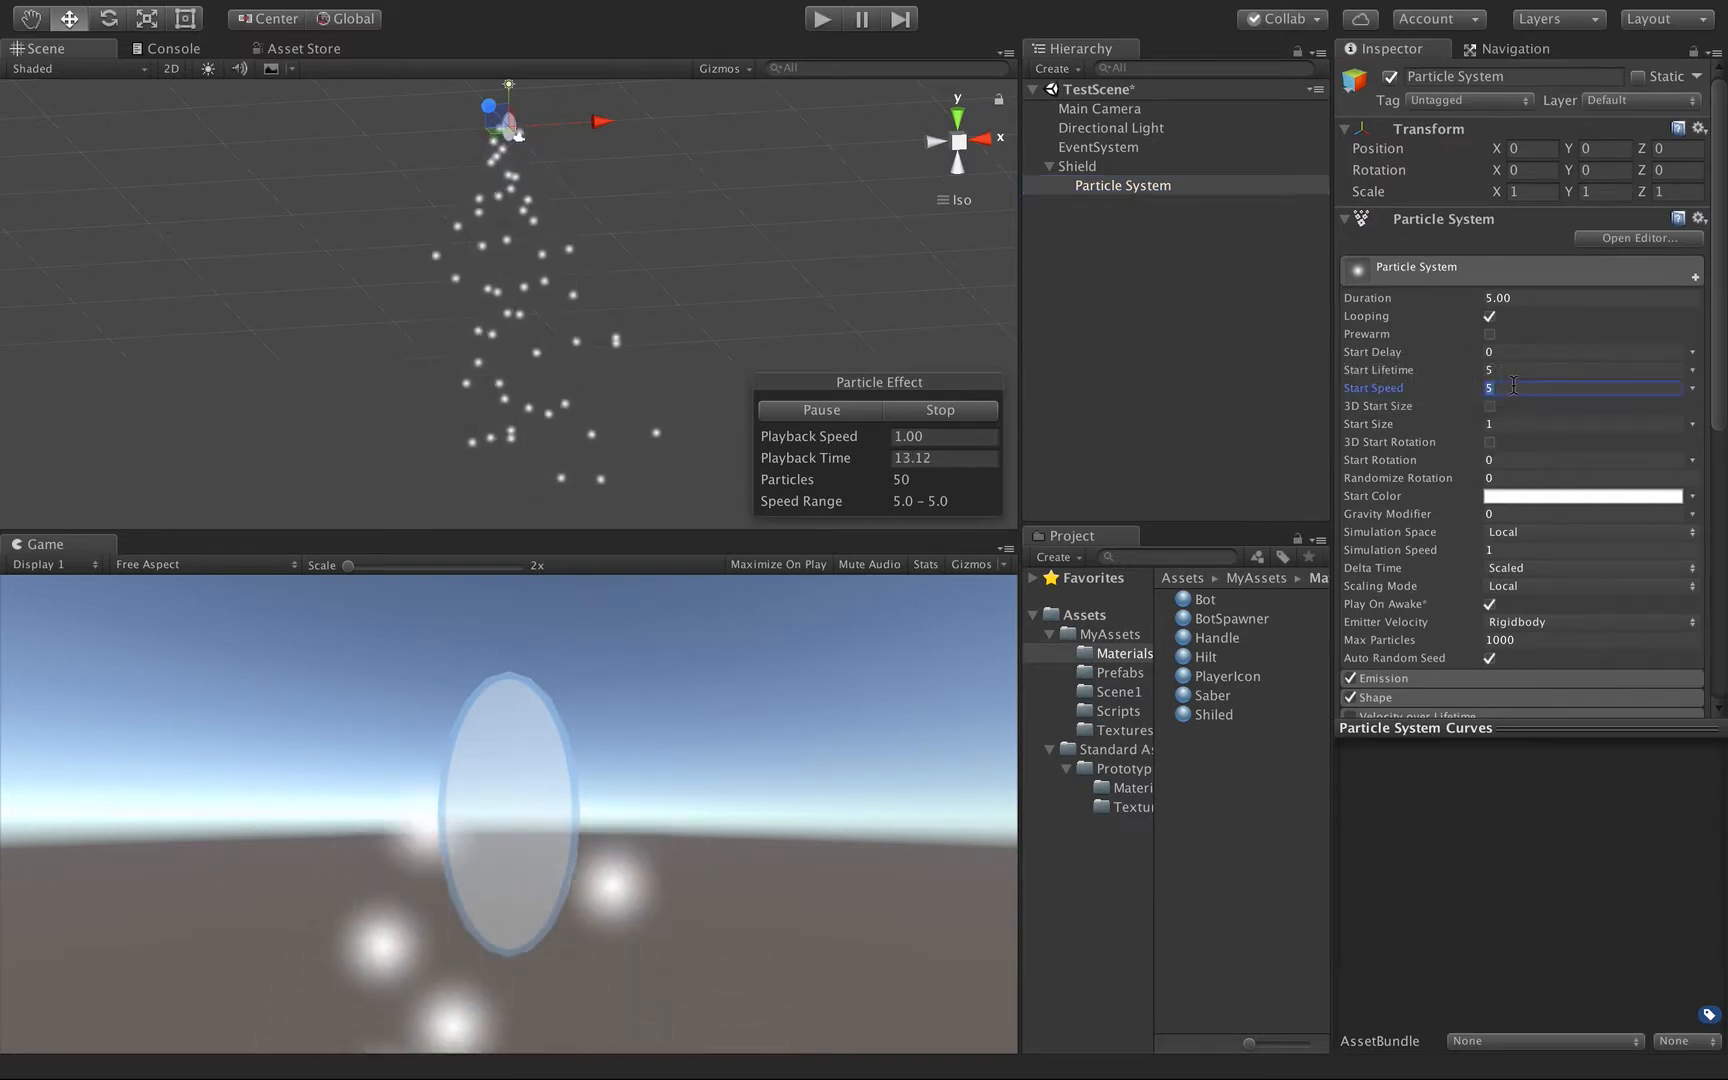
pyautogui.write('0')
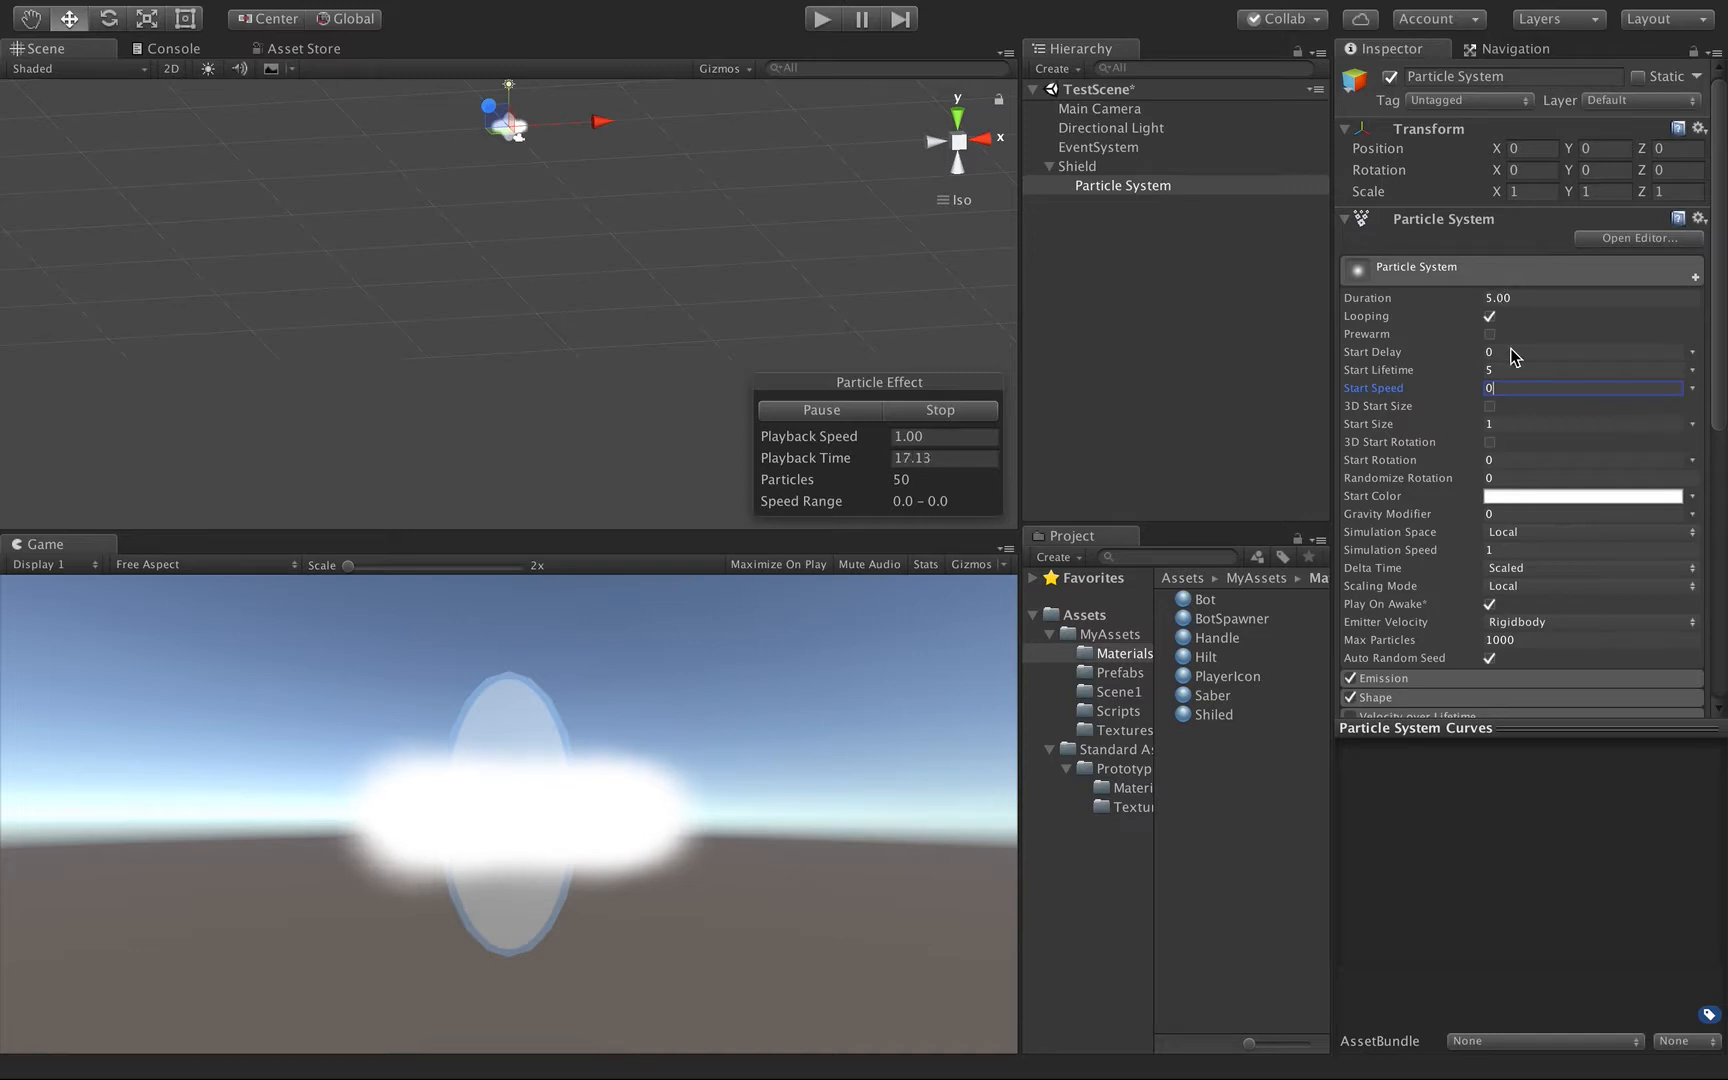
pyautogui.scroll(-2, 1424, 632)
pyautogui.click(1382, 634)
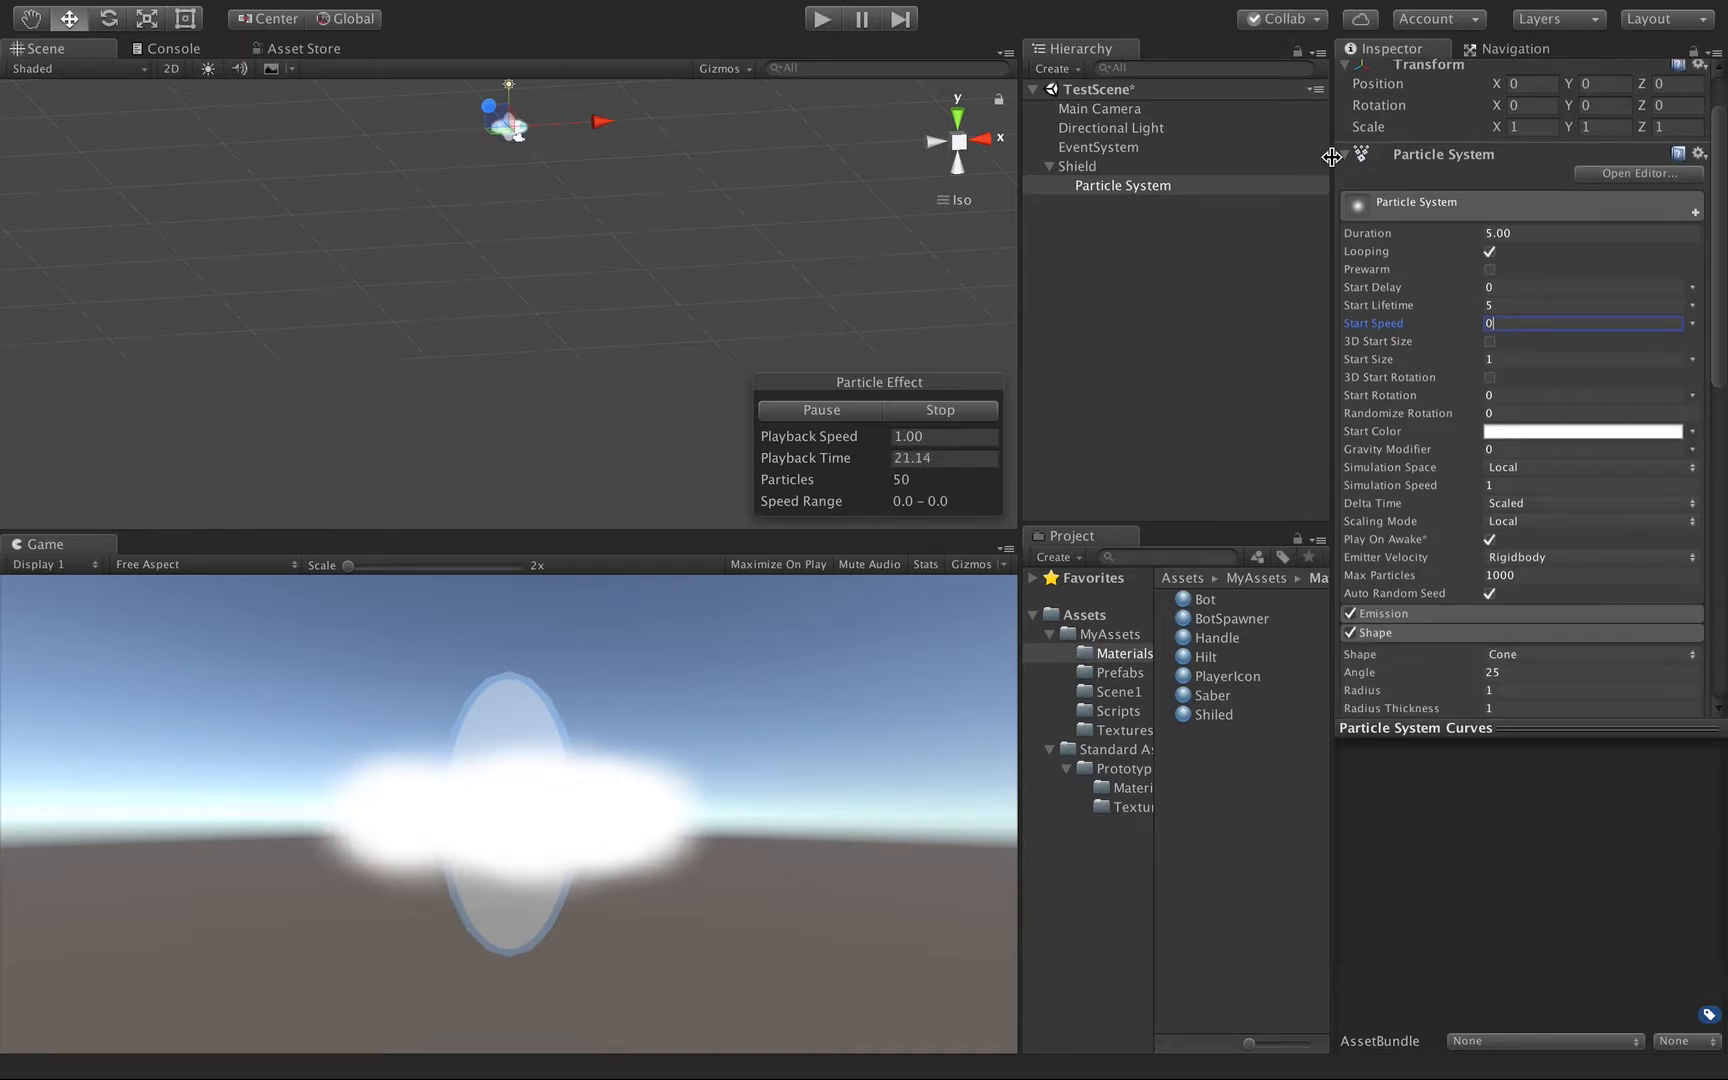
# Set the particle system's X rotation to 90 and its X scale to 0.5.
pyautogui.doubleClick(1118, 188)
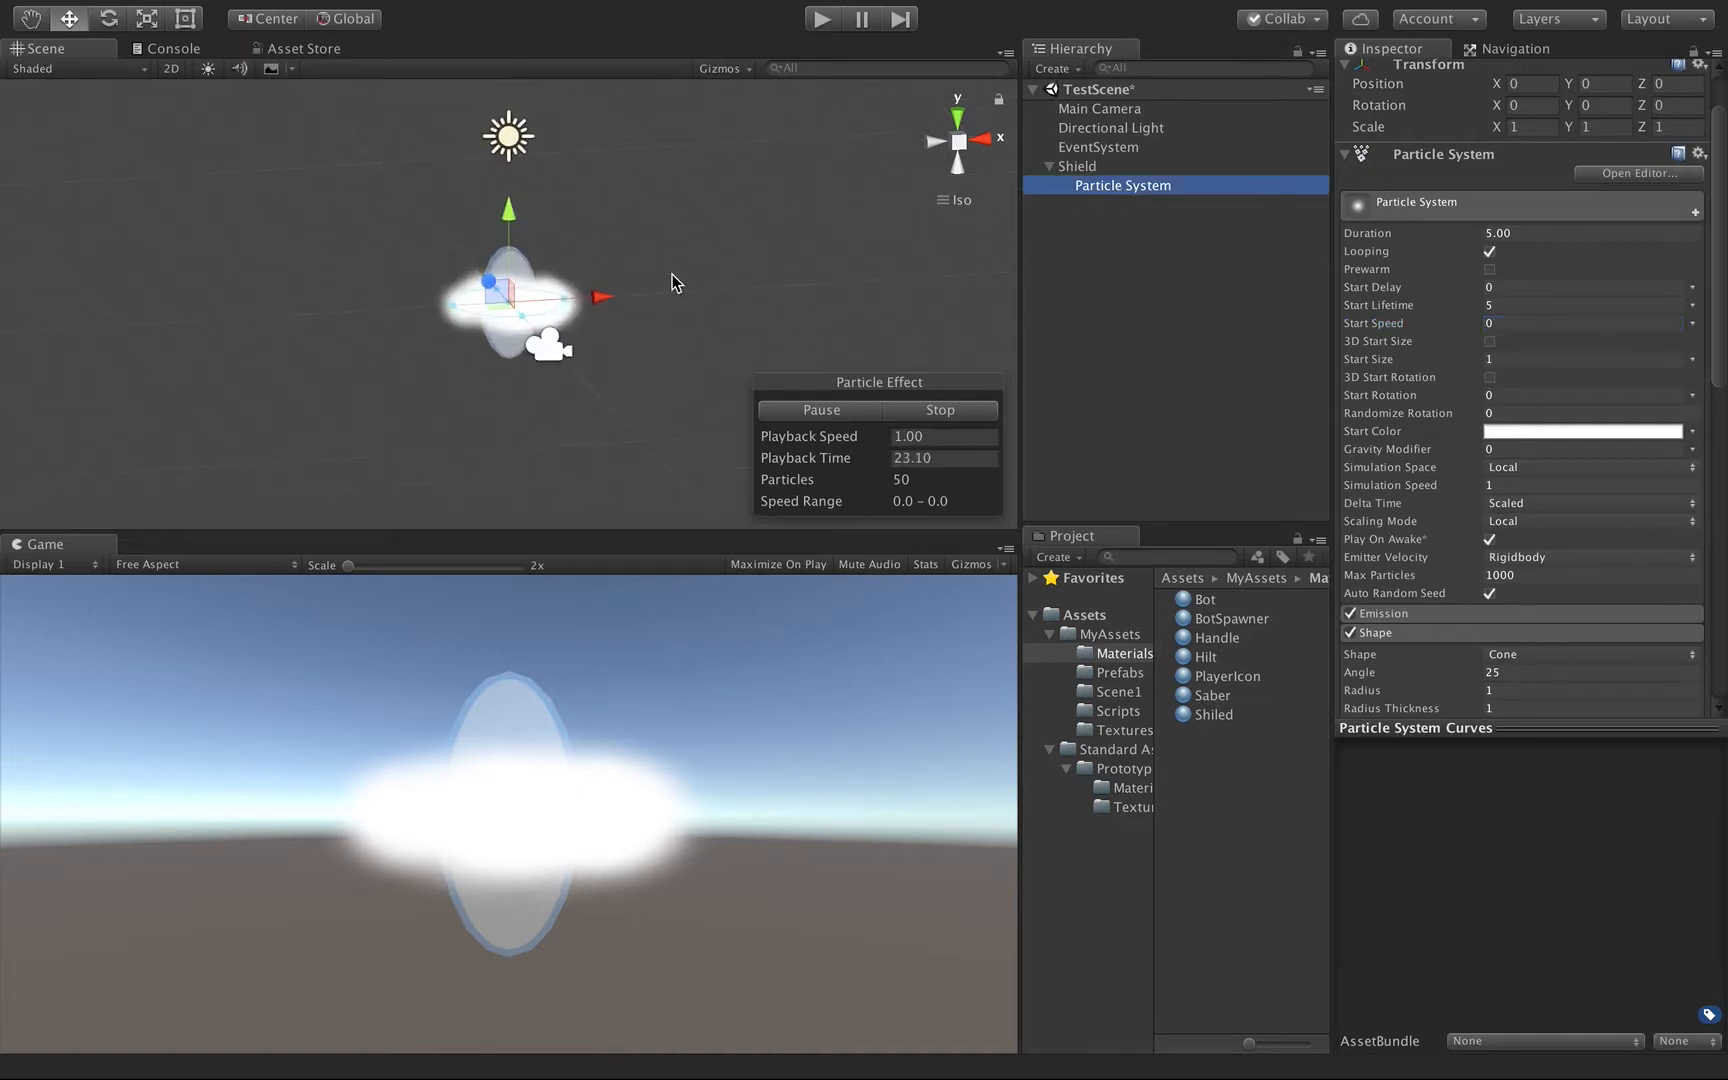
pyautogui.keyDown('alt'); pyautogui.moveTo(576, 314); pyautogui.dragTo(642, 495); pyautogui.keyUp('alt')
pyautogui.scroll(2, 1505, 278)
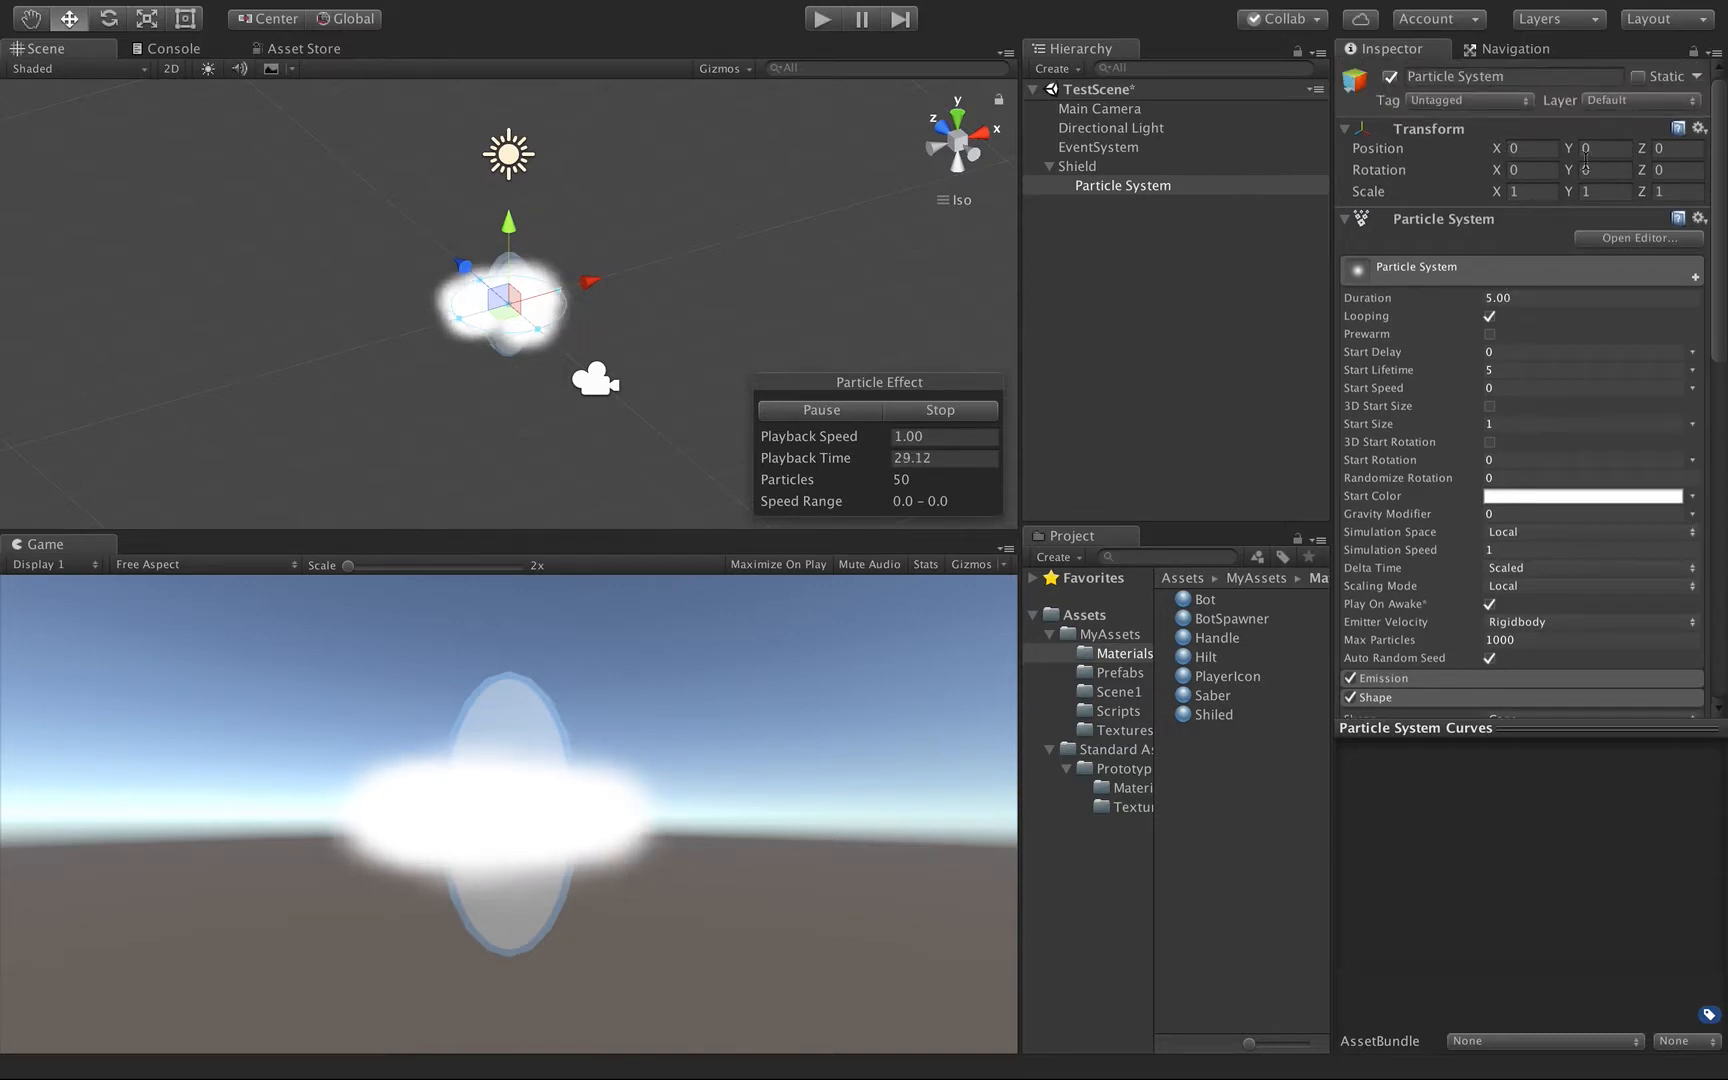
pyautogui.click(1522, 169)
pyautogui.write('90')
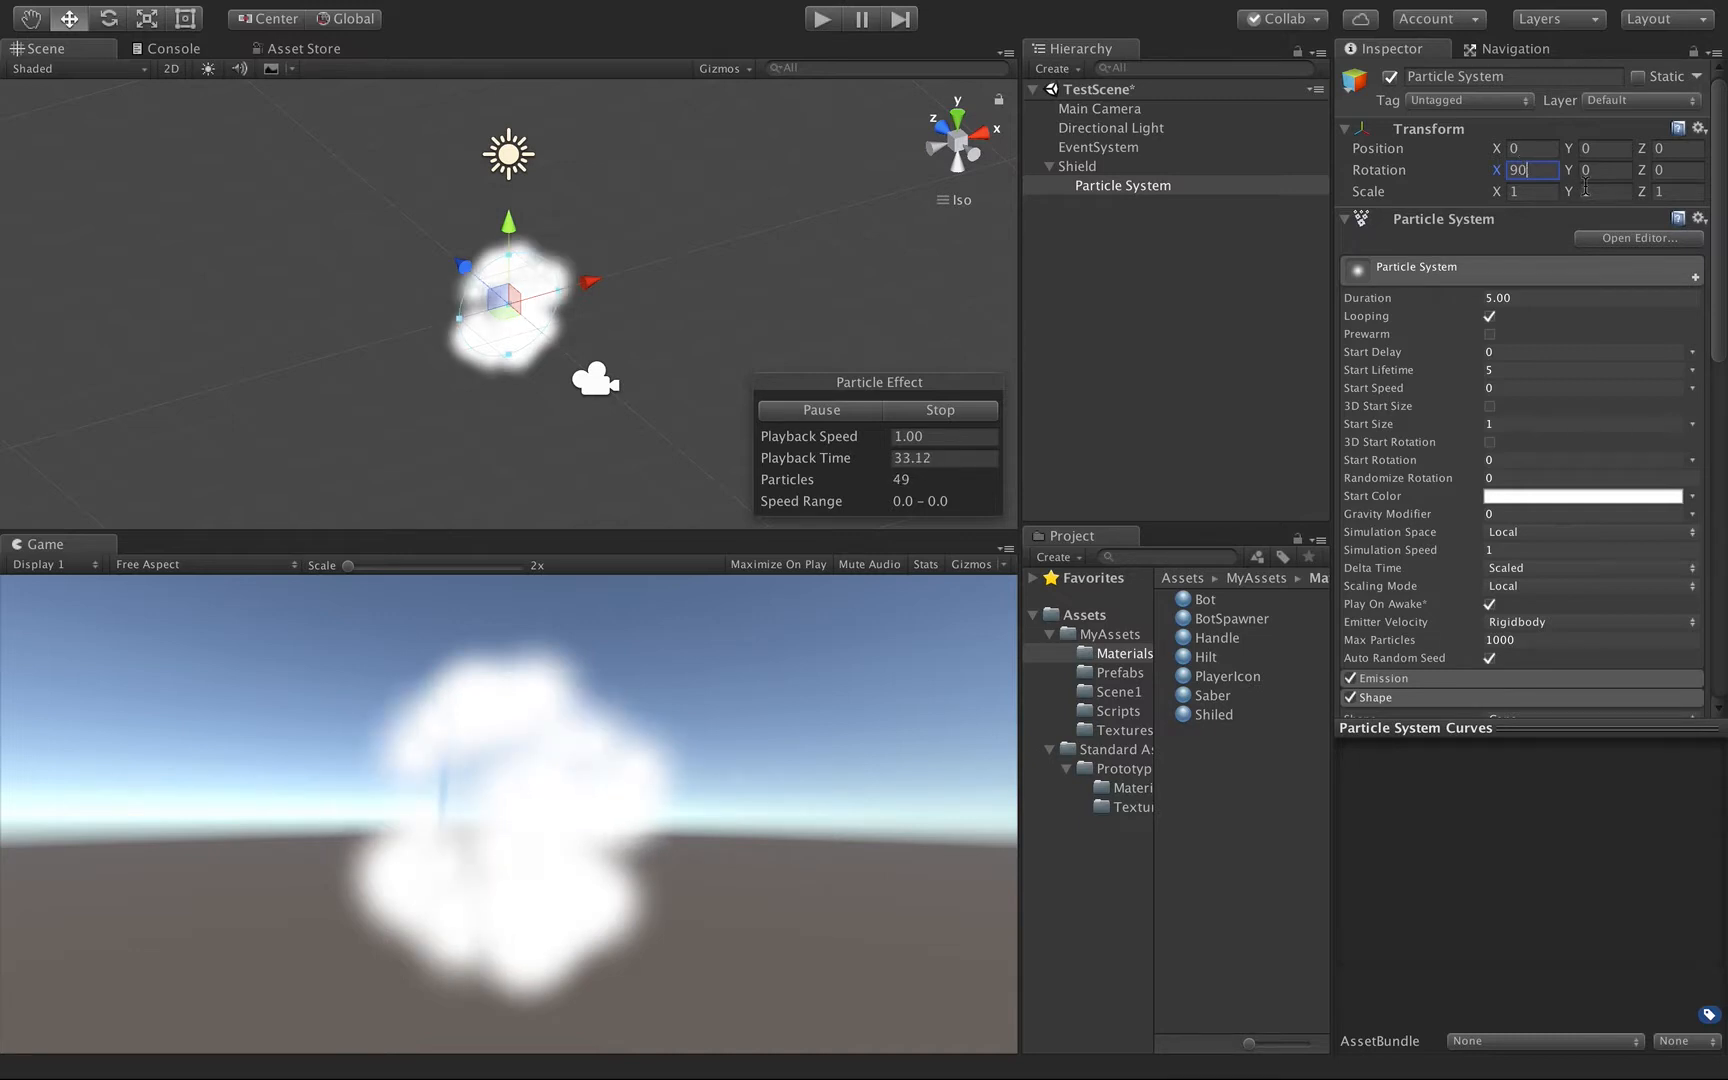
pyautogui.click(1530, 192)
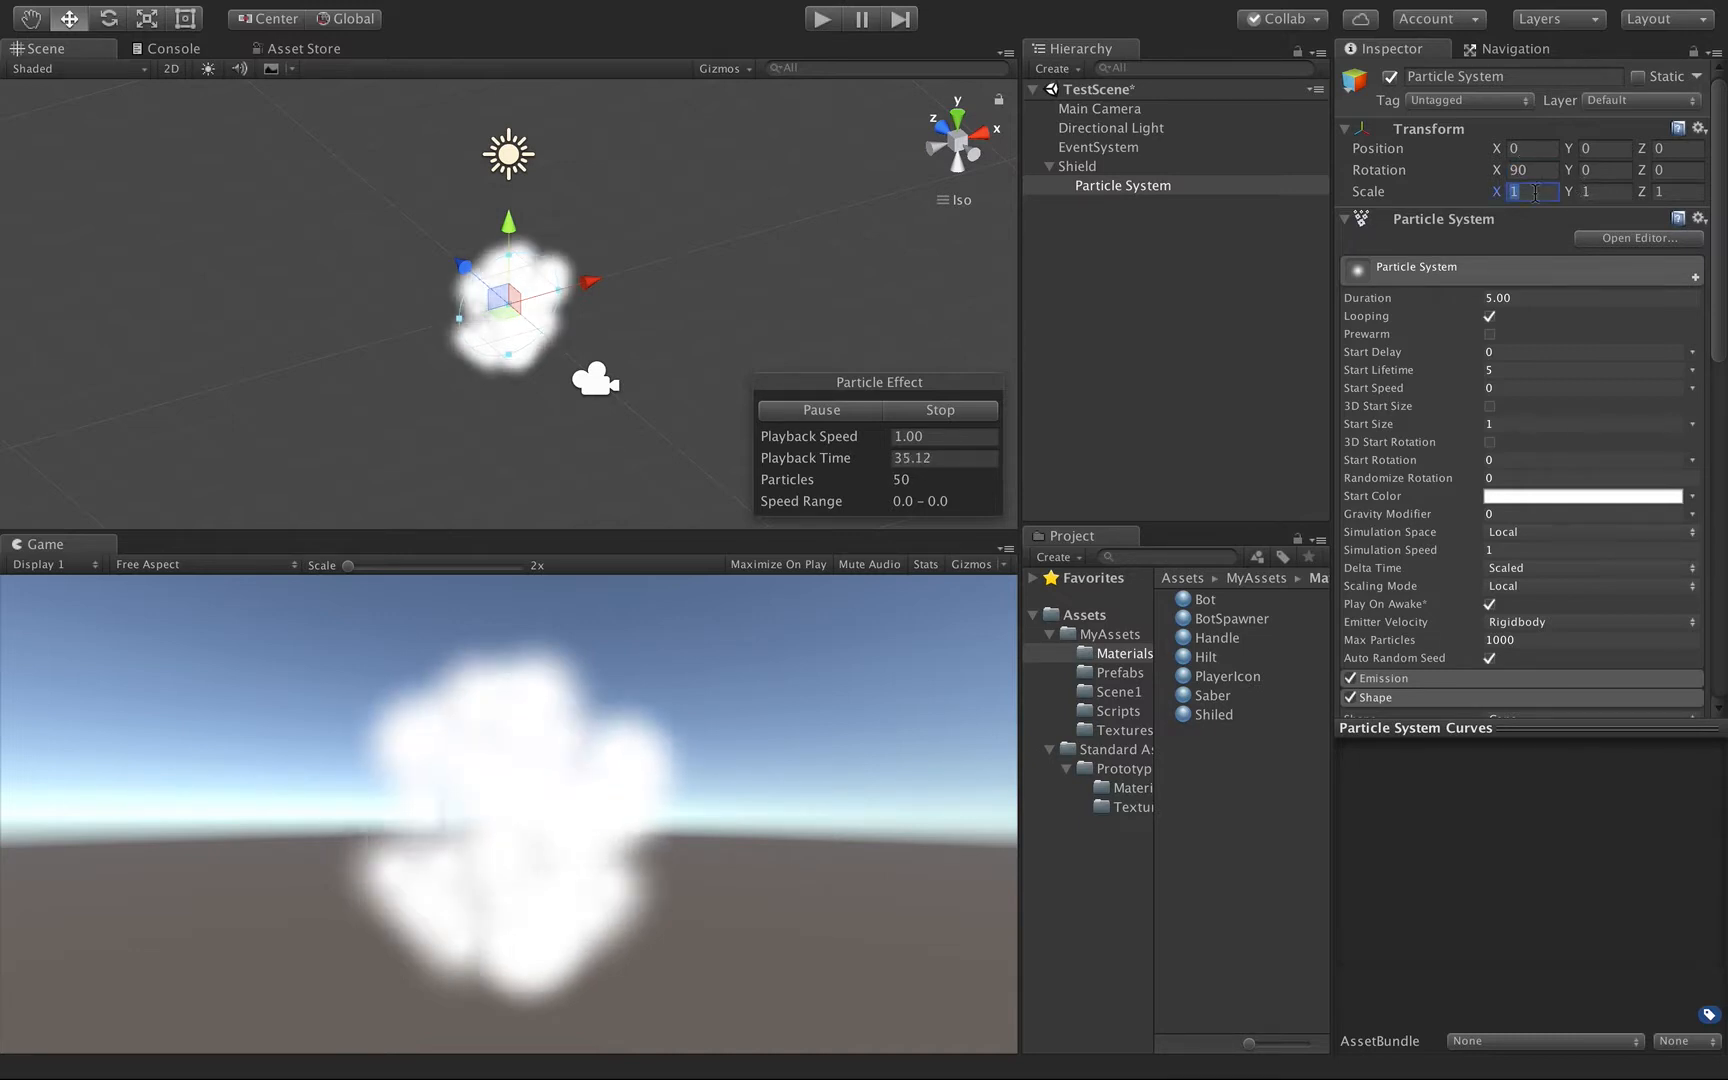
pyautogui.write('0.5')
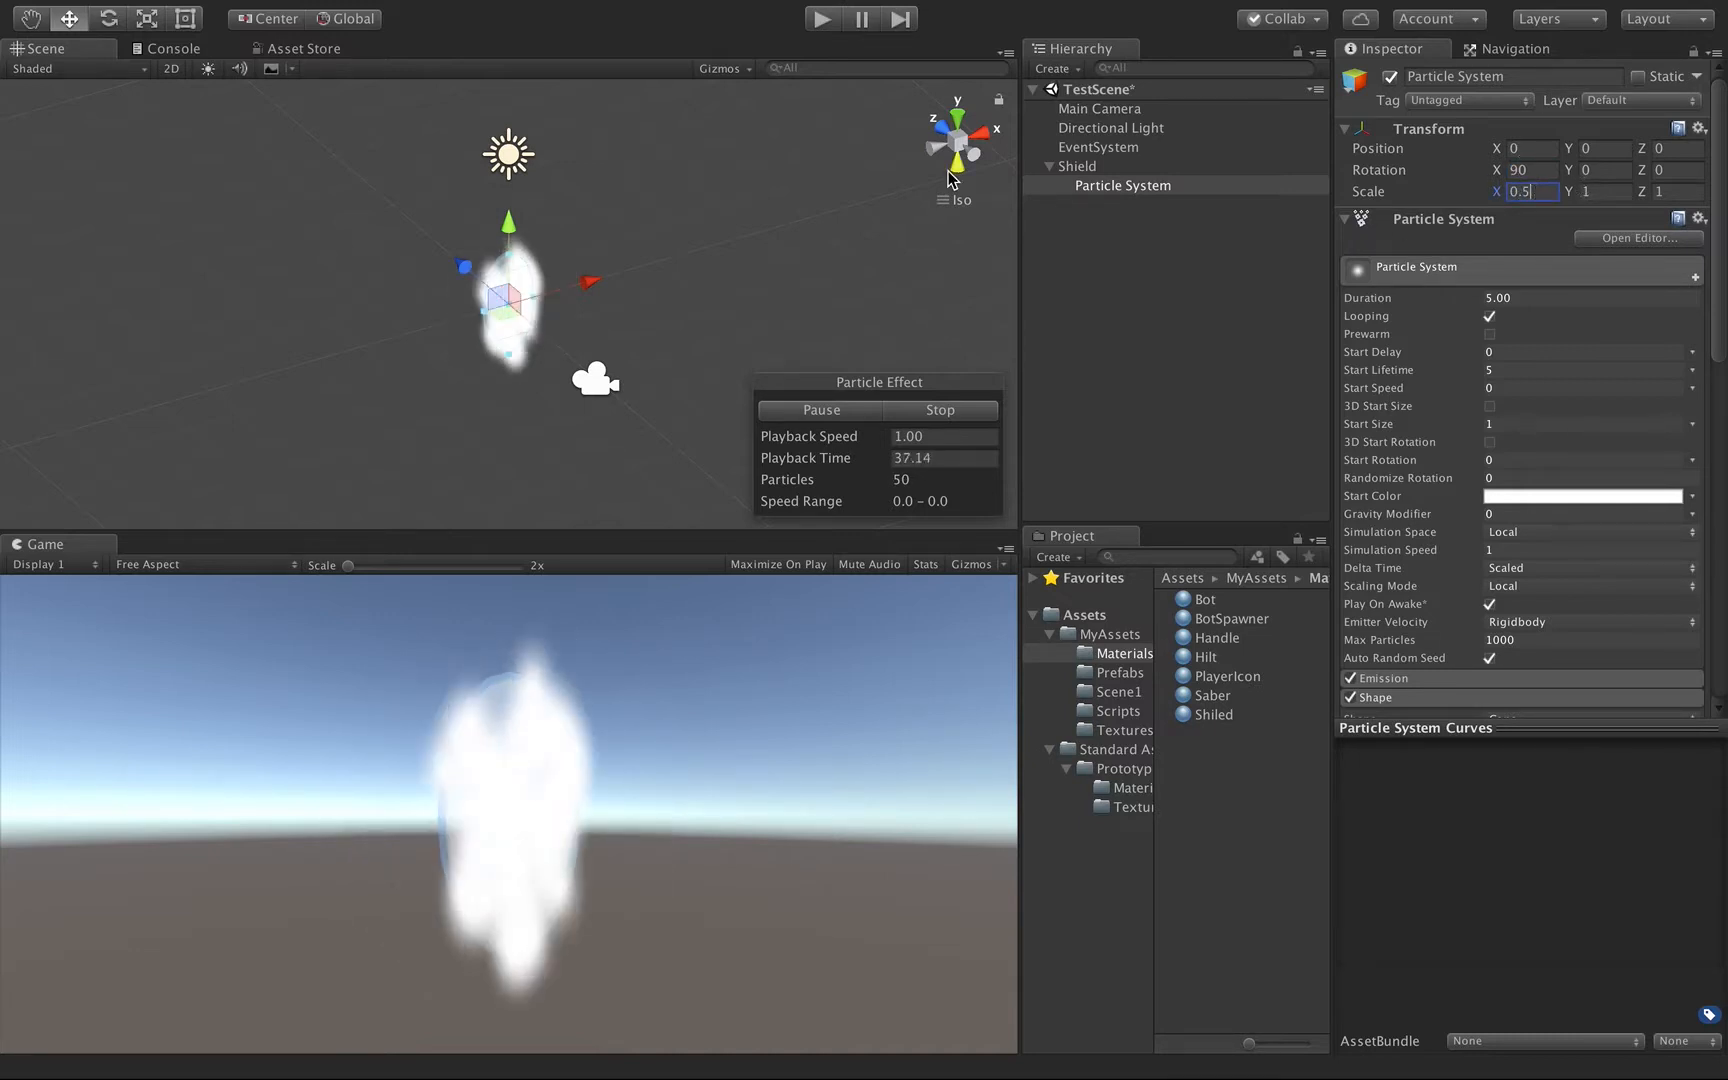
# Set the particle system's Shape radius to 0.9 so the emission fits inside the shield.
pyautogui.press('alt')
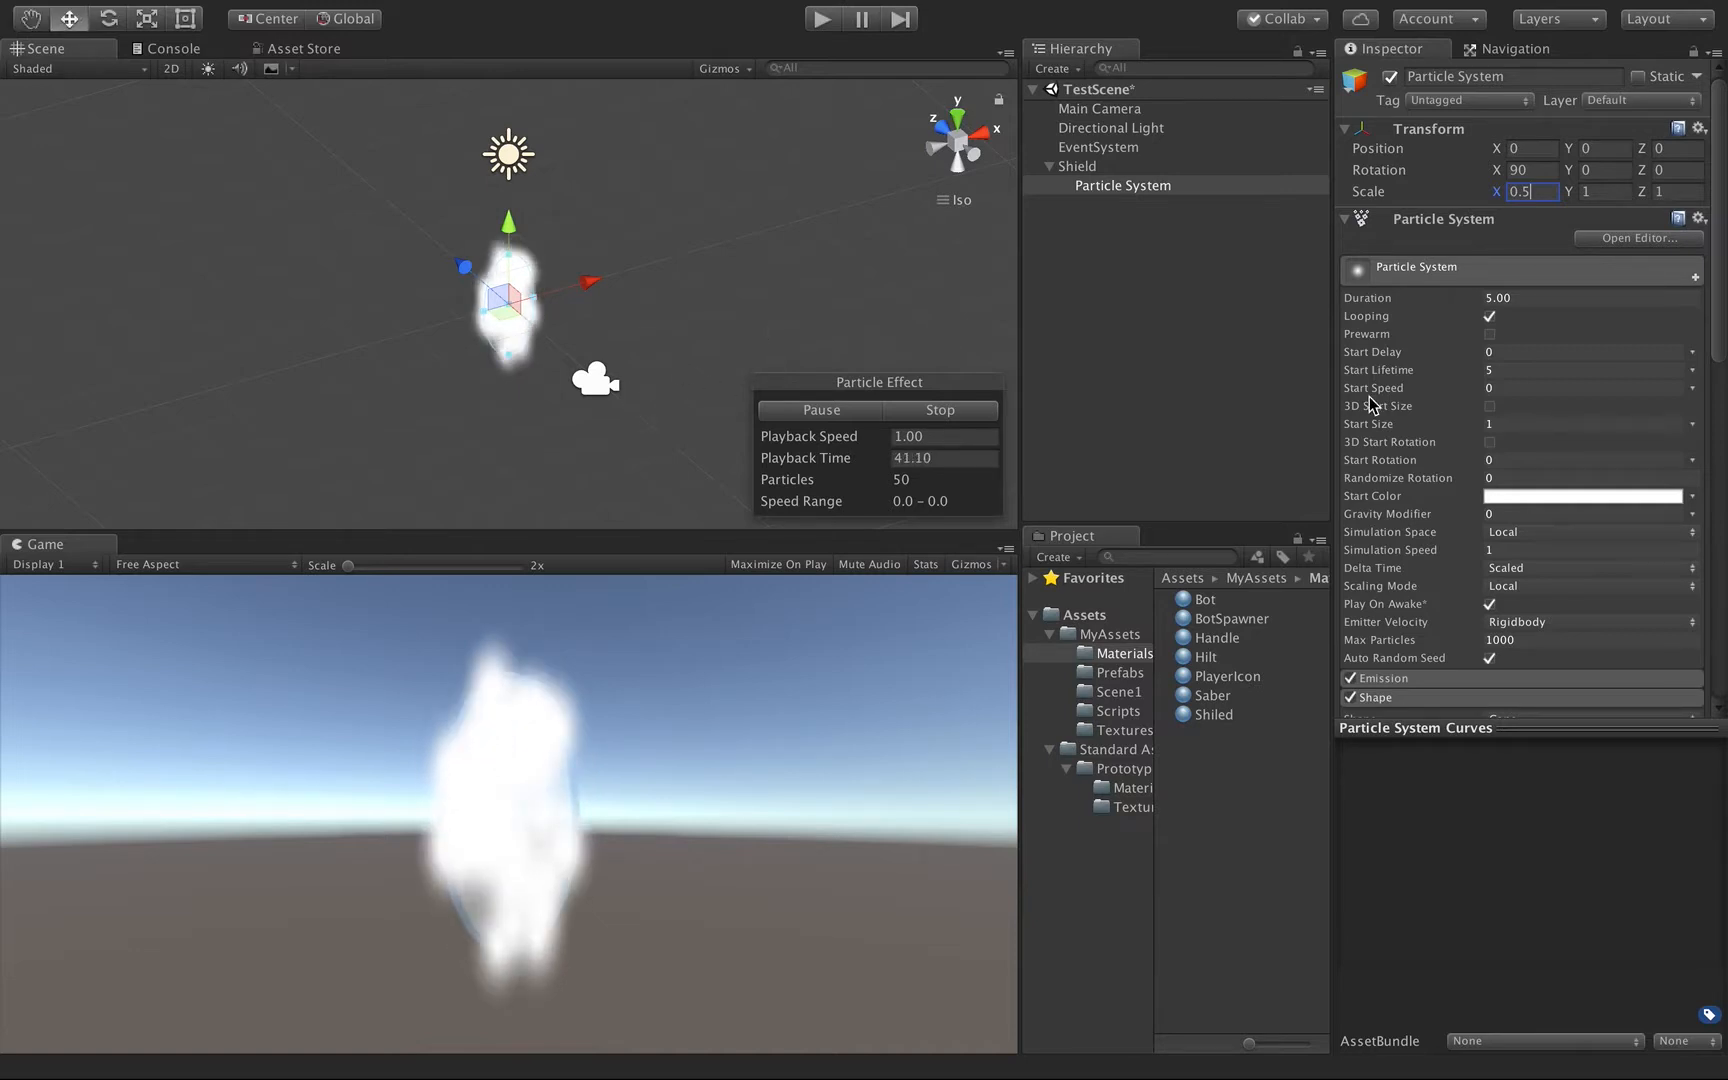
pyautogui.scroll(-8, 1465, 410)
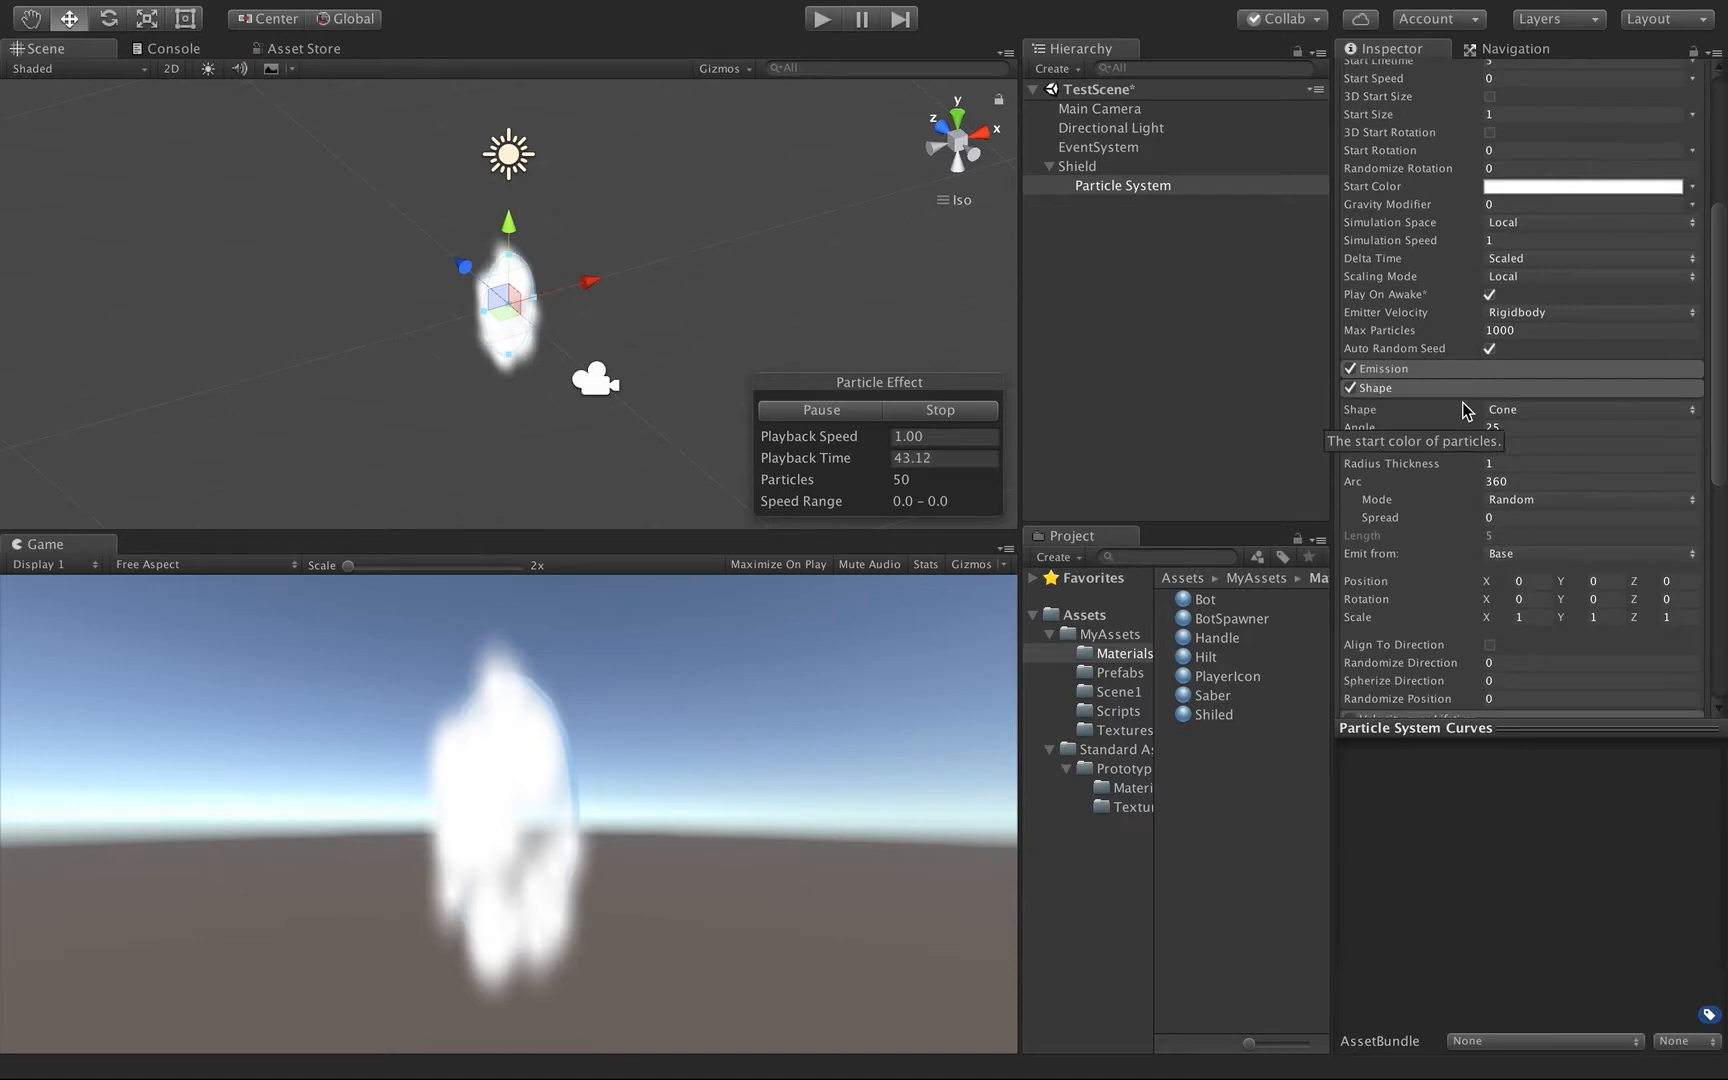
pyautogui.scroll(-3, 1465, 410)
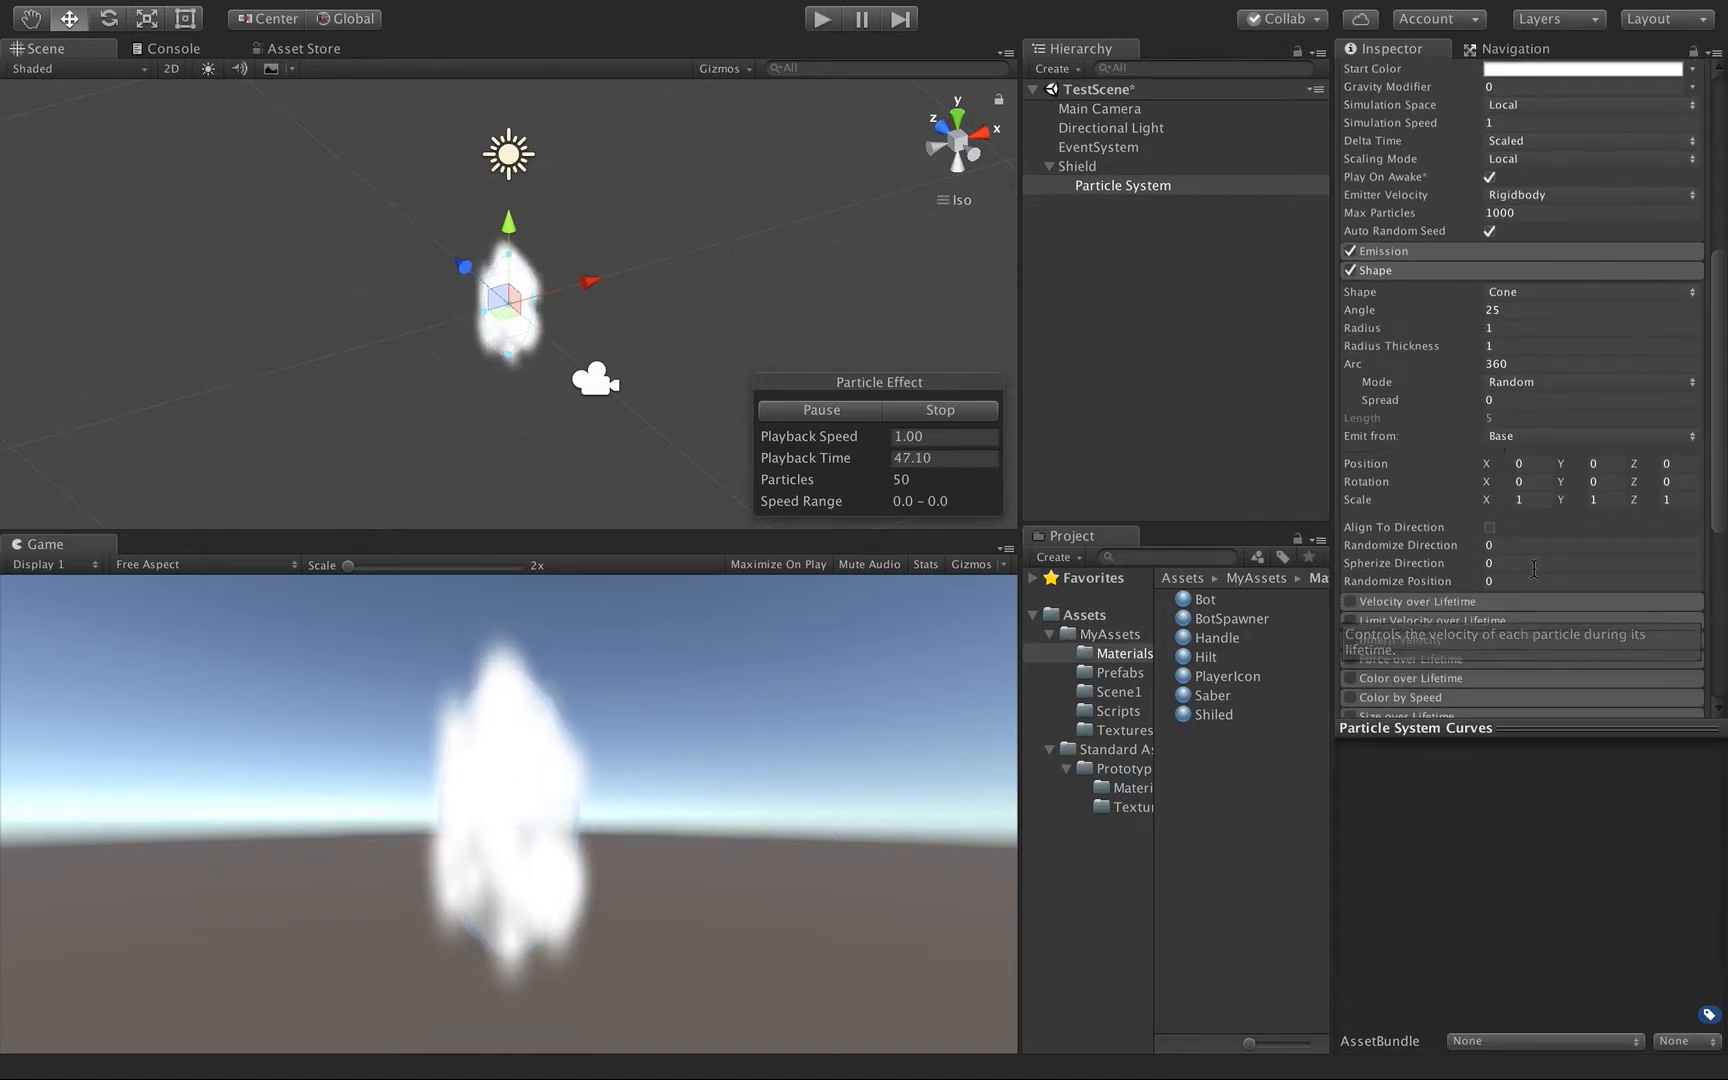
pyautogui.click(1504, 327)
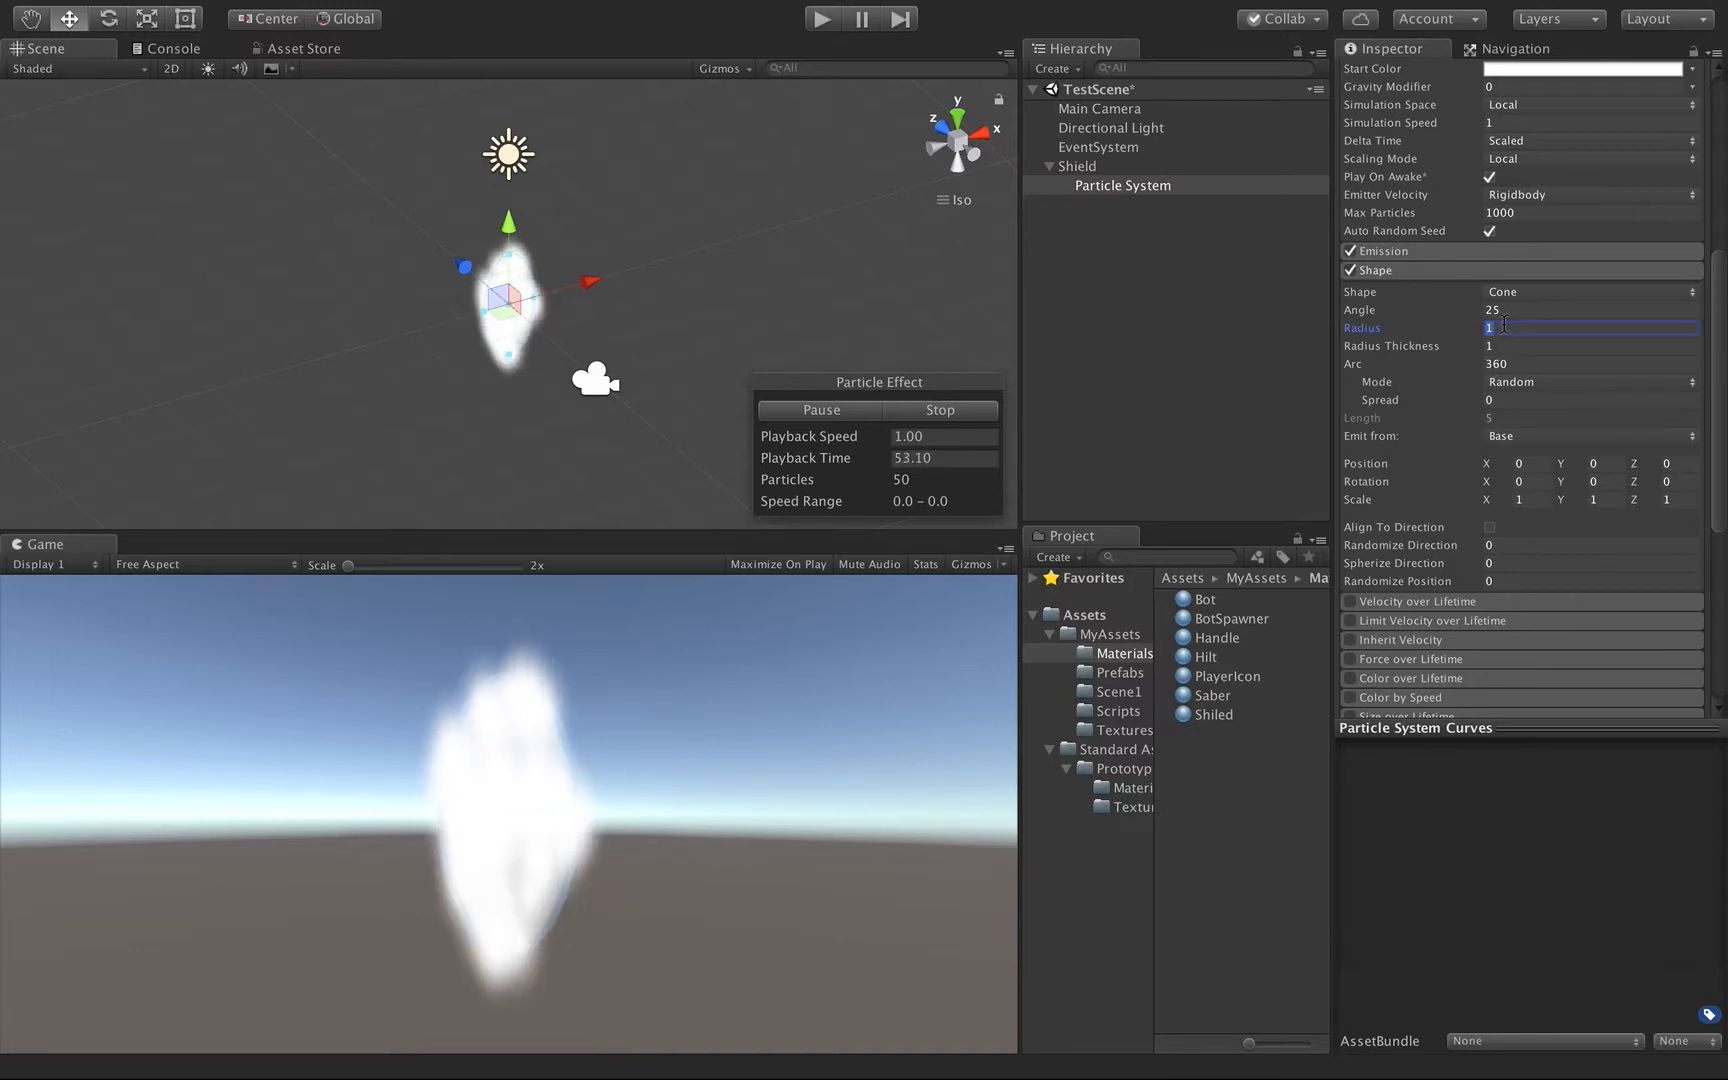
pyautogui.write('0.')
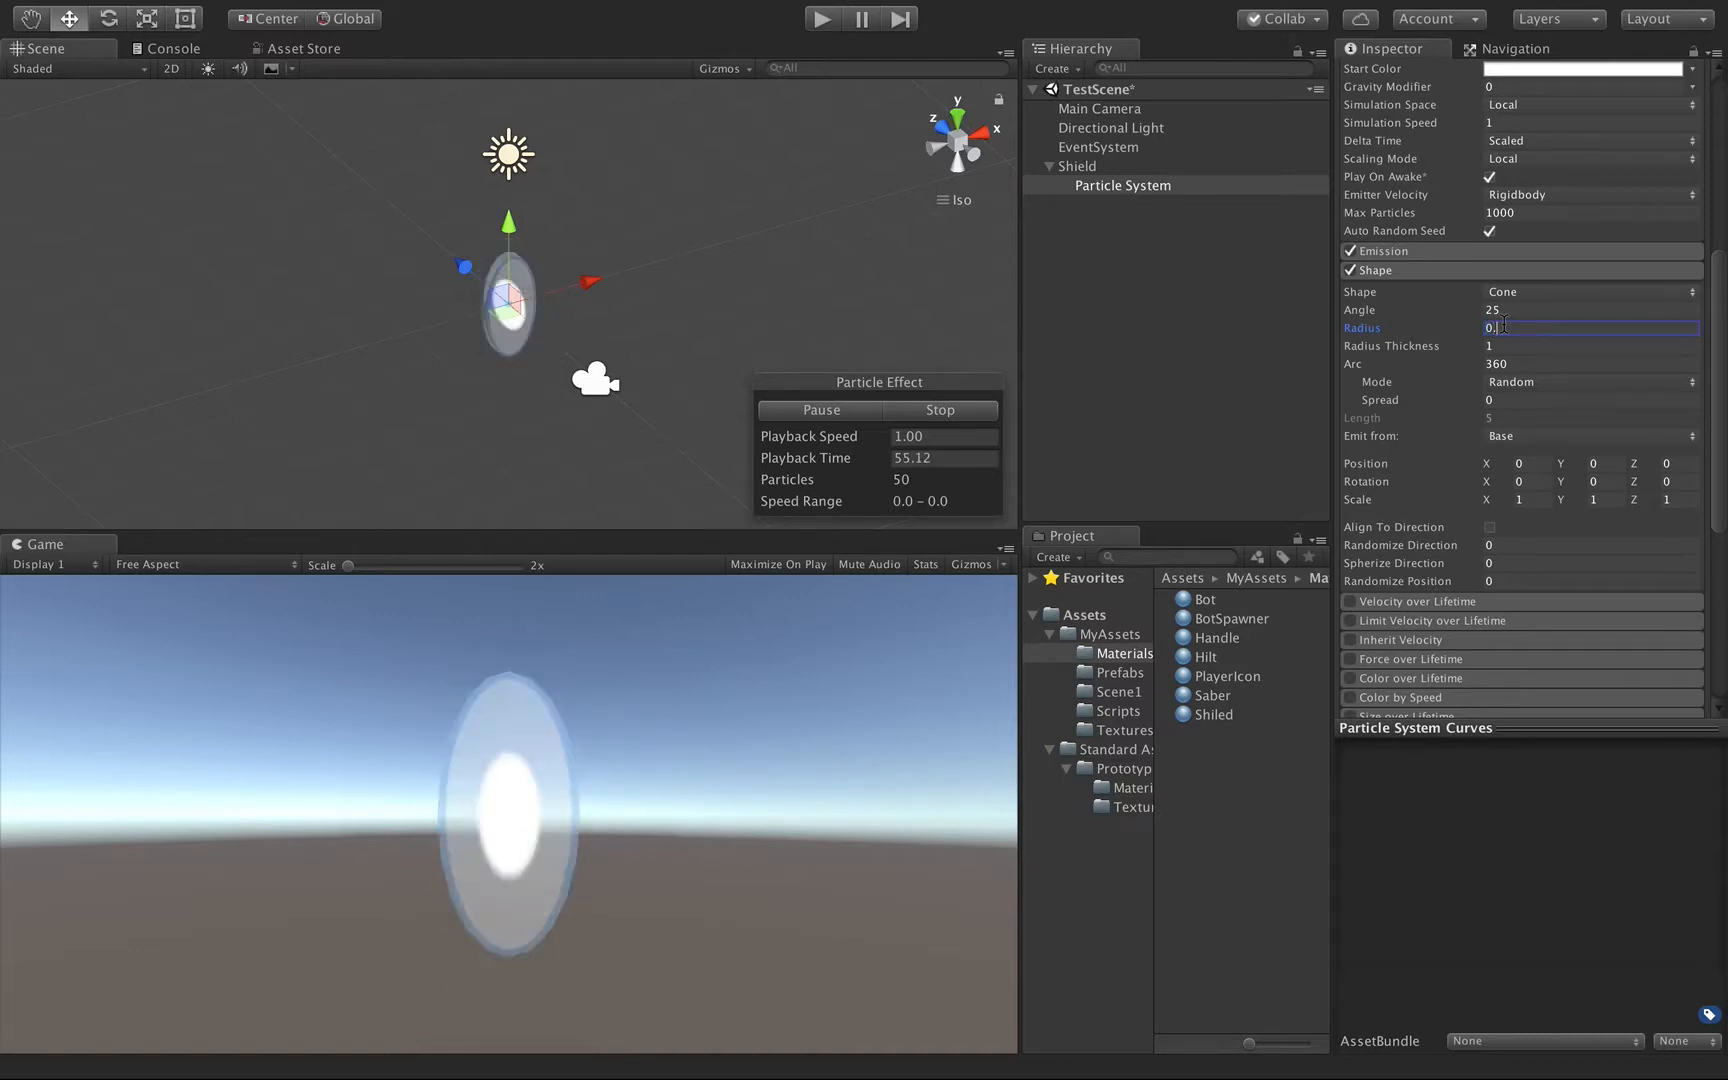
pyautogui.write('9')
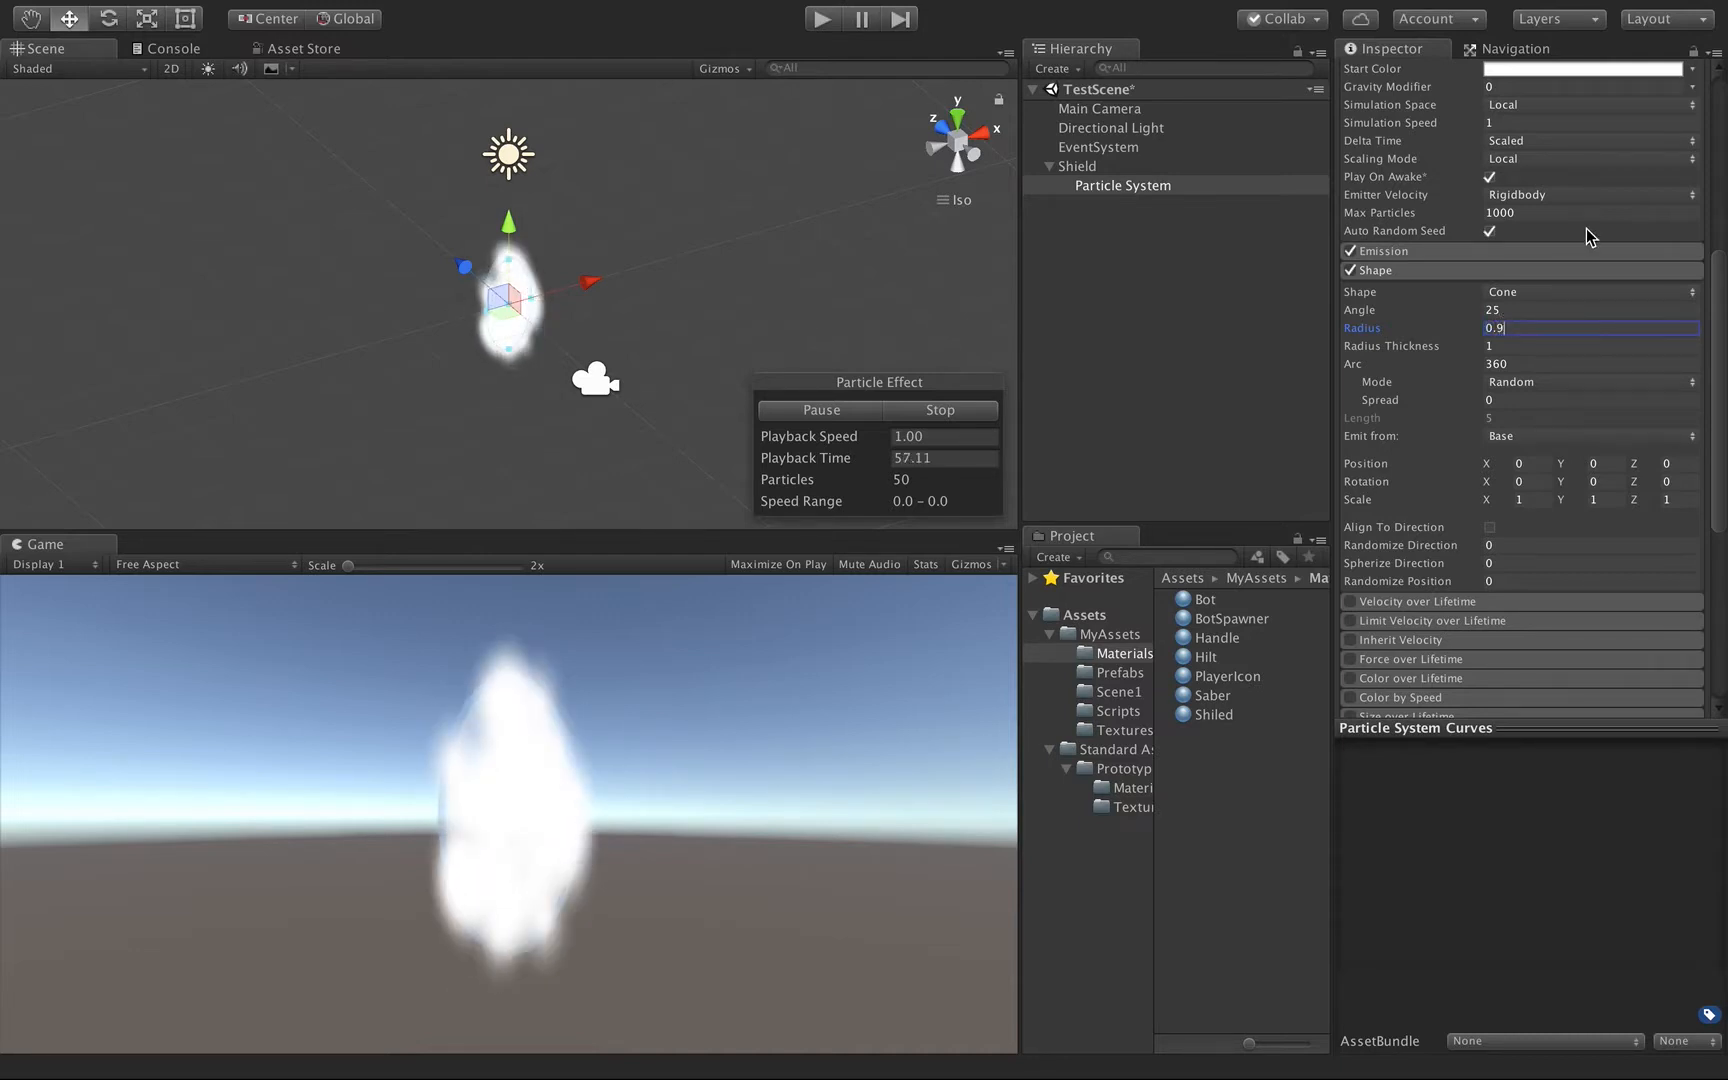
# Set the particle system's Start Size to 0.2.
pyautogui.scroll(10, 1590, 236)
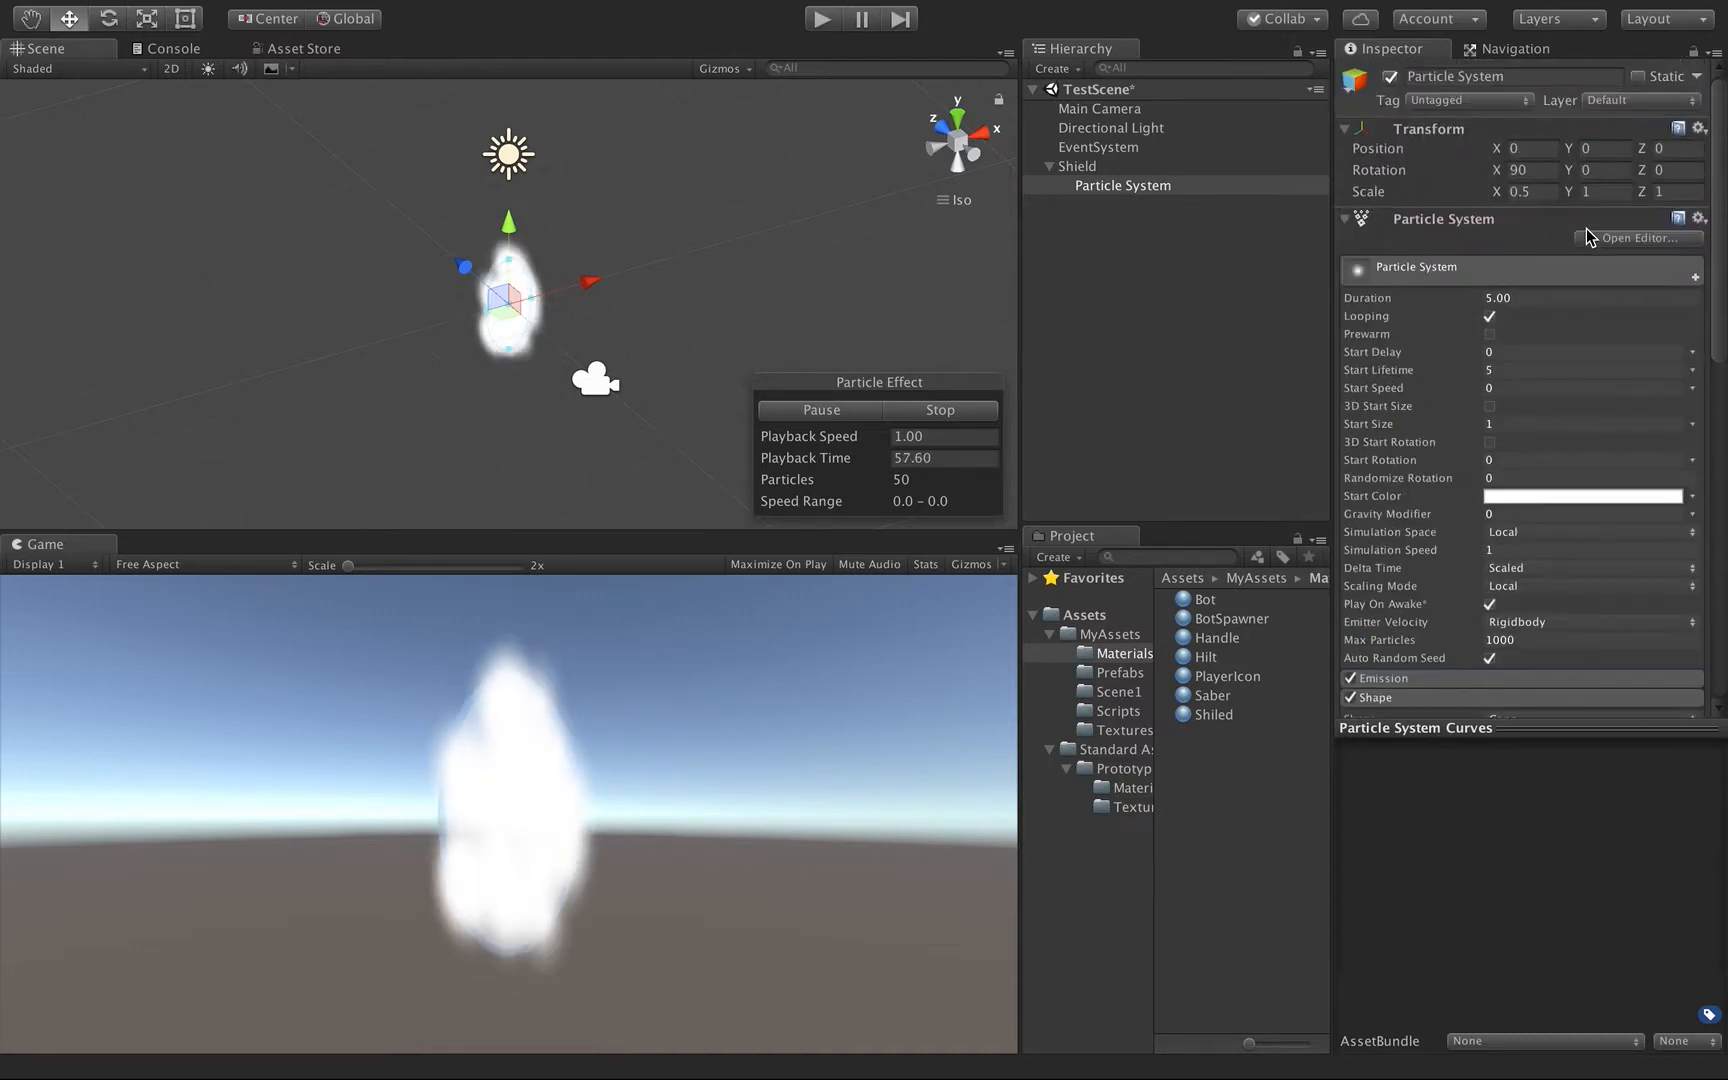
pyautogui.click(1499, 424)
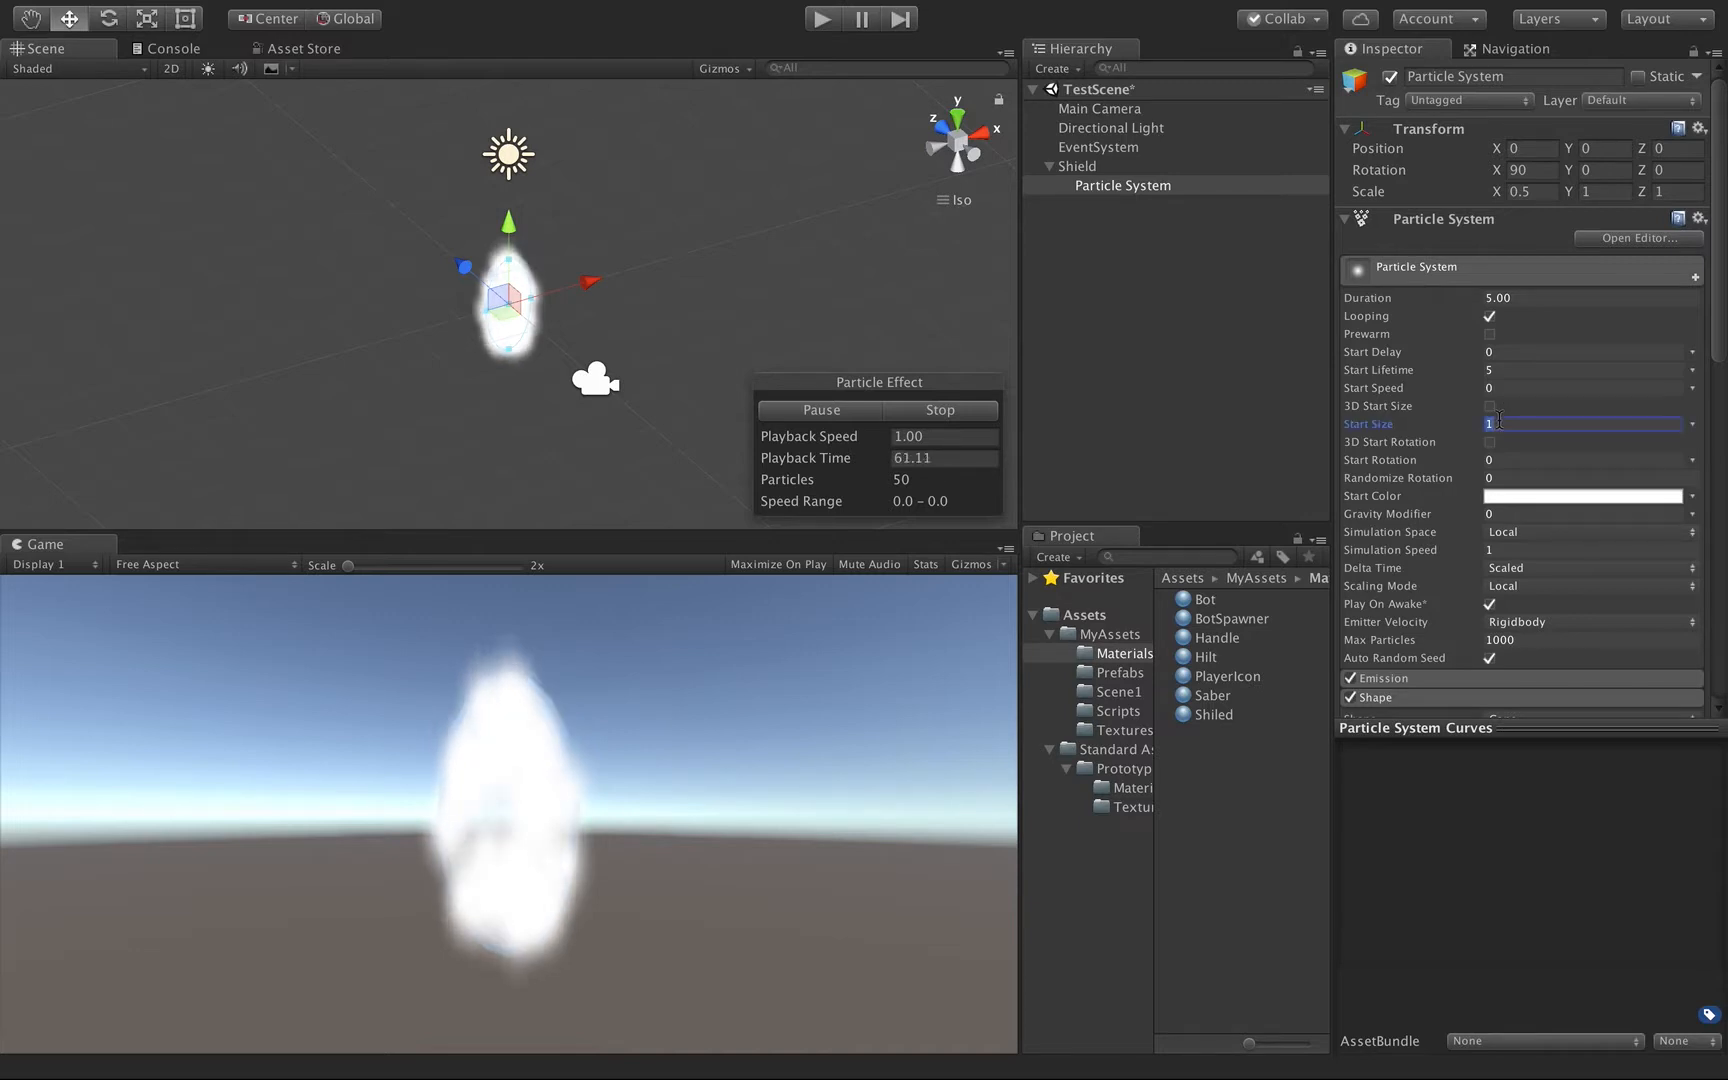
pyautogui.write('0.1')
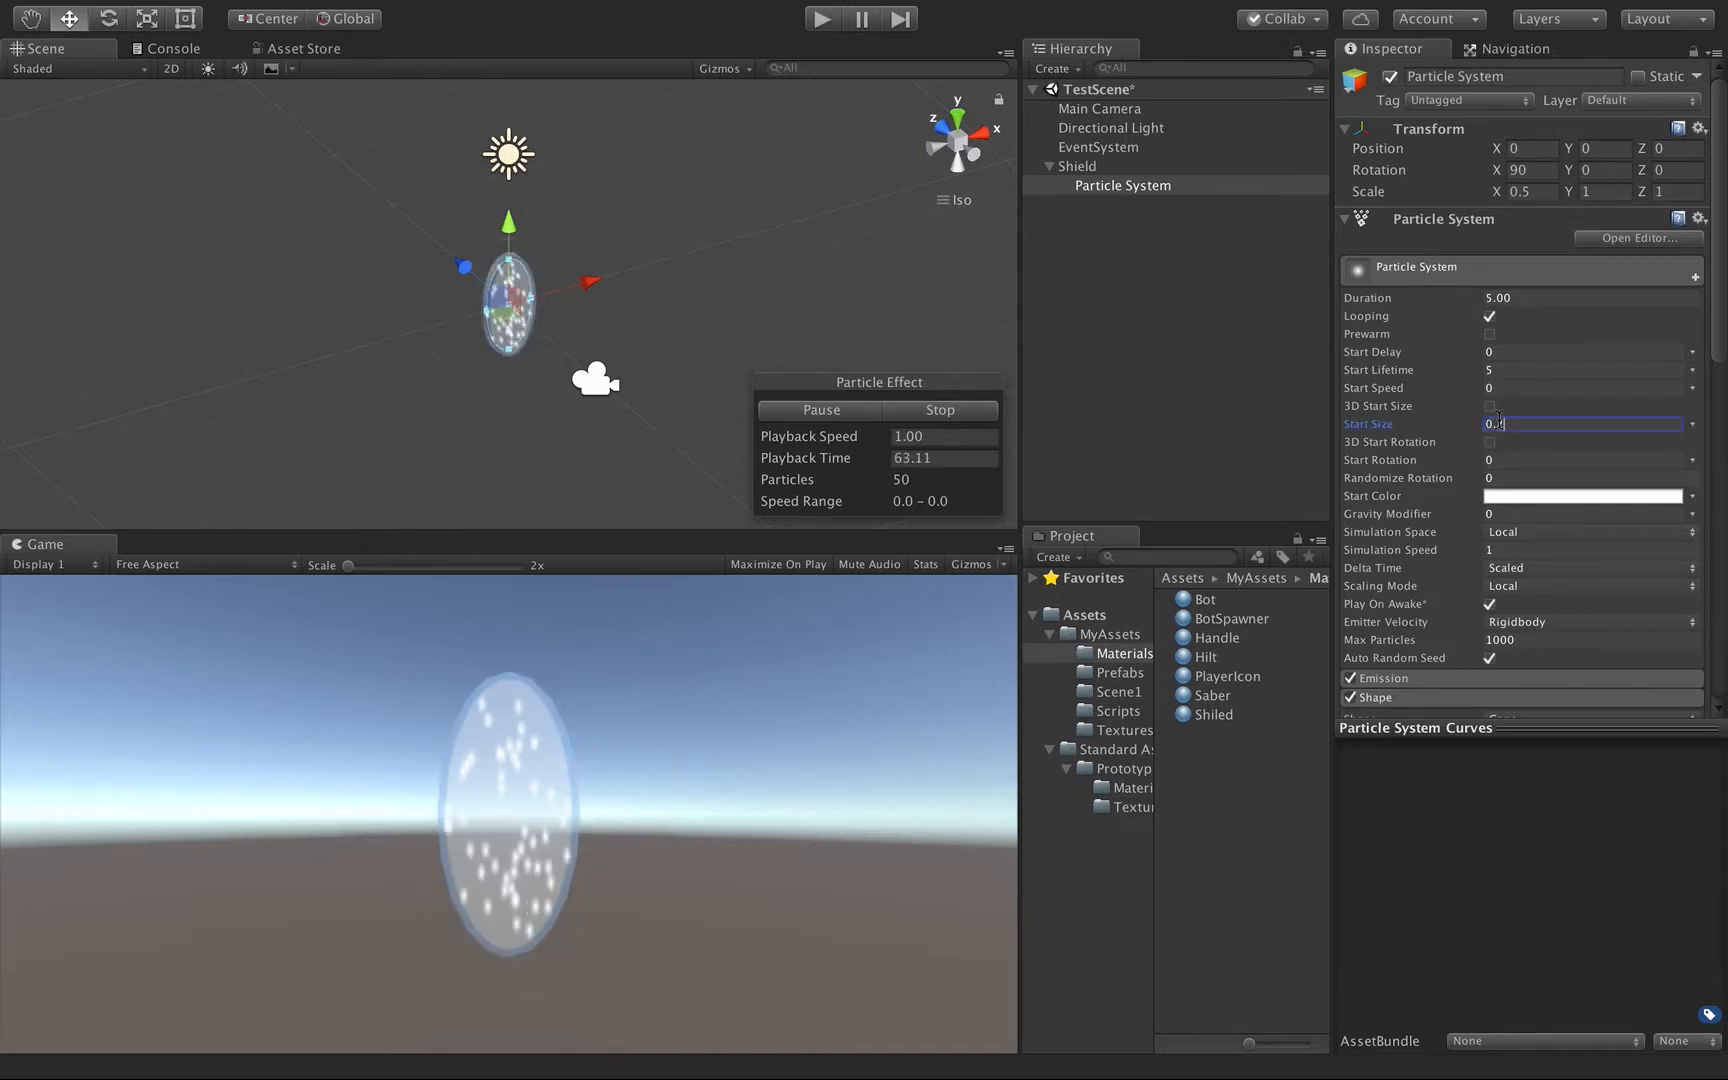
# Change the particle system's Start Color to light cyan, hex 8FEDF6FF.
pyautogui.click(1524, 496)
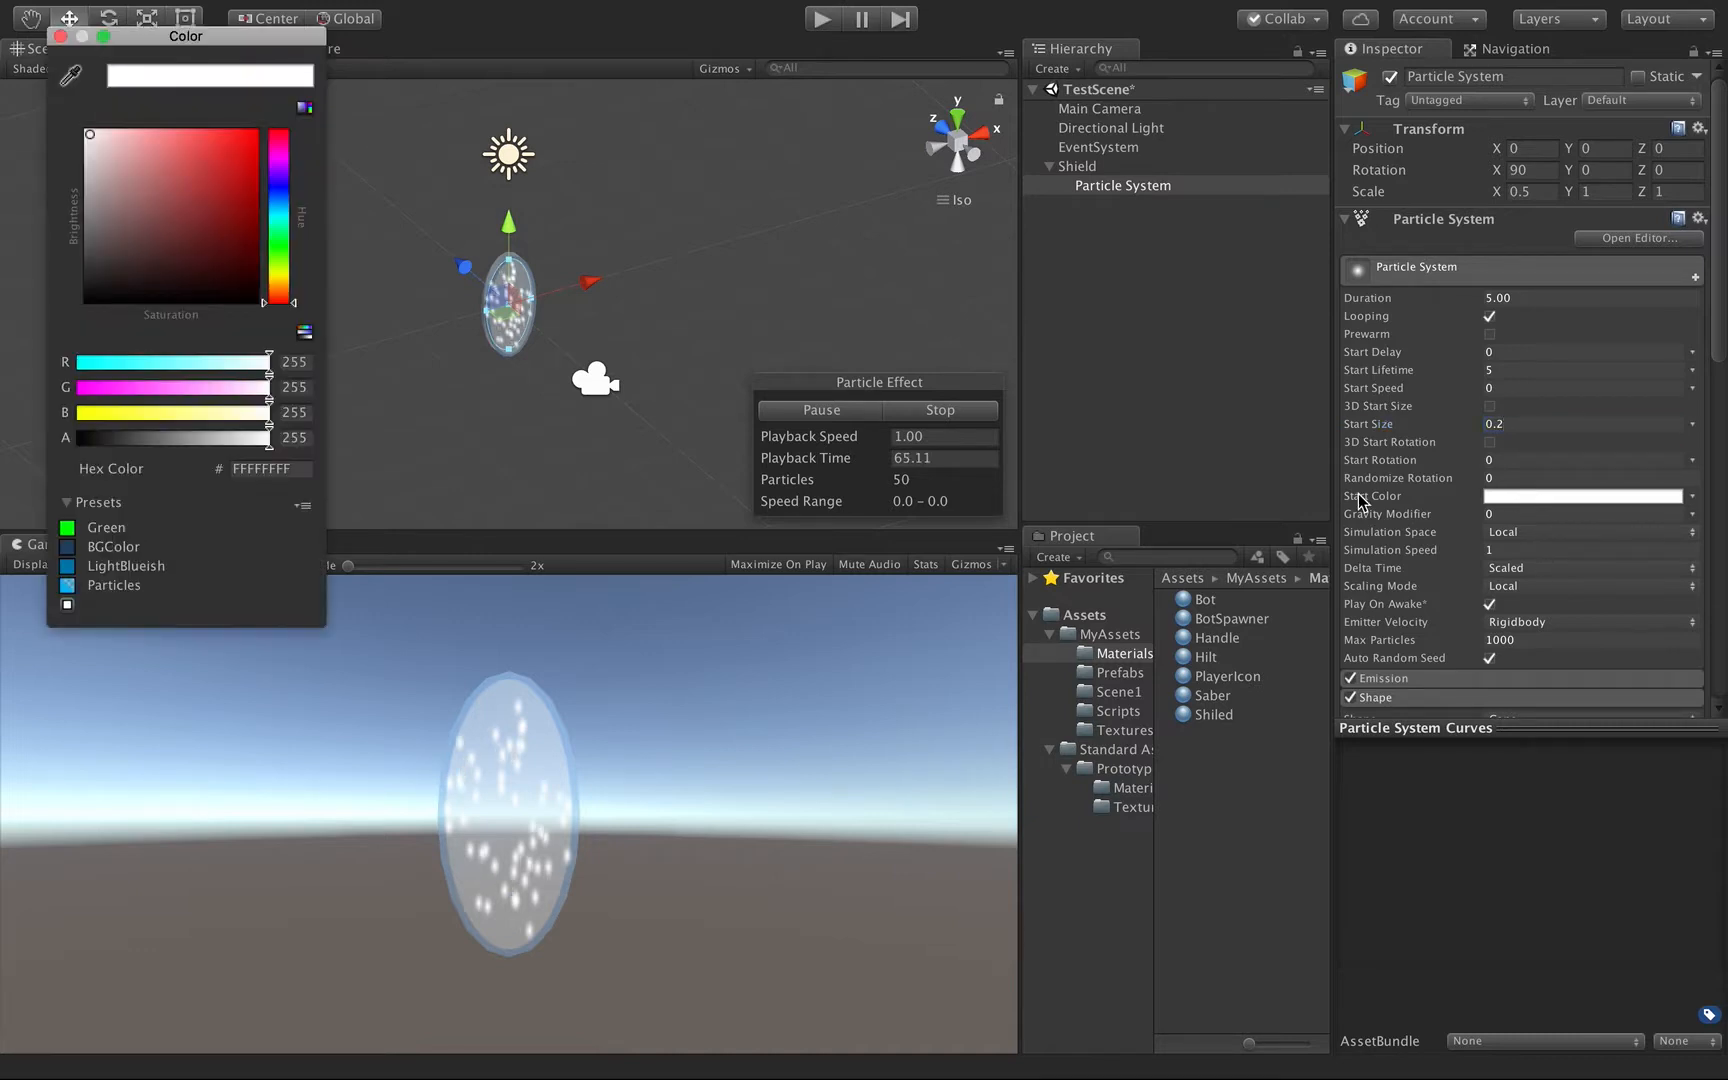
pyautogui.click(278, 186)
pyautogui.click(193, 160)
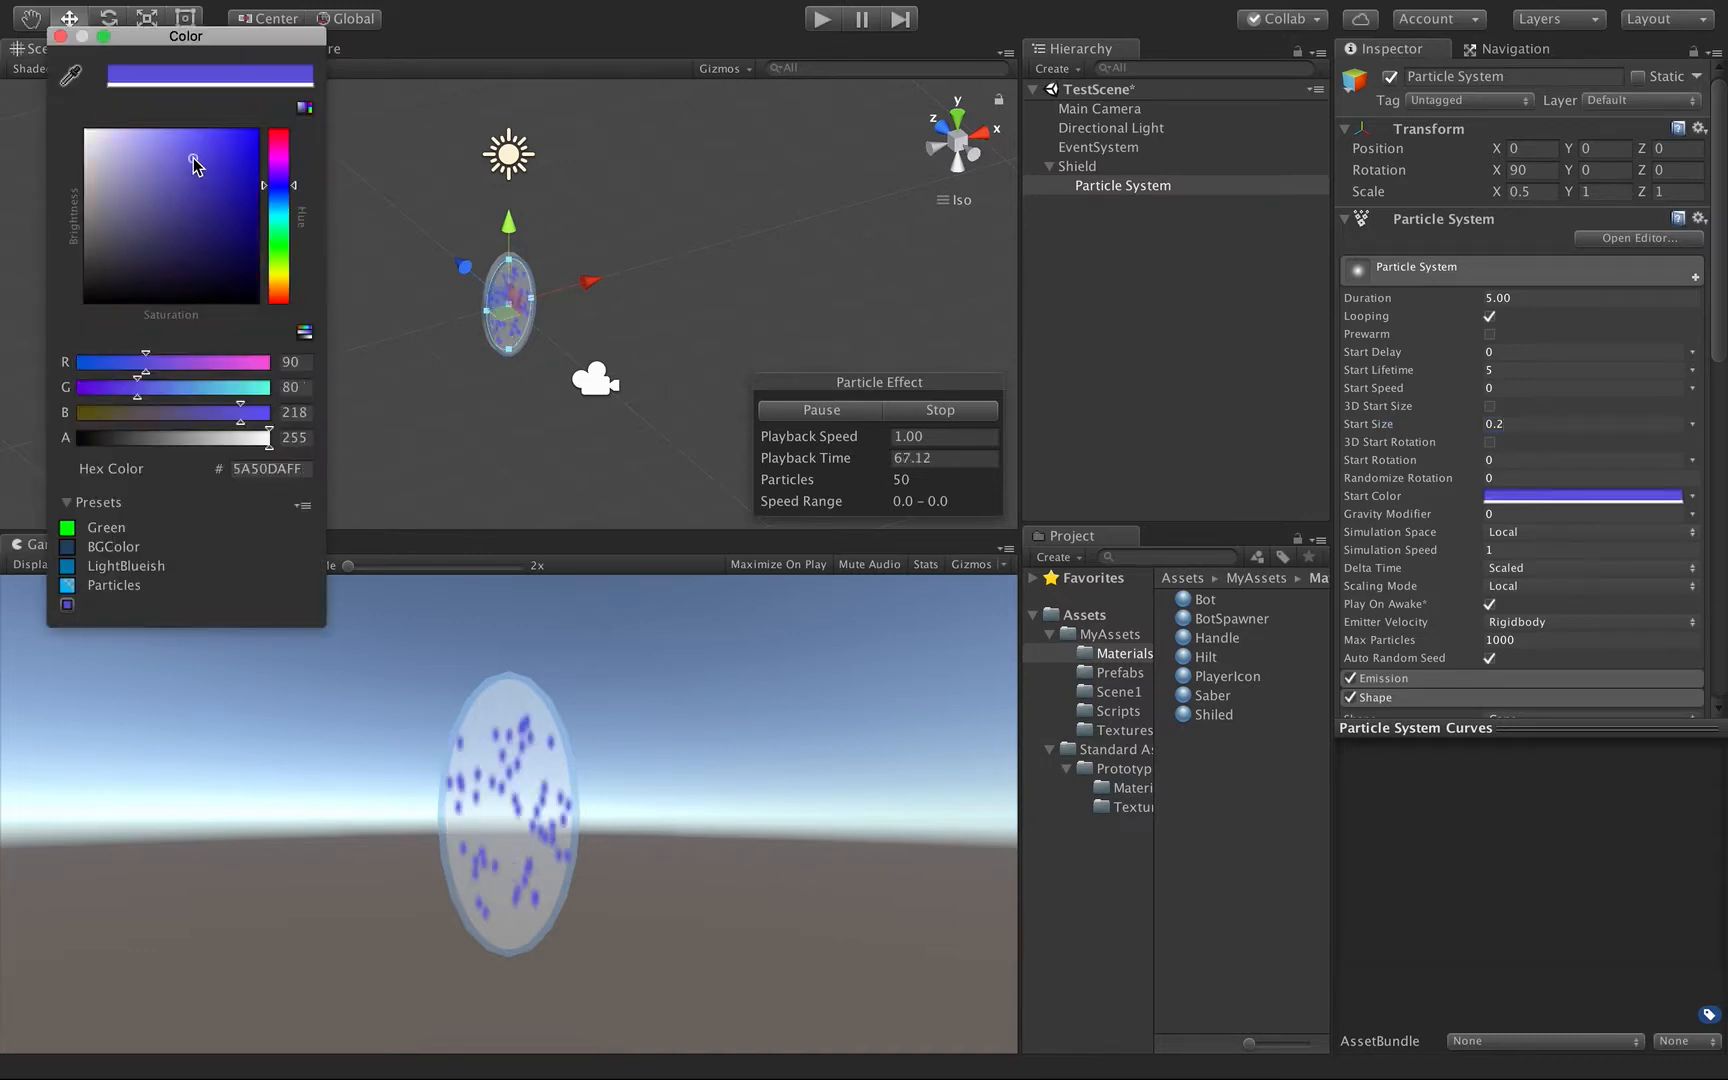
pyautogui.moveTo(166, 161)
pyautogui.mouseDown()
pyautogui.moveTo(143, 126)
pyautogui.moveTo(154, 212)
pyautogui.moveTo(93, 217)
pyautogui.moveTo(80, 196)
pyautogui.moveTo(150, 210)
pyautogui.moveTo(158, 140)
pyautogui.mouseUp()
pyautogui.click(271, 212)
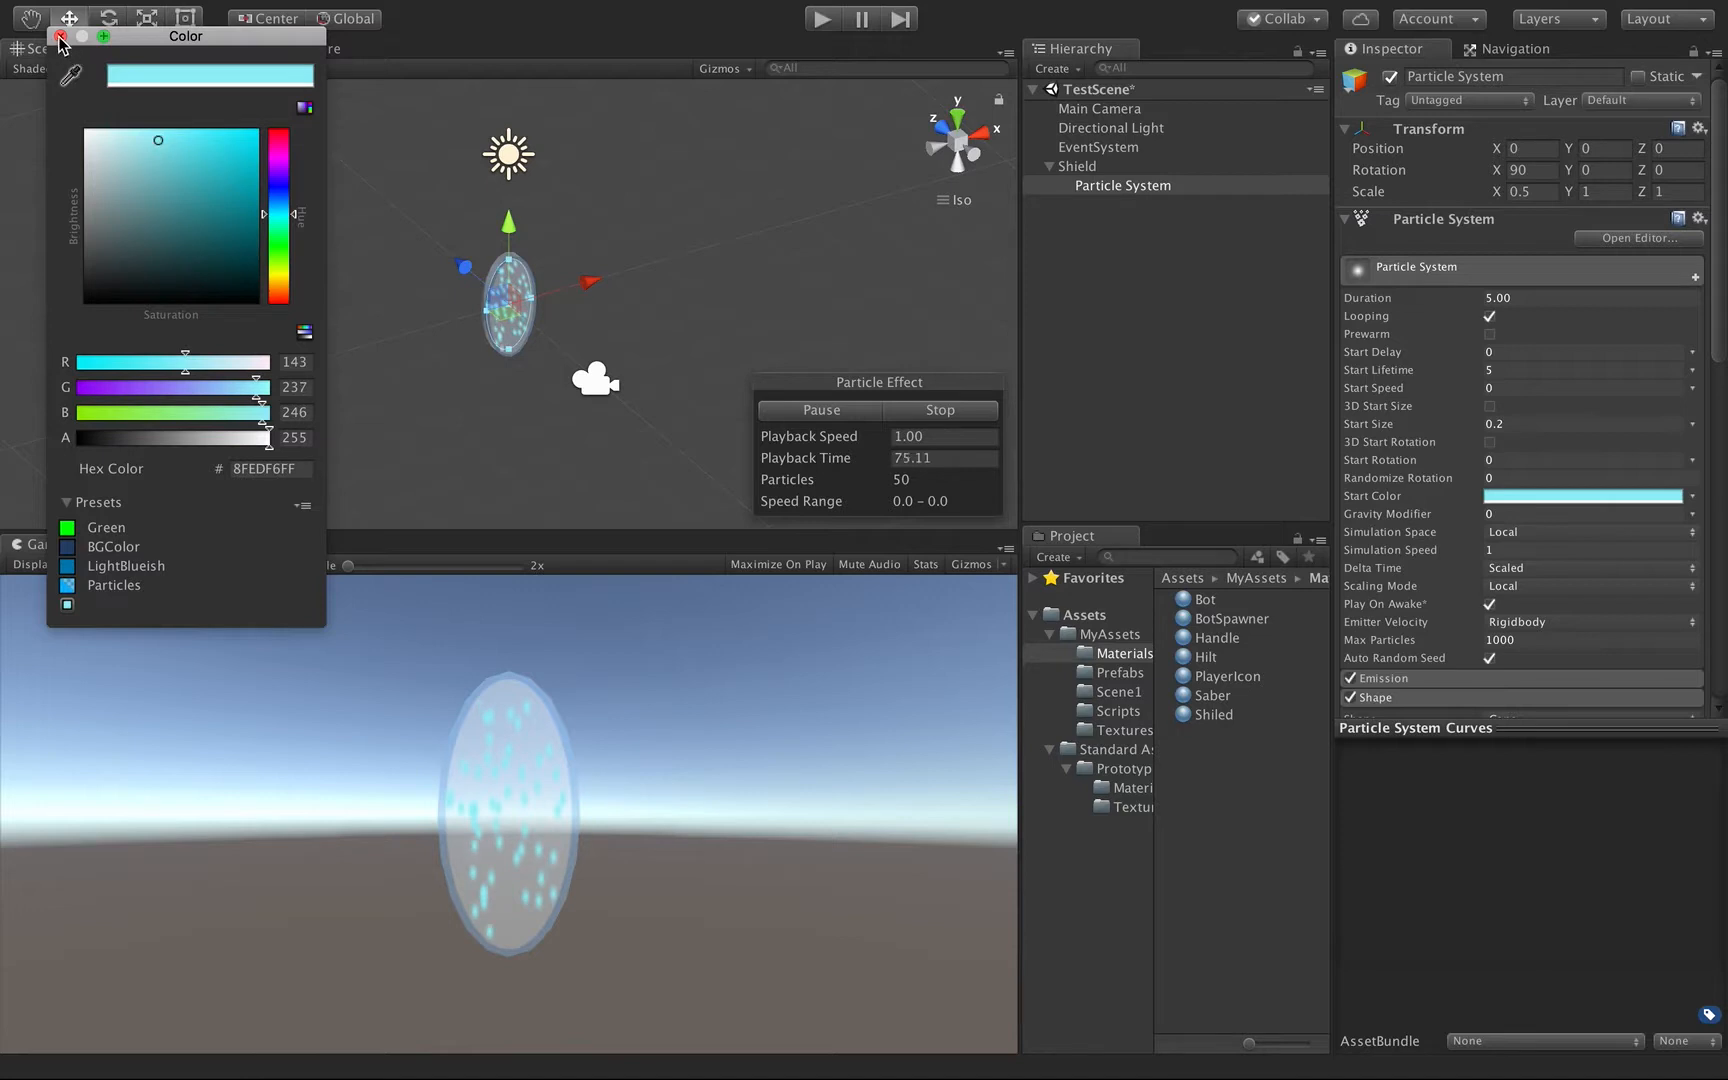
pyautogui.click(60, 37)
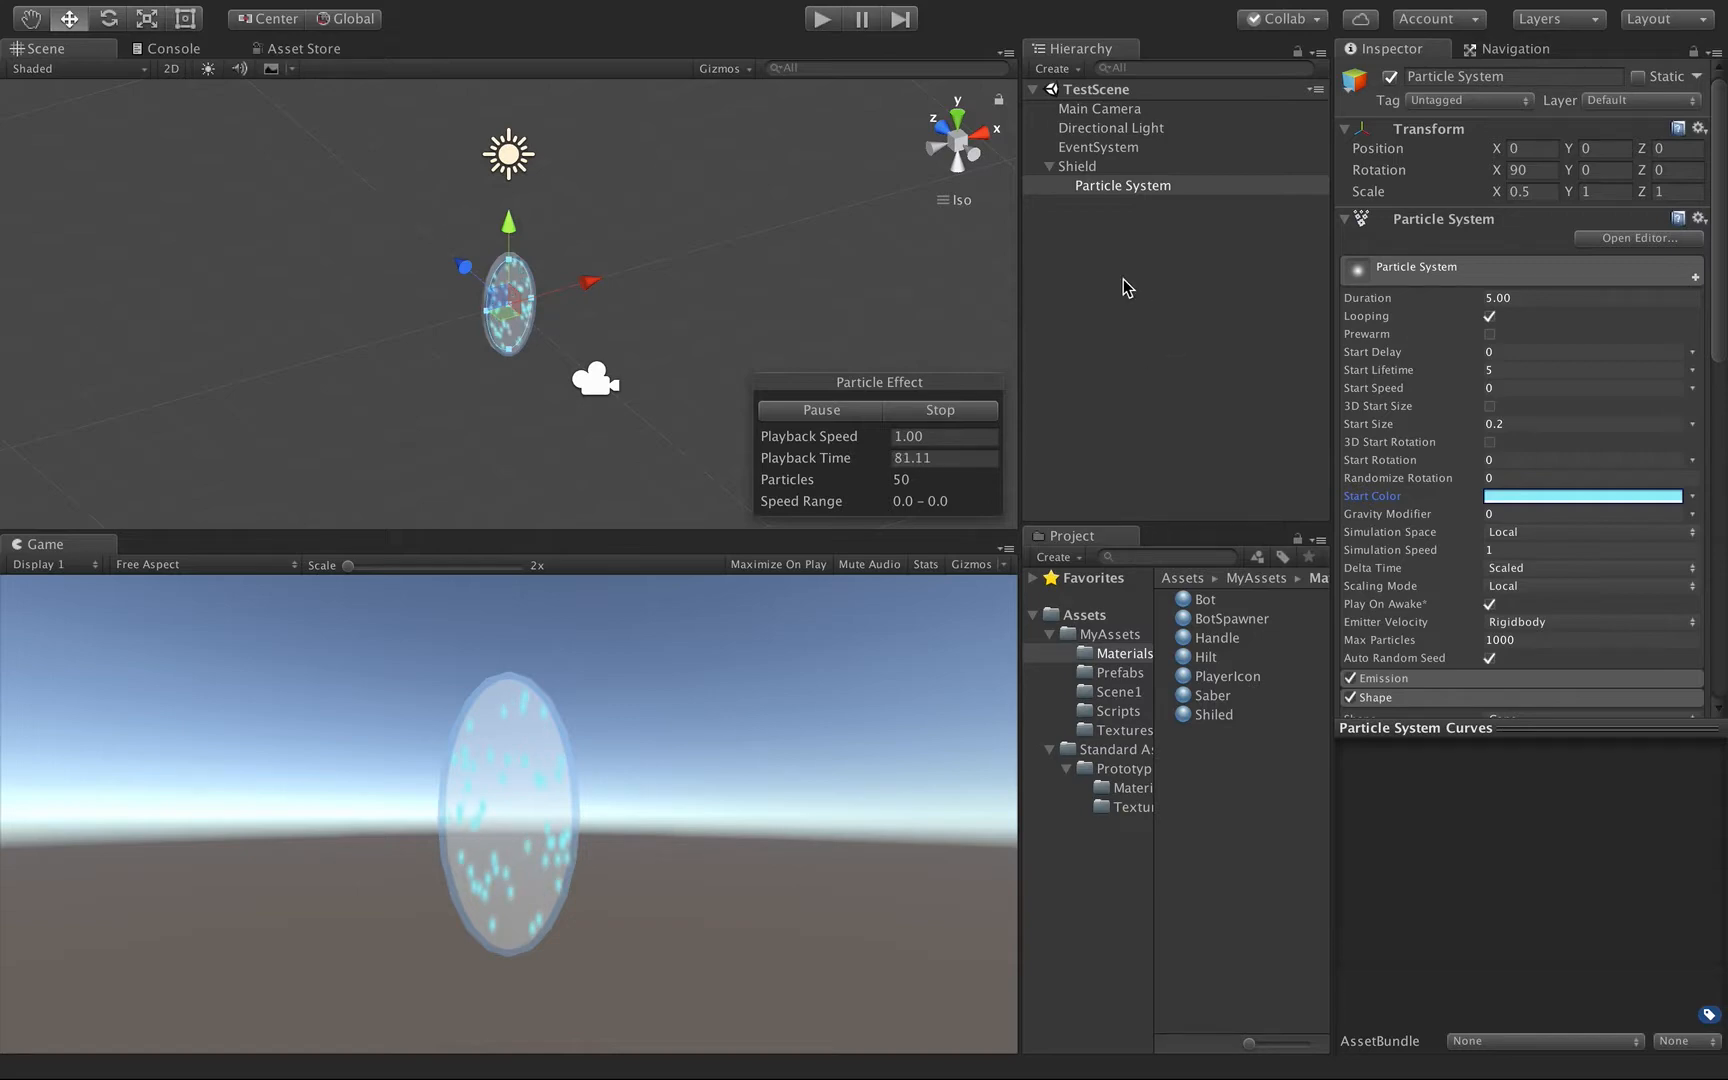
# Collapse the Shield's material settings and save the Shield object as a prefab in the Prefabs folder.
pyautogui.click(1077, 167)
pyautogui.scroll(-5, 1485, 442)
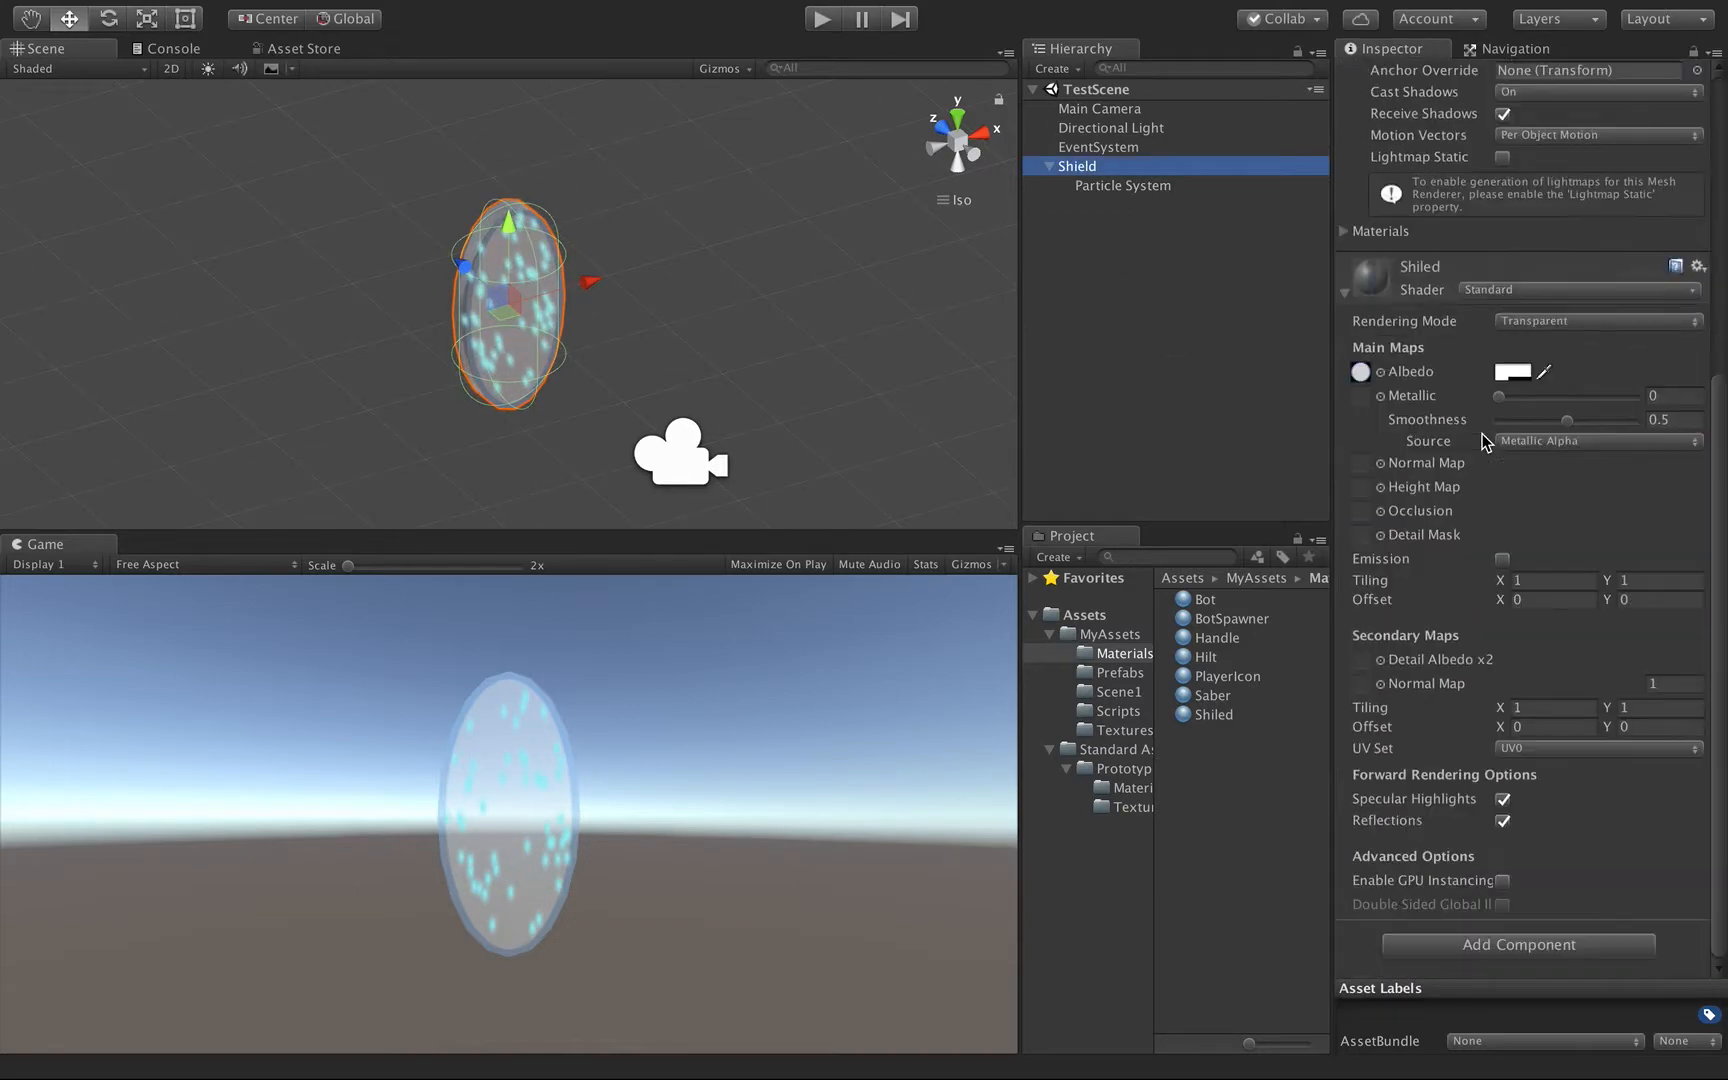
pyautogui.scroll(5, 1485, 442)
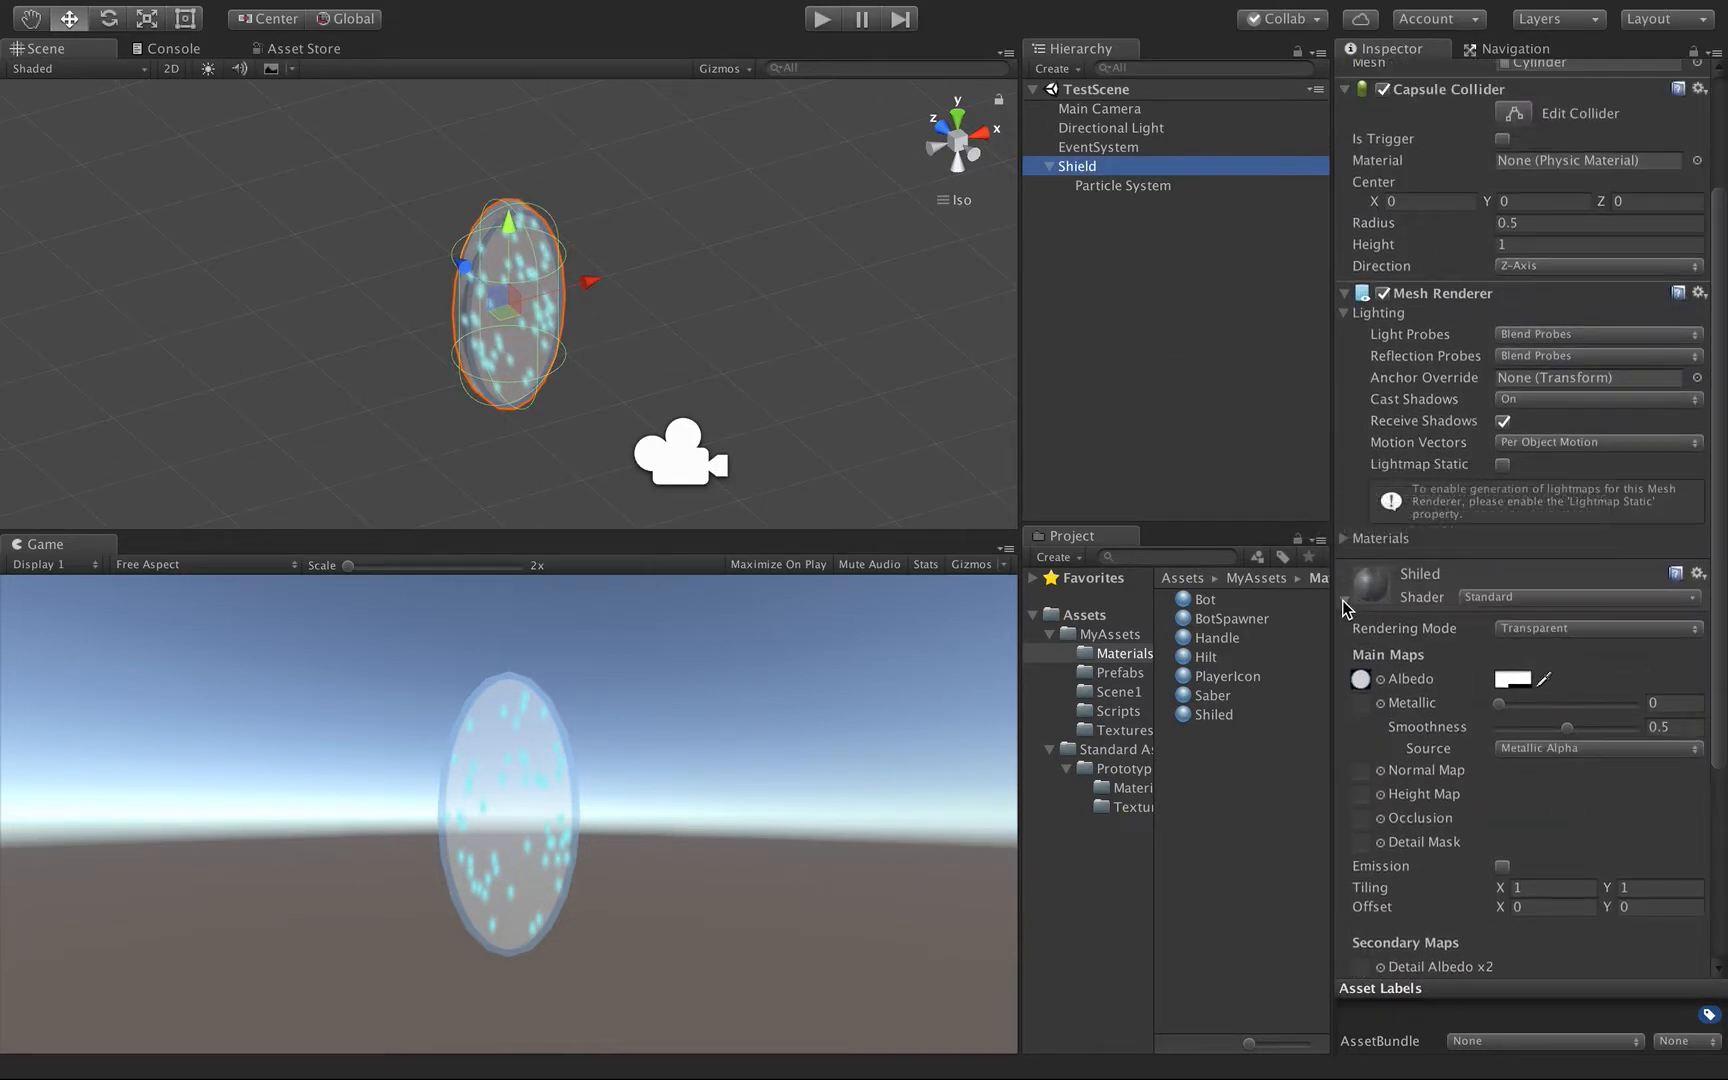
pyautogui.click(1345, 612)
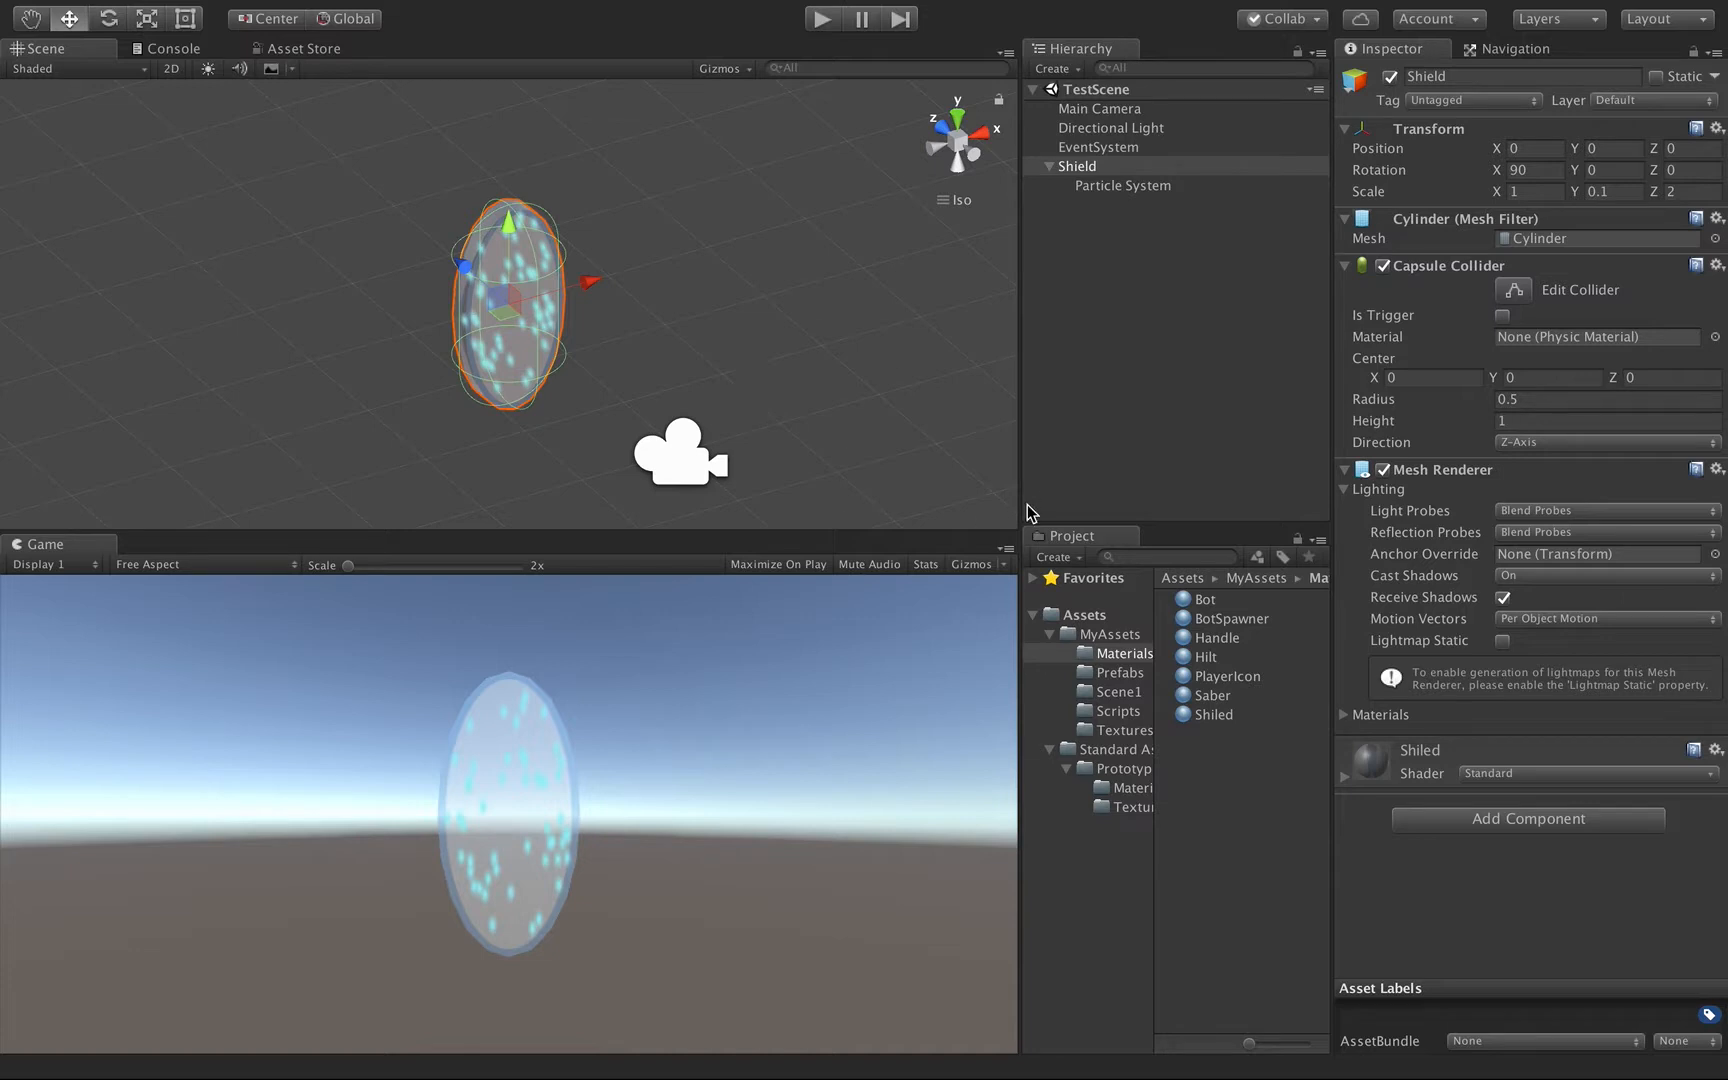
pyautogui.click(1118, 673)
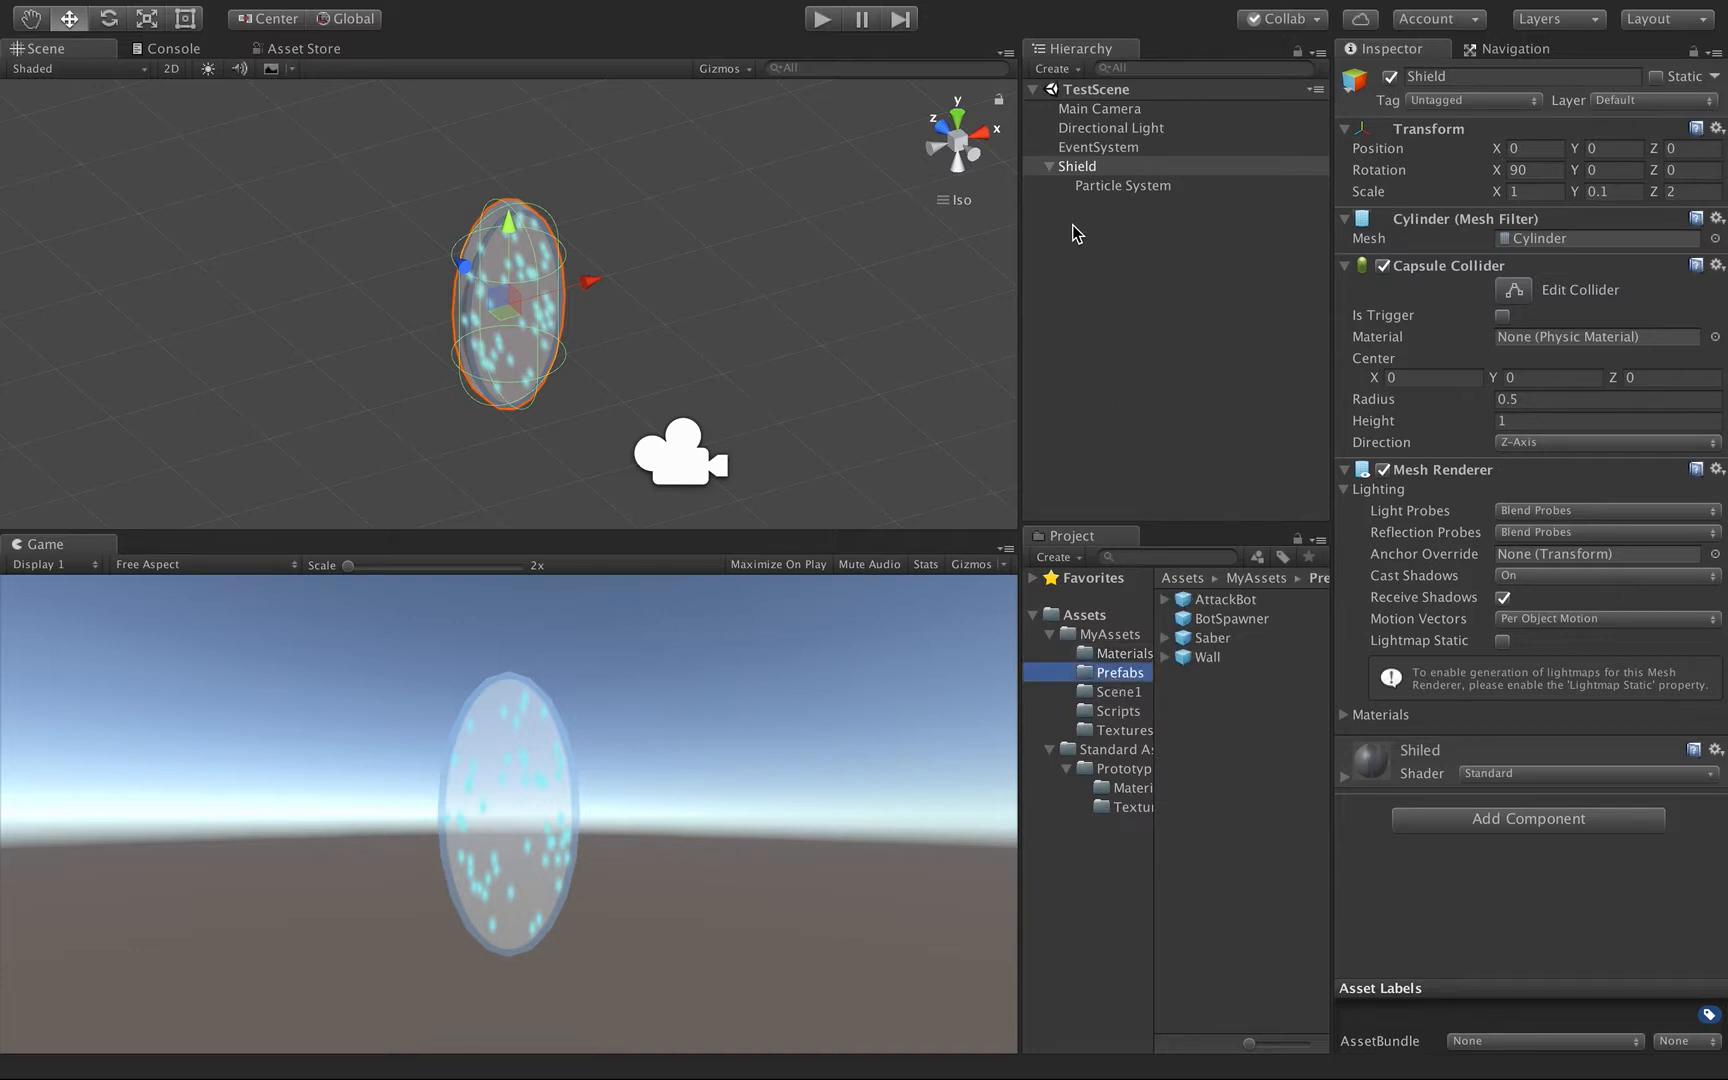
pyautogui.moveTo(1077, 174); pyautogui.dragTo(1200, 712)
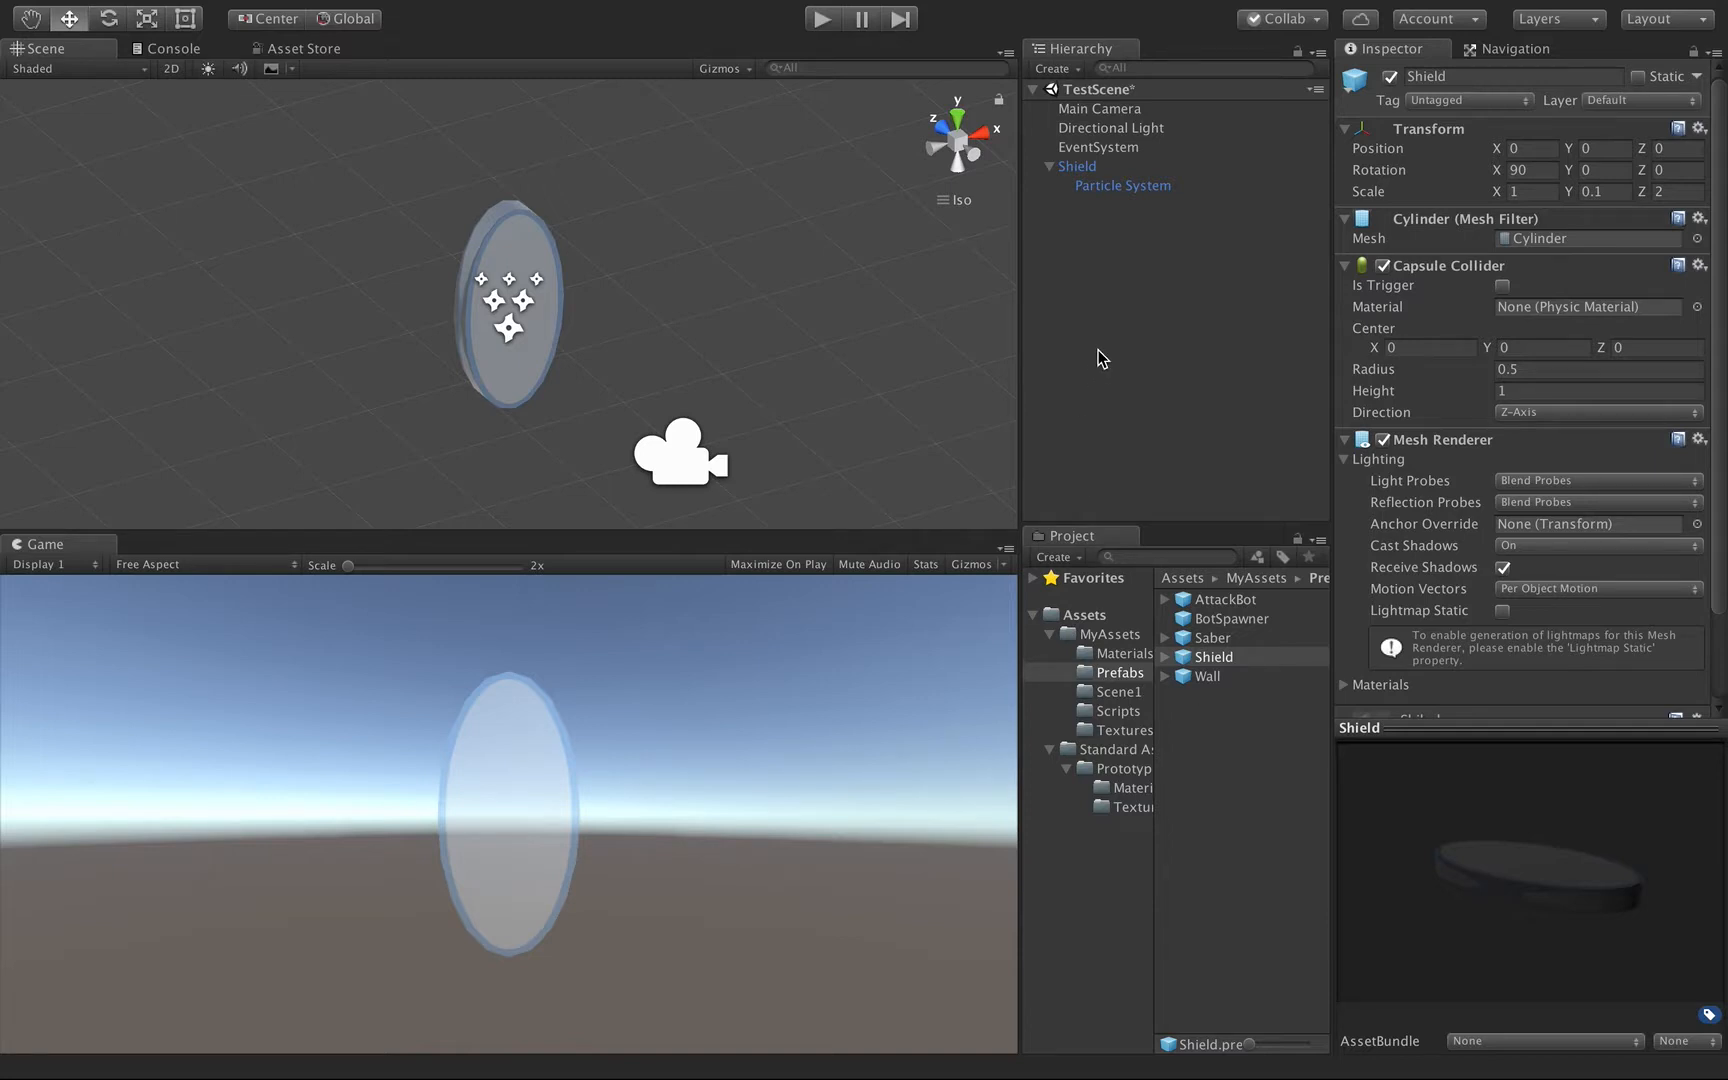
# Open Scene1 from MyAssets and set the X position of the Saber under Player to 1.
pyautogui.click(1102, 635)
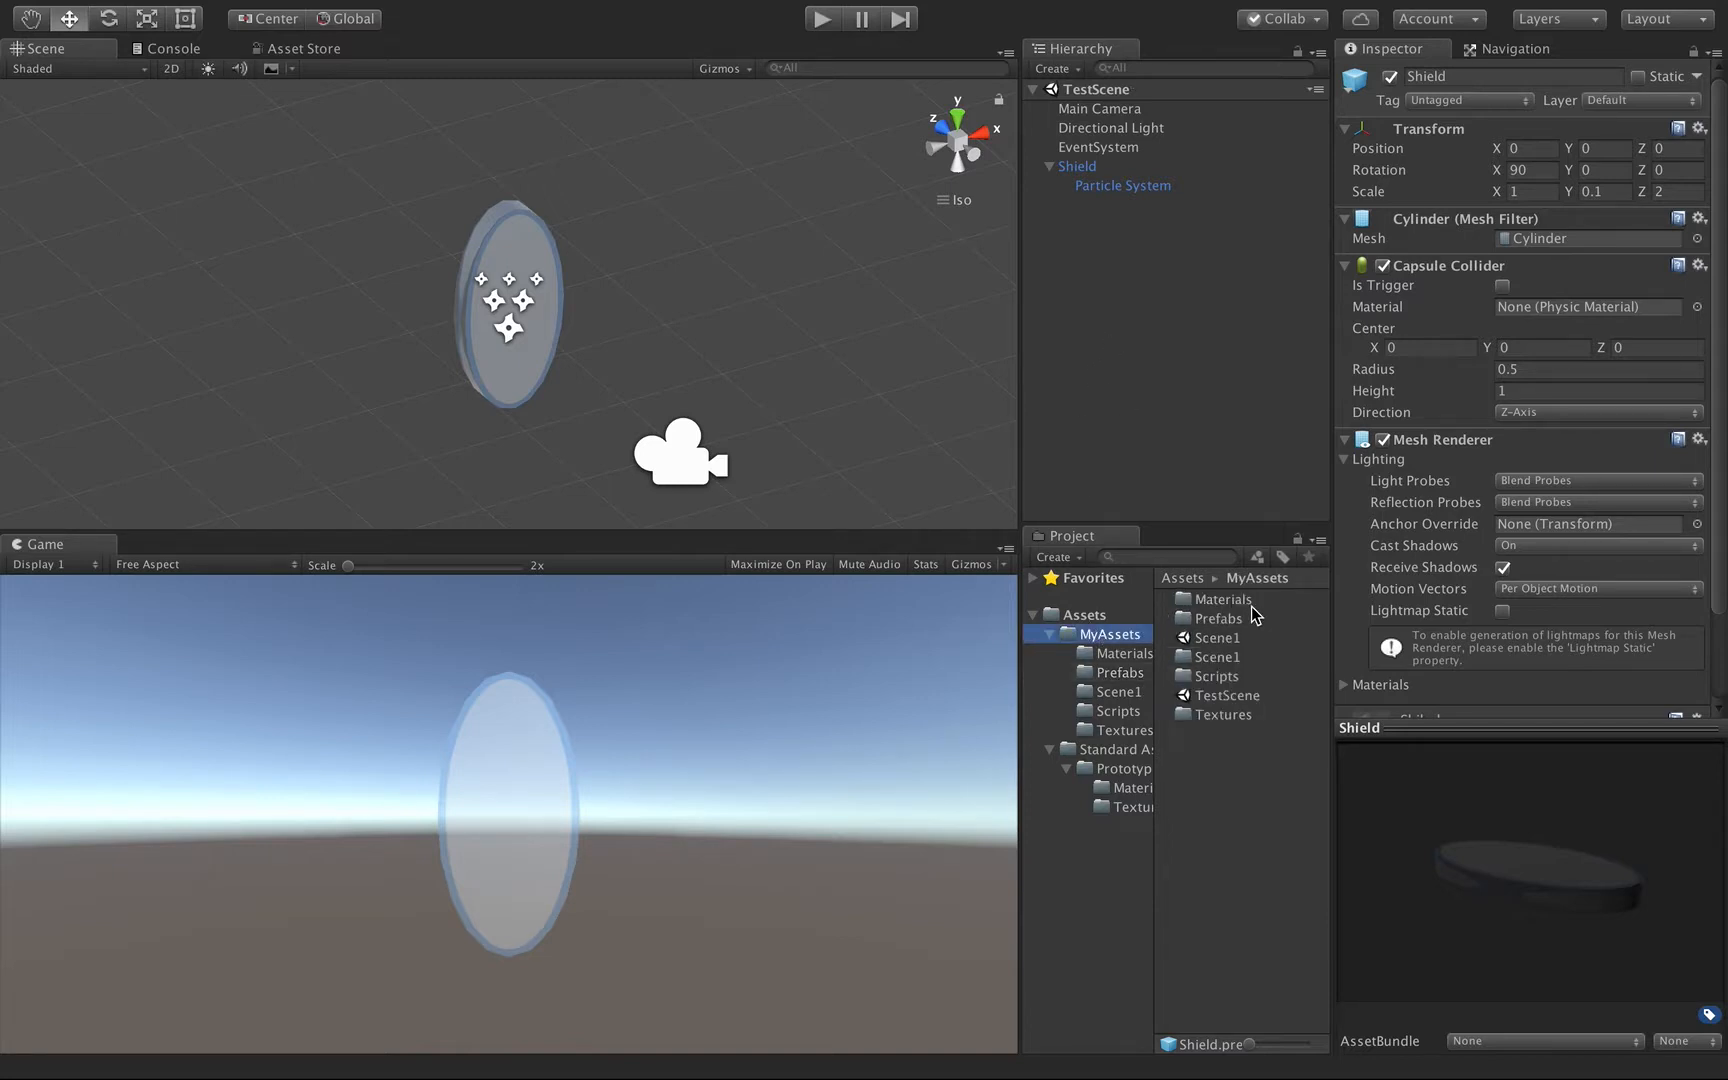
pyautogui.doubleClick(1216, 638)
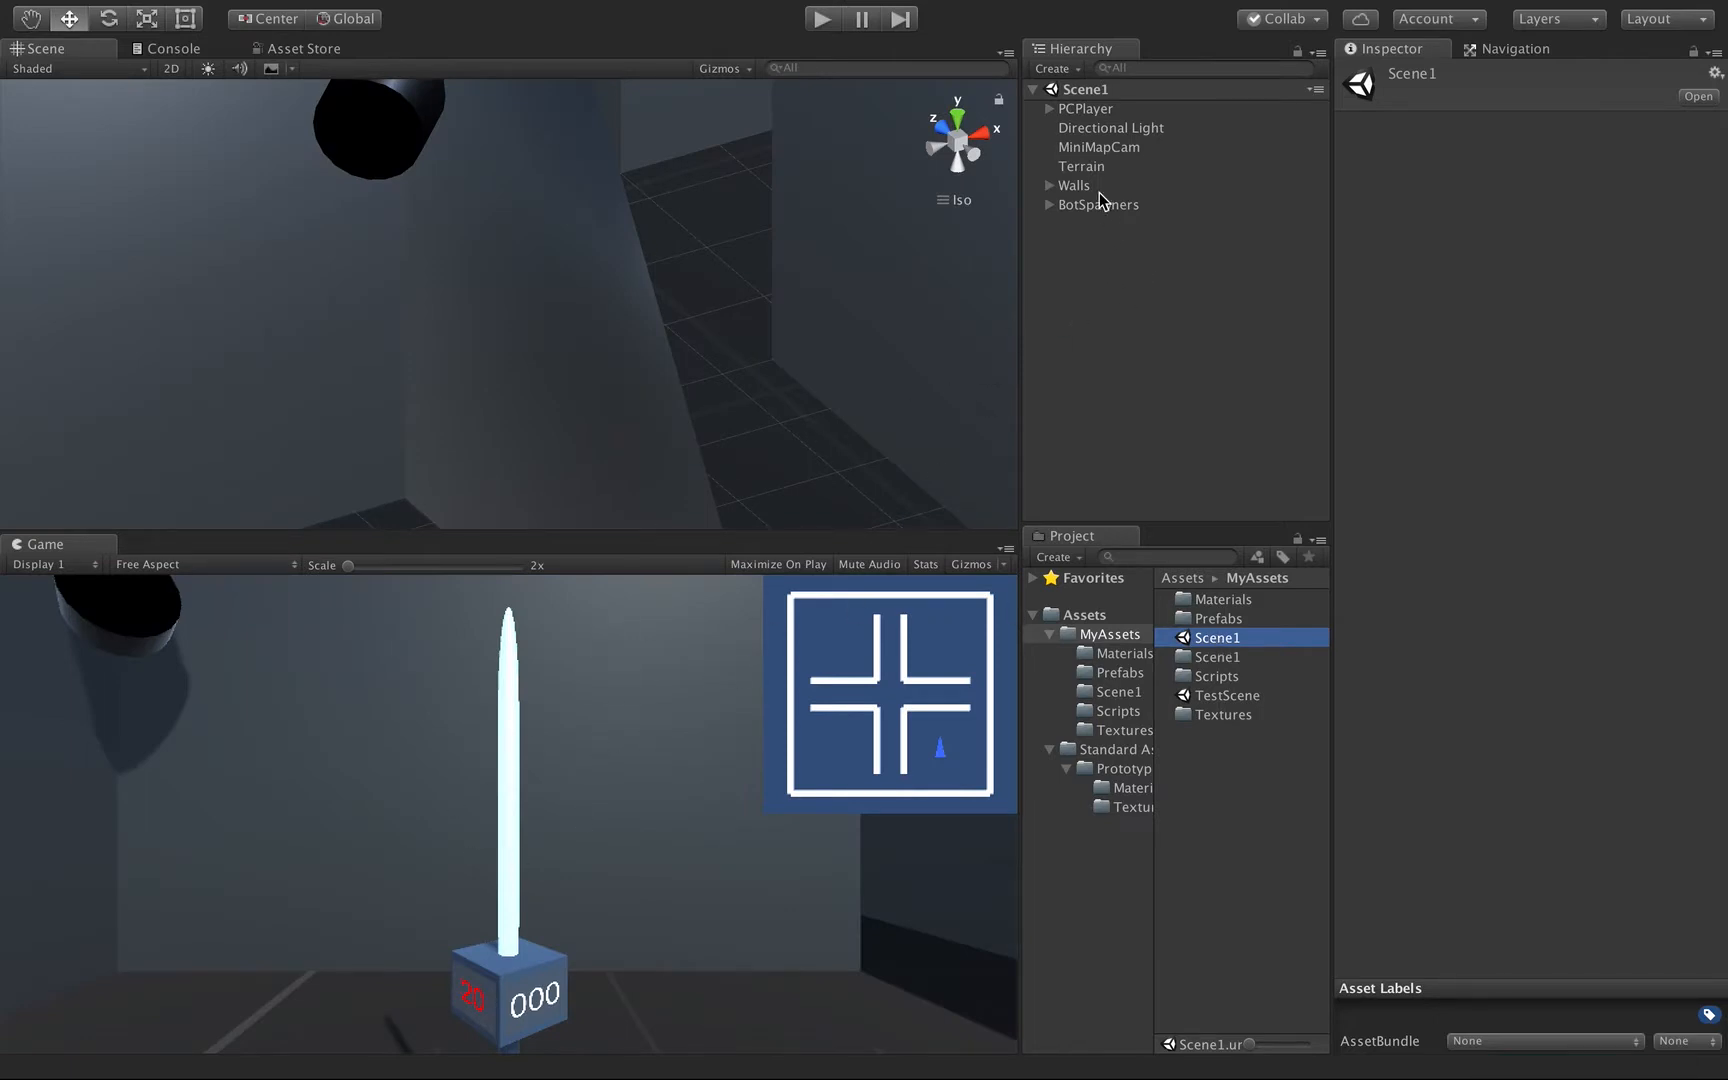
pyautogui.click(1047, 109)
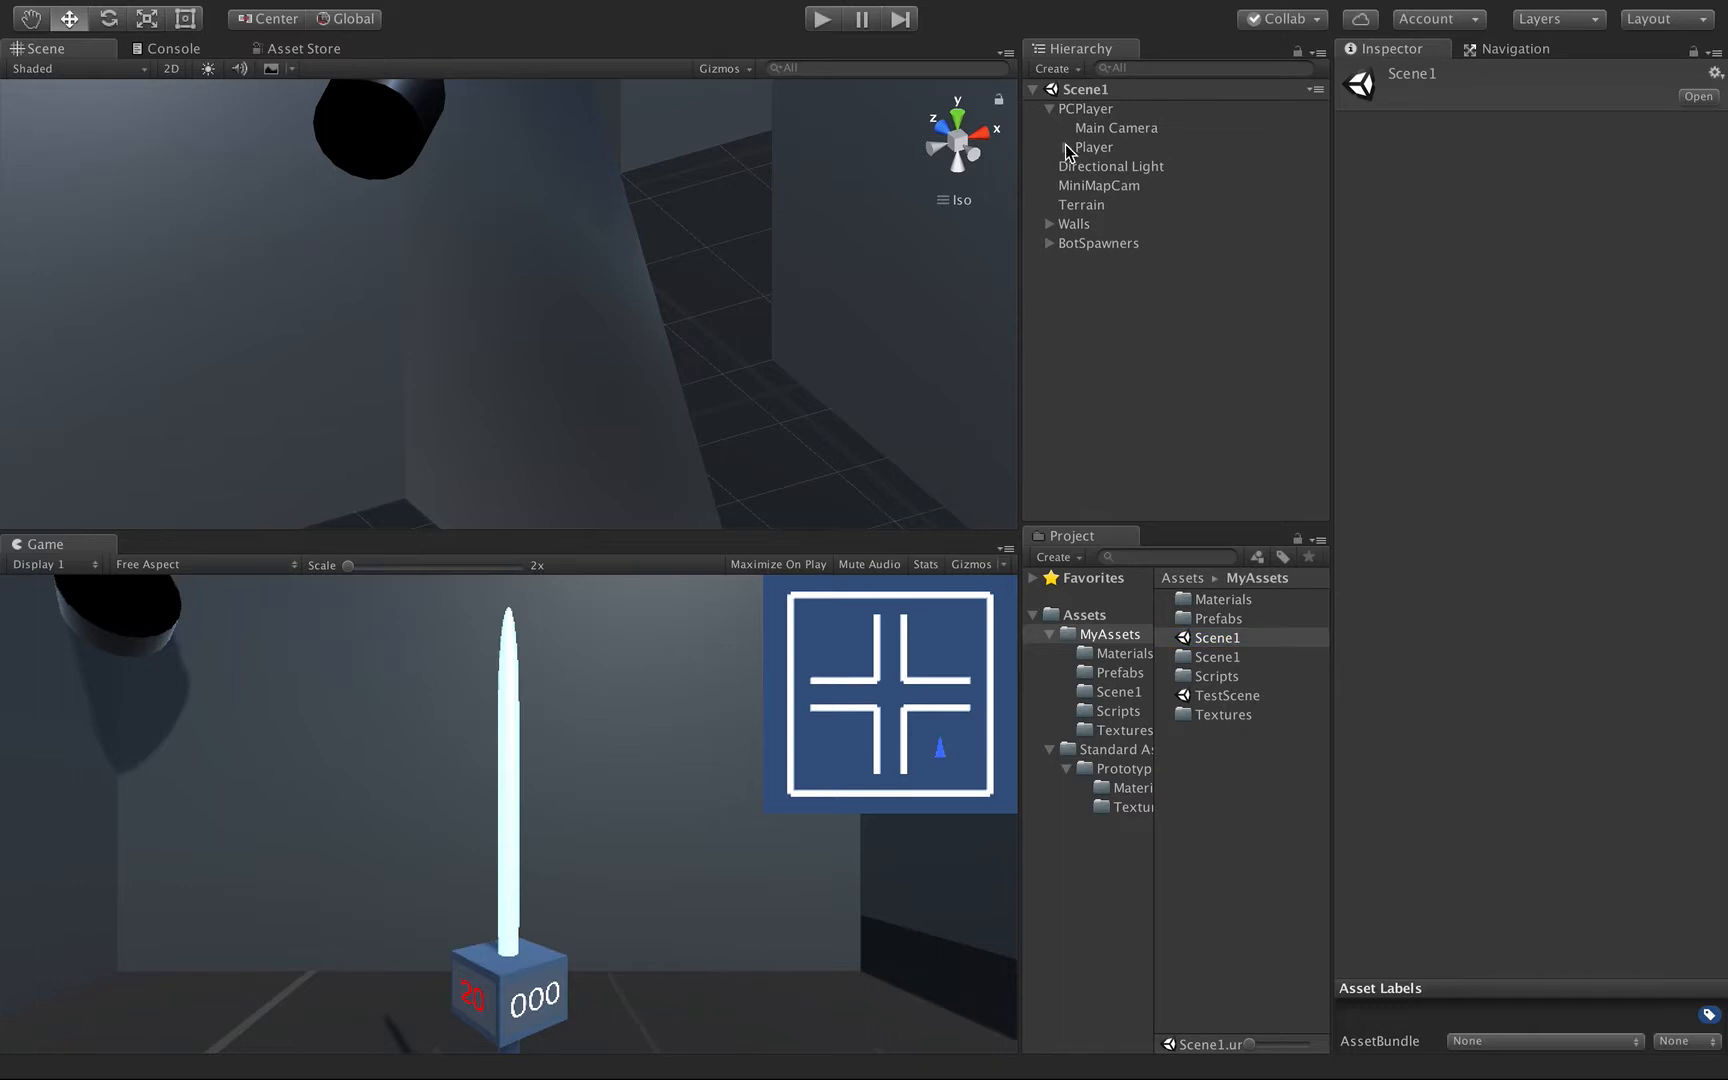
pyautogui.click(1066, 148)
pyautogui.click(1106, 187)
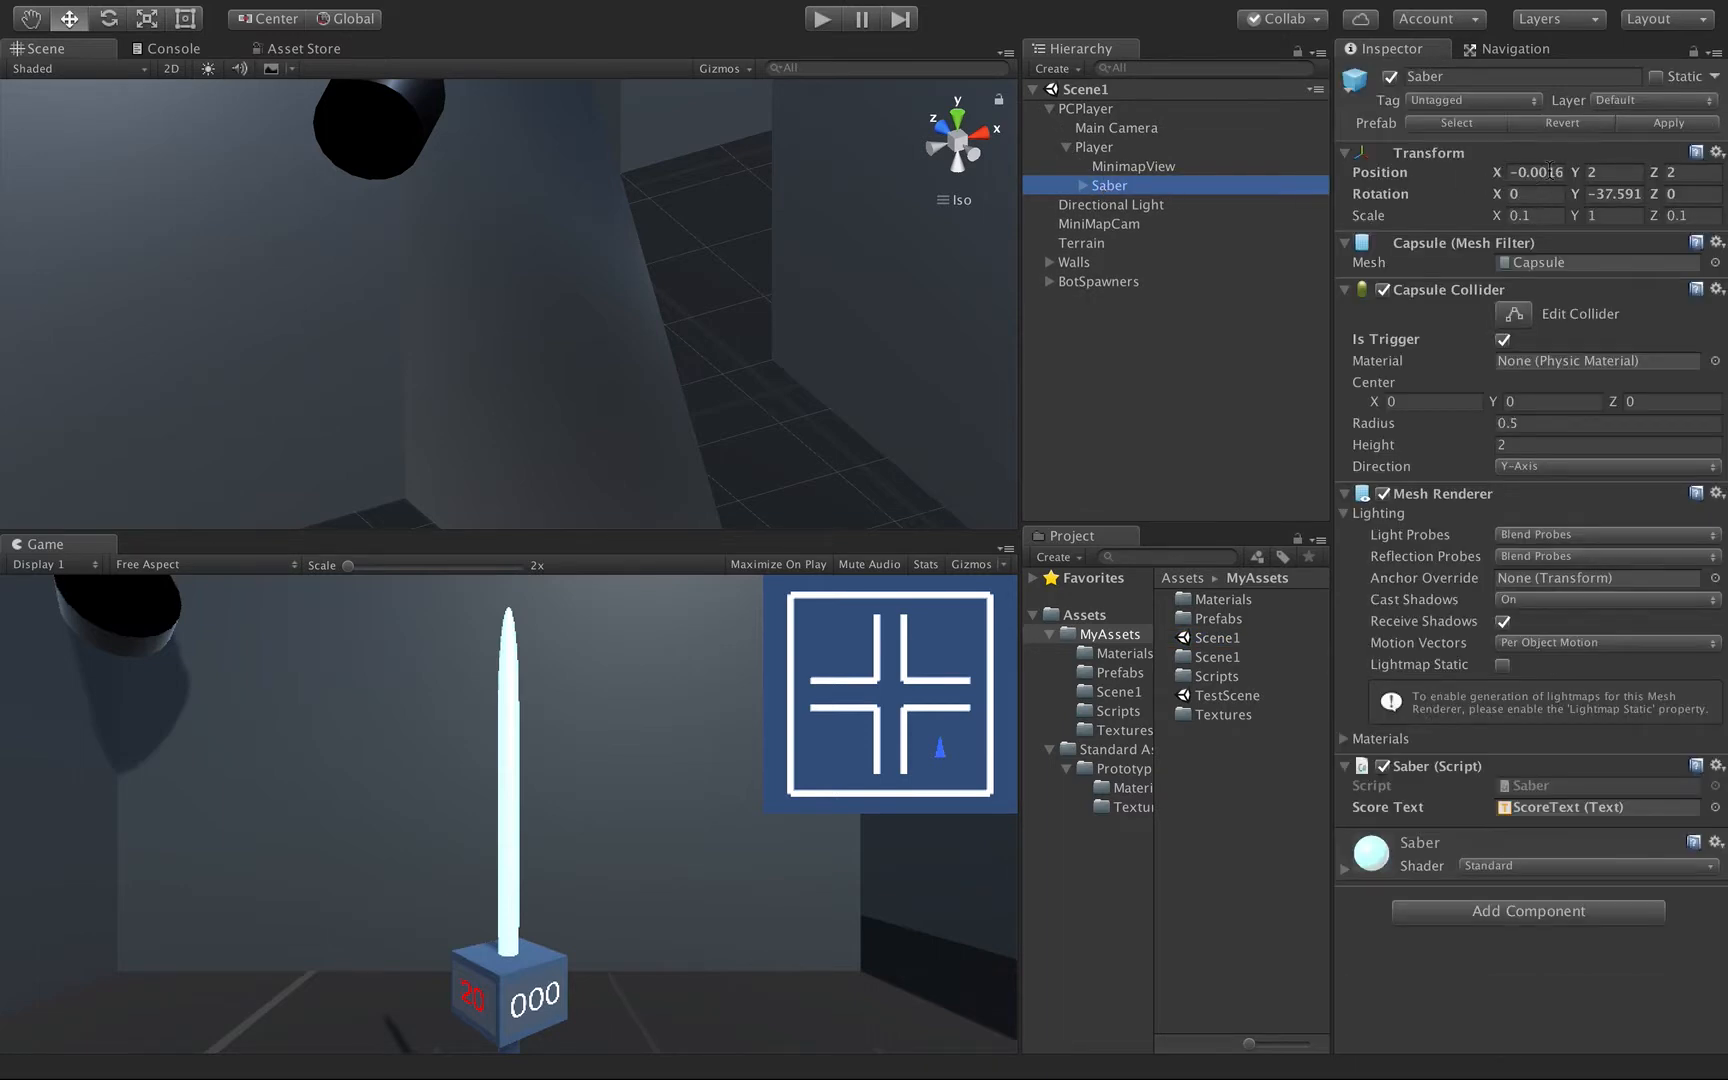
pyautogui.click(1548, 170)
pyautogui.write('1')
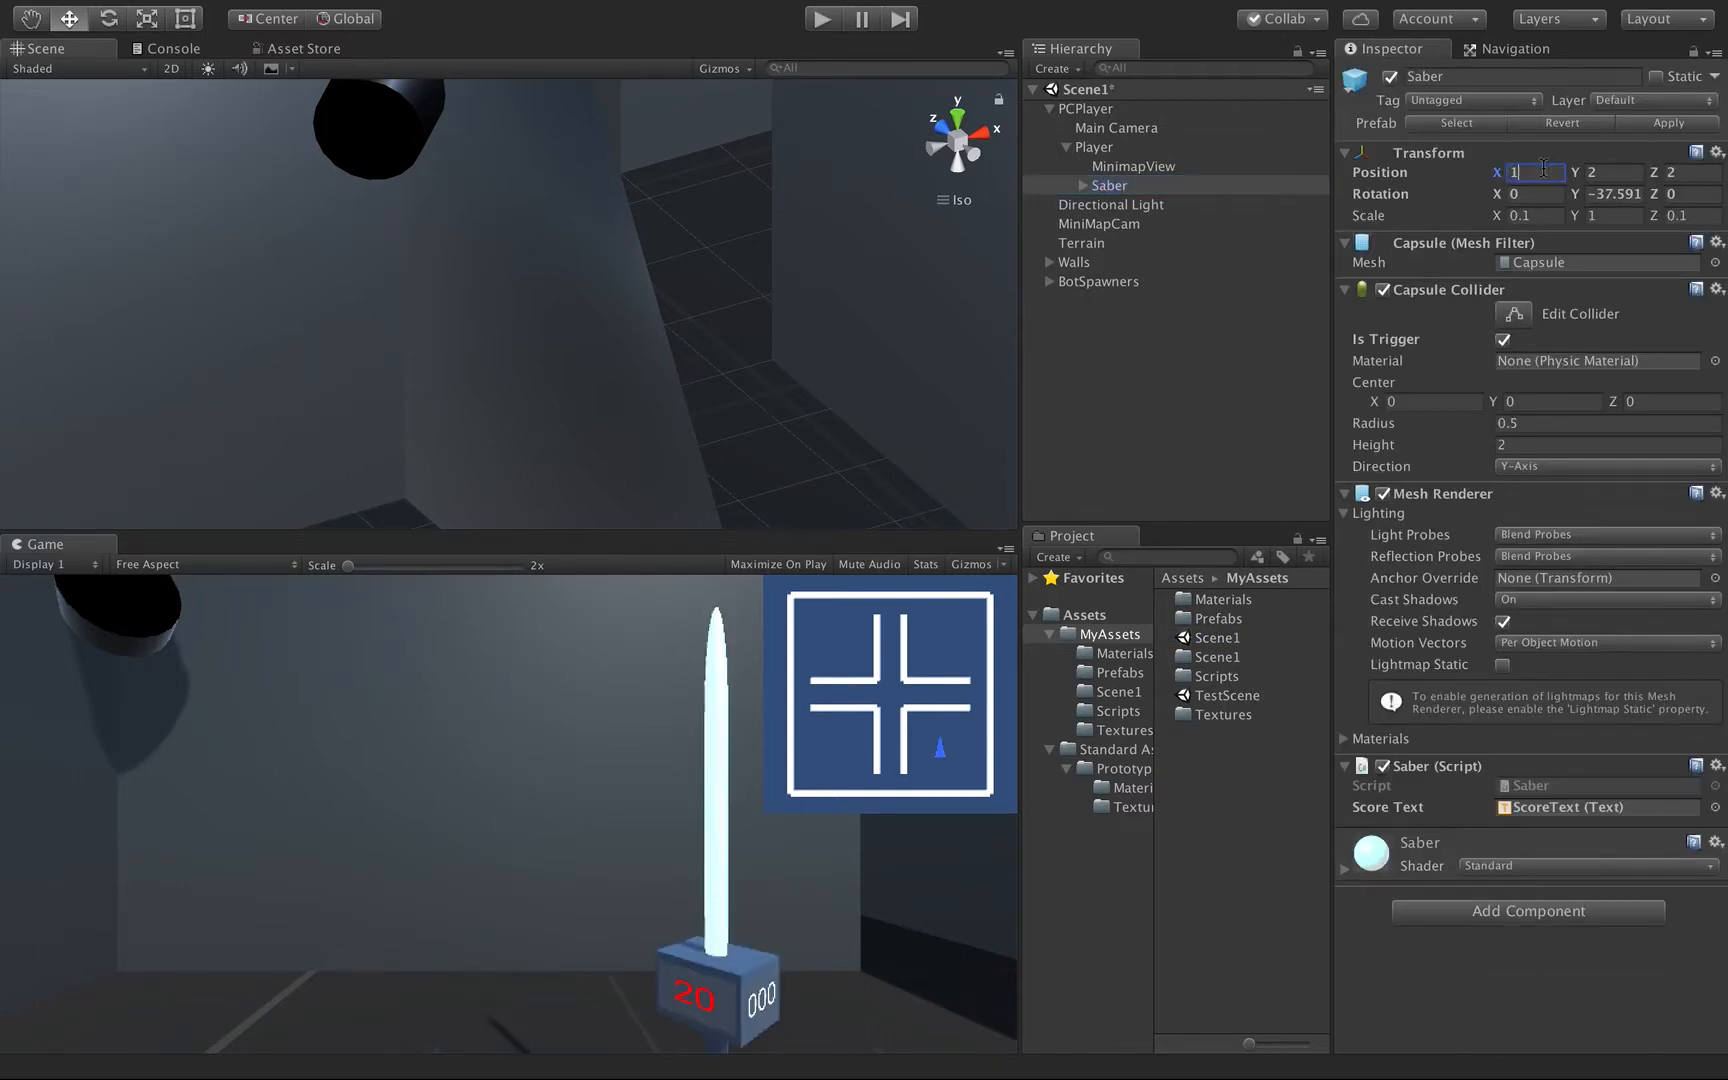
# Add the Shield prefab to the scene as a child of Player.
pyautogui.doubleClick(1217, 620)
pyautogui.click(1210, 660)
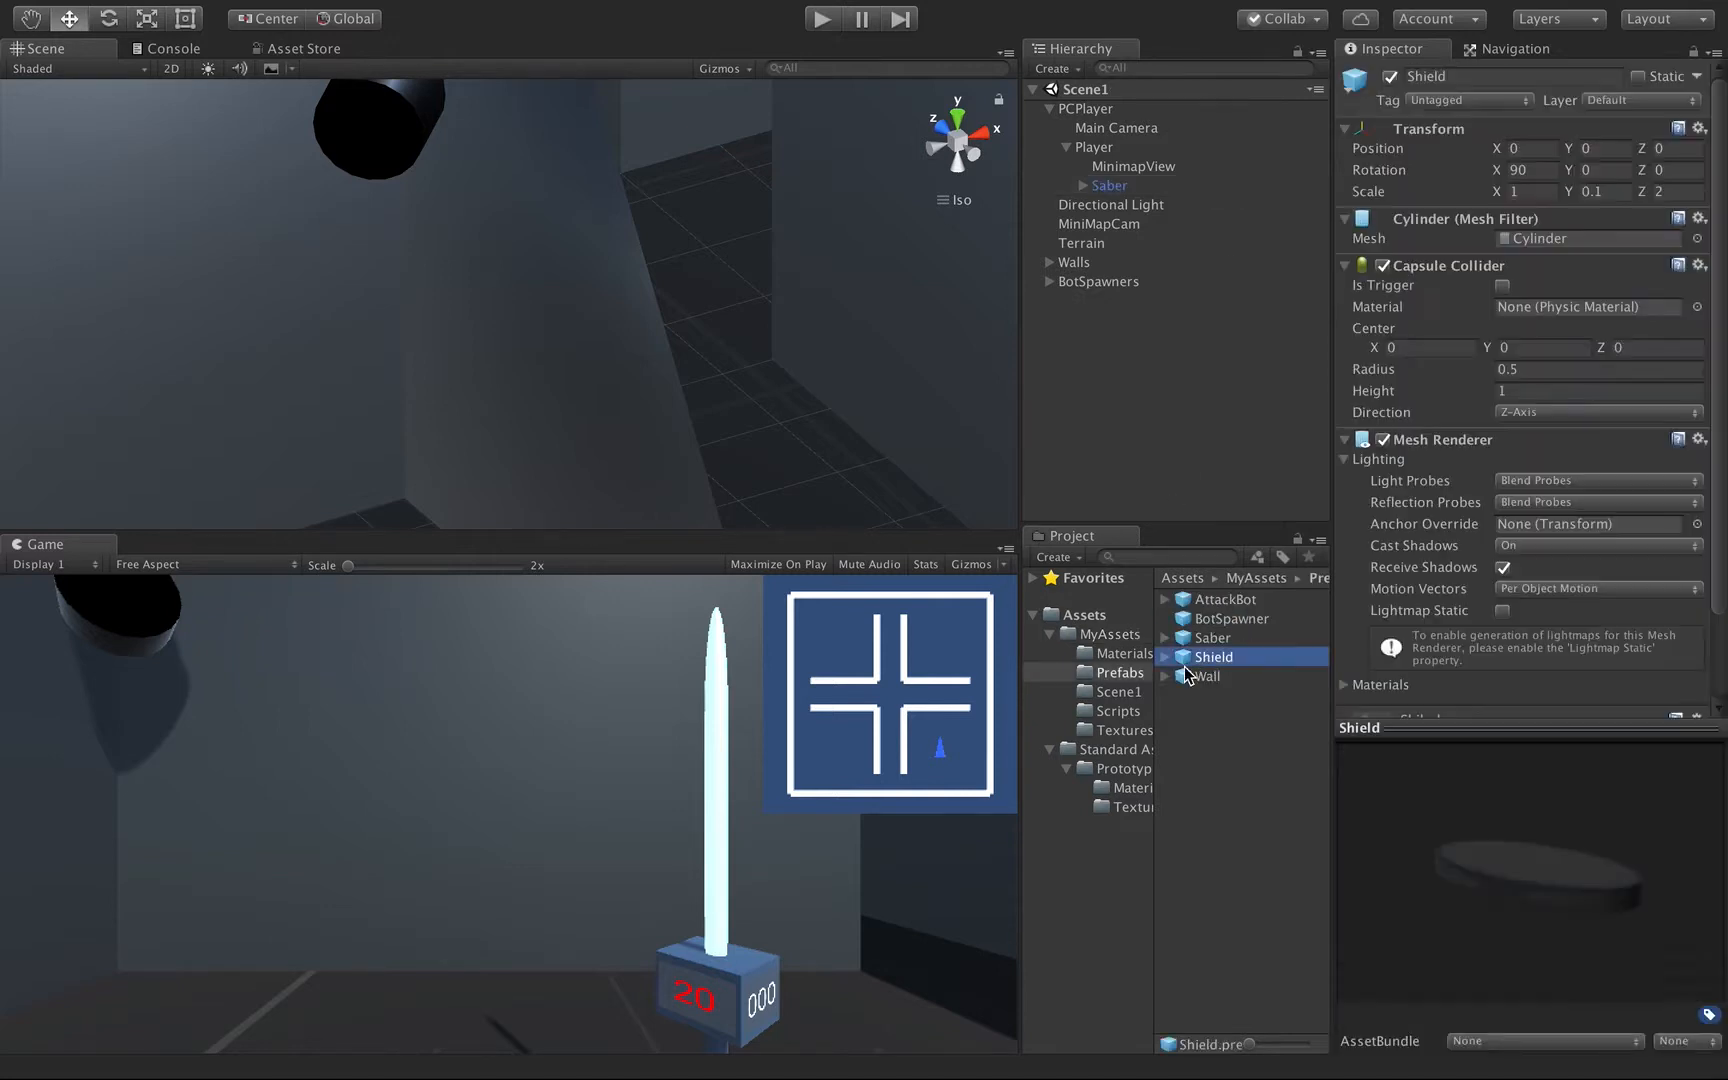
pyautogui.moveTo(1198, 664); pyautogui.dragTo(1103, 200)
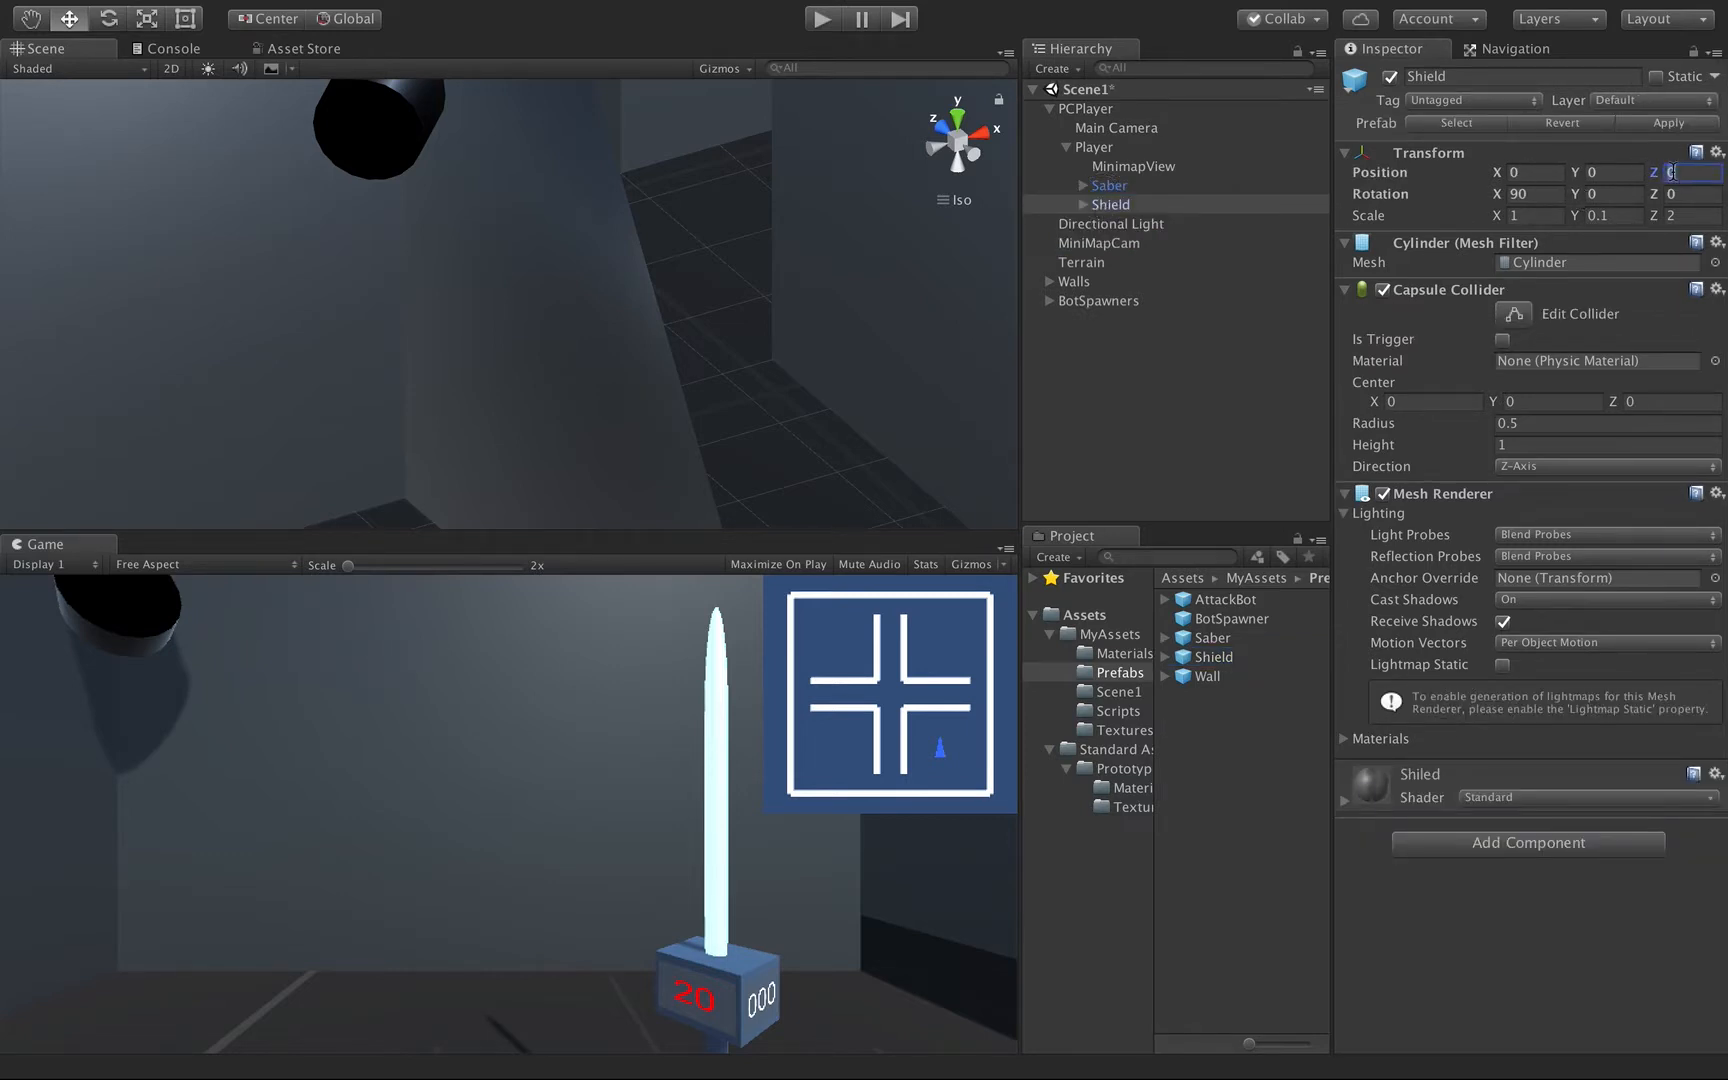
# Set the Shield's position under Player to X -1, Y 2, Z 2.
pyautogui.write('2')
pyautogui.click(1608, 171)
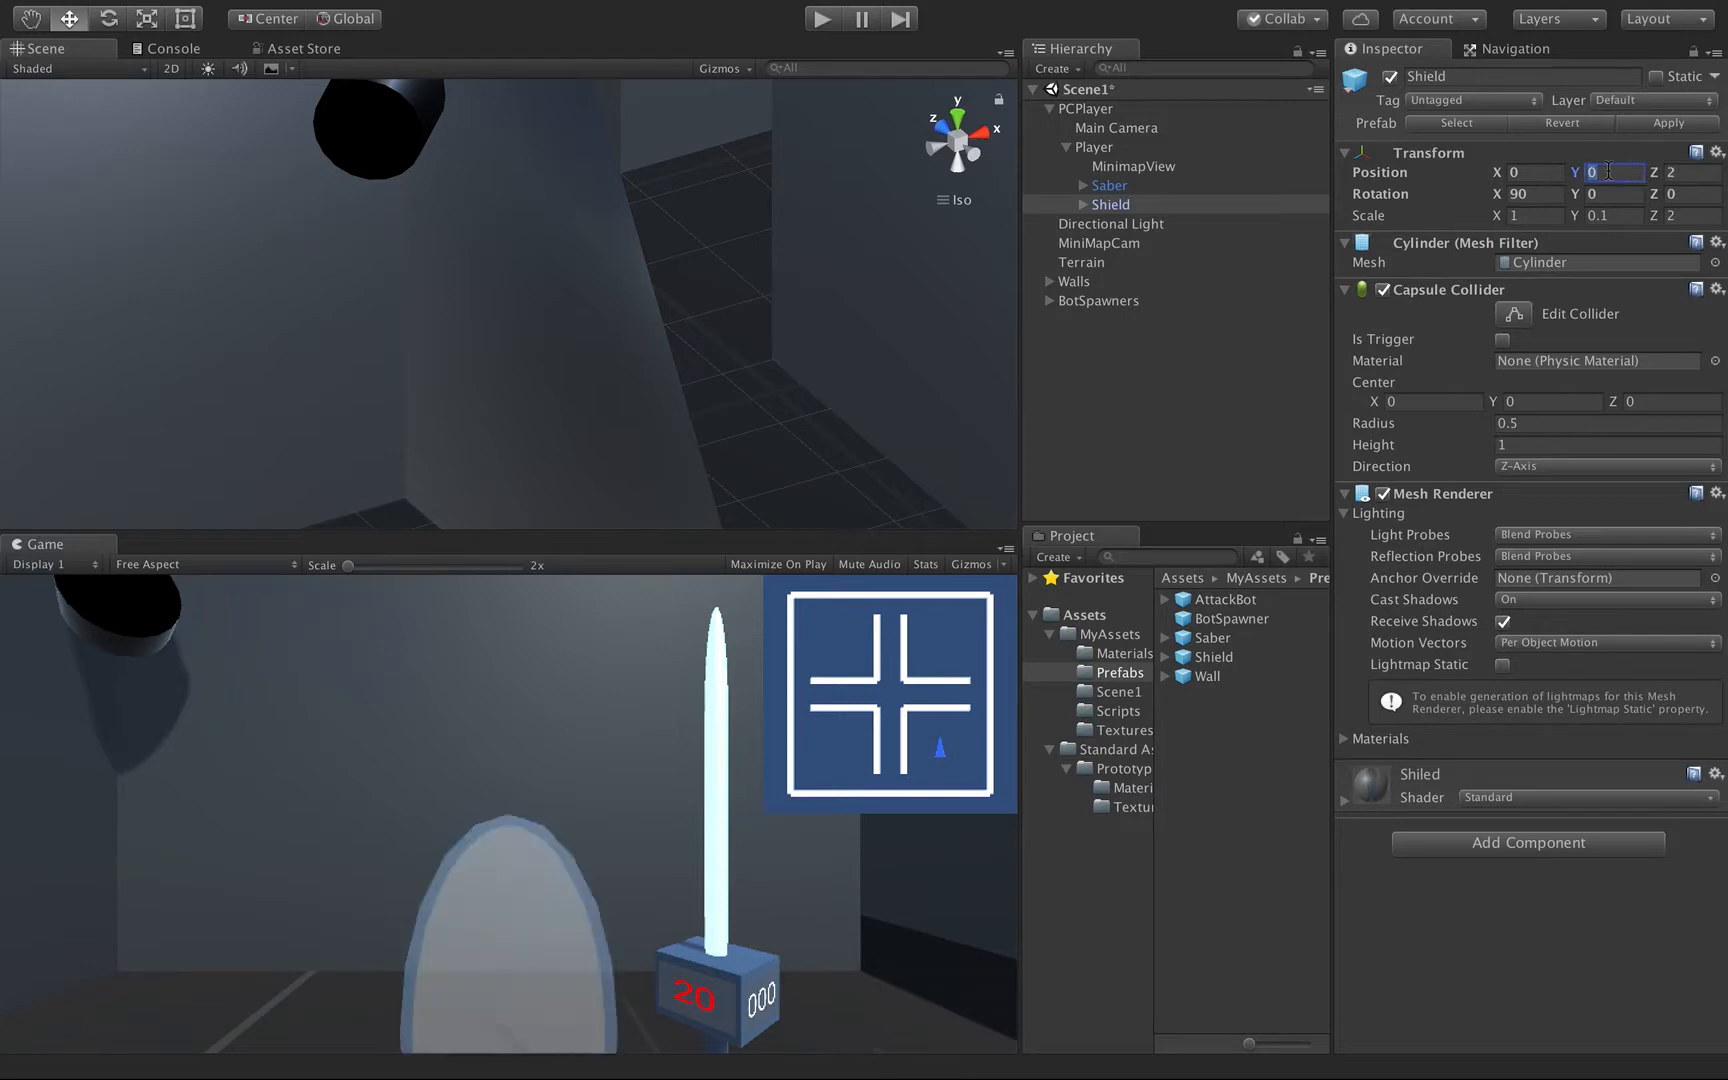
pyautogui.write('1')
pyautogui.press('BackSpace')
pyautogui.write('2')
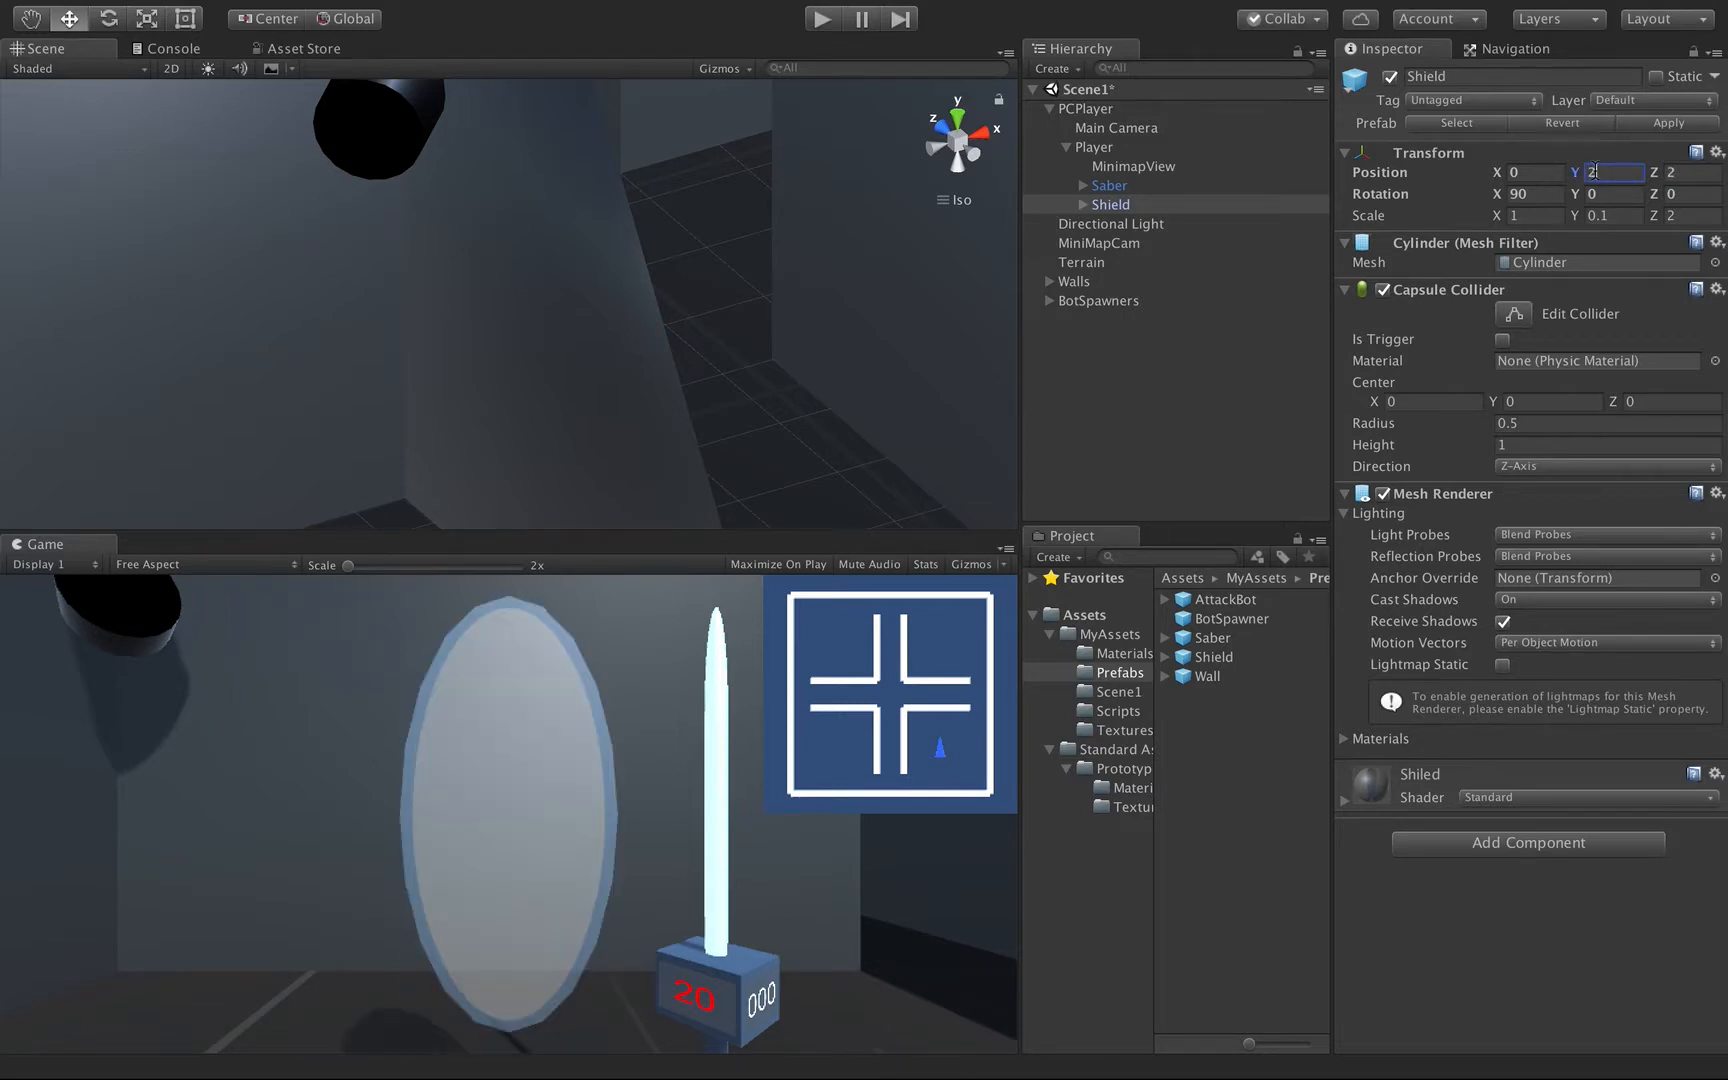
pyautogui.write('-')
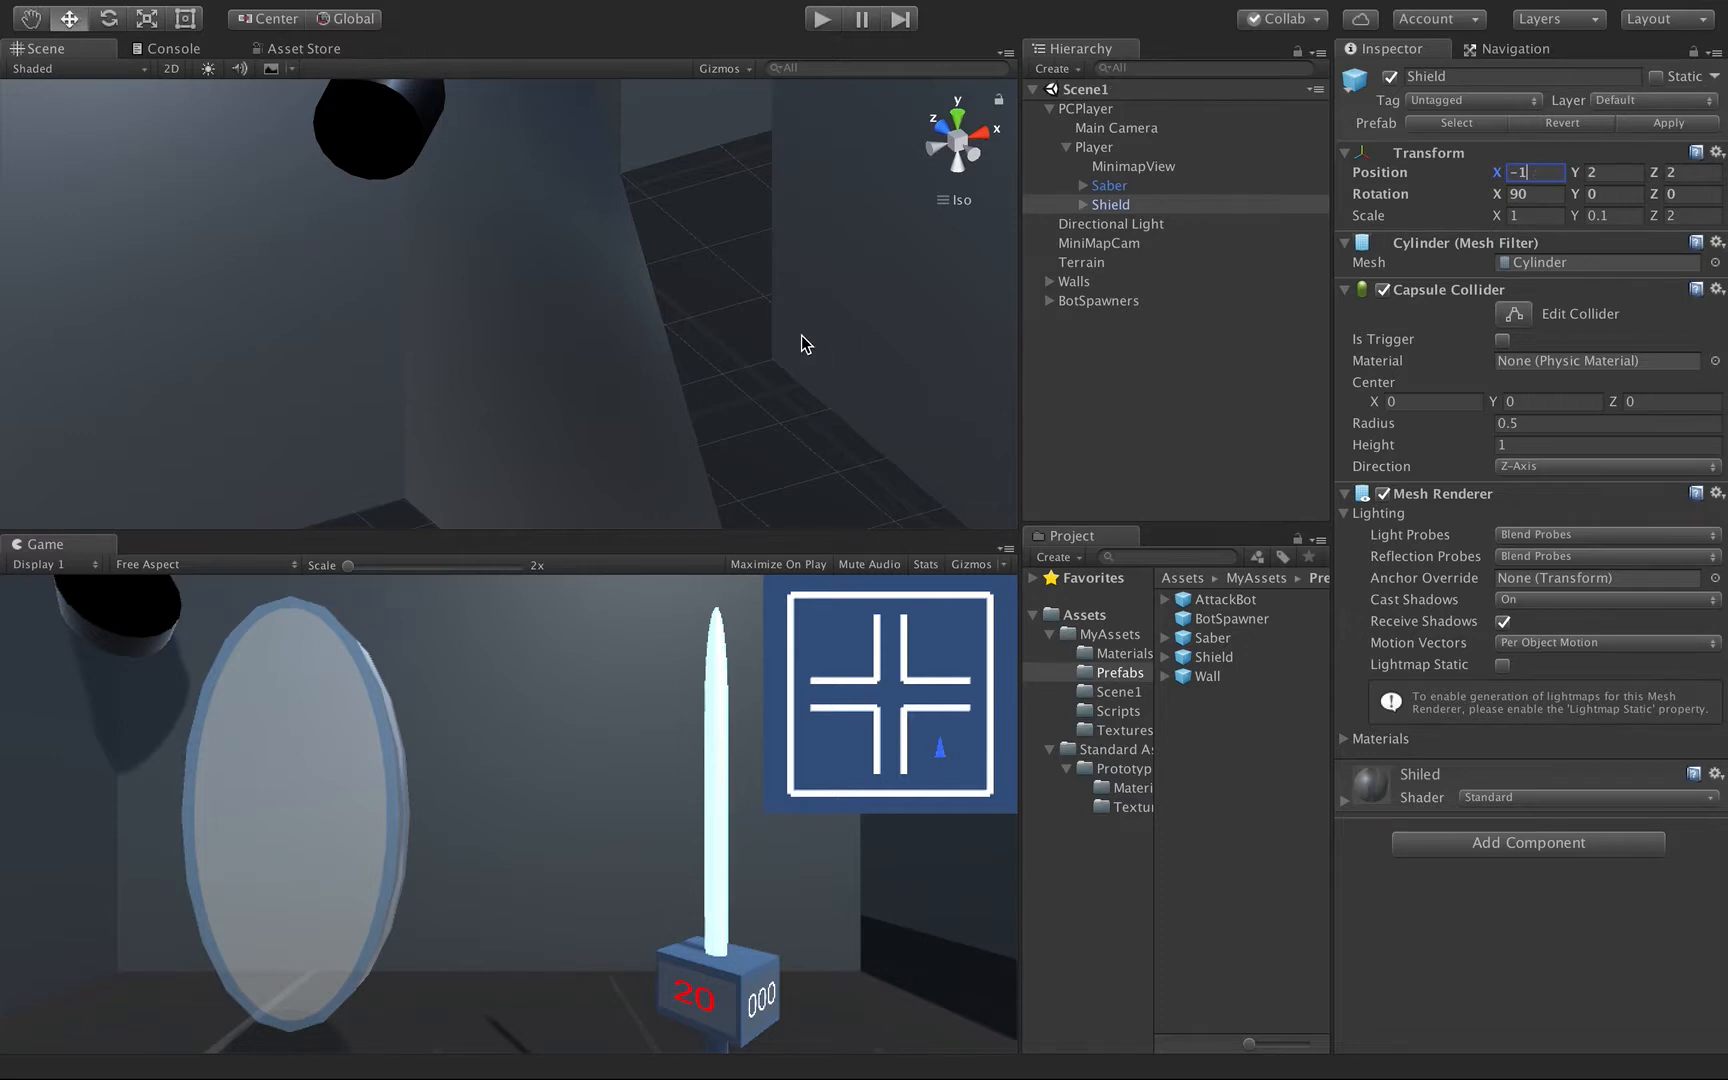
pyautogui.write('1')
# Play-test the scene by moving the Shield along its Z axis among the attacking bots, and stop the game.
pyautogui.keyDown('alt'); pyautogui.moveTo(656, 386); pyautogui.dragTo(96, 424); pyautogui.keyUp('alt')
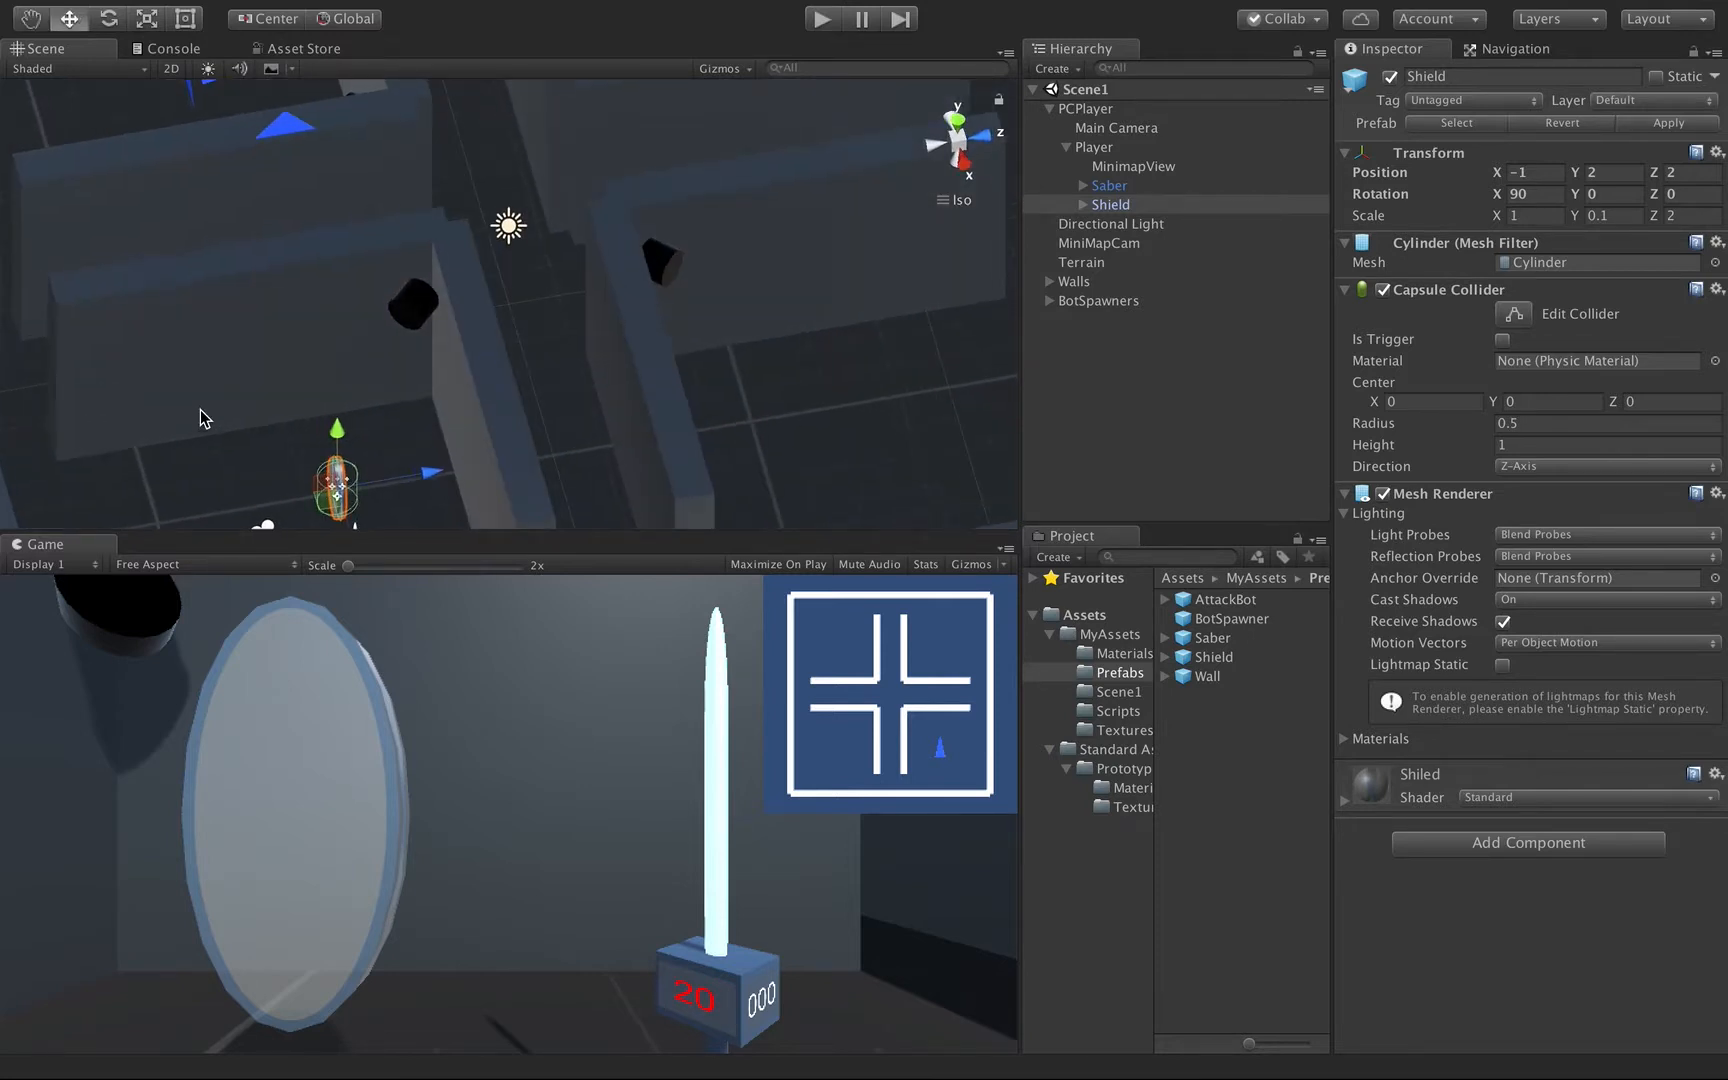
pyautogui.scroll(-1, 200, 409)
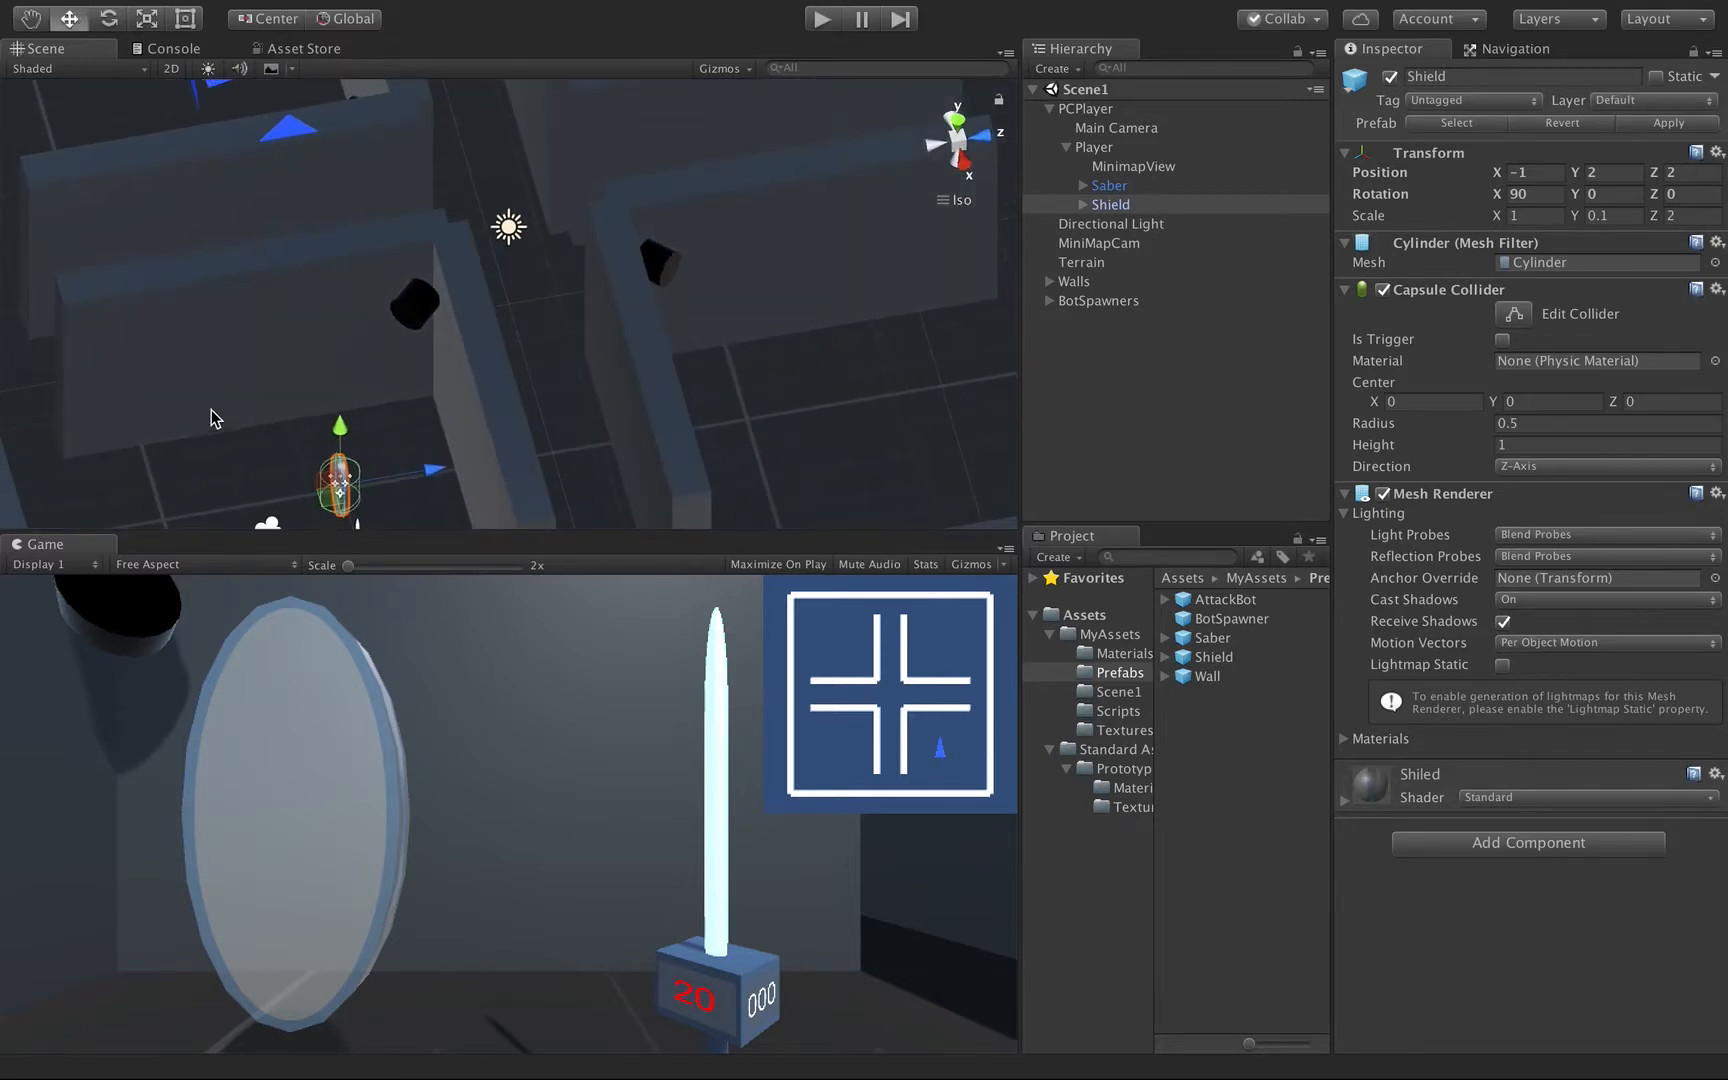
pyautogui.click(822, 19)
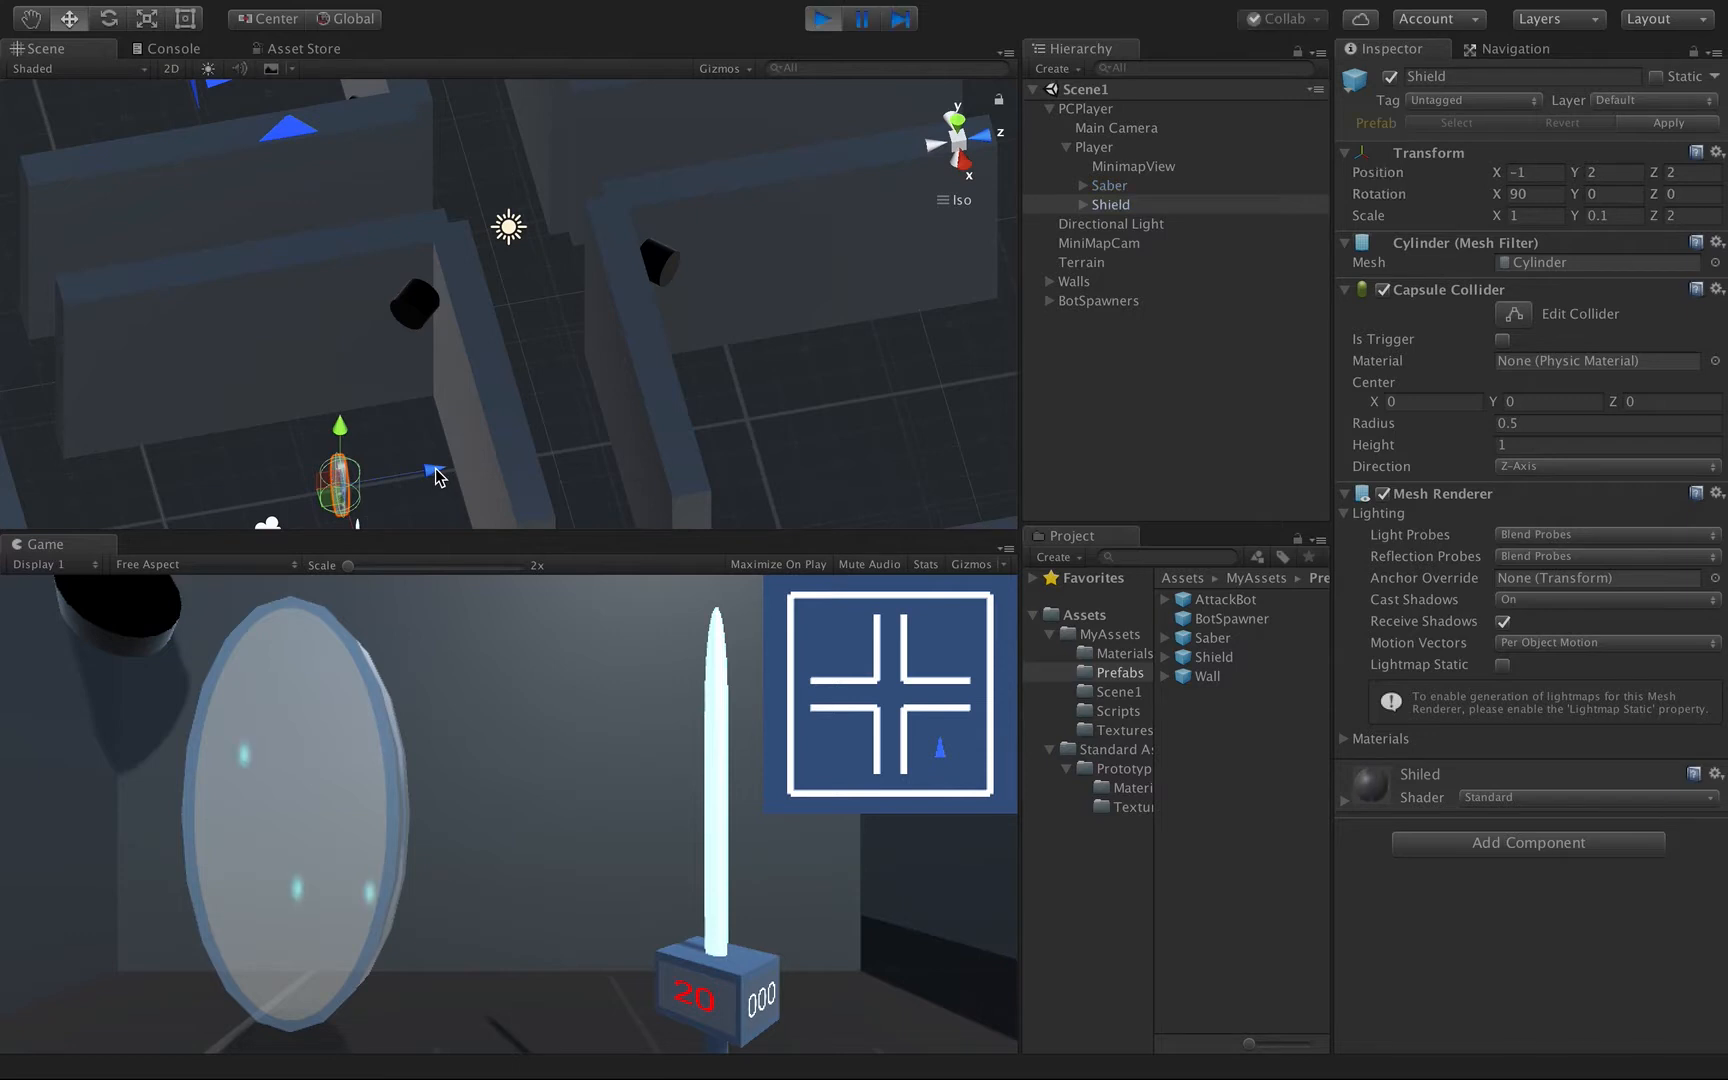
pyautogui.moveTo(436, 470)
pyautogui.mouseDown()
pyautogui.moveTo(371, 481)
pyautogui.moveTo(390, 476)
pyautogui.moveTo(348, 465)
pyautogui.moveTo(409, 451)
pyautogui.moveTo(310, 445)
pyautogui.moveTo(454, 403)
pyautogui.moveTo(309, 386)
pyautogui.moveTo(396, 366)
pyautogui.moveTo(270, 366)
pyautogui.moveTo(355, 316)
pyautogui.moveTo(393, 326)
pyautogui.moveTo(355, 326)
pyautogui.moveTo(389, 309)
pyautogui.moveTo(290, 316)
pyautogui.moveTo(424, 276)
pyautogui.moveTo(262, 258)
pyautogui.moveTo(455, 258)
pyautogui.moveTo(447, 224)
pyautogui.moveTo(400, 230)
pyautogui.mouseUp()
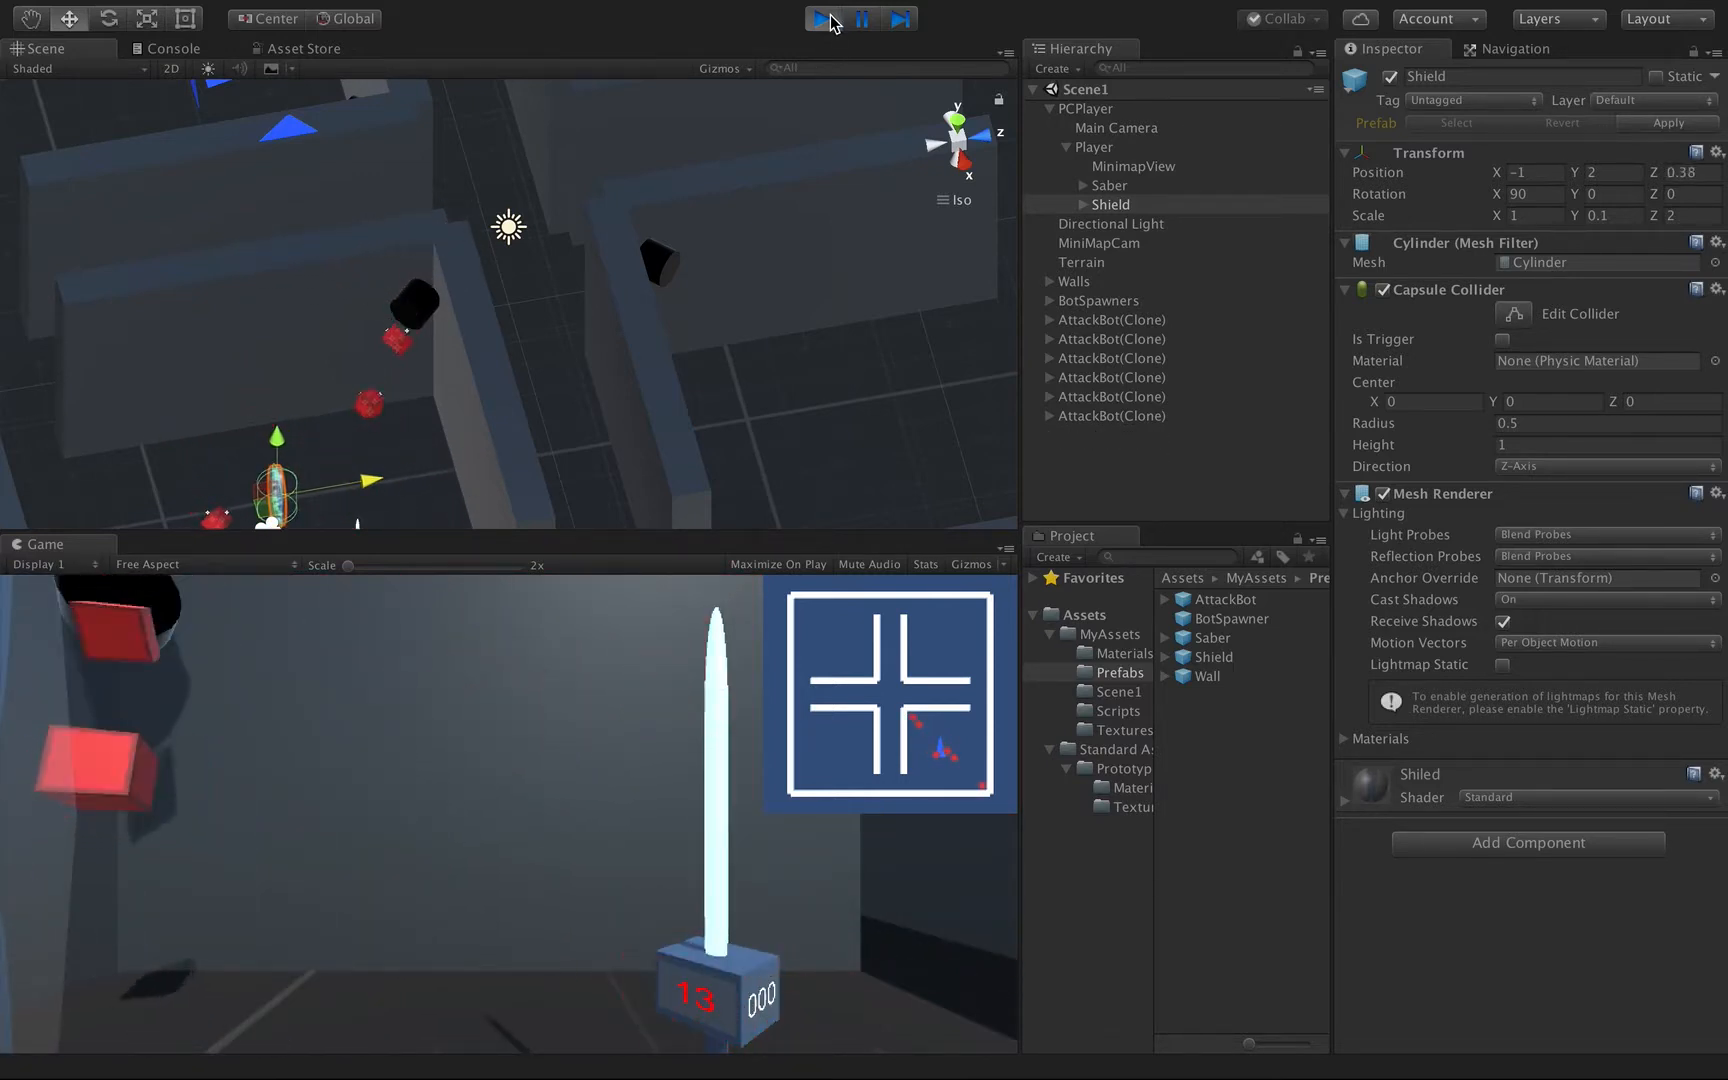
pyautogui.click(826, 19)
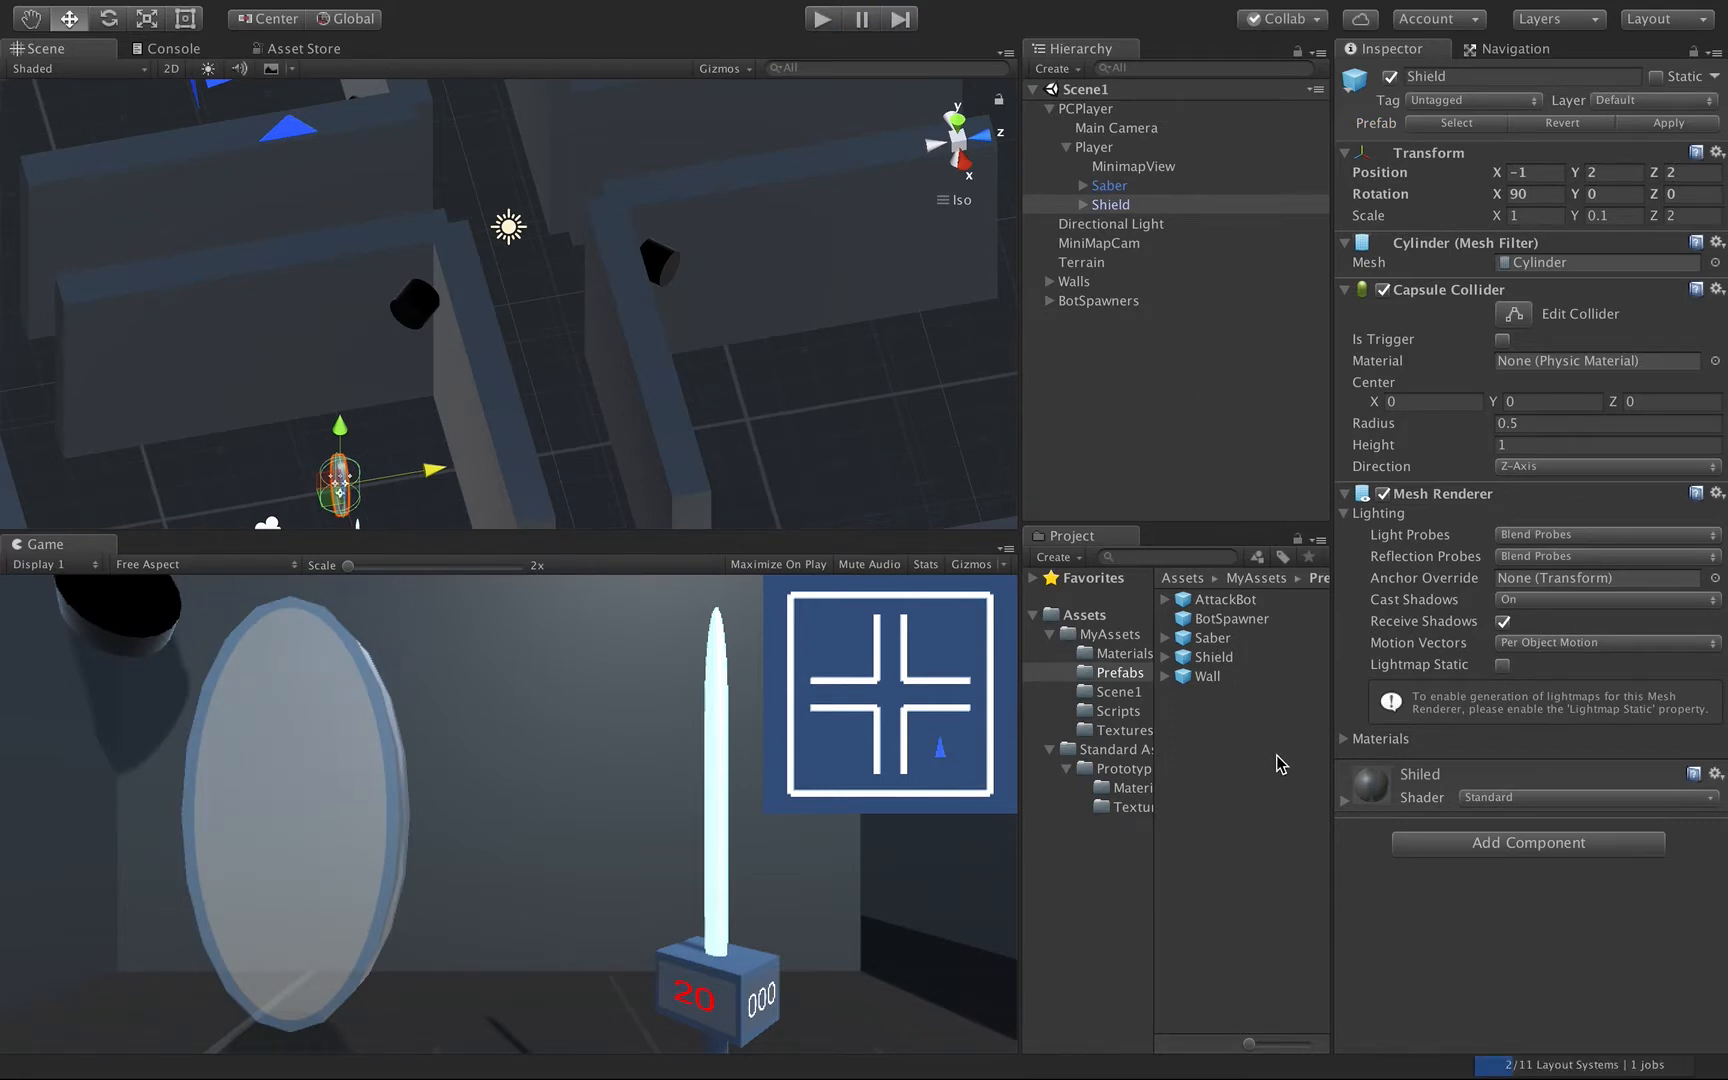
# Create a Physic Material named Bot in the MyAssets Materials folder for the AttackBot's Body.
pyautogui.click(1222, 604)
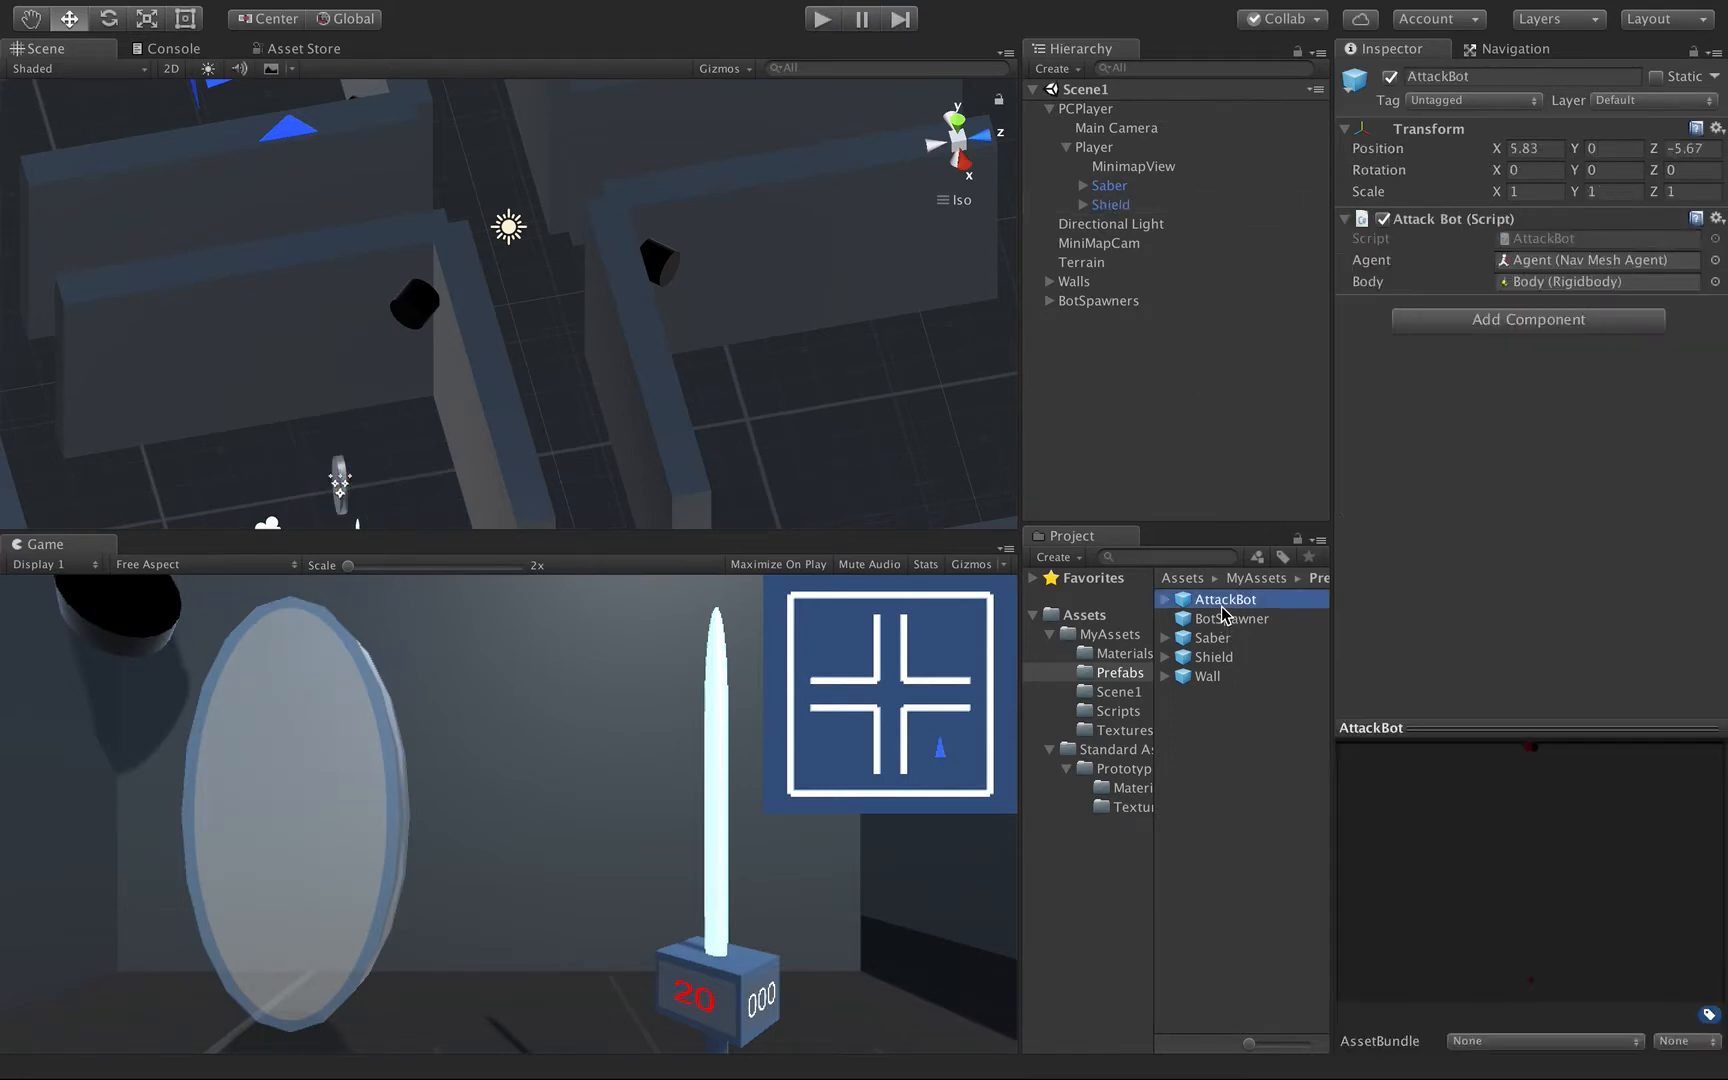
pyautogui.click(1166, 600)
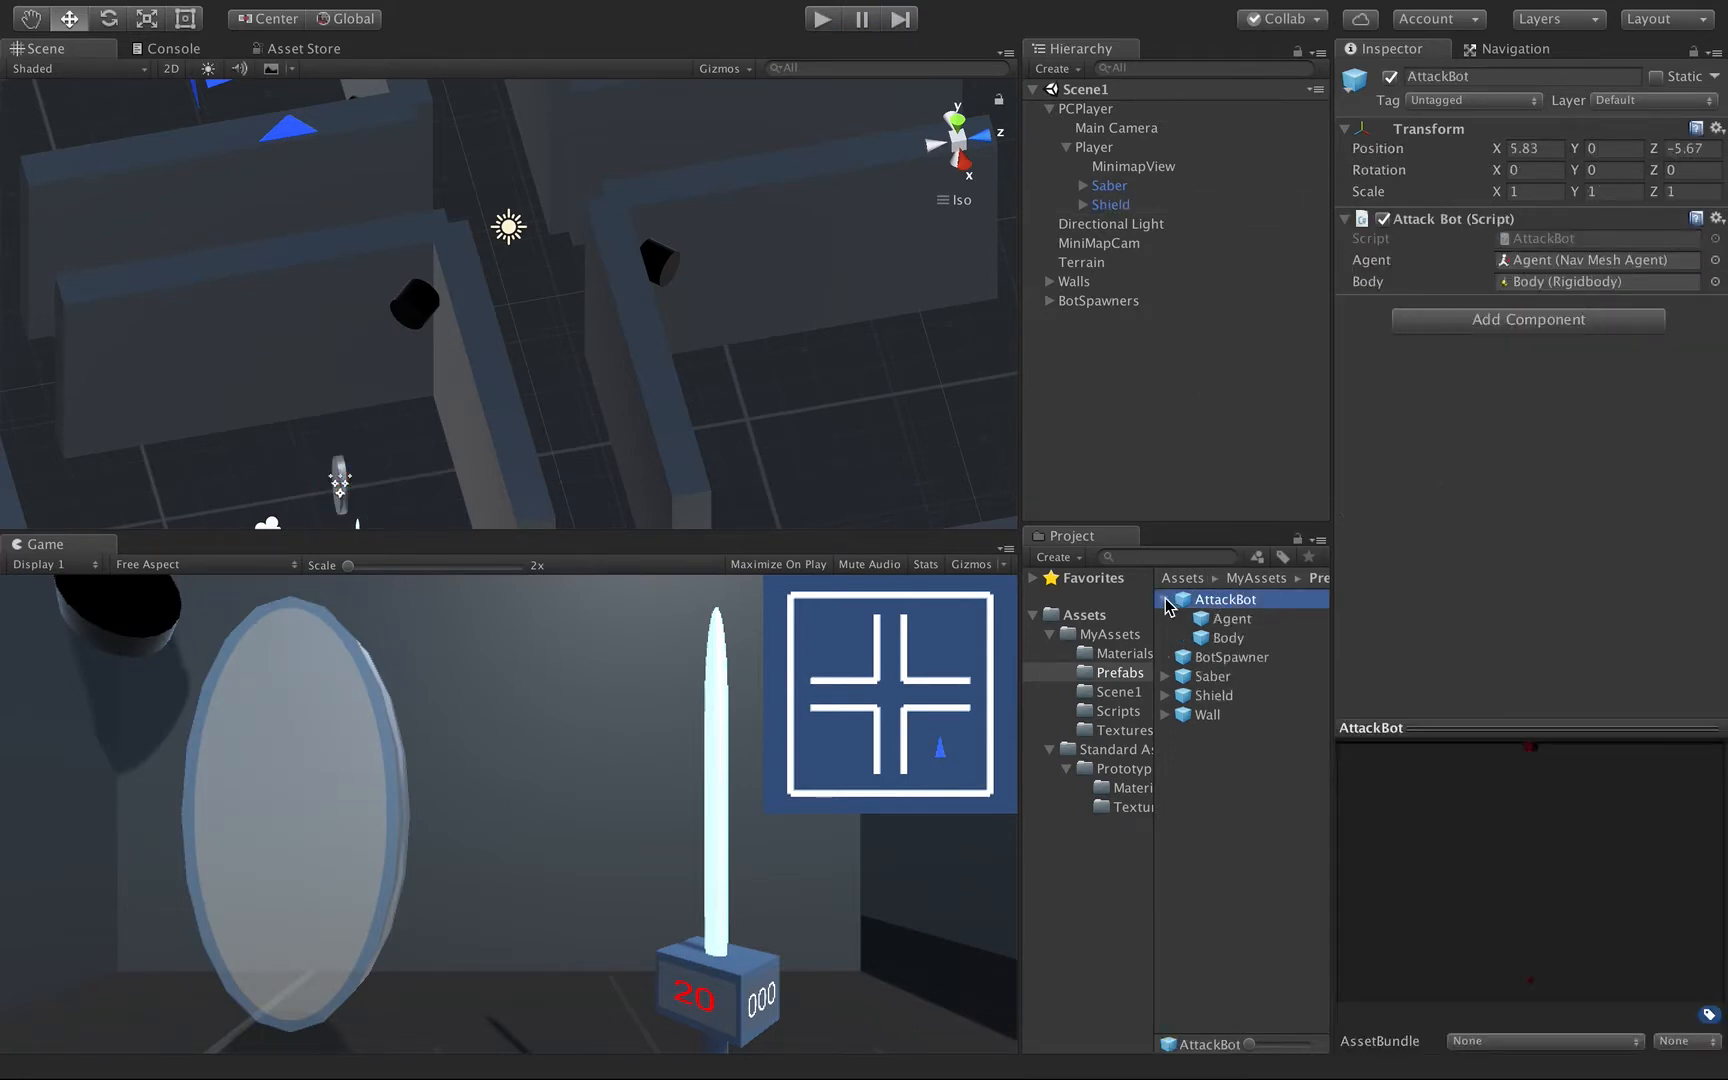
pyautogui.click(1216, 637)
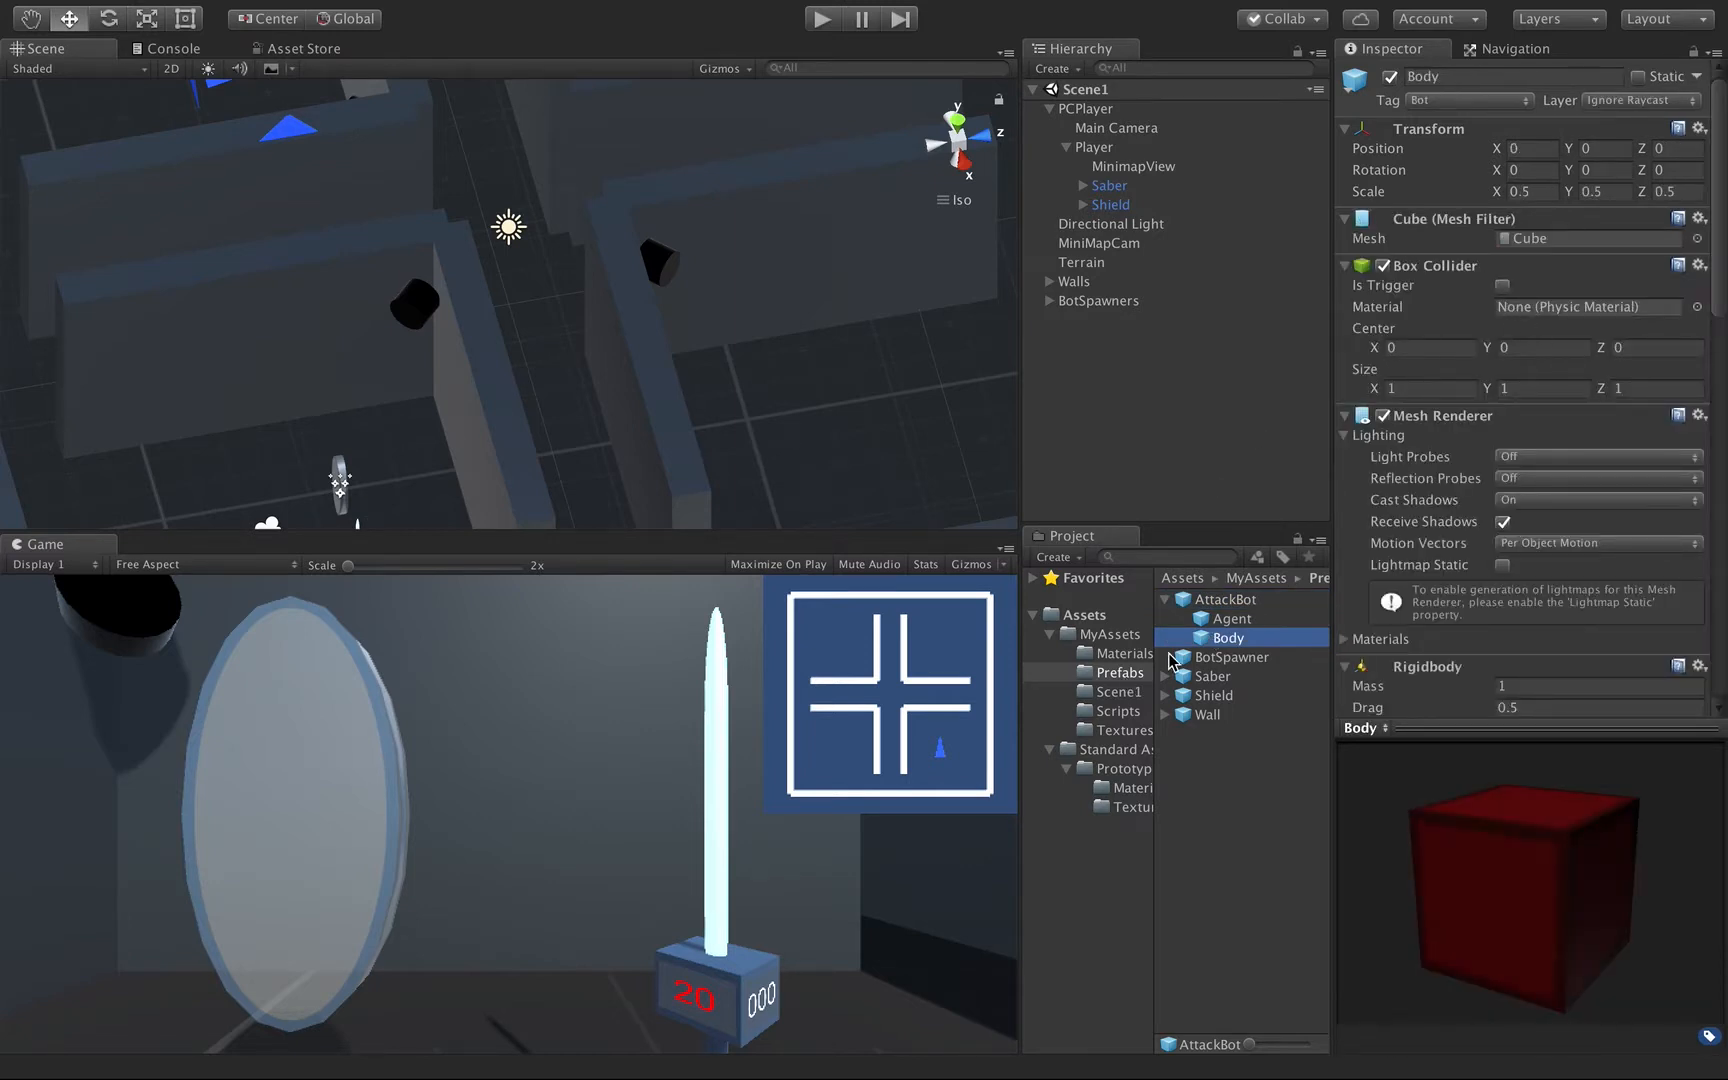
pyautogui.click(1123, 656)
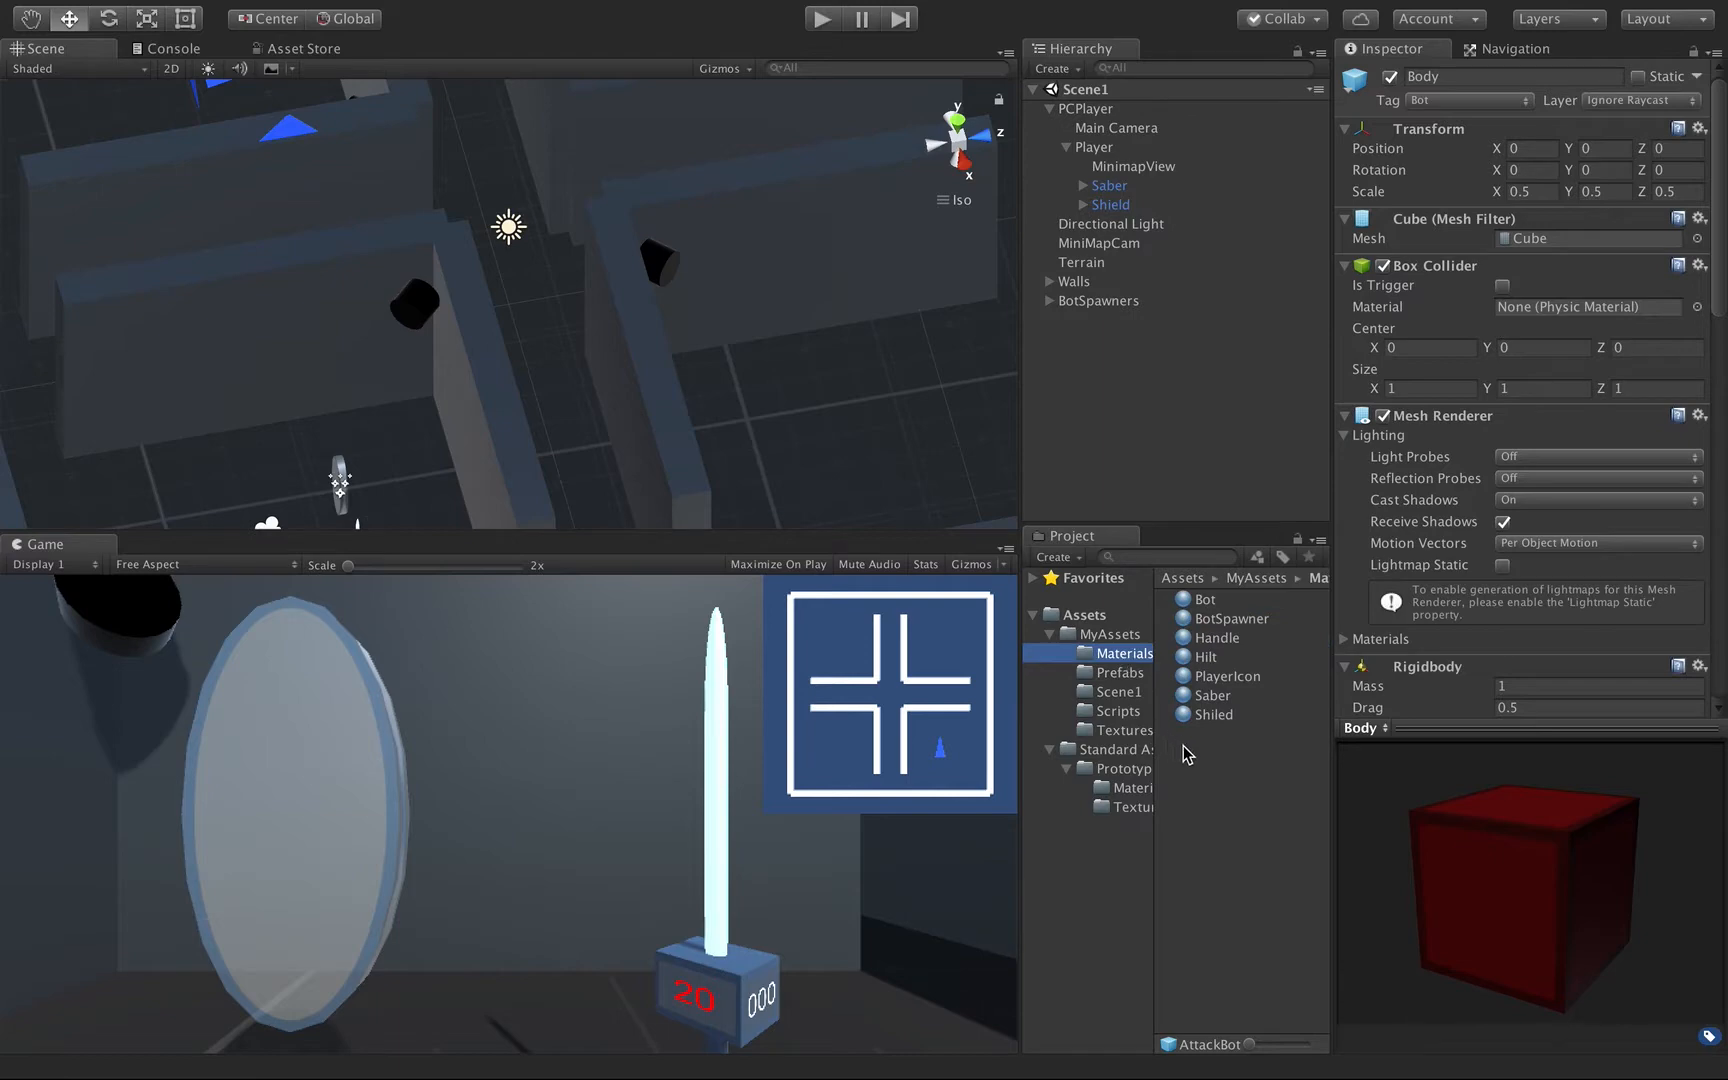
pyautogui.rightClick(1206, 772)
pyautogui.moveTo(1288, 655)
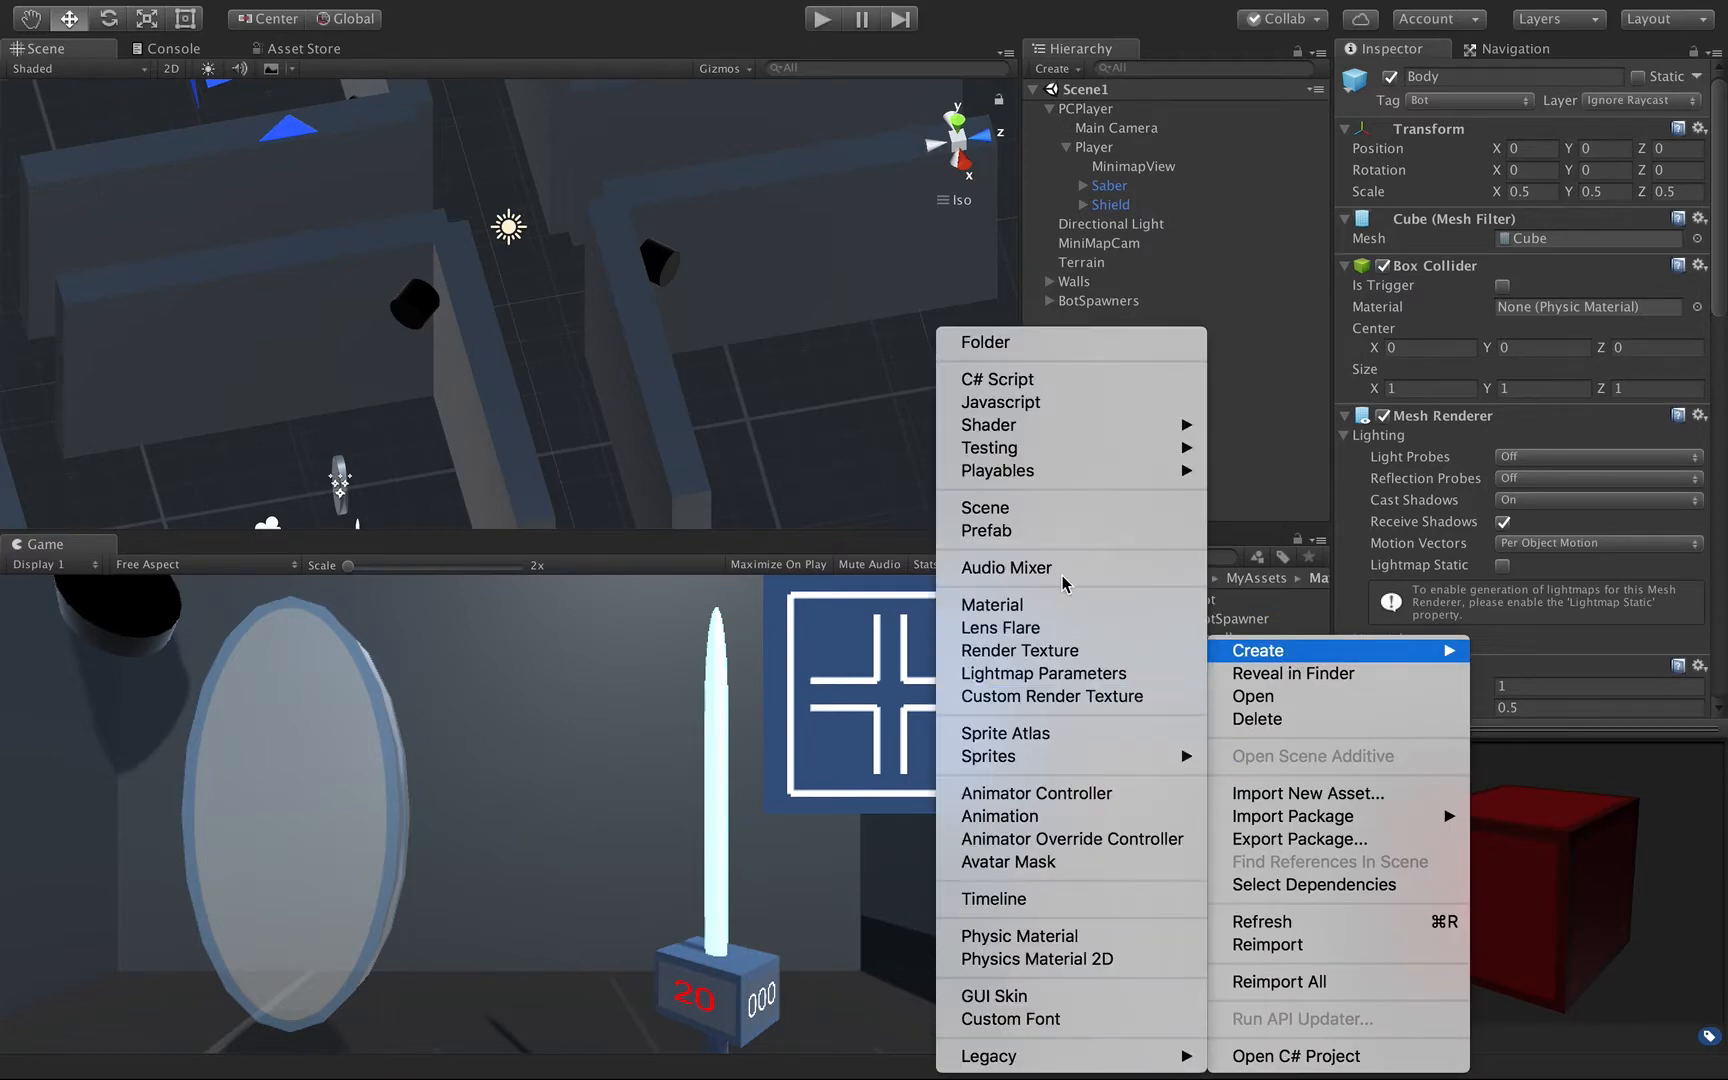
pyautogui.click(1006, 936)
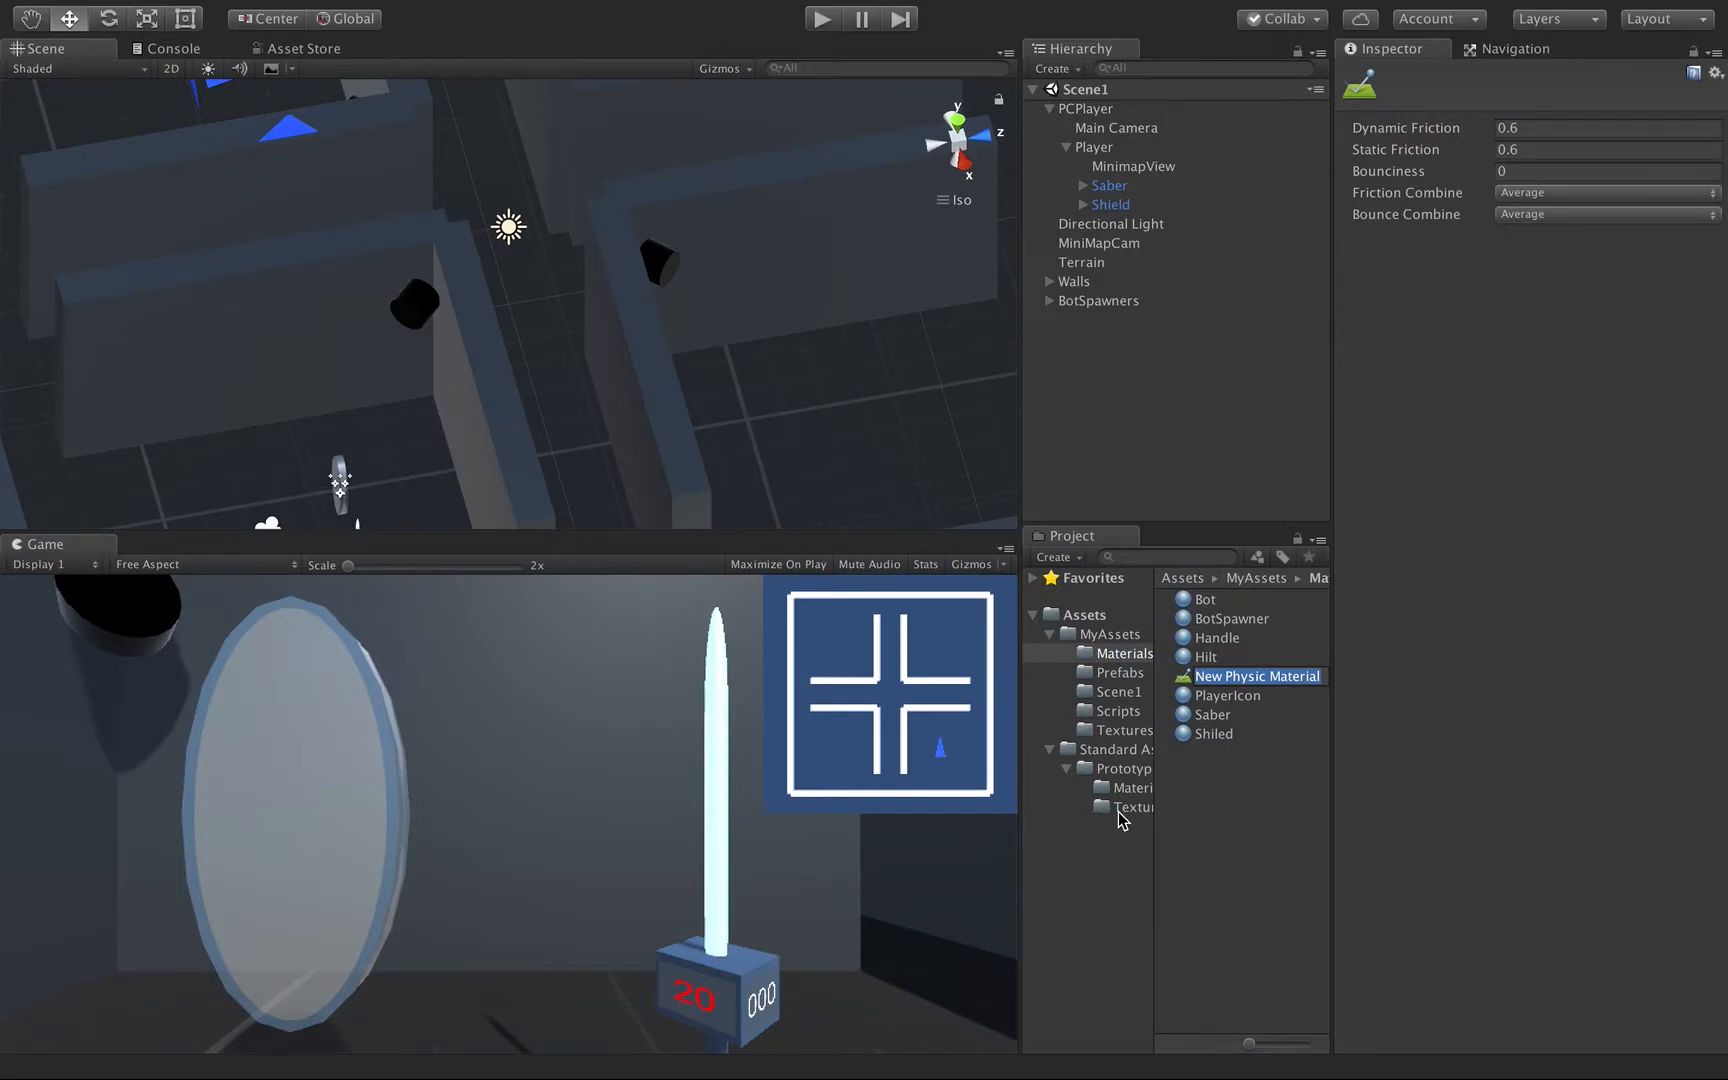
pyautogui.write('Bot')
pyautogui.press('Return')
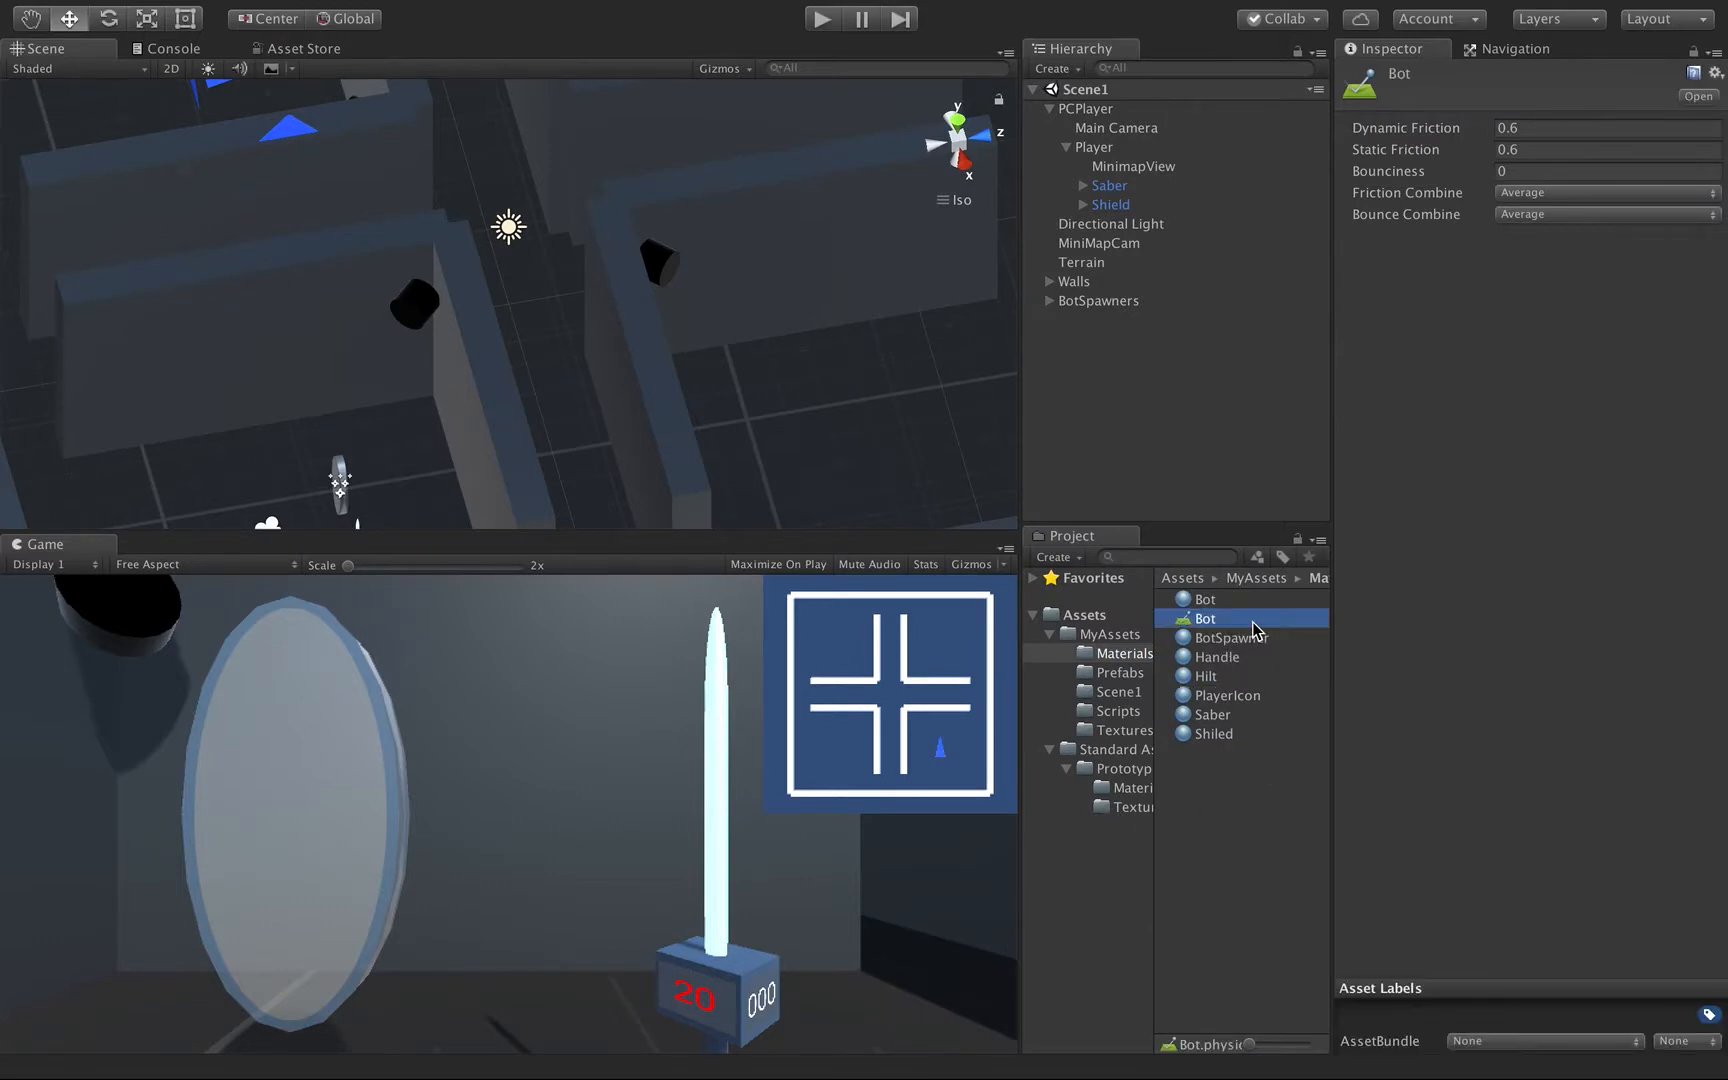
# Set the Bot physic material's Bounciness to 1, Friction Combine to Minimum and Bounce Combine to Maximum.
pyautogui.click(1515, 168)
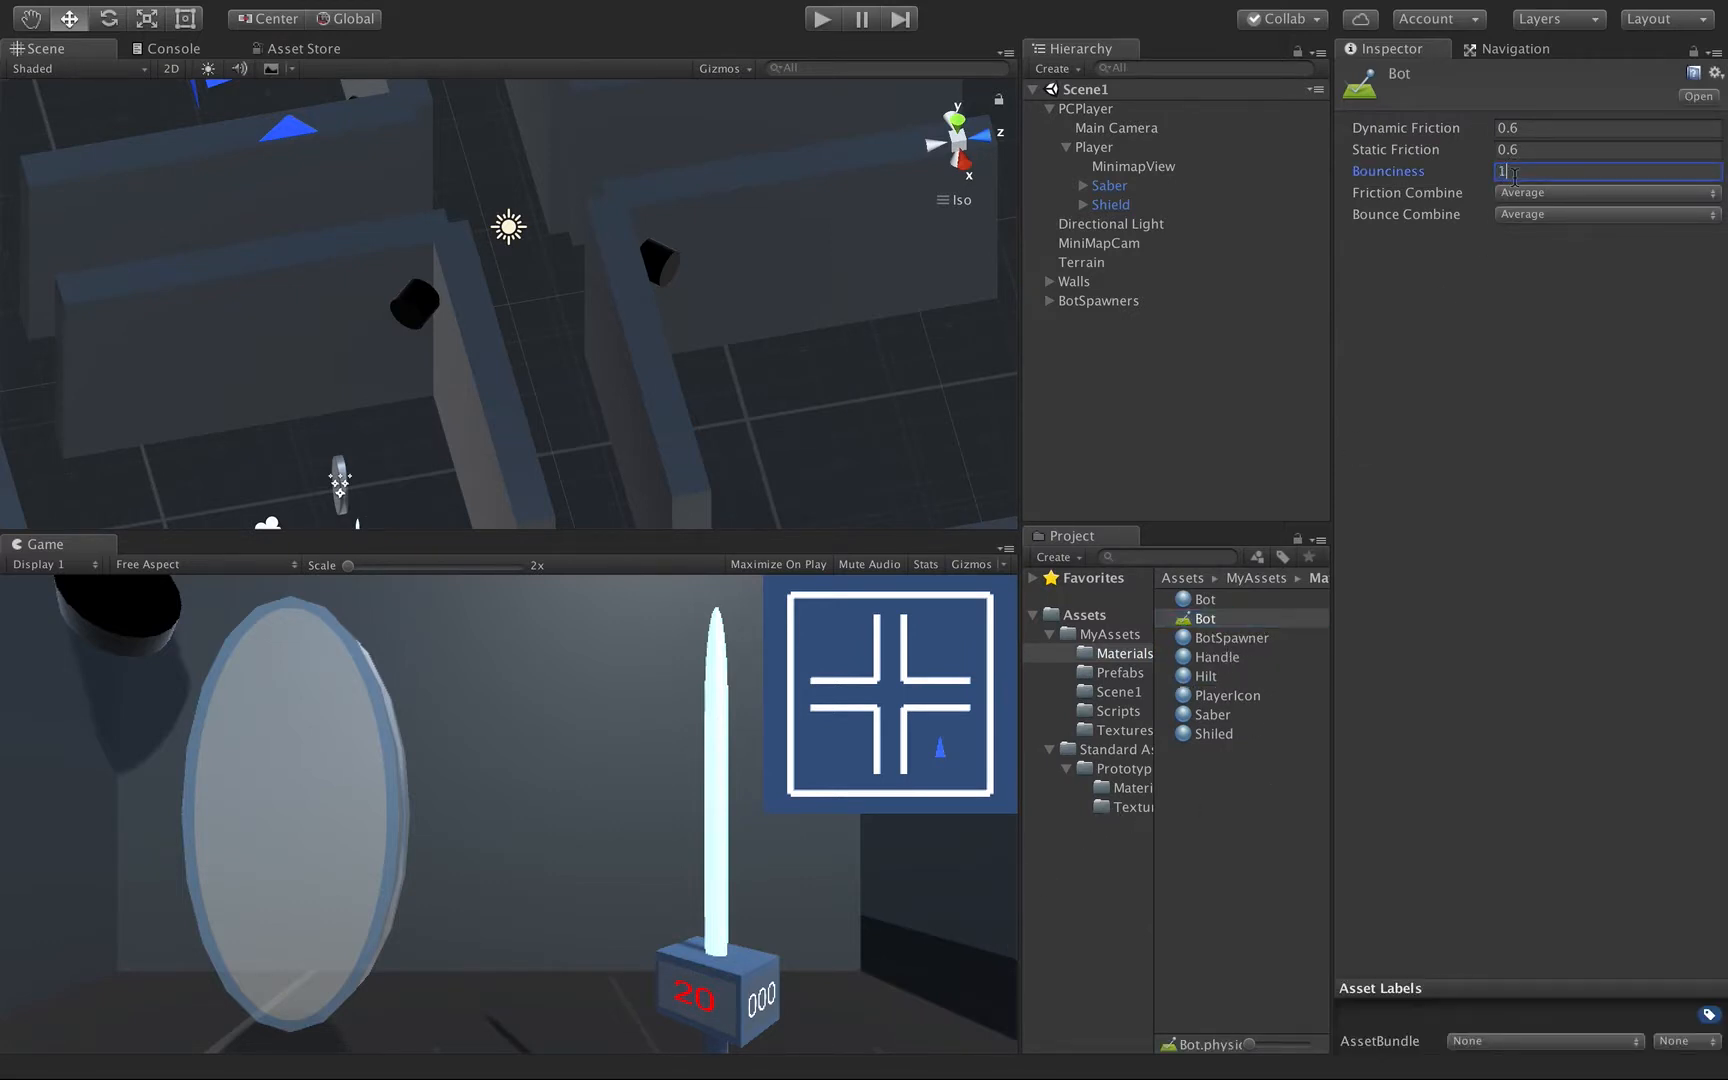
pyautogui.click(1512, 193)
pyautogui.click(1521, 212)
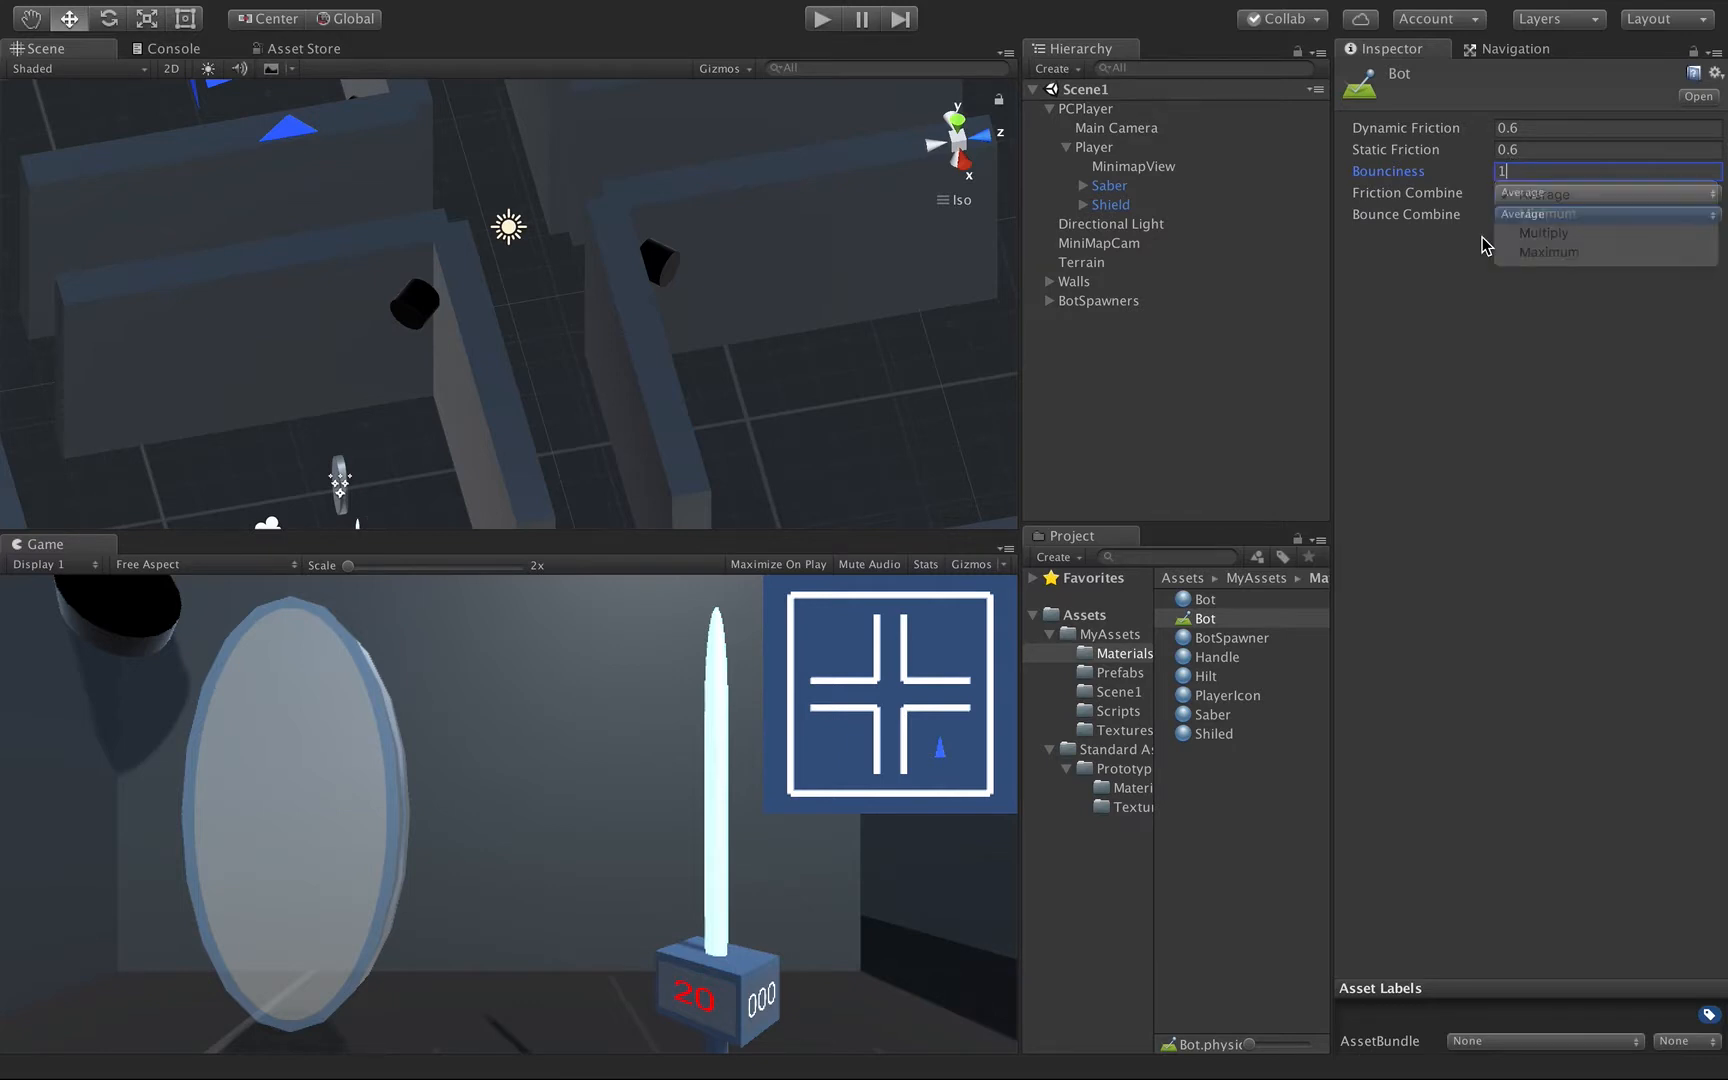
pyautogui.click(1520, 214)
pyautogui.click(1526, 273)
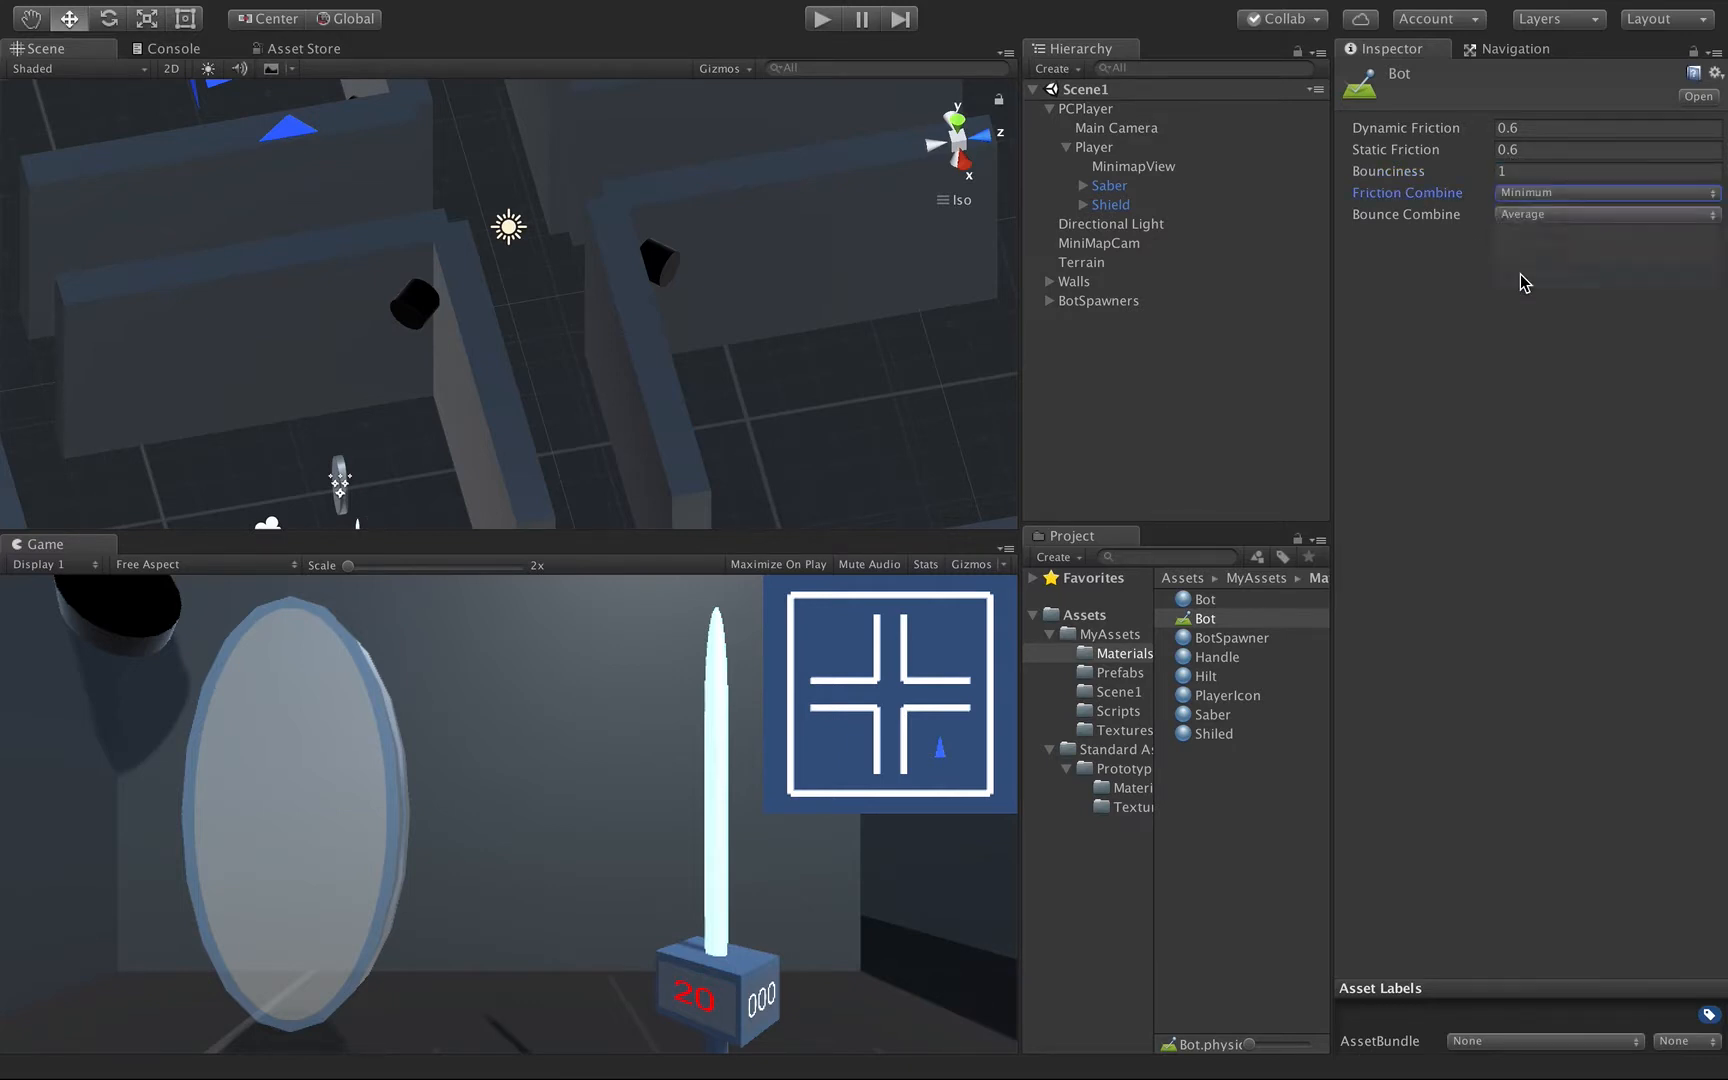
# Assign the Bot physic material to the Box Collider on the Body of the AttackBot prefab.
pyautogui.click(1122, 674)
pyautogui.click(1230, 601)
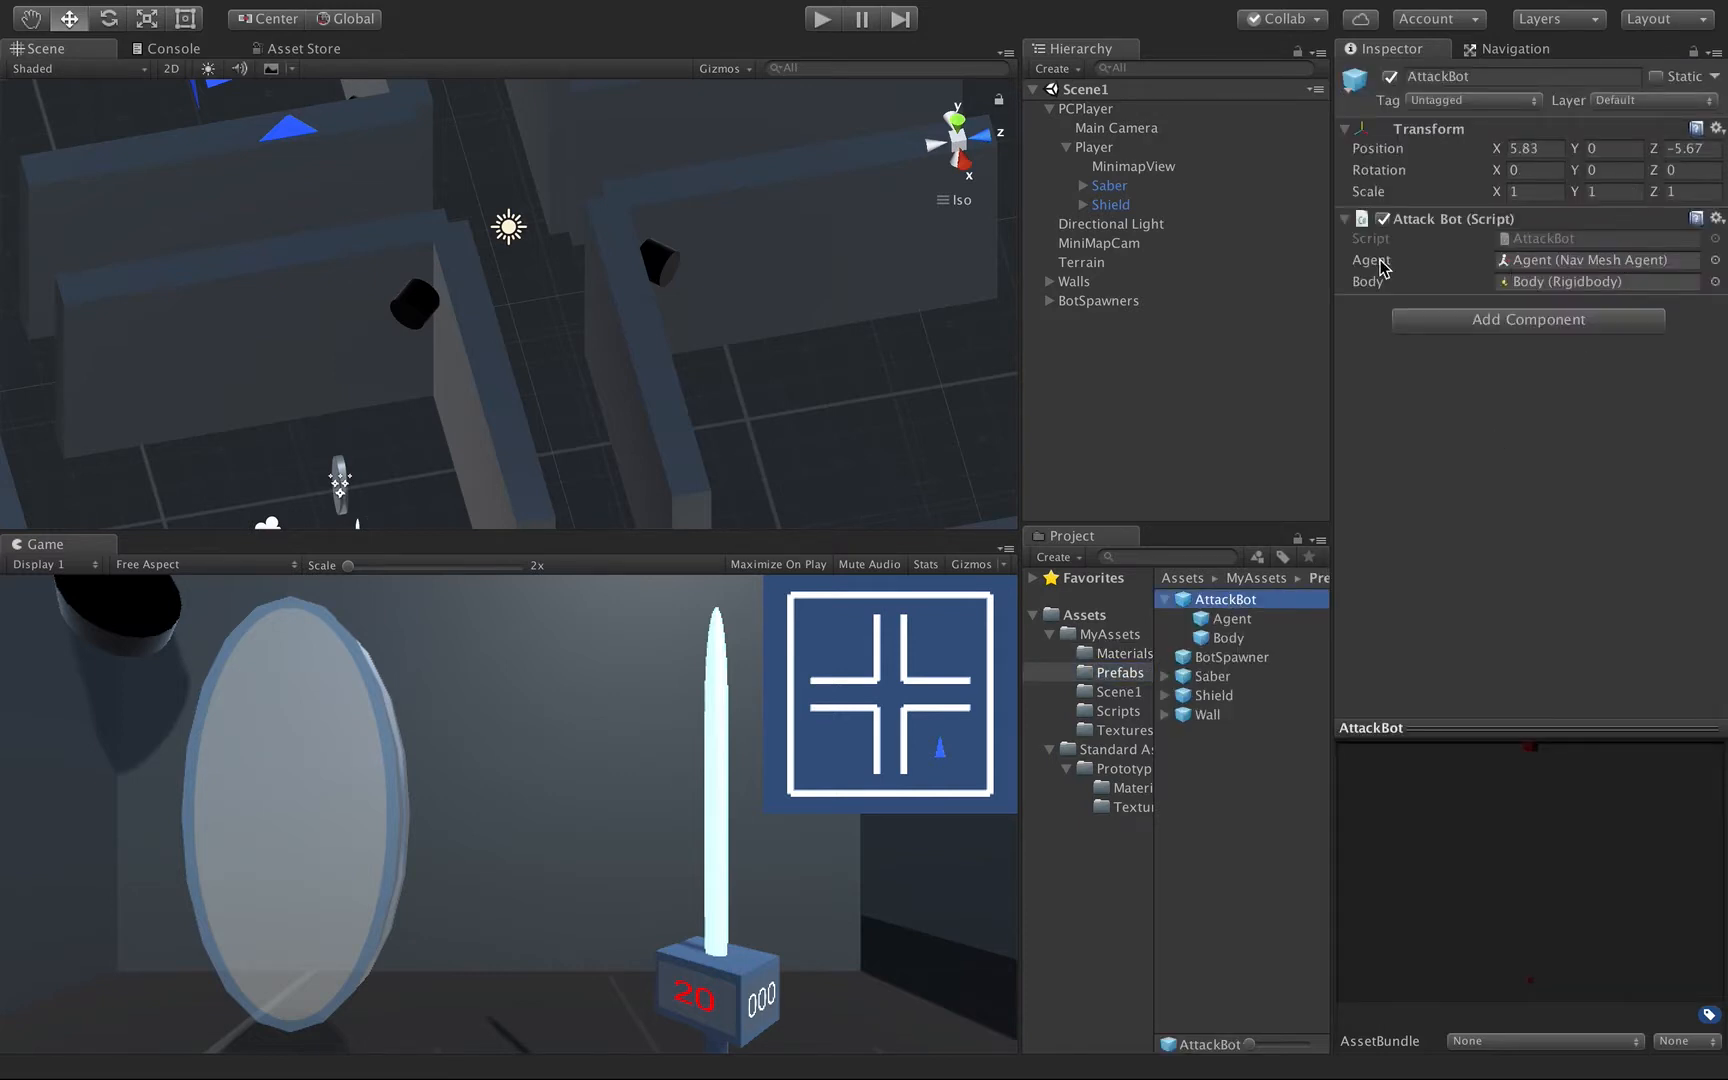
pyautogui.click(1220, 638)
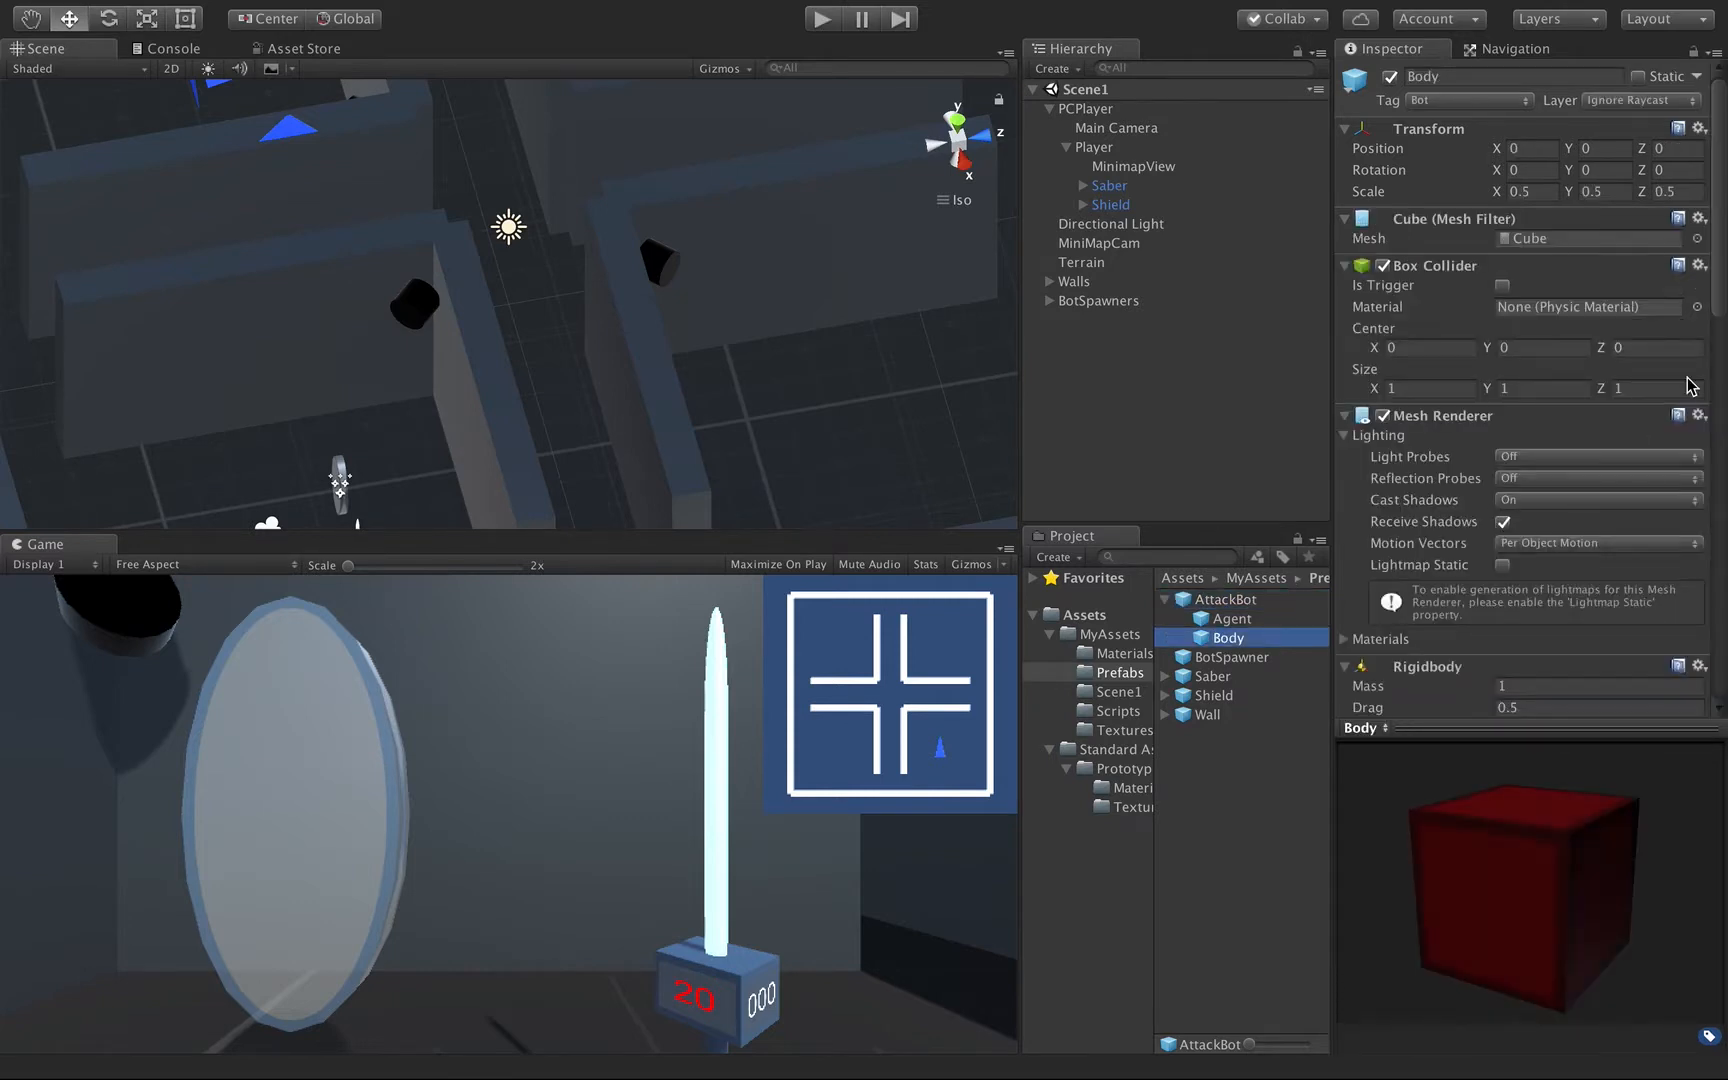
pyautogui.click(1697, 307)
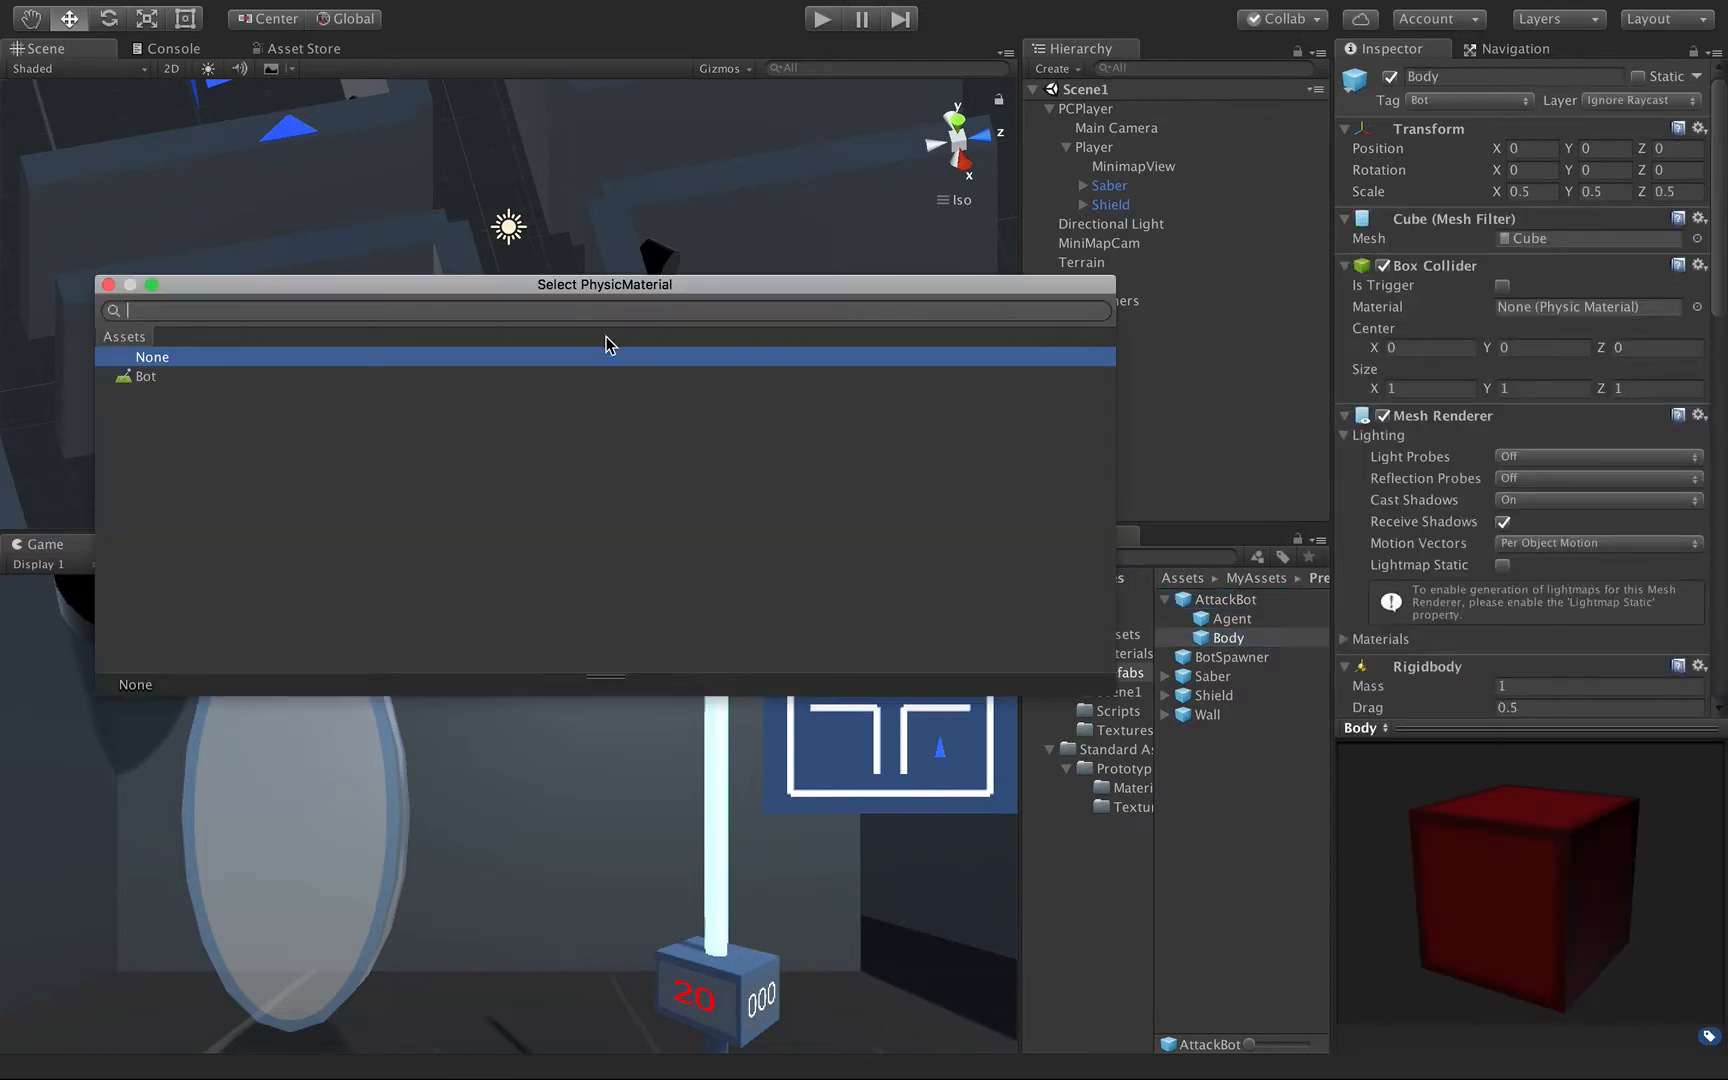
pyautogui.doubleClick(148, 378)
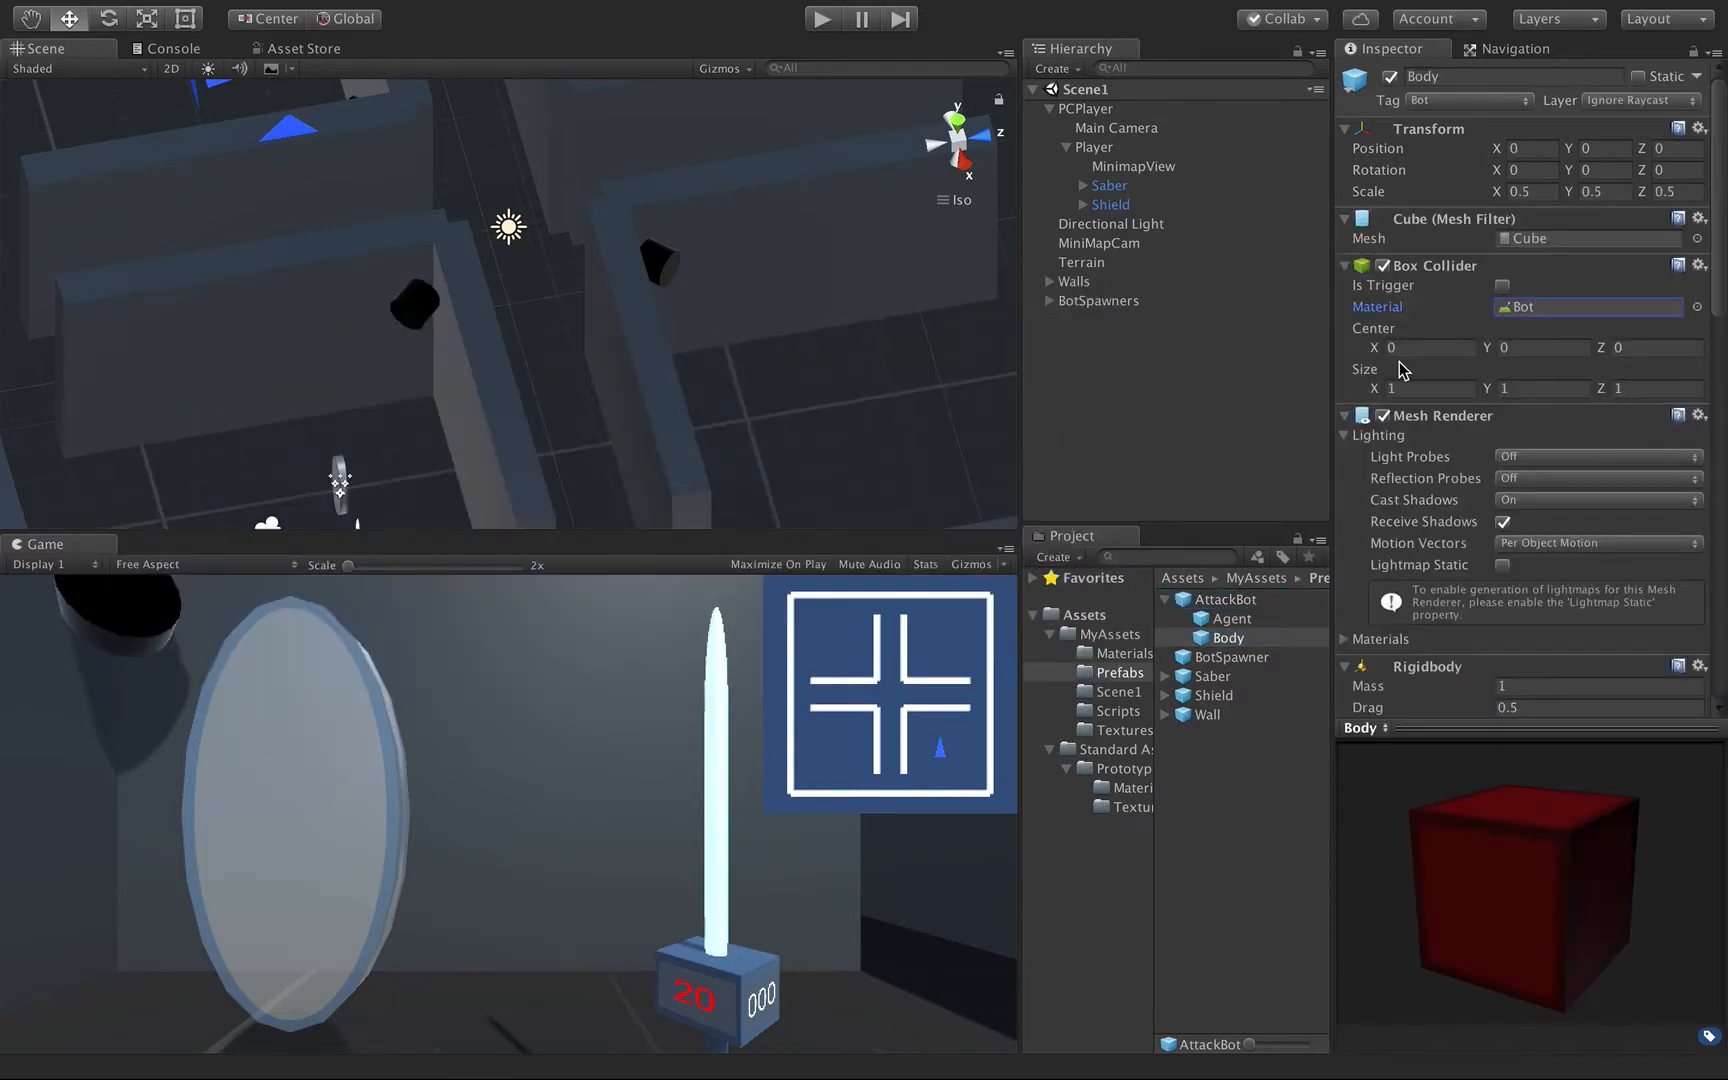
# Set the Collision Detection of the AttackBot Body's Rigidbody to Continuous Dynamic.
pyautogui.scroll(-10, 1465, 420)
pyautogui.scroll(5, 1465, 420)
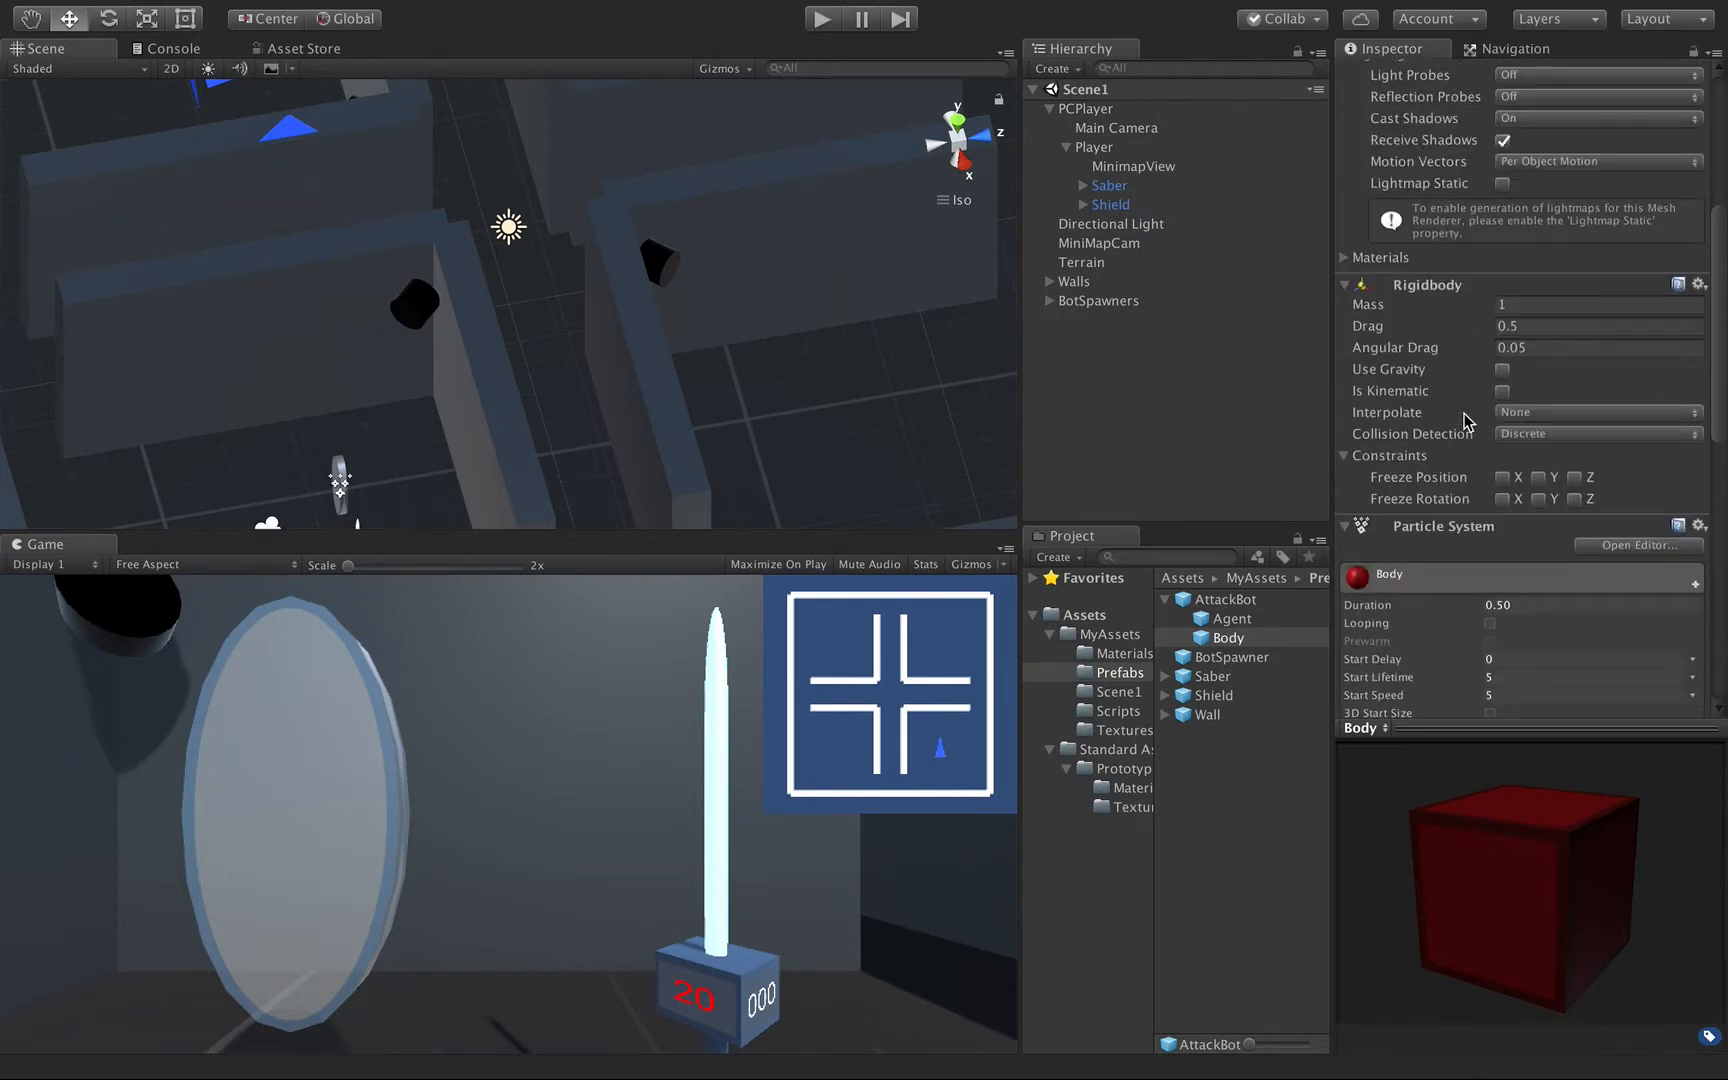
pyautogui.click(1511, 436)
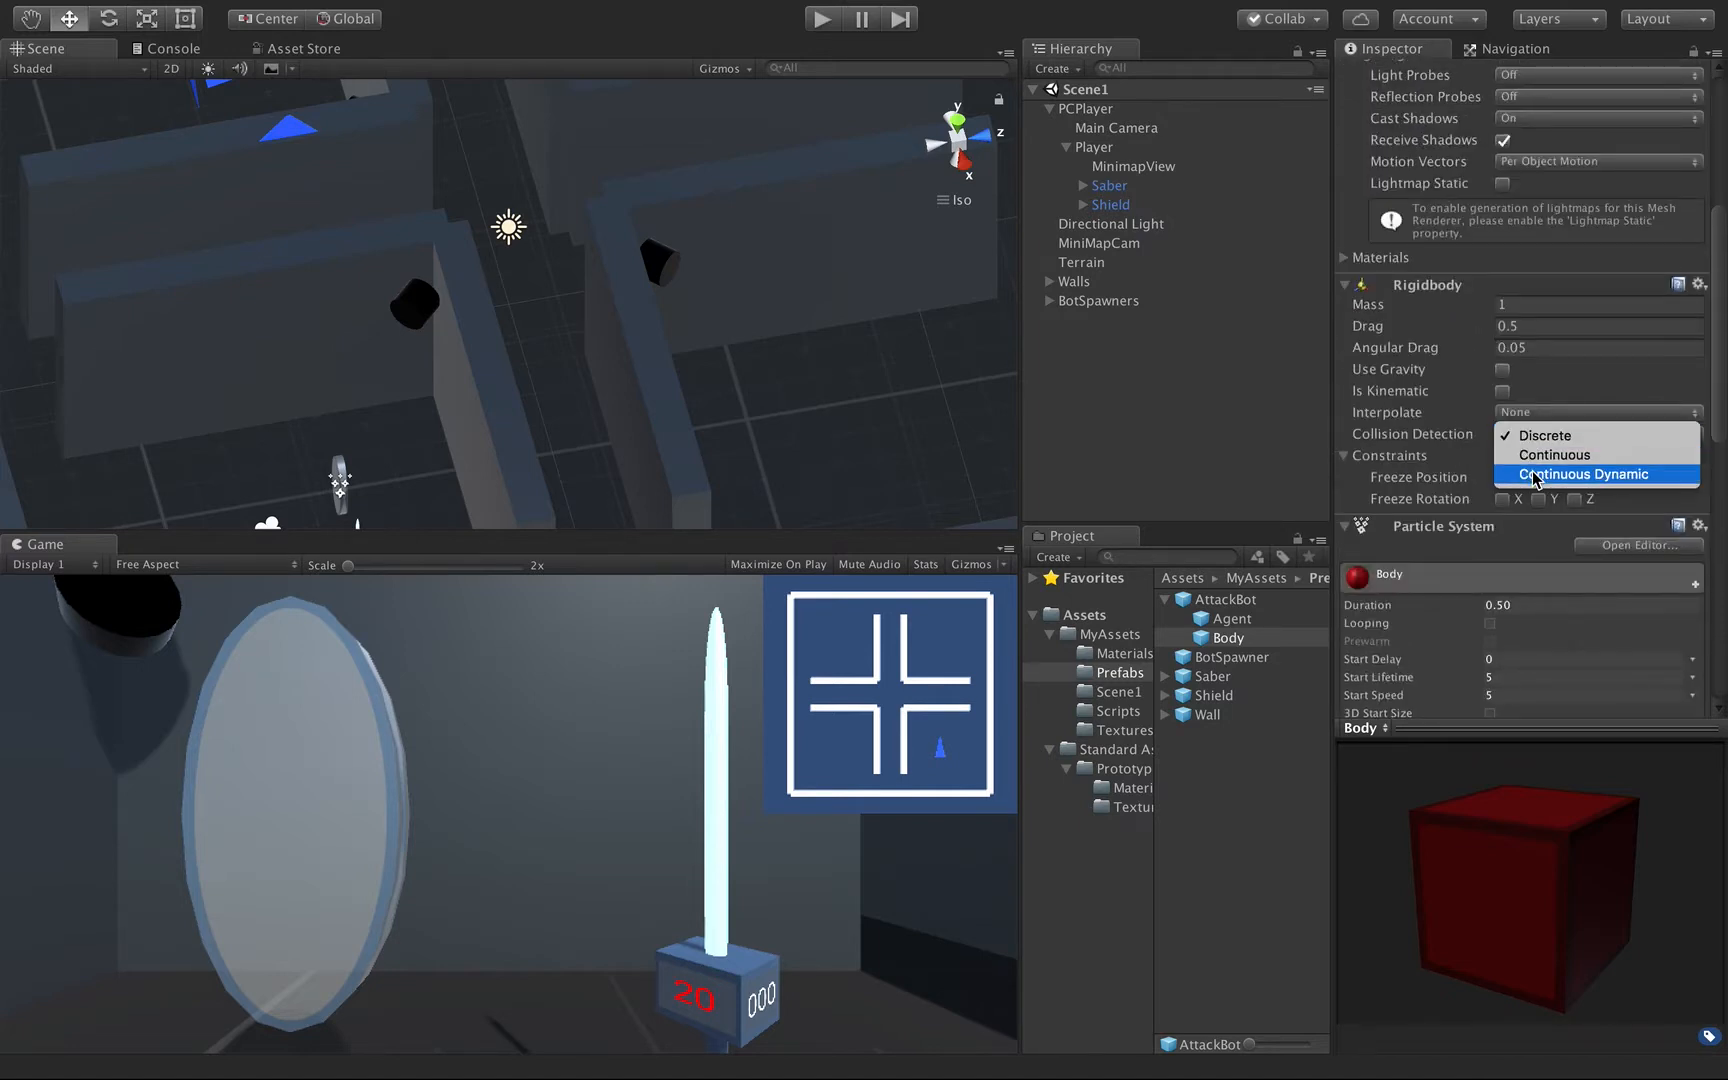
pyautogui.click(1535, 475)
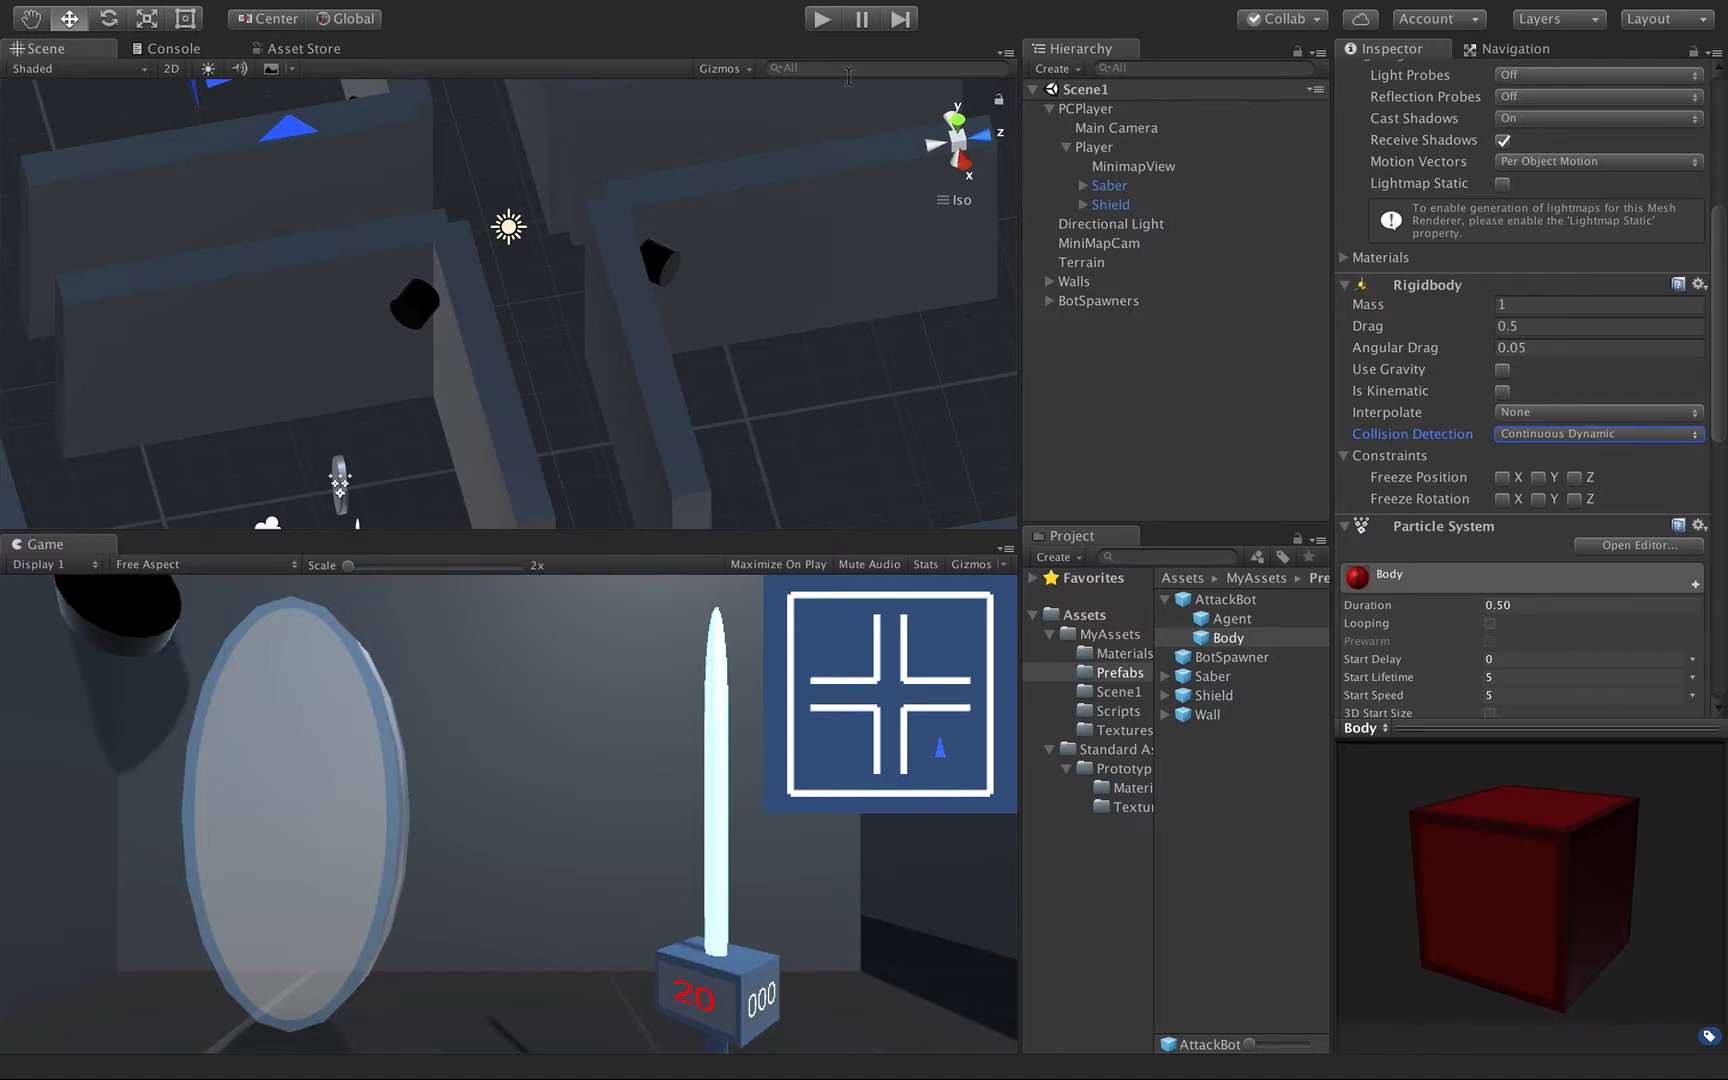
# Play-test how the bots bounce off the Shield while moving it among them, and stop the game.
pyautogui.click(820, 22)
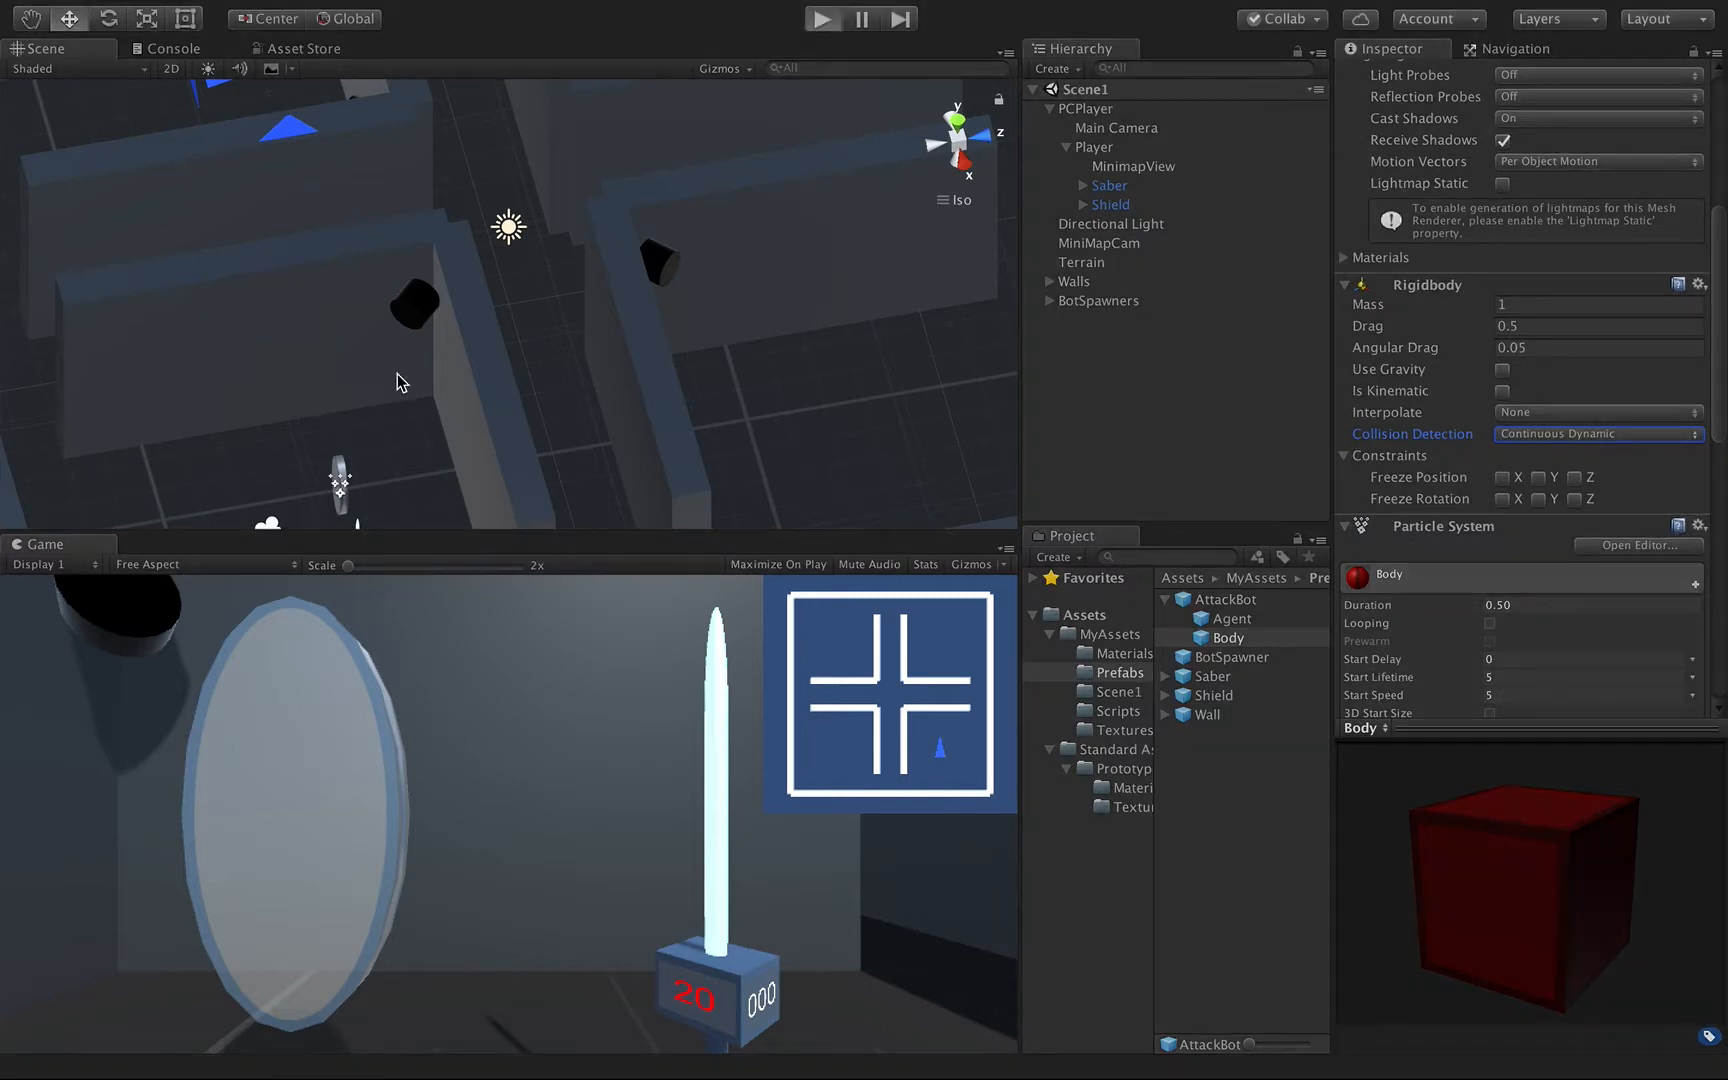
pyautogui.click(1108, 204)
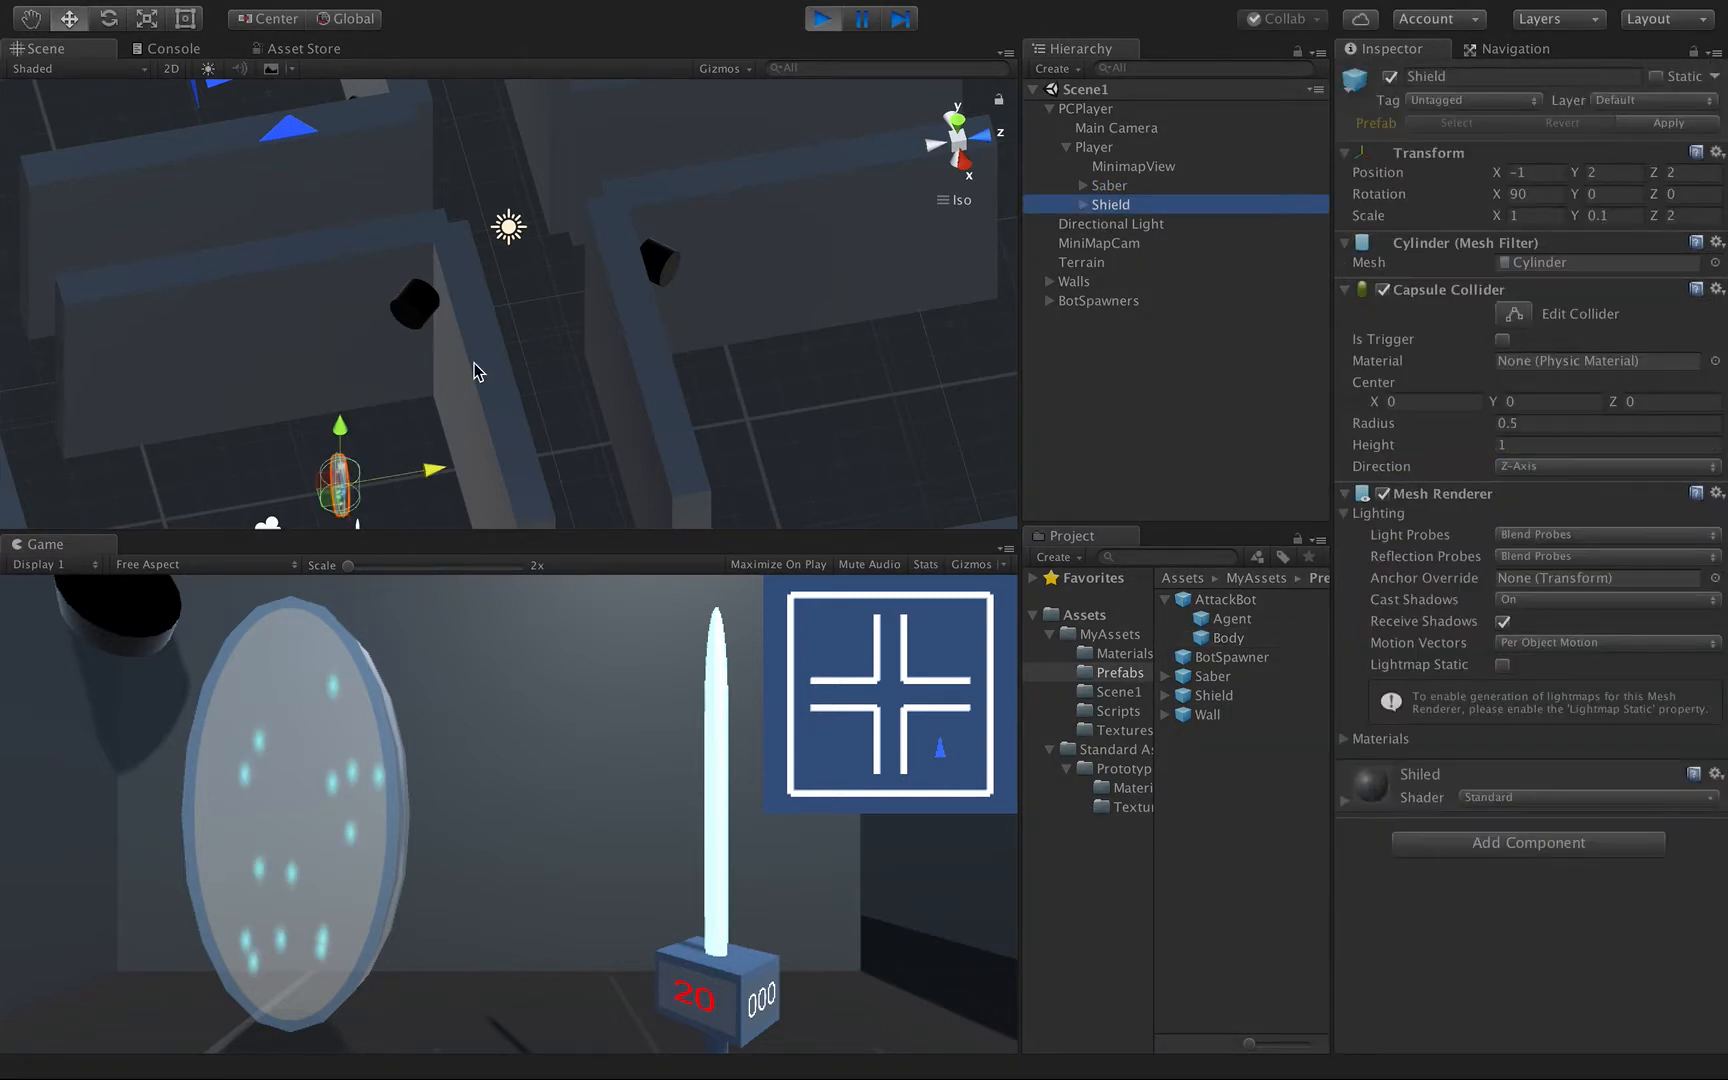
pyautogui.moveTo(466, 437)
pyautogui.mouseDown()
pyautogui.moveTo(397, 436)
pyautogui.moveTo(501, 390)
pyautogui.moveTo(313, 407)
pyautogui.moveTo(482, 355)
pyautogui.moveTo(351, 357)
pyautogui.moveTo(428, 305)
pyautogui.moveTo(463, 305)
pyautogui.moveTo(339, 316)
pyautogui.moveTo(480, 276)
pyautogui.mouseUp()
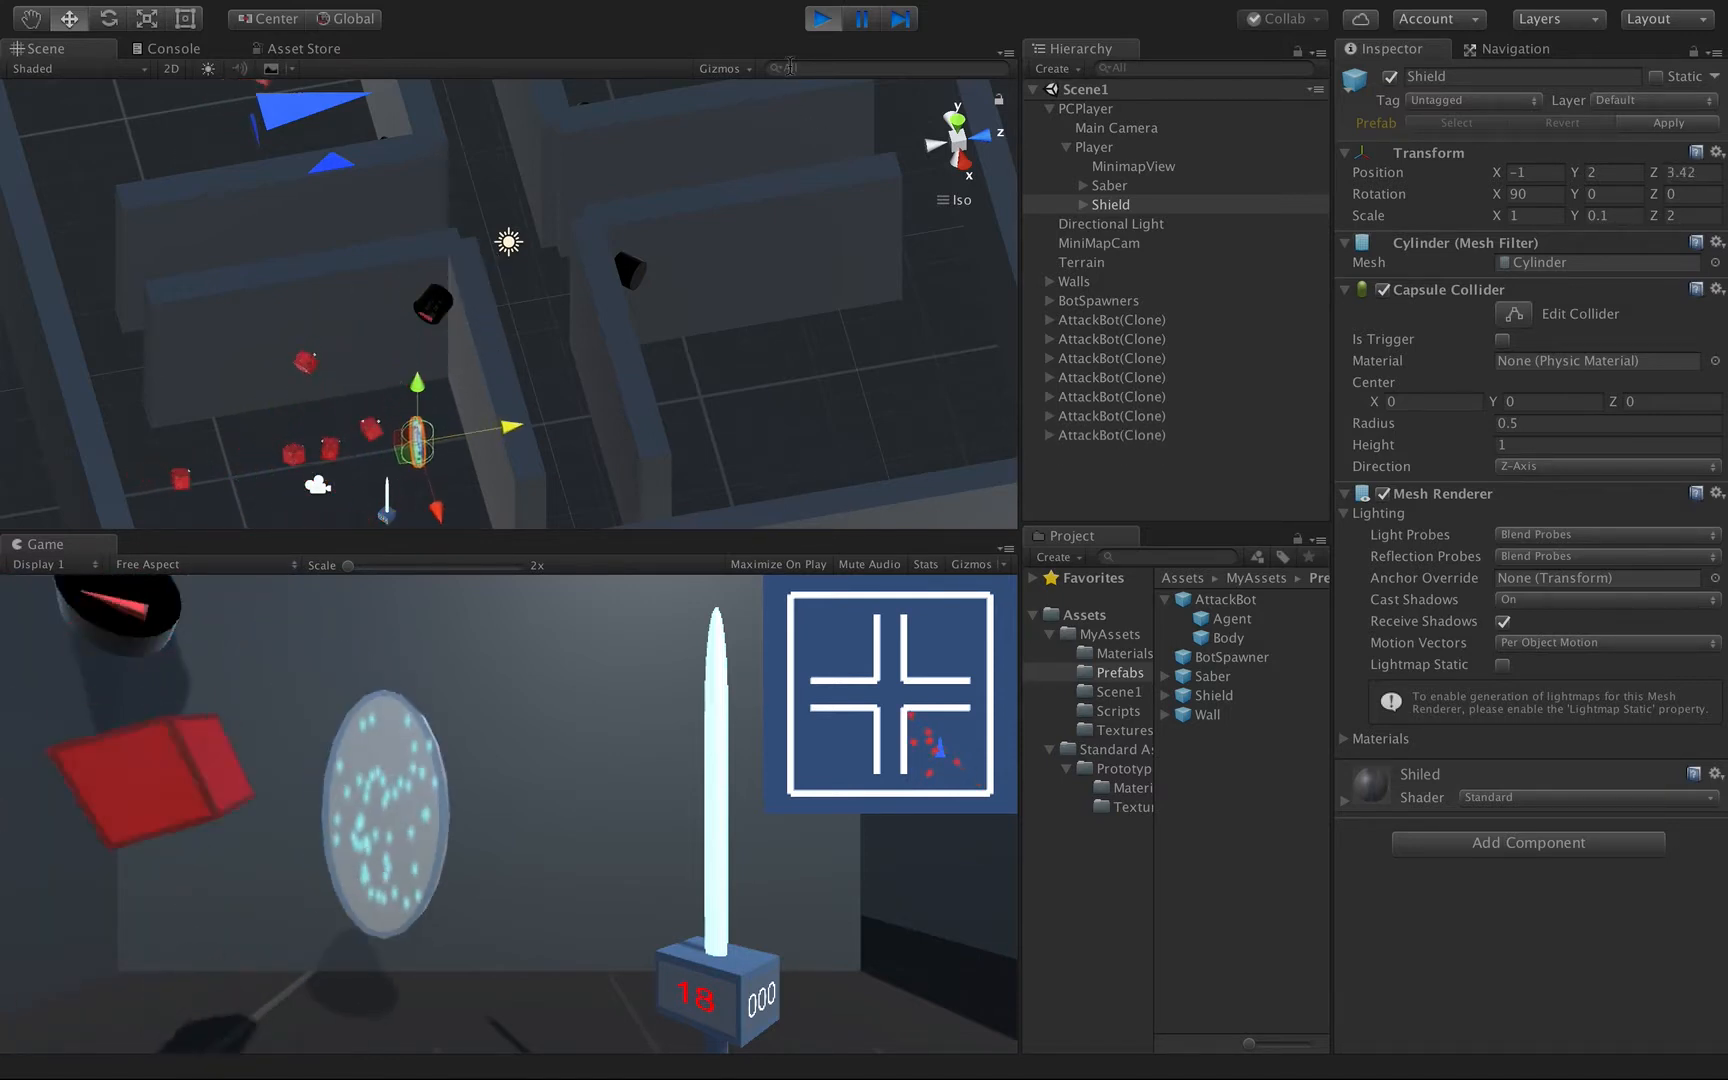
pyautogui.click(822, 22)
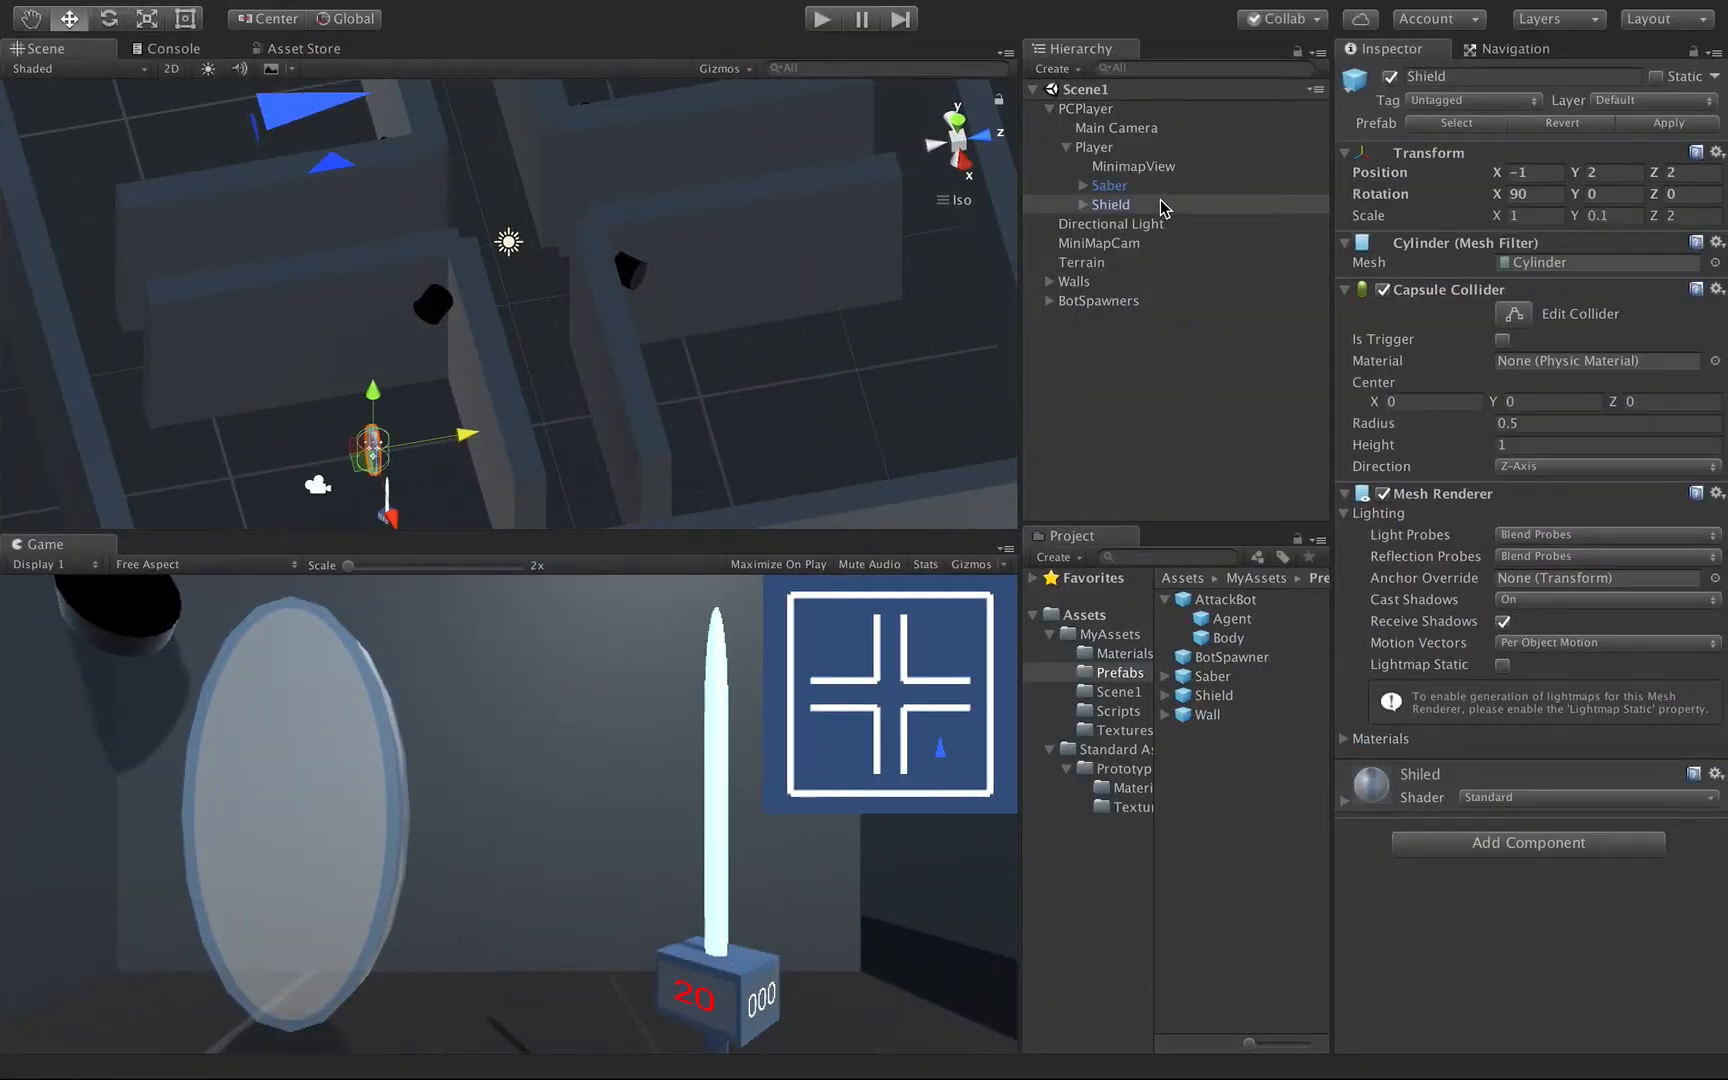
# Add a UI Canvas as a child of the Shield and name it MiniMapCanvas.
pyautogui.click(1106, 205)
pyautogui.click(1083, 204)
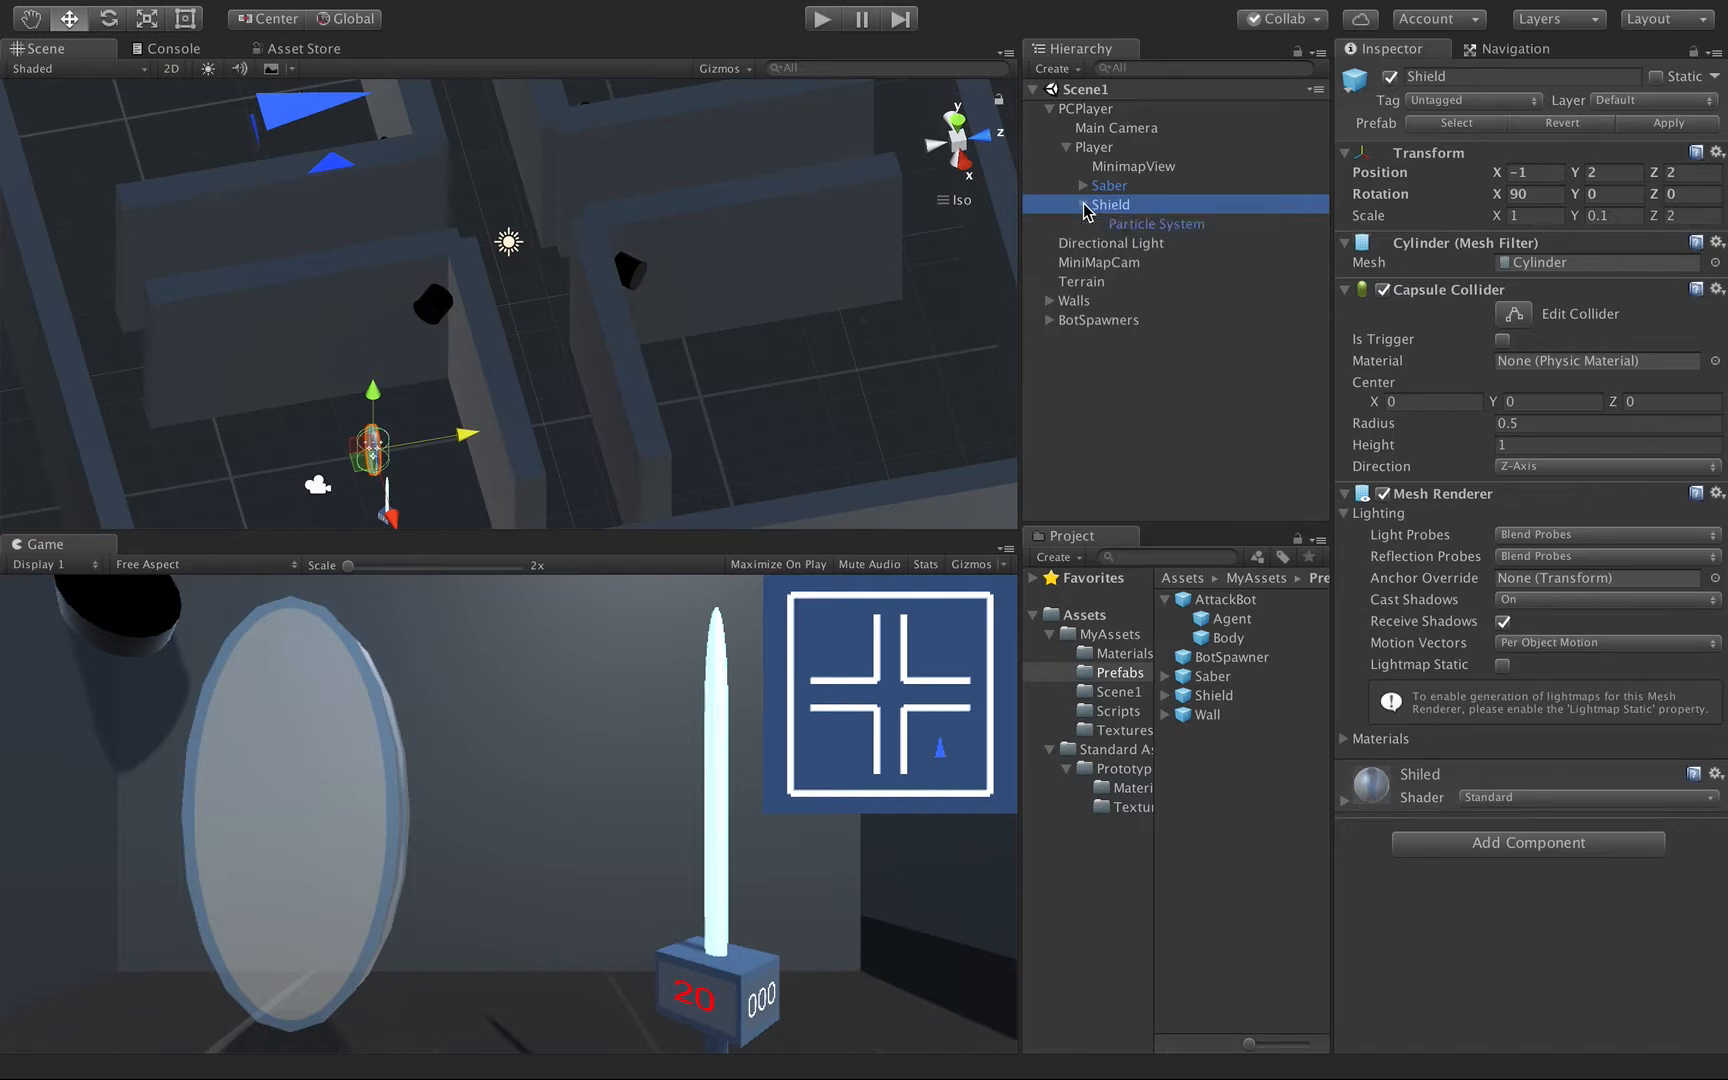
pyautogui.doubleClick(1135, 205)
pyautogui.click(559, 376)
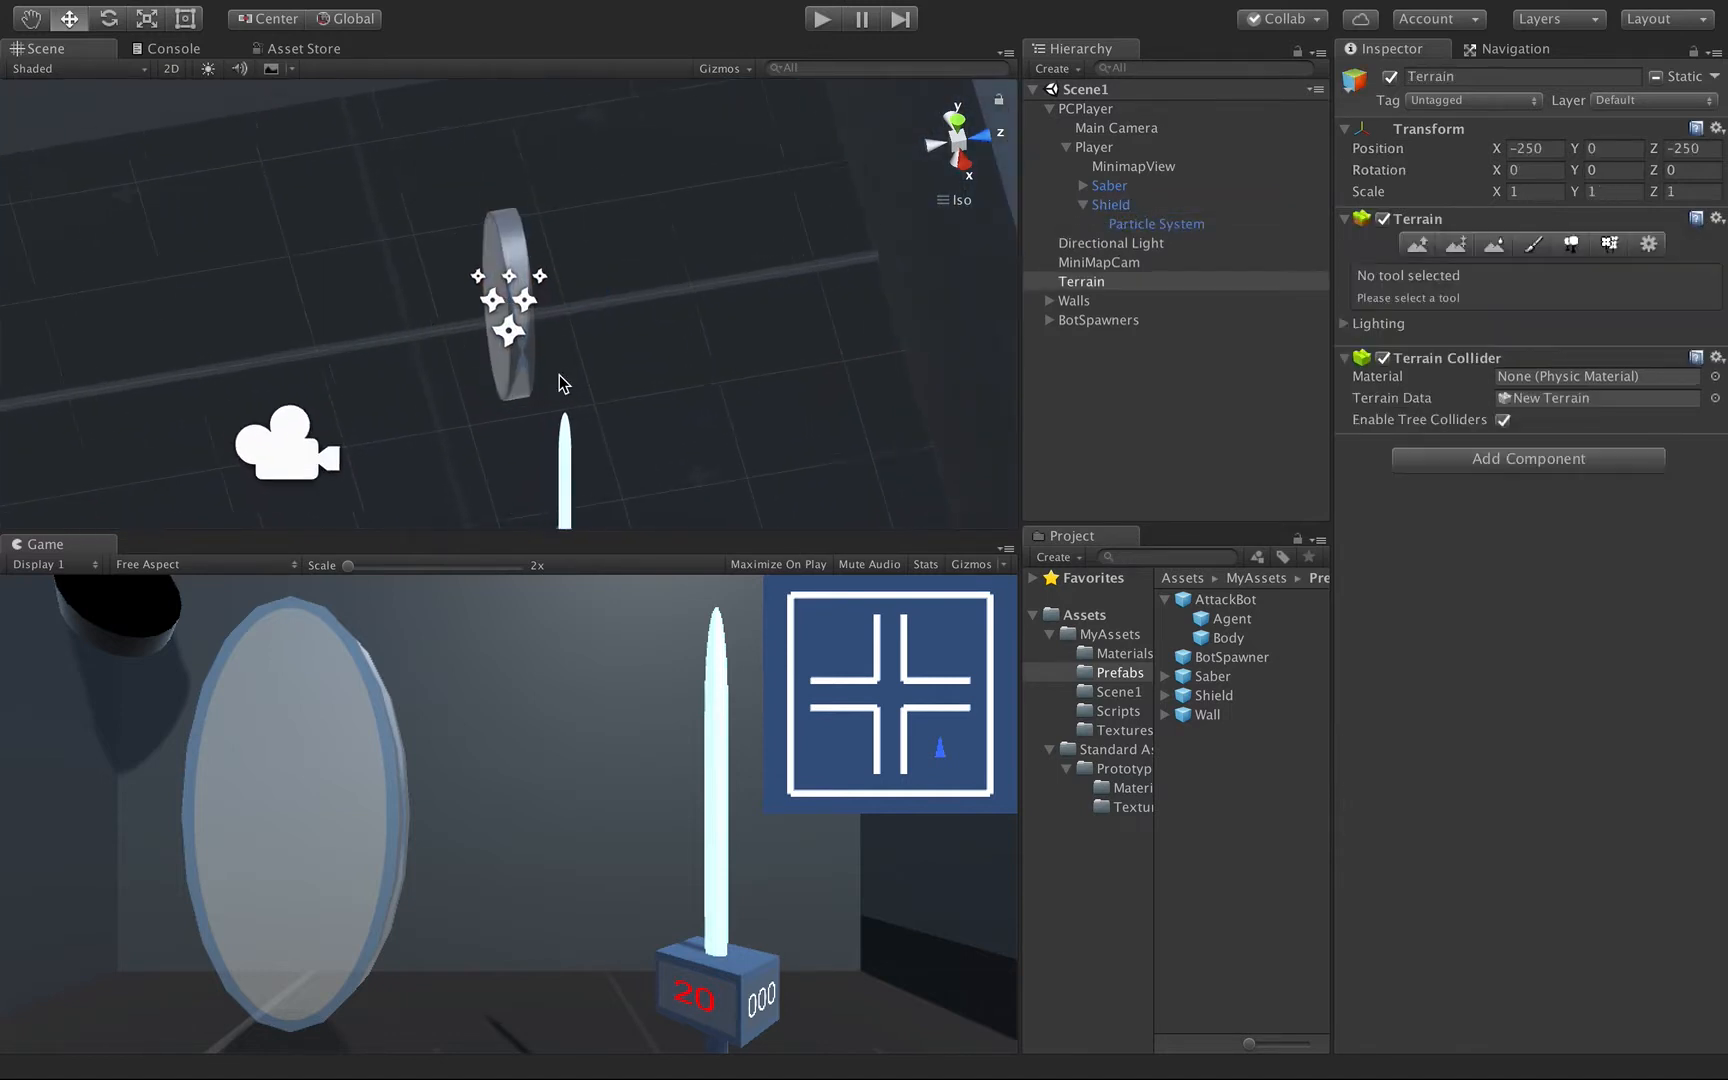
pyautogui.keyDown('alt'); pyautogui.moveTo(559, 376); pyautogui.dragTo(1188, 340); pyautogui.keyUp('alt')
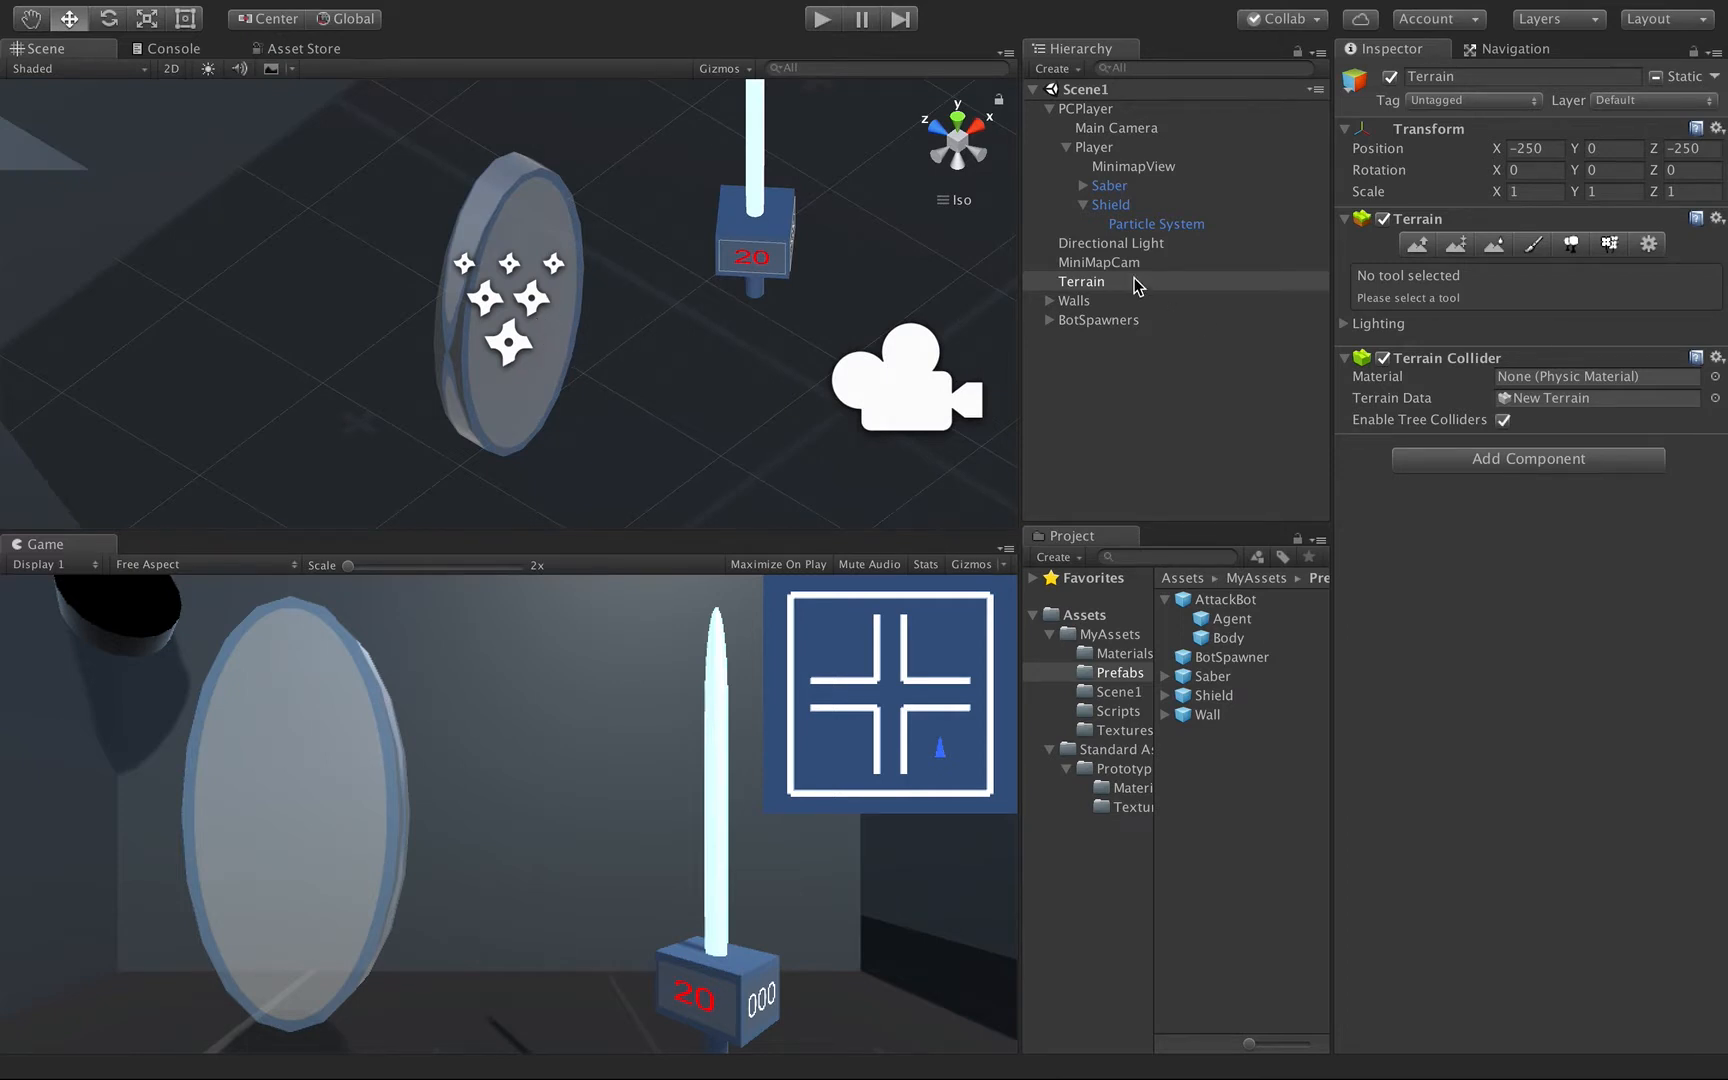
pyautogui.click(1122, 206)
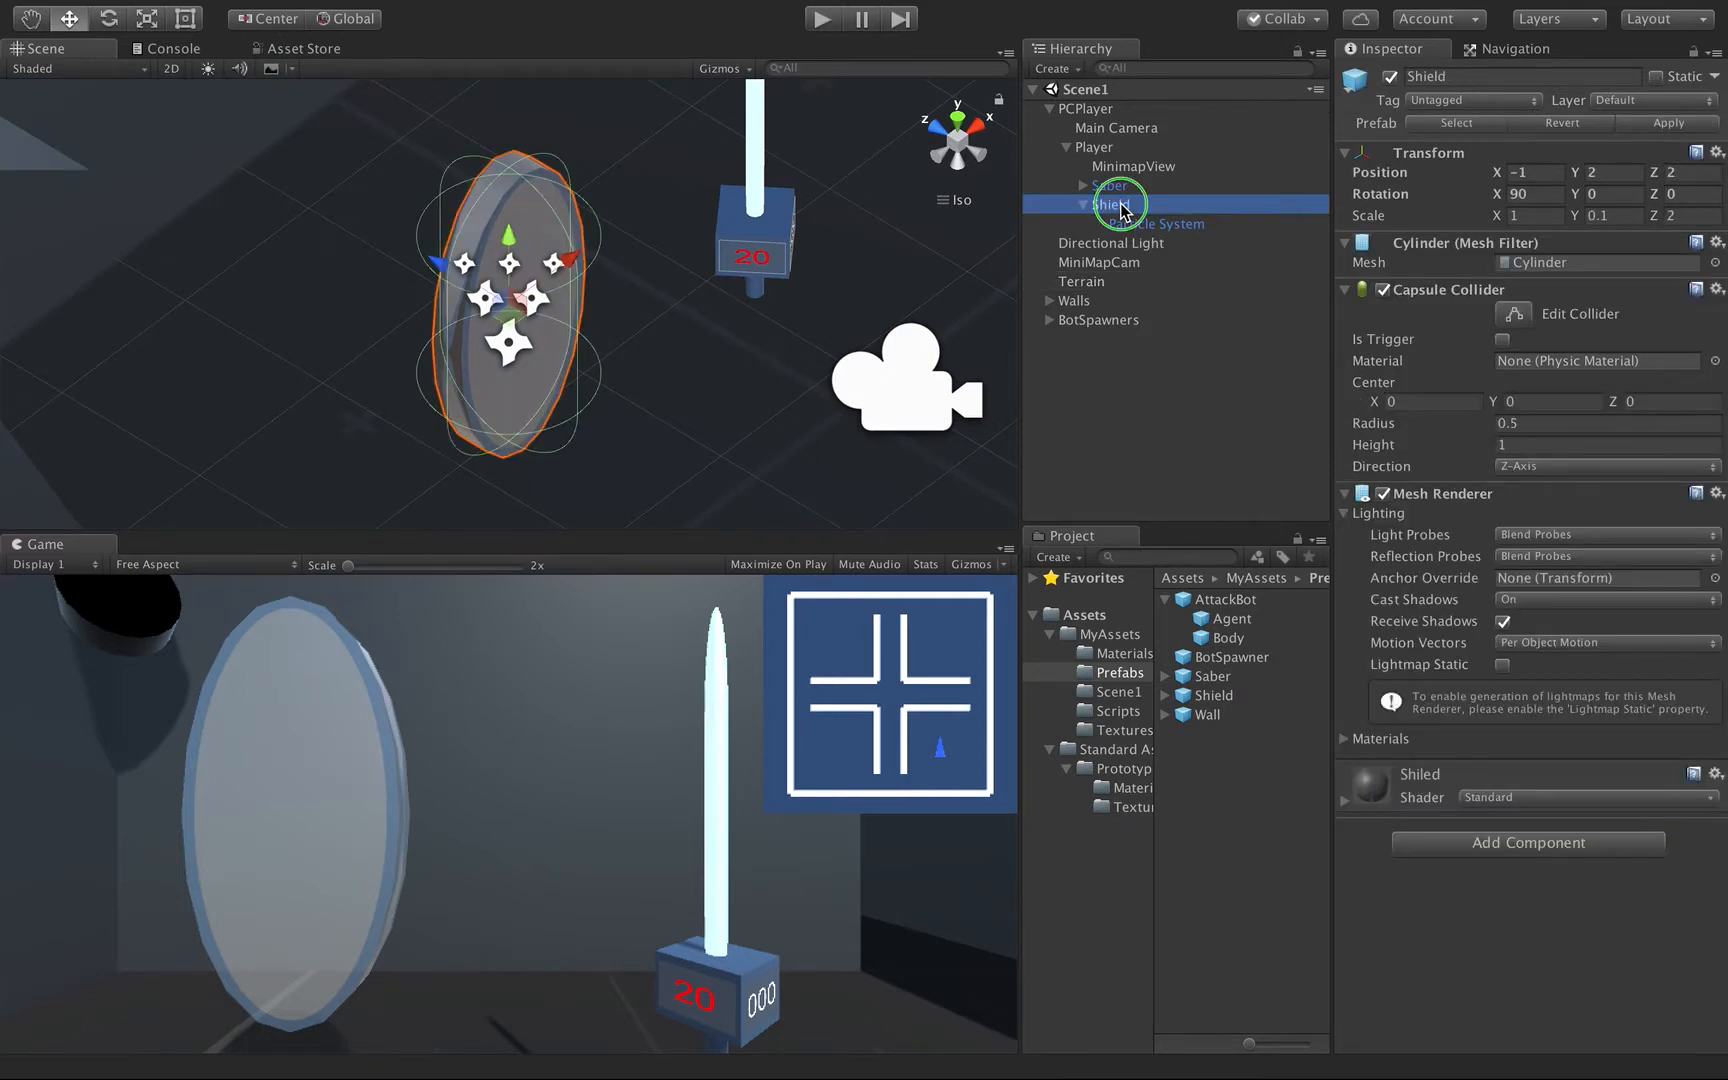
pyautogui.rightClick(1122, 206)
pyautogui.moveTo(1187, 558)
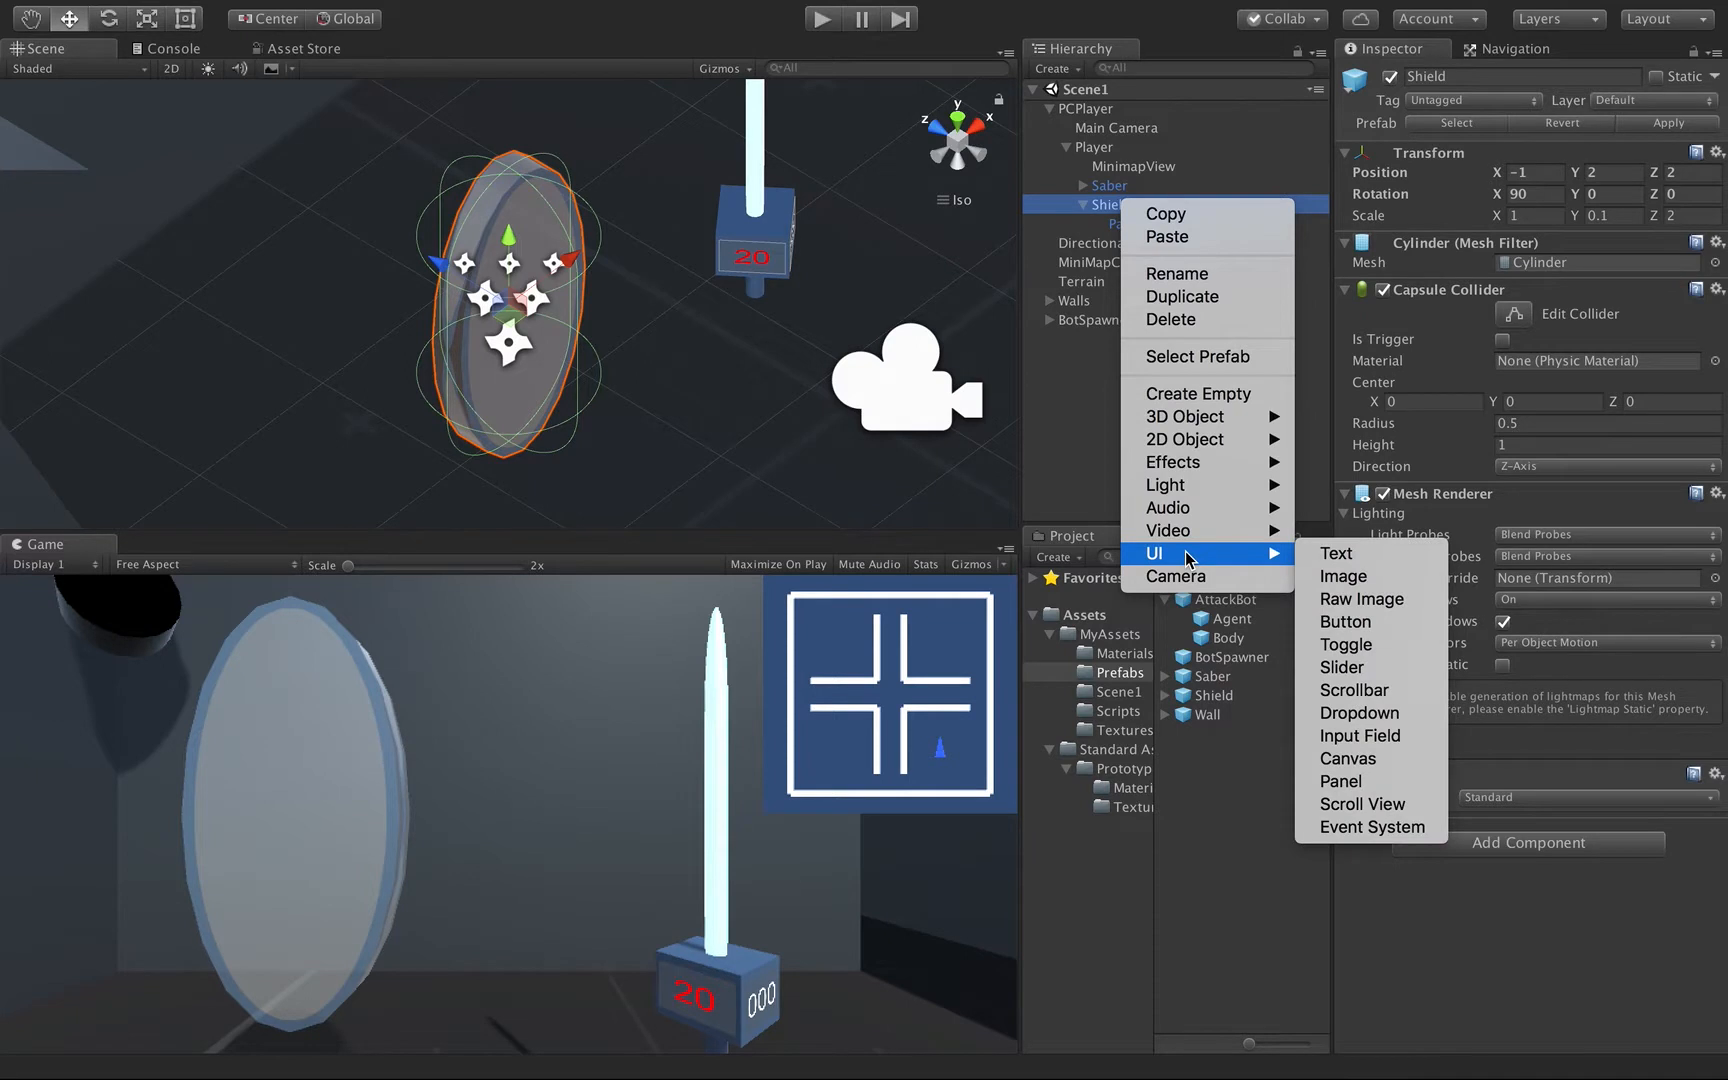
pyautogui.click(1370, 759)
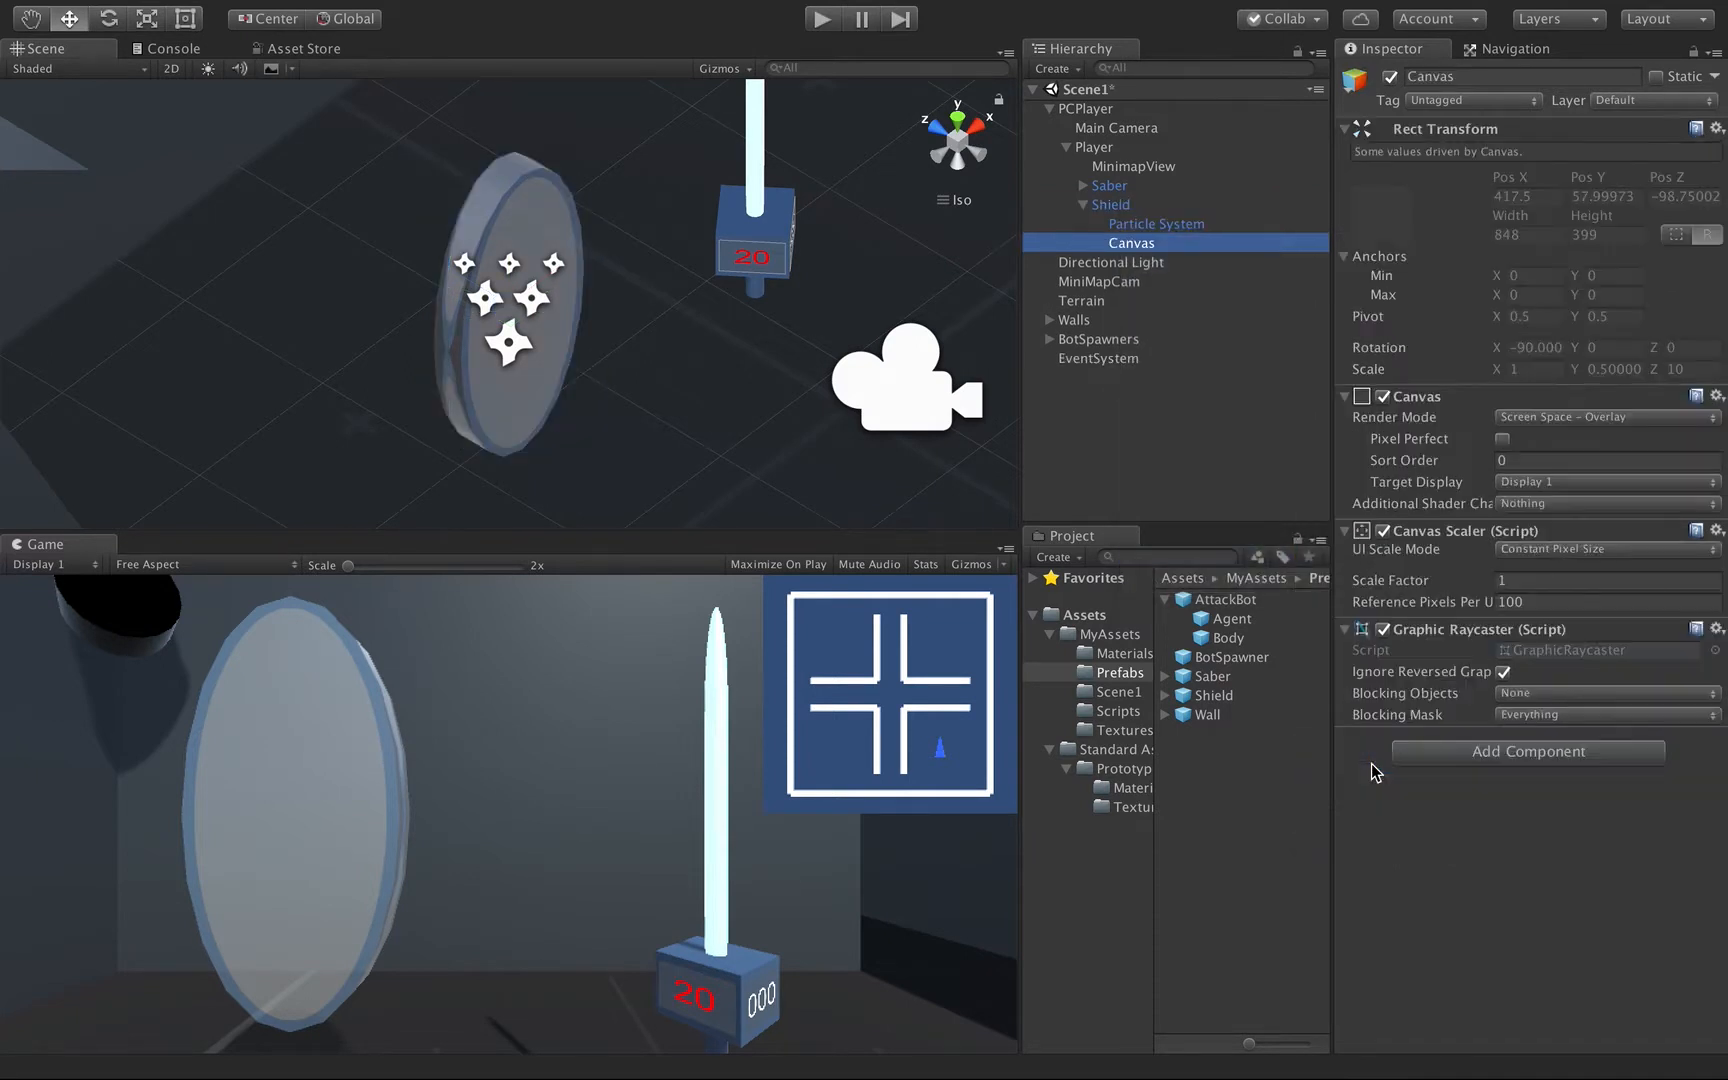
pyautogui.click(1440, 77)
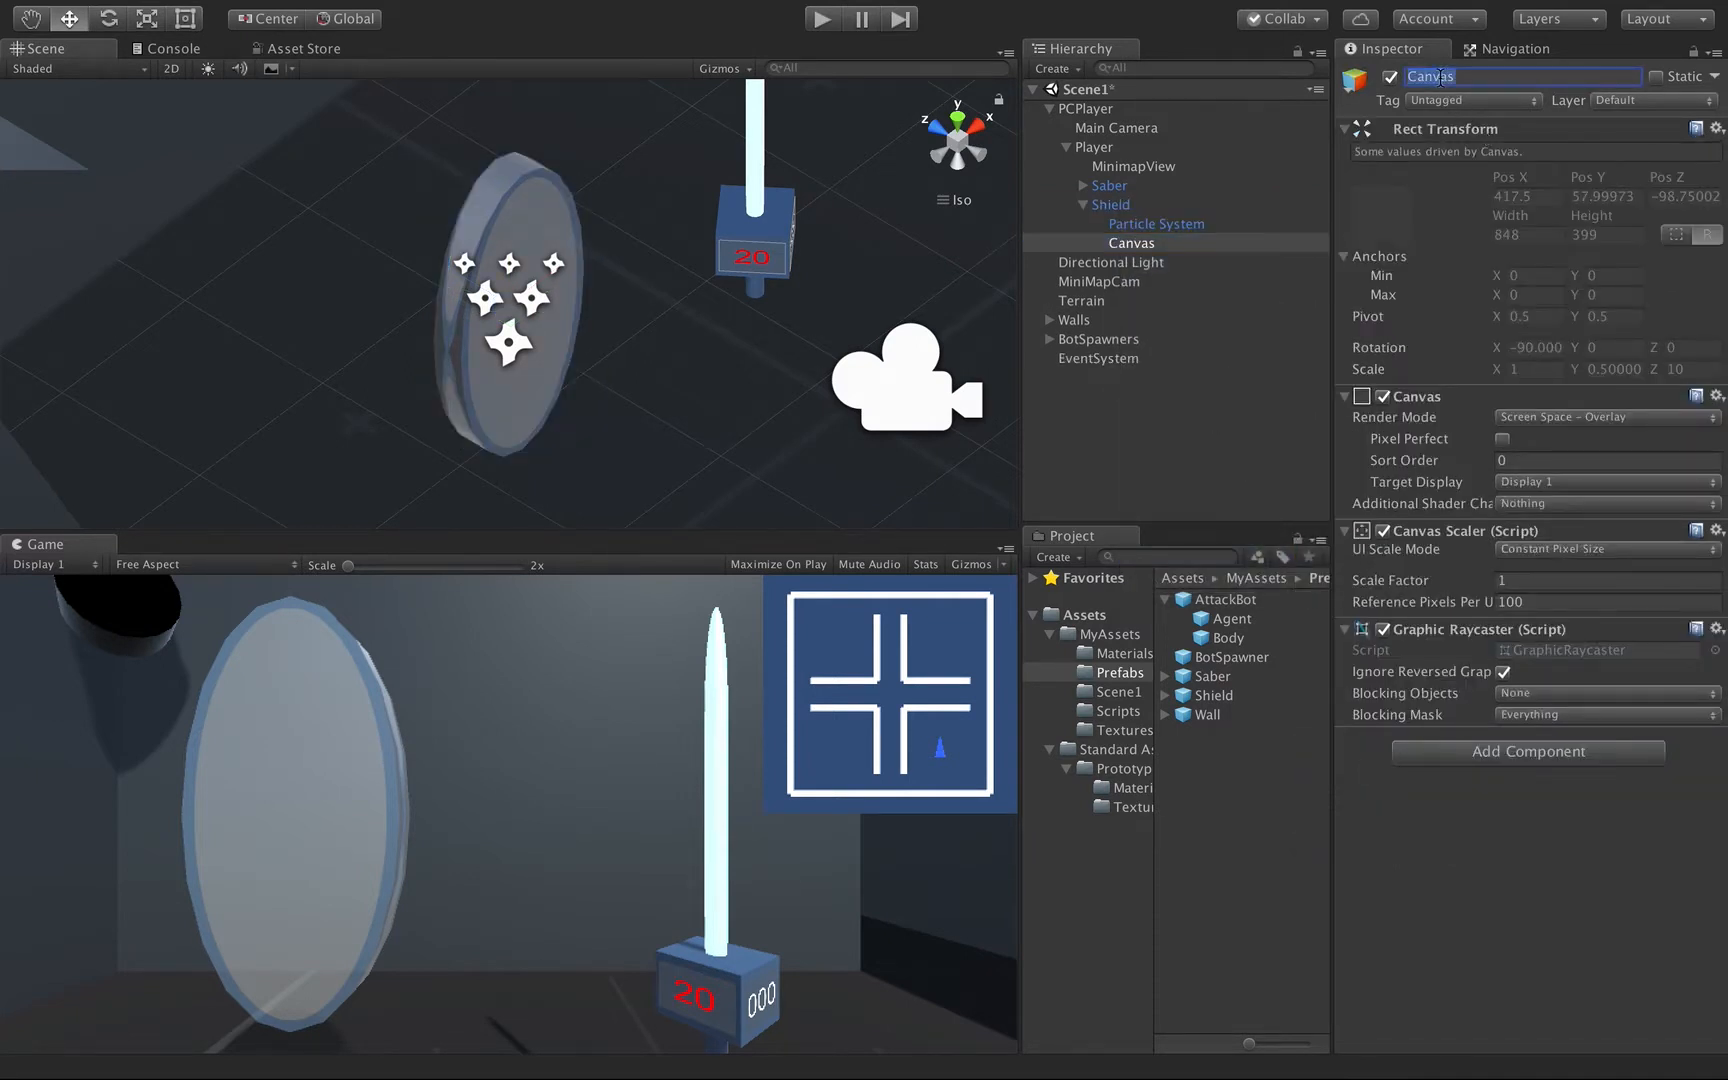
pyautogui.write('MiniMap')
pyautogui.press('Return')
# Switch MiniMapCanvas to the World Space render mode and set its width and height to 500.
pyautogui.doubleClick(1147, 249)
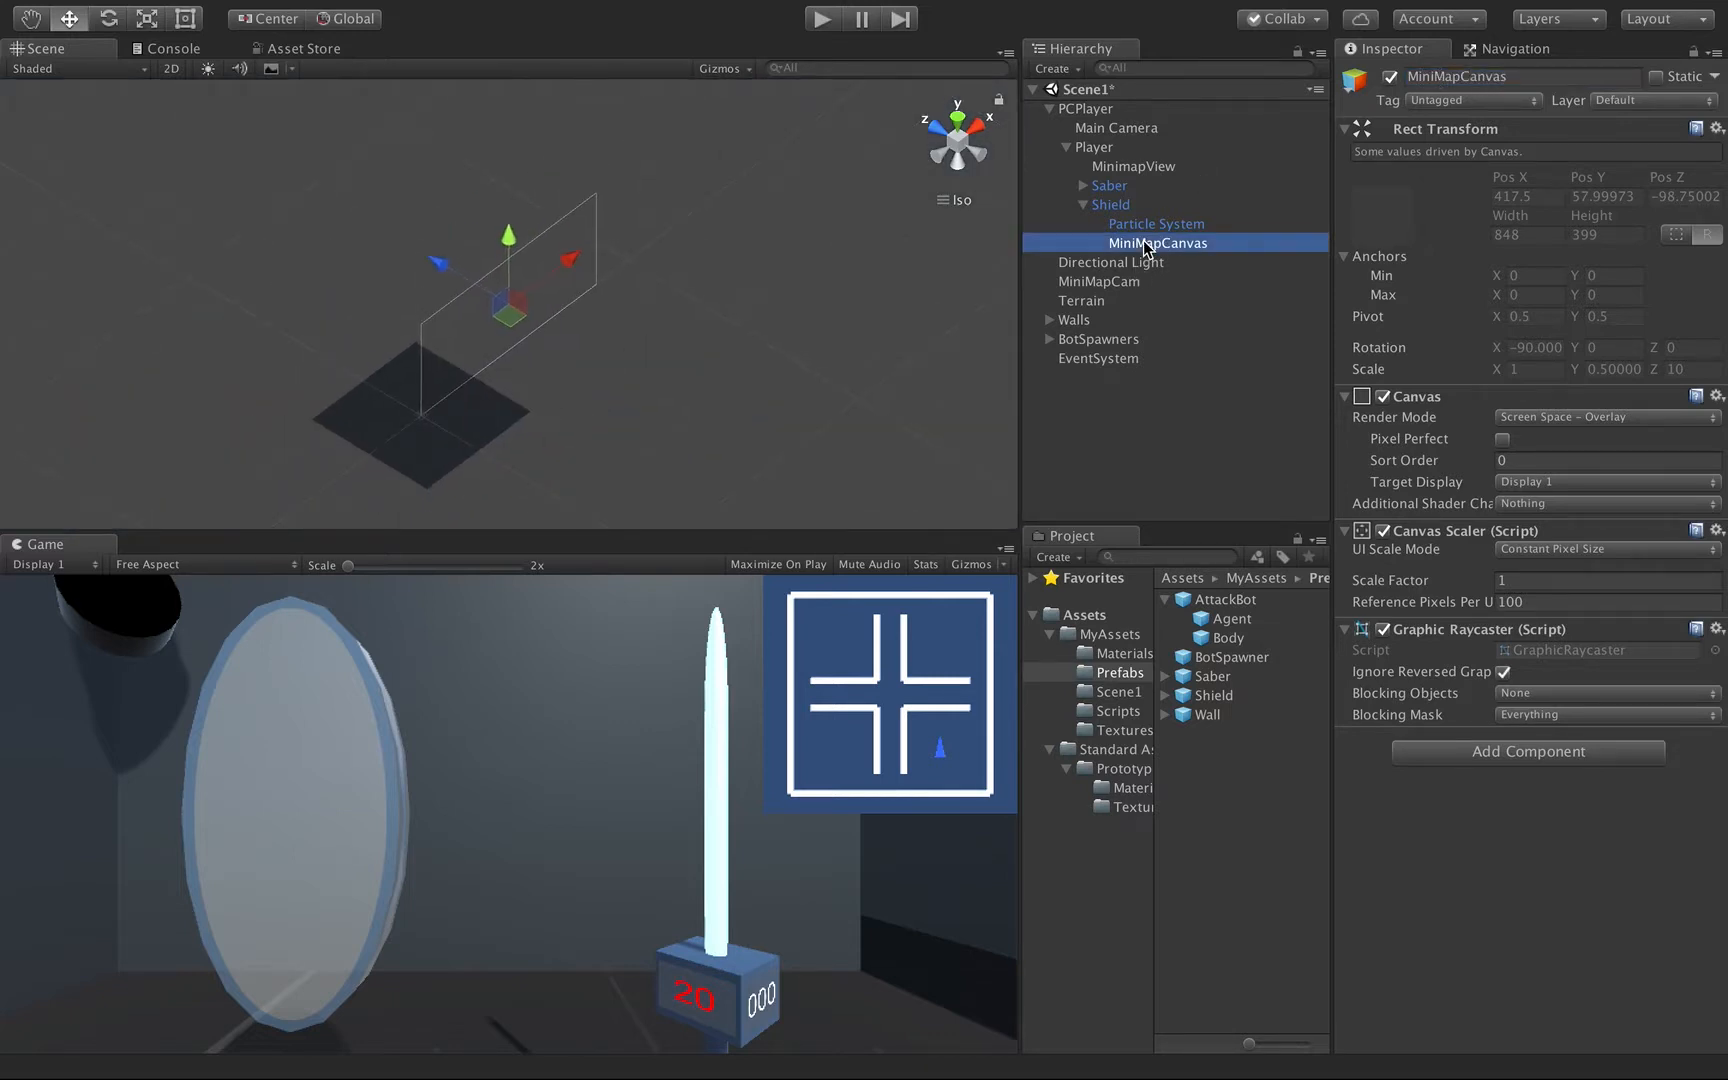
pyautogui.click(1565, 418)
pyautogui.click(1559, 457)
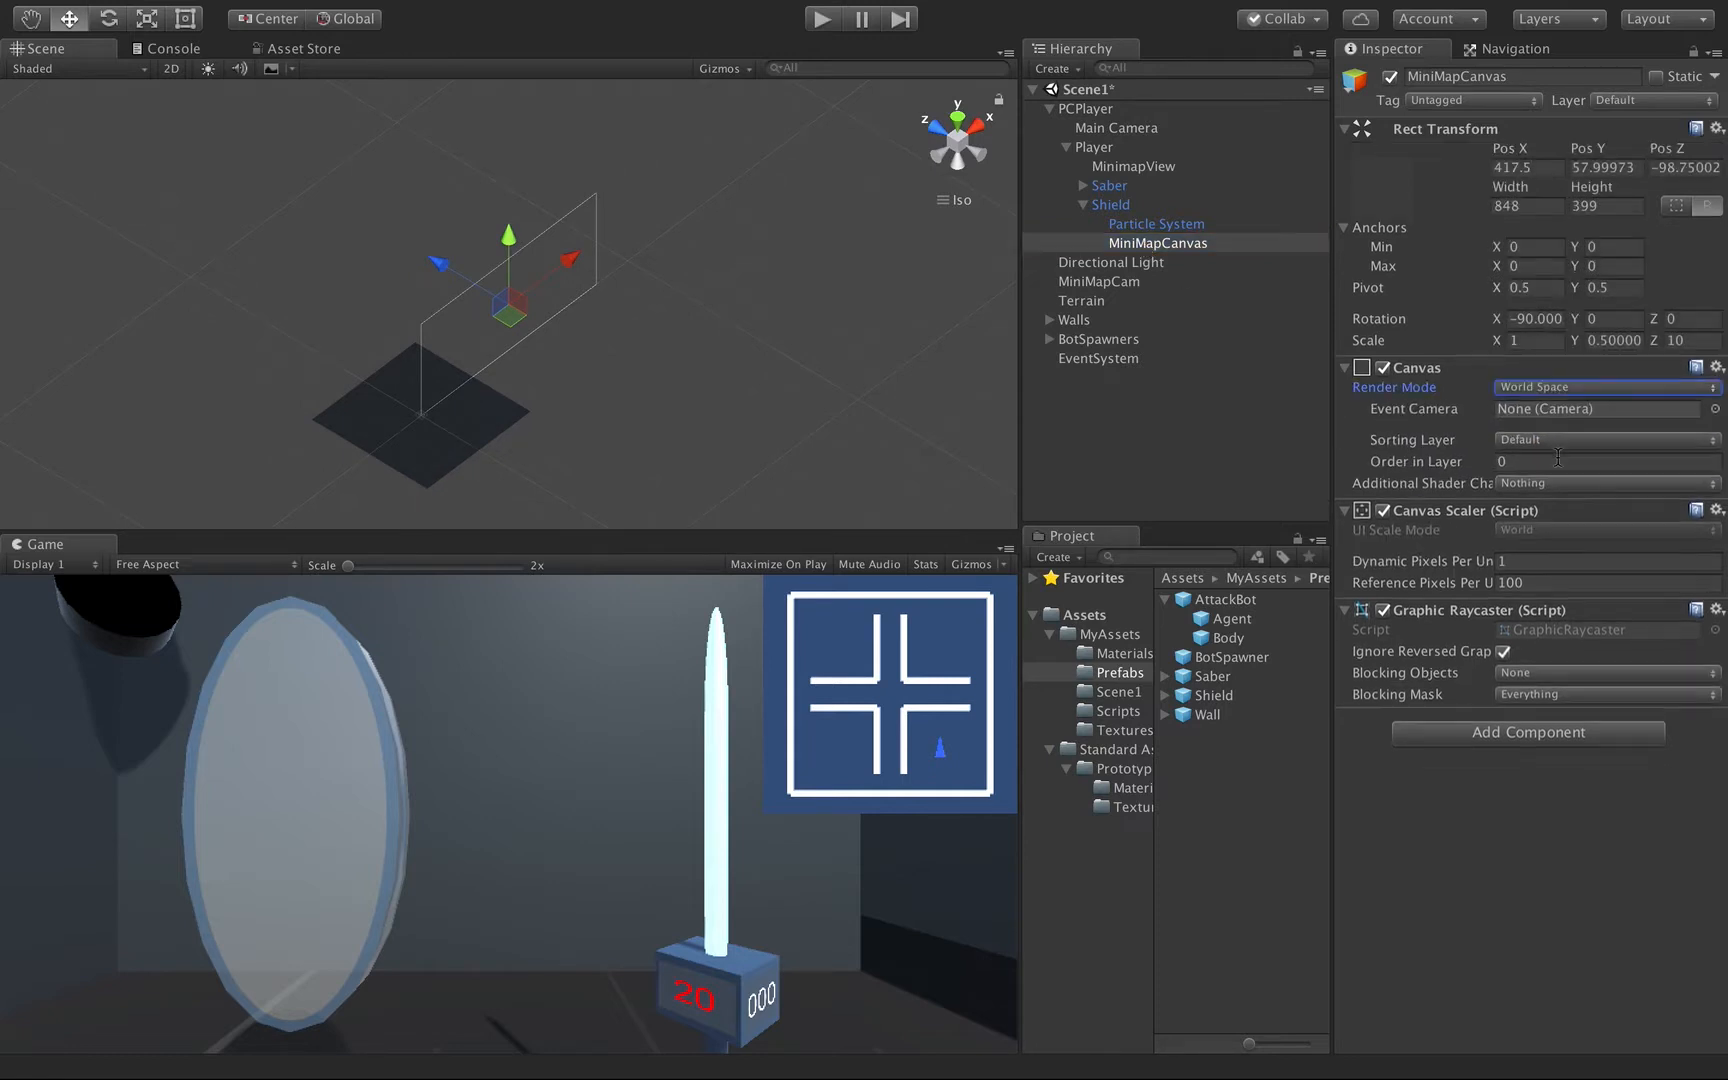
pyautogui.click(1513, 206)
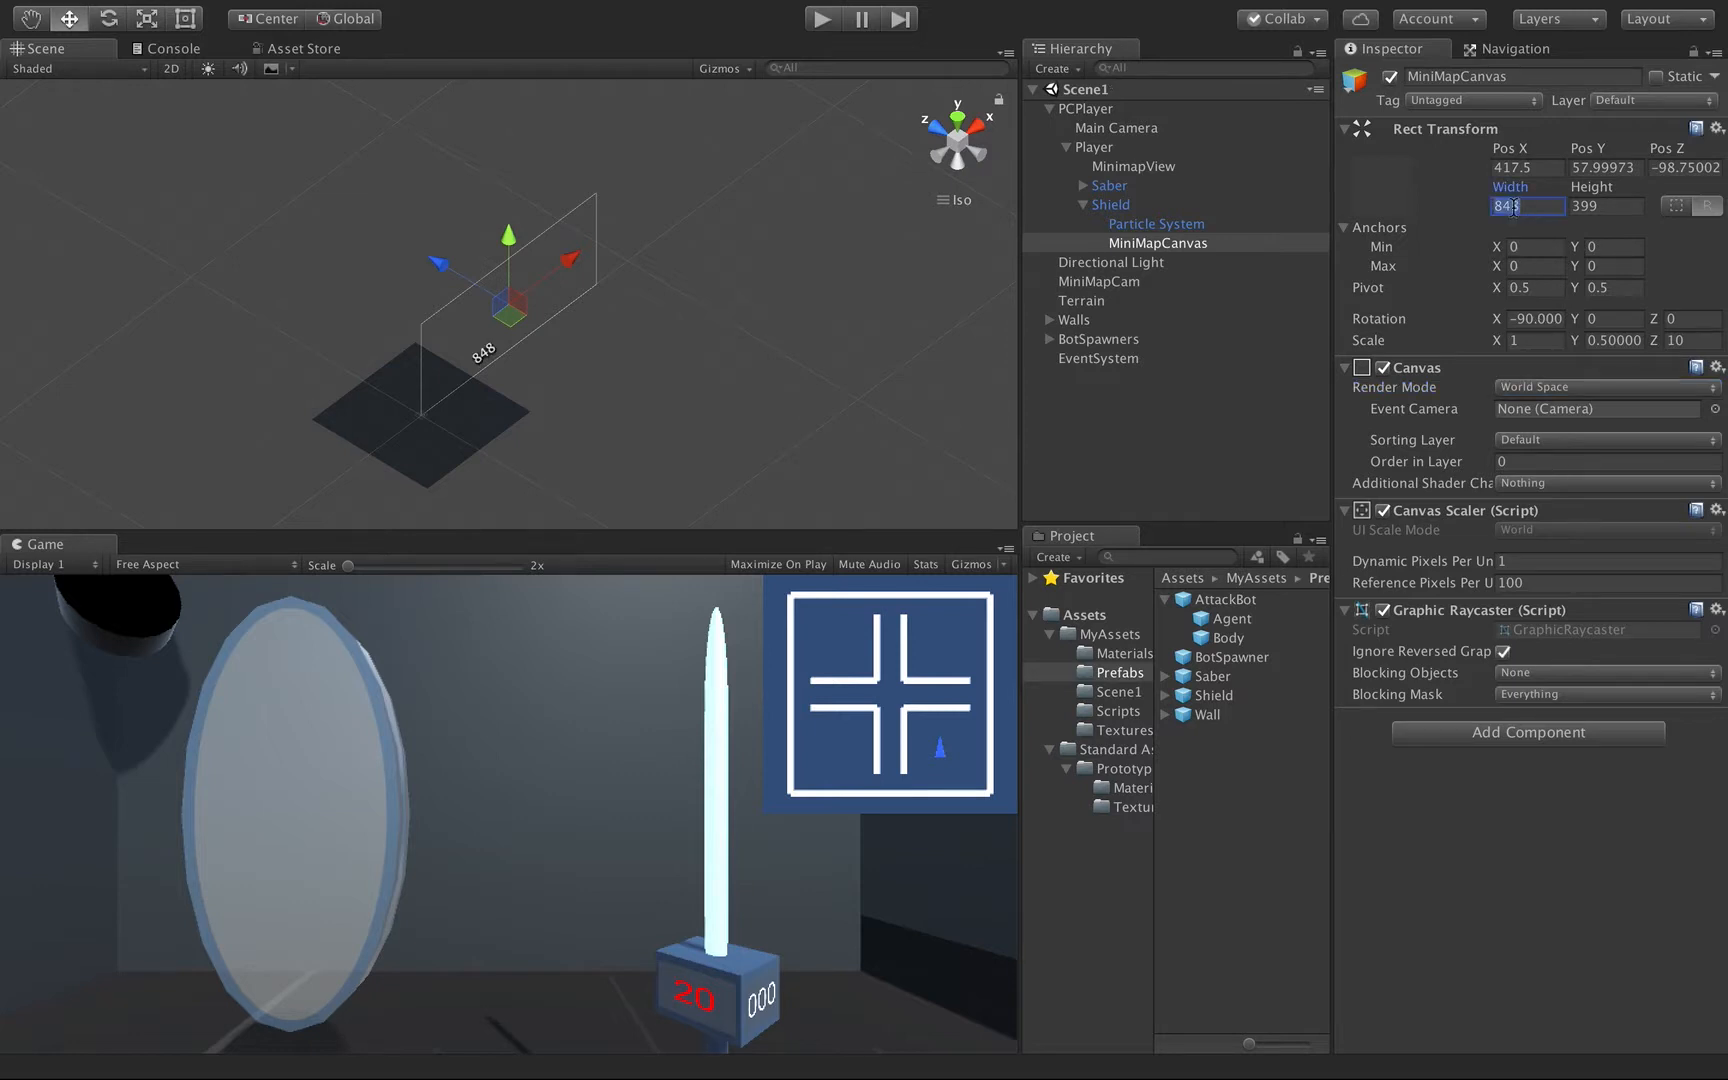
pyautogui.write('500')
pyautogui.press('Tab')
pyautogui.write('500')
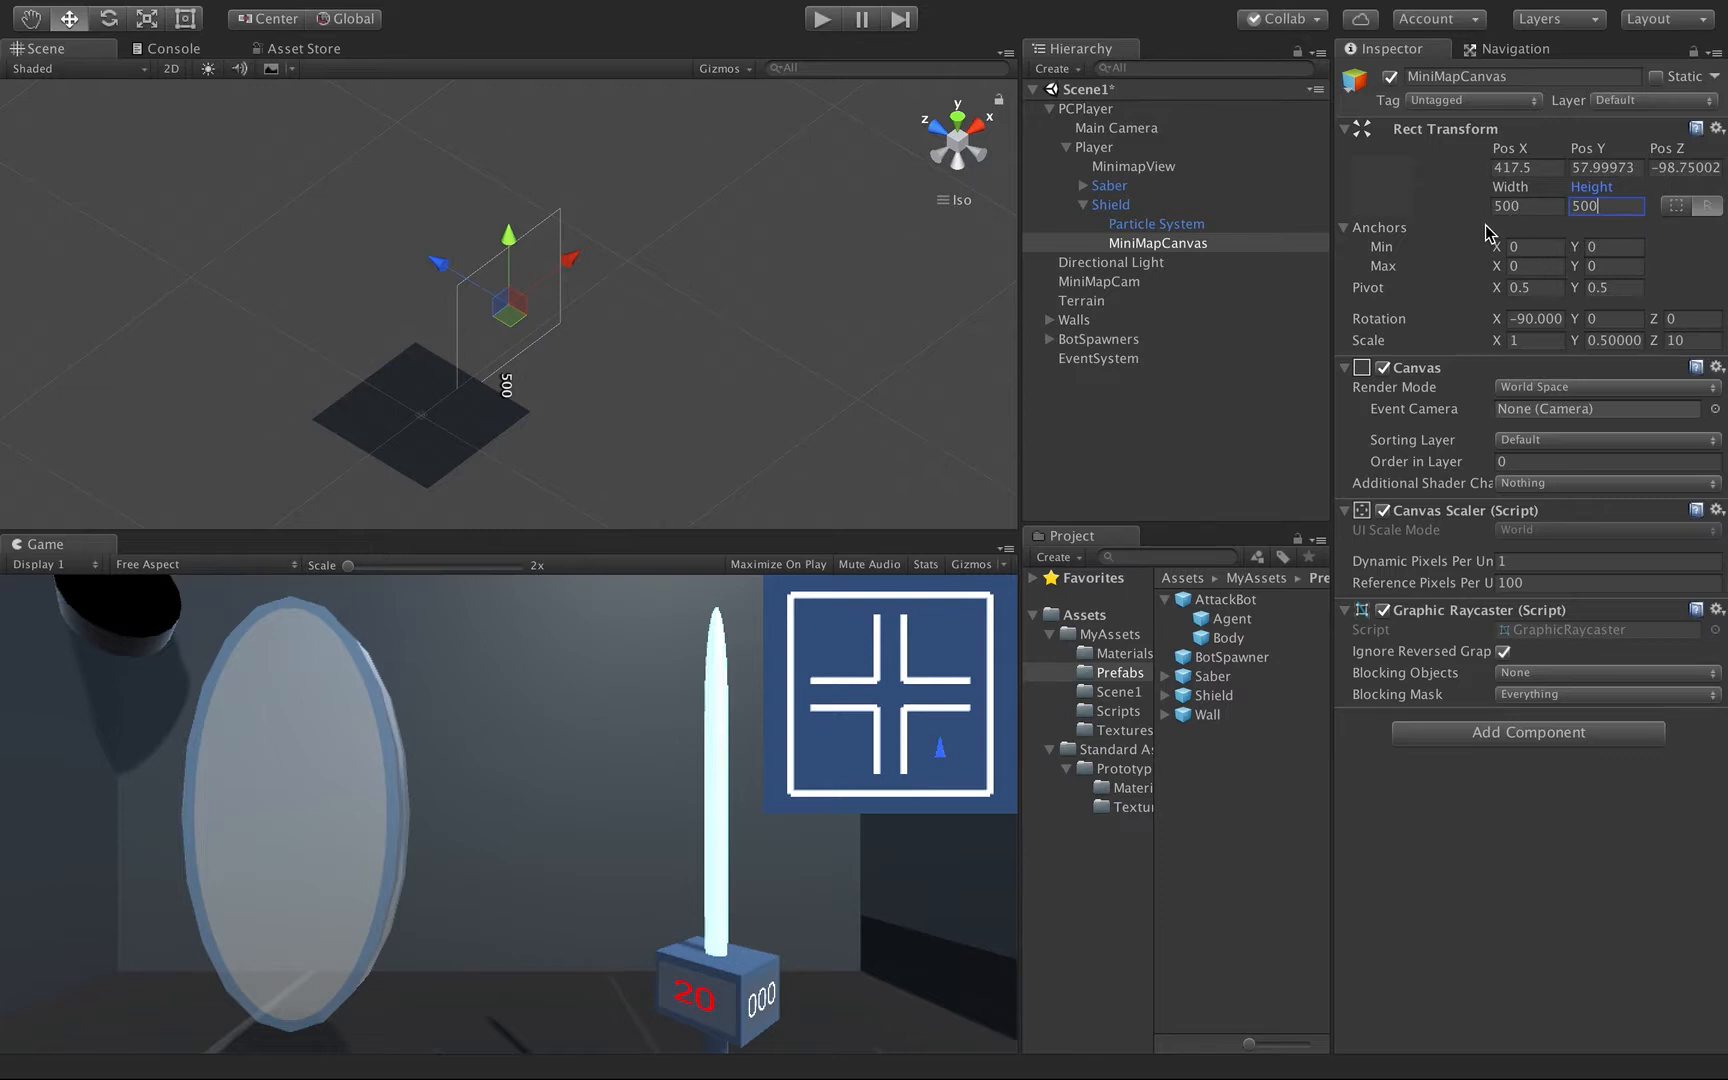
# Set the position of MiniMapCanvas to 0 on the X, Y and Z axes.
pyautogui.click(1532, 167)
pyautogui.write('0')
pyautogui.press('Tab')
pyautogui.write('0')
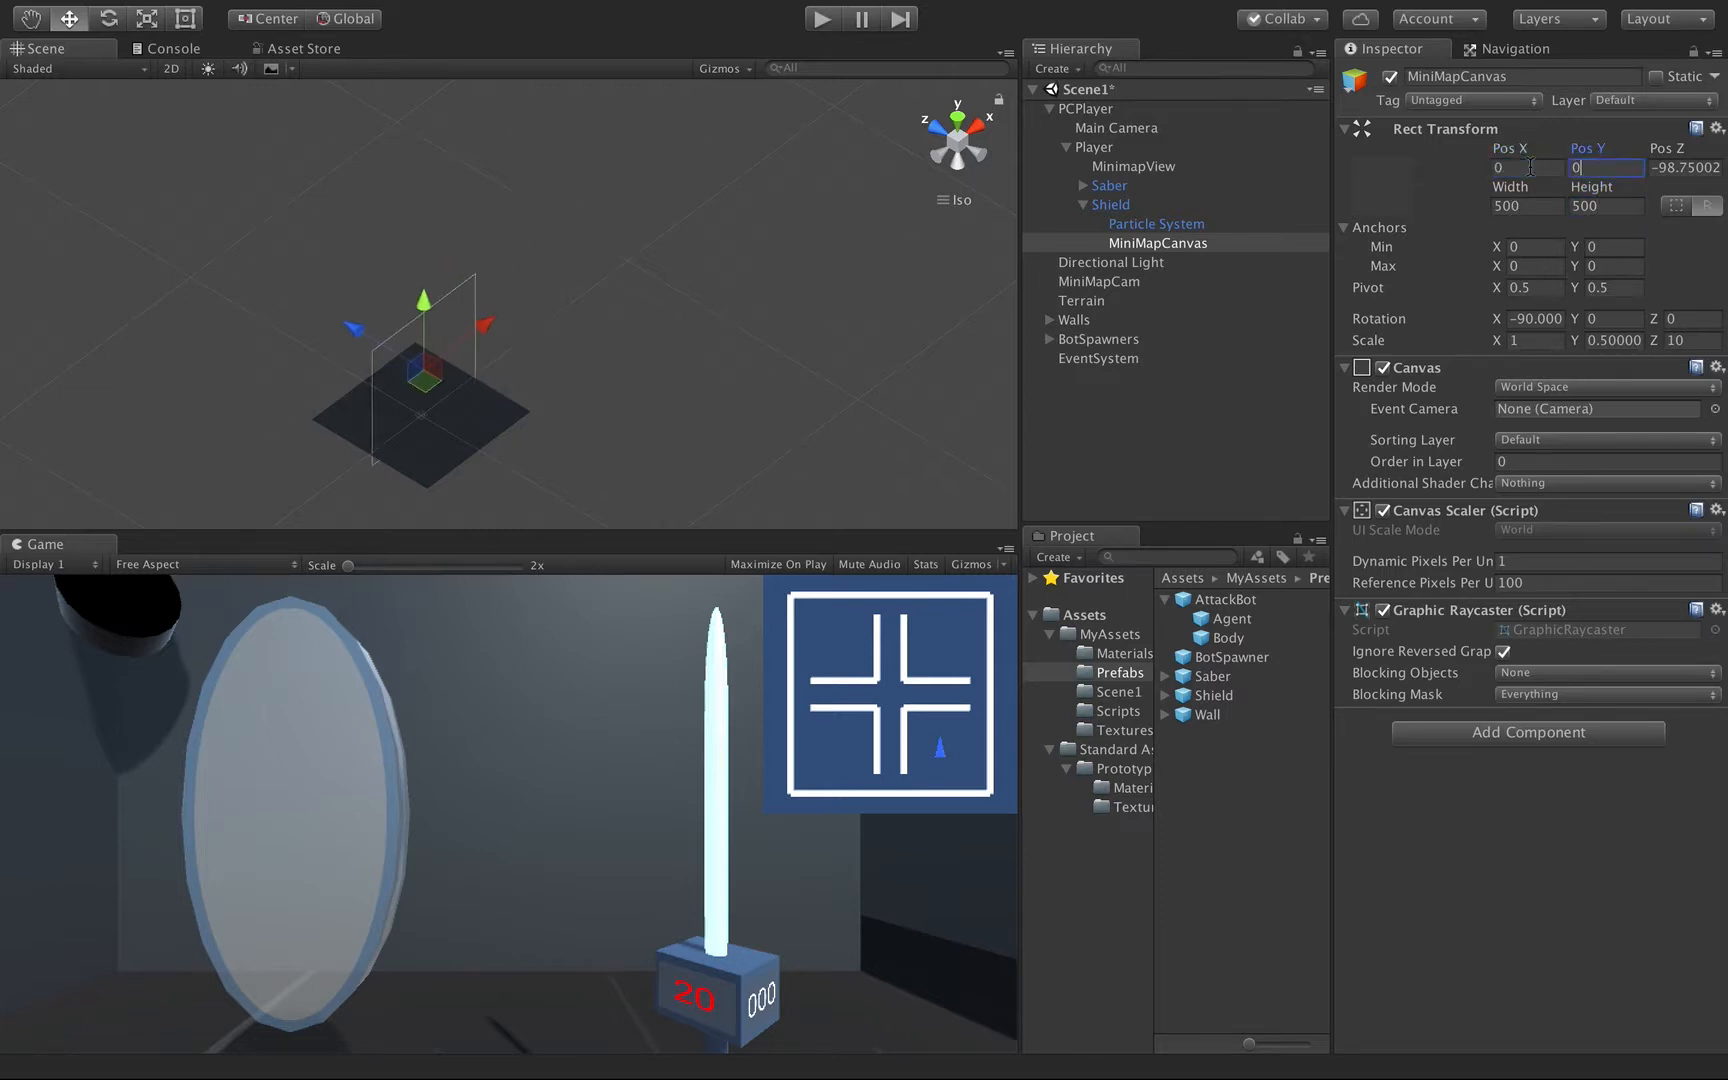
pyautogui.press('Tab')
pyautogui.write('0')
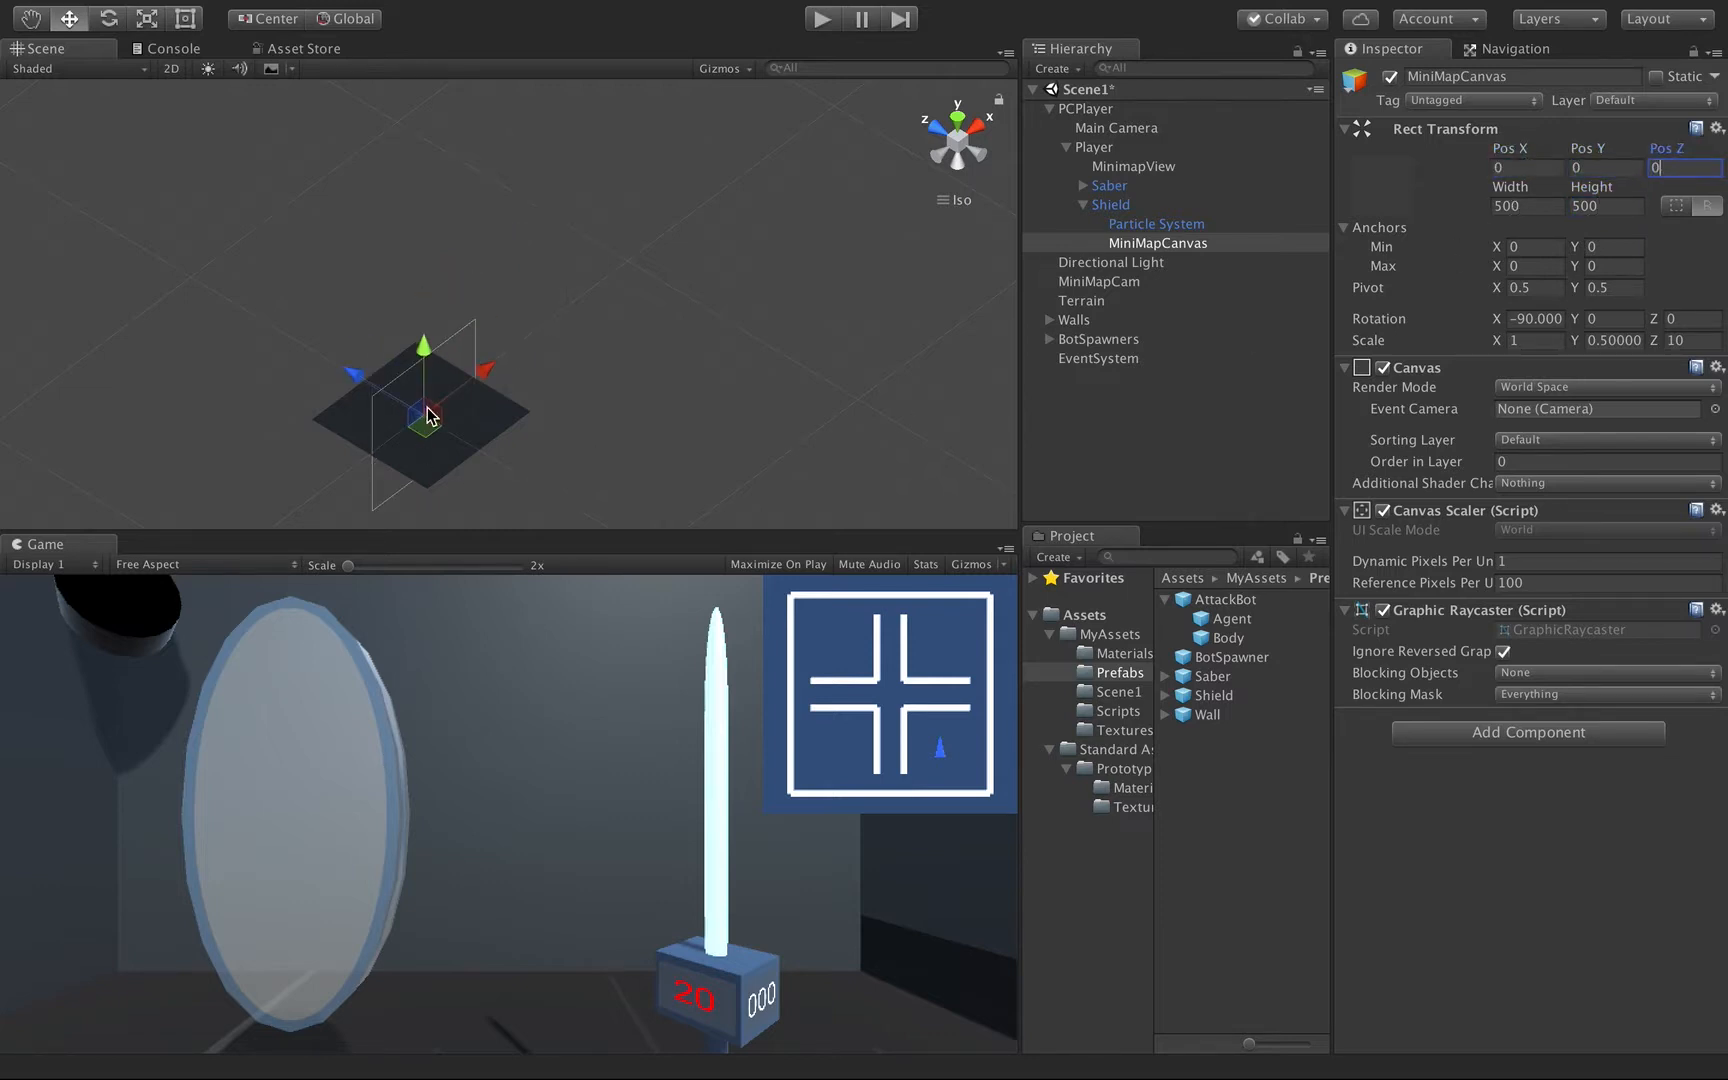
pyautogui.scroll(2, 440, 447)
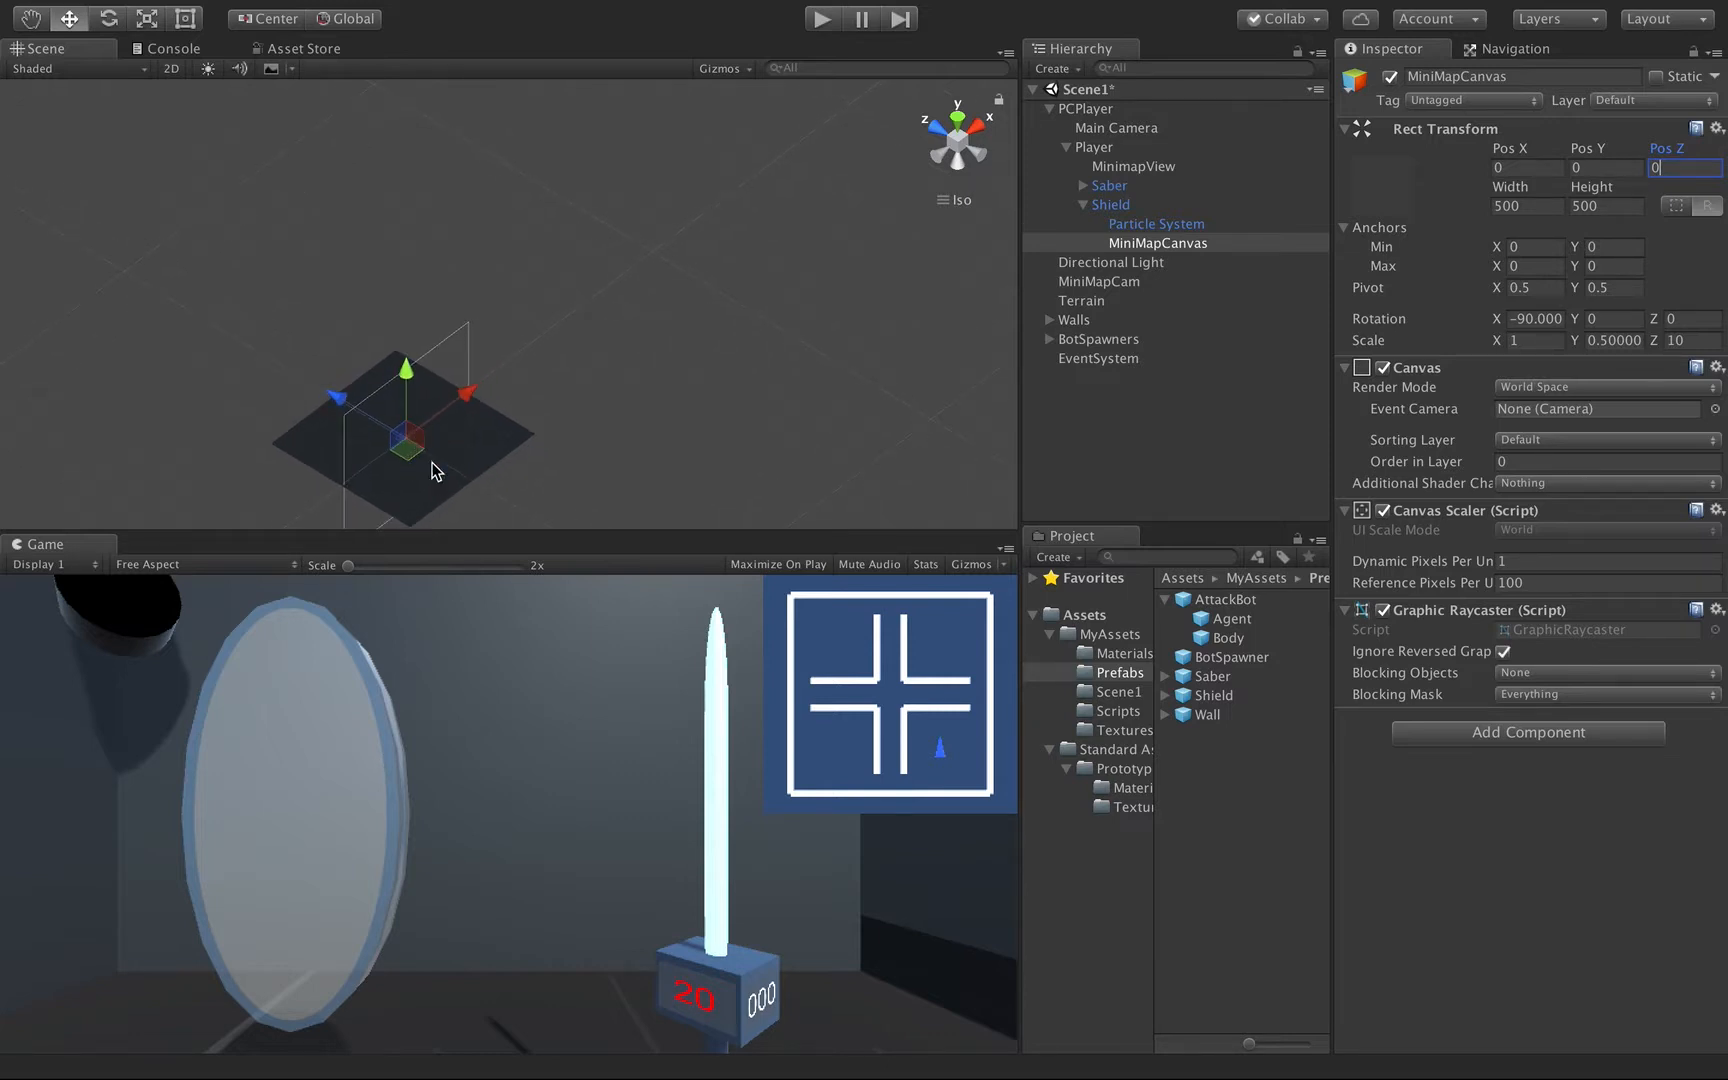
# Save the scene and set the scale of MiniMapCanvas to 0.001 on X and 0.01 on Y and Z.
pyautogui.press('super+s')
pyautogui.click(1512, 340)
pyautogui.write('0')
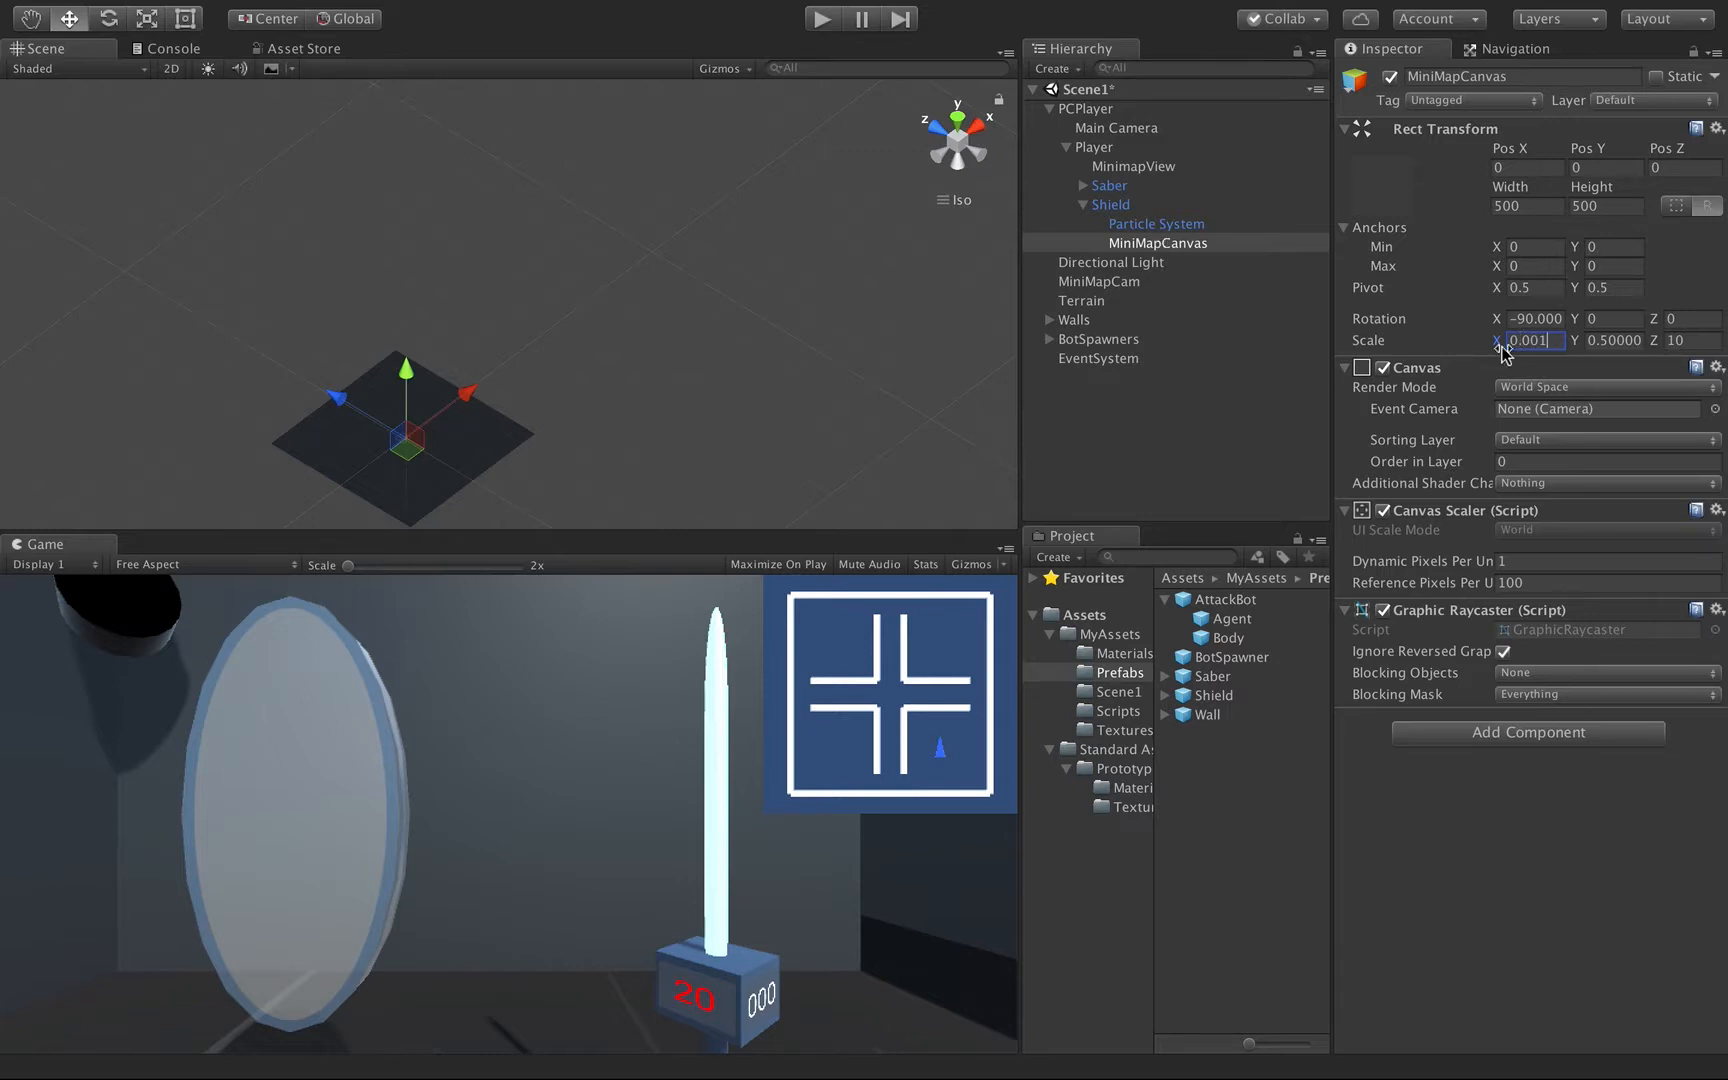
pyautogui.click(1612, 340)
pyautogui.write('0.01')
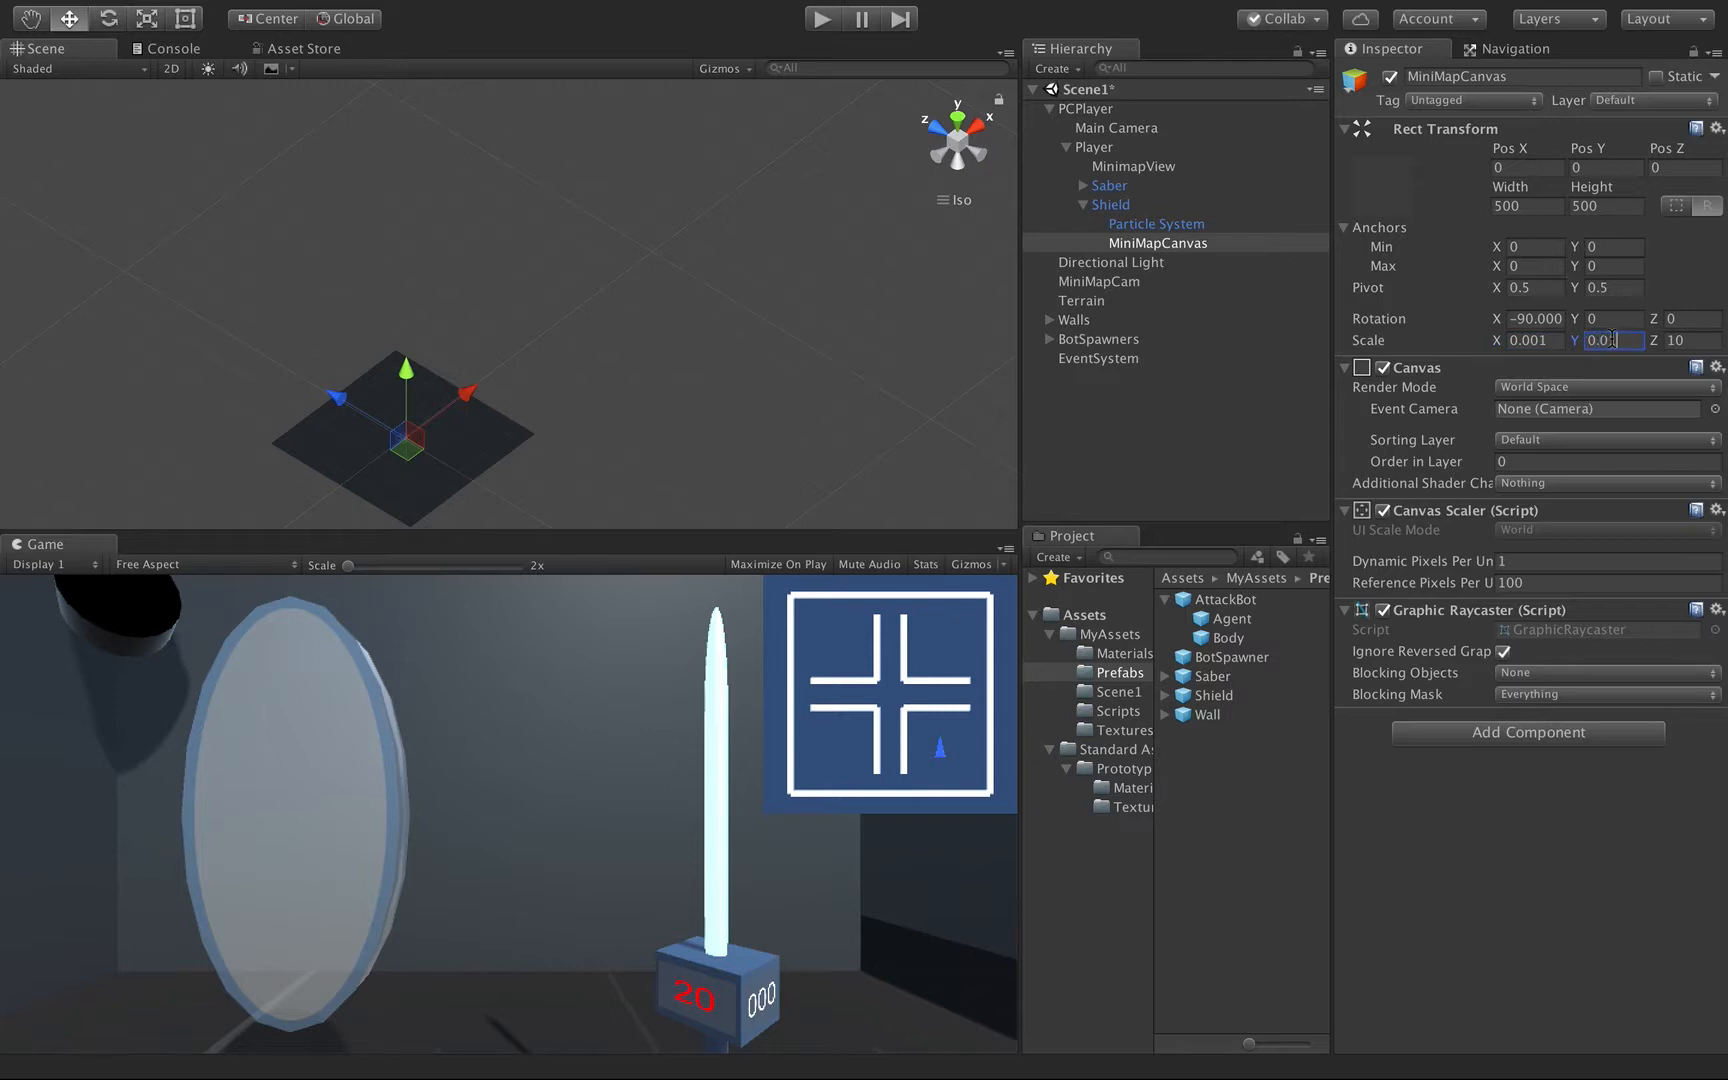
pyautogui.click(1695, 342)
pyautogui.doubleClick(1172, 245)
pyautogui.keyDown('alt'); pyautogui.moveTo(663, 359); pyautogui.dragTo(268, 236); pyautogui.keyUp('alt')
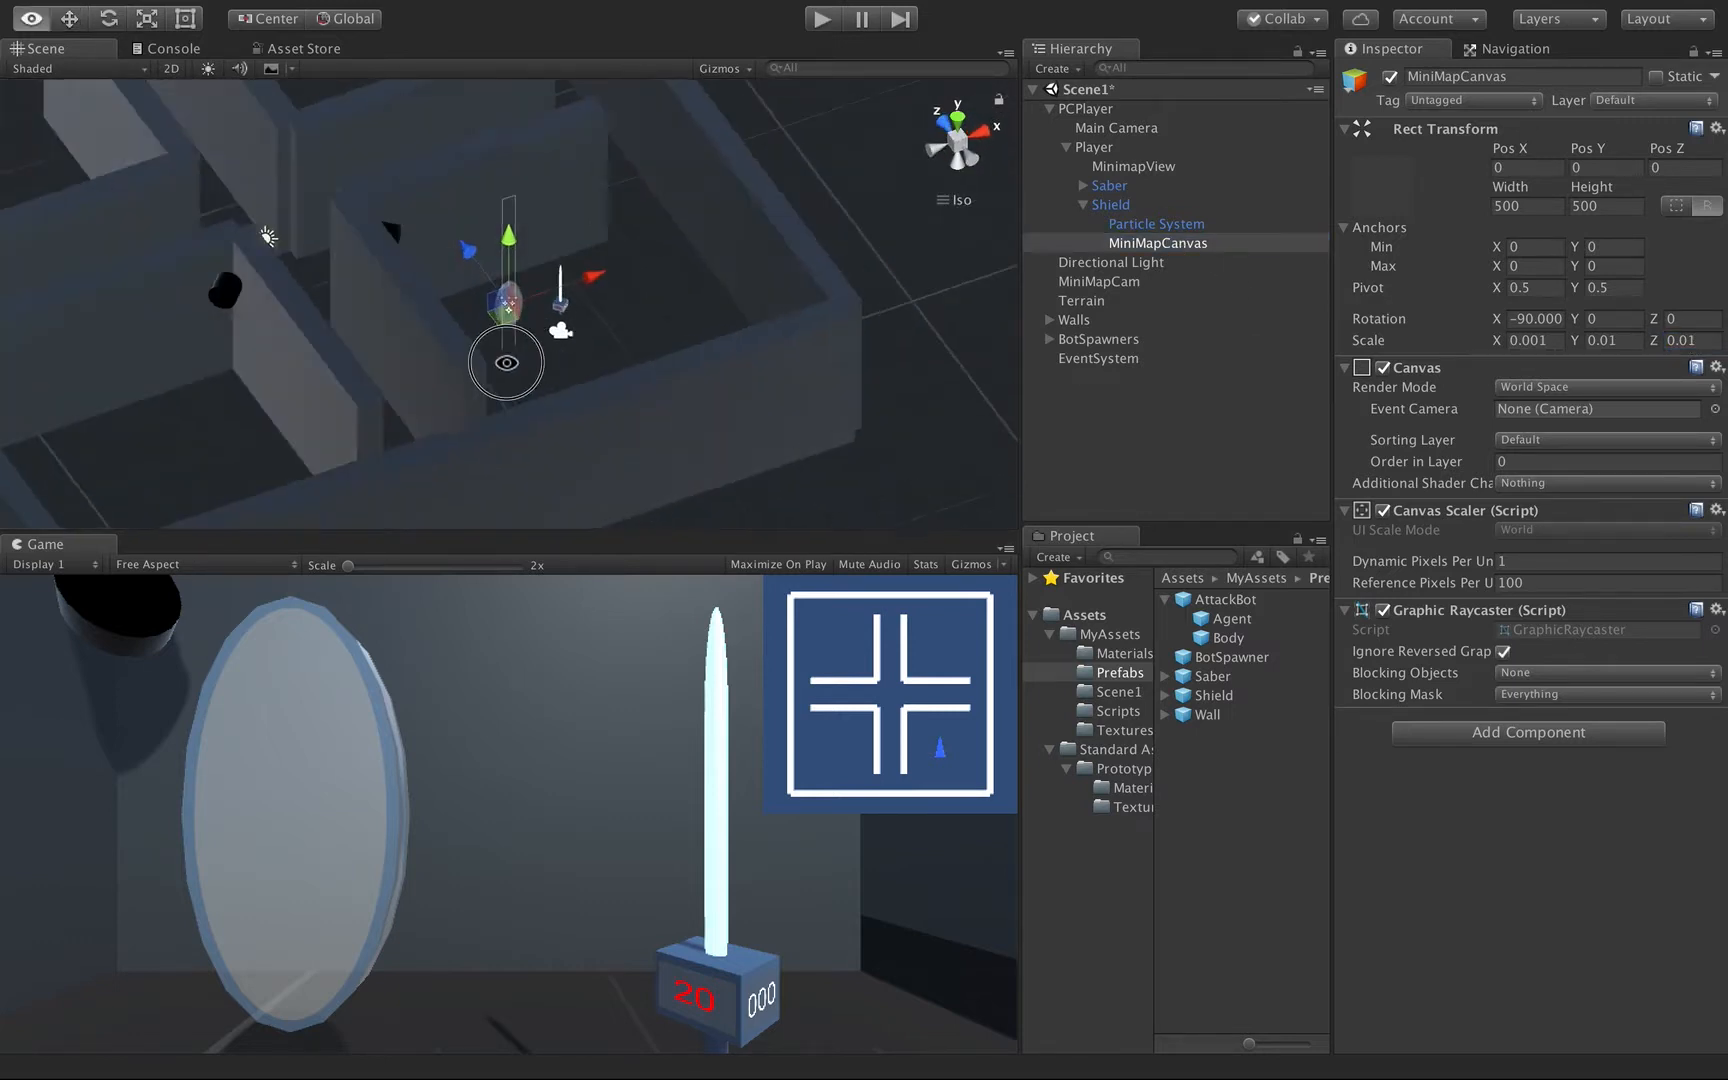
pyautogui.keyDown('alt'); pyautogui.moveTo(507, 363); pyautogui.dragTo(550, 520); pyautogui.keyUp('alt')
pyautogui.scroll(10, 548, 352)
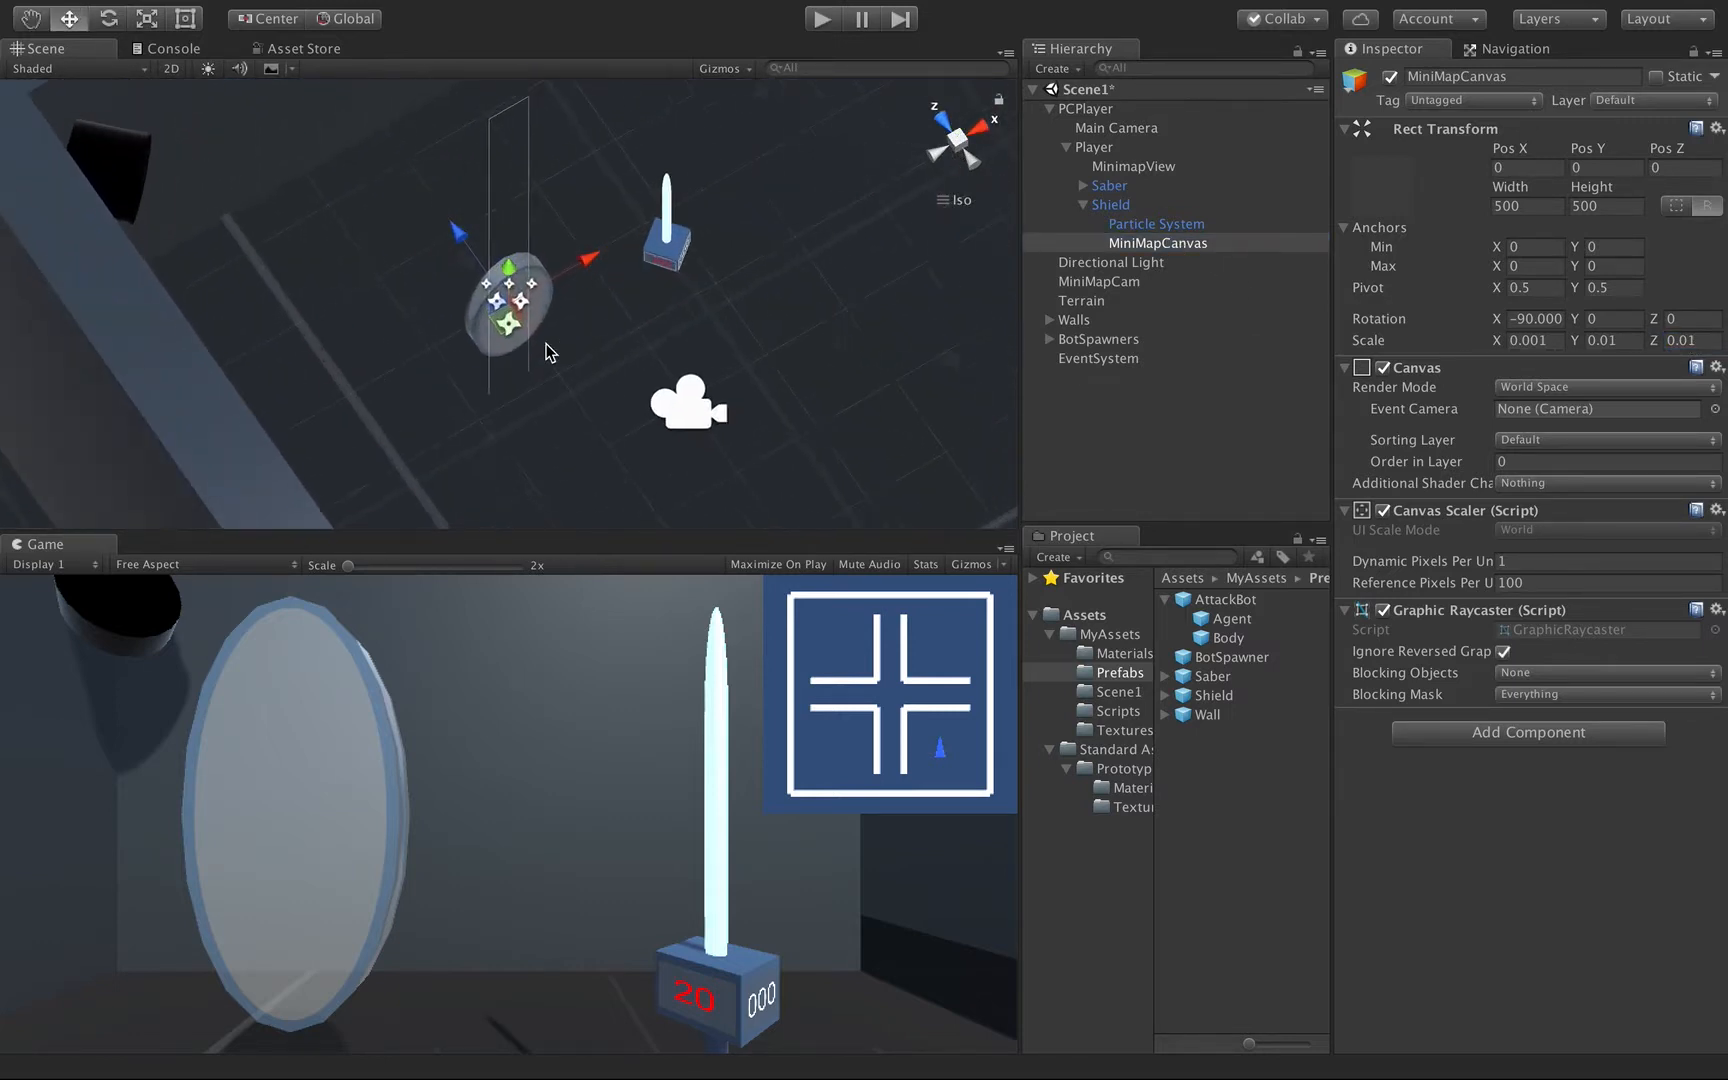
pyautogui.scroll(-2, 548, 352)
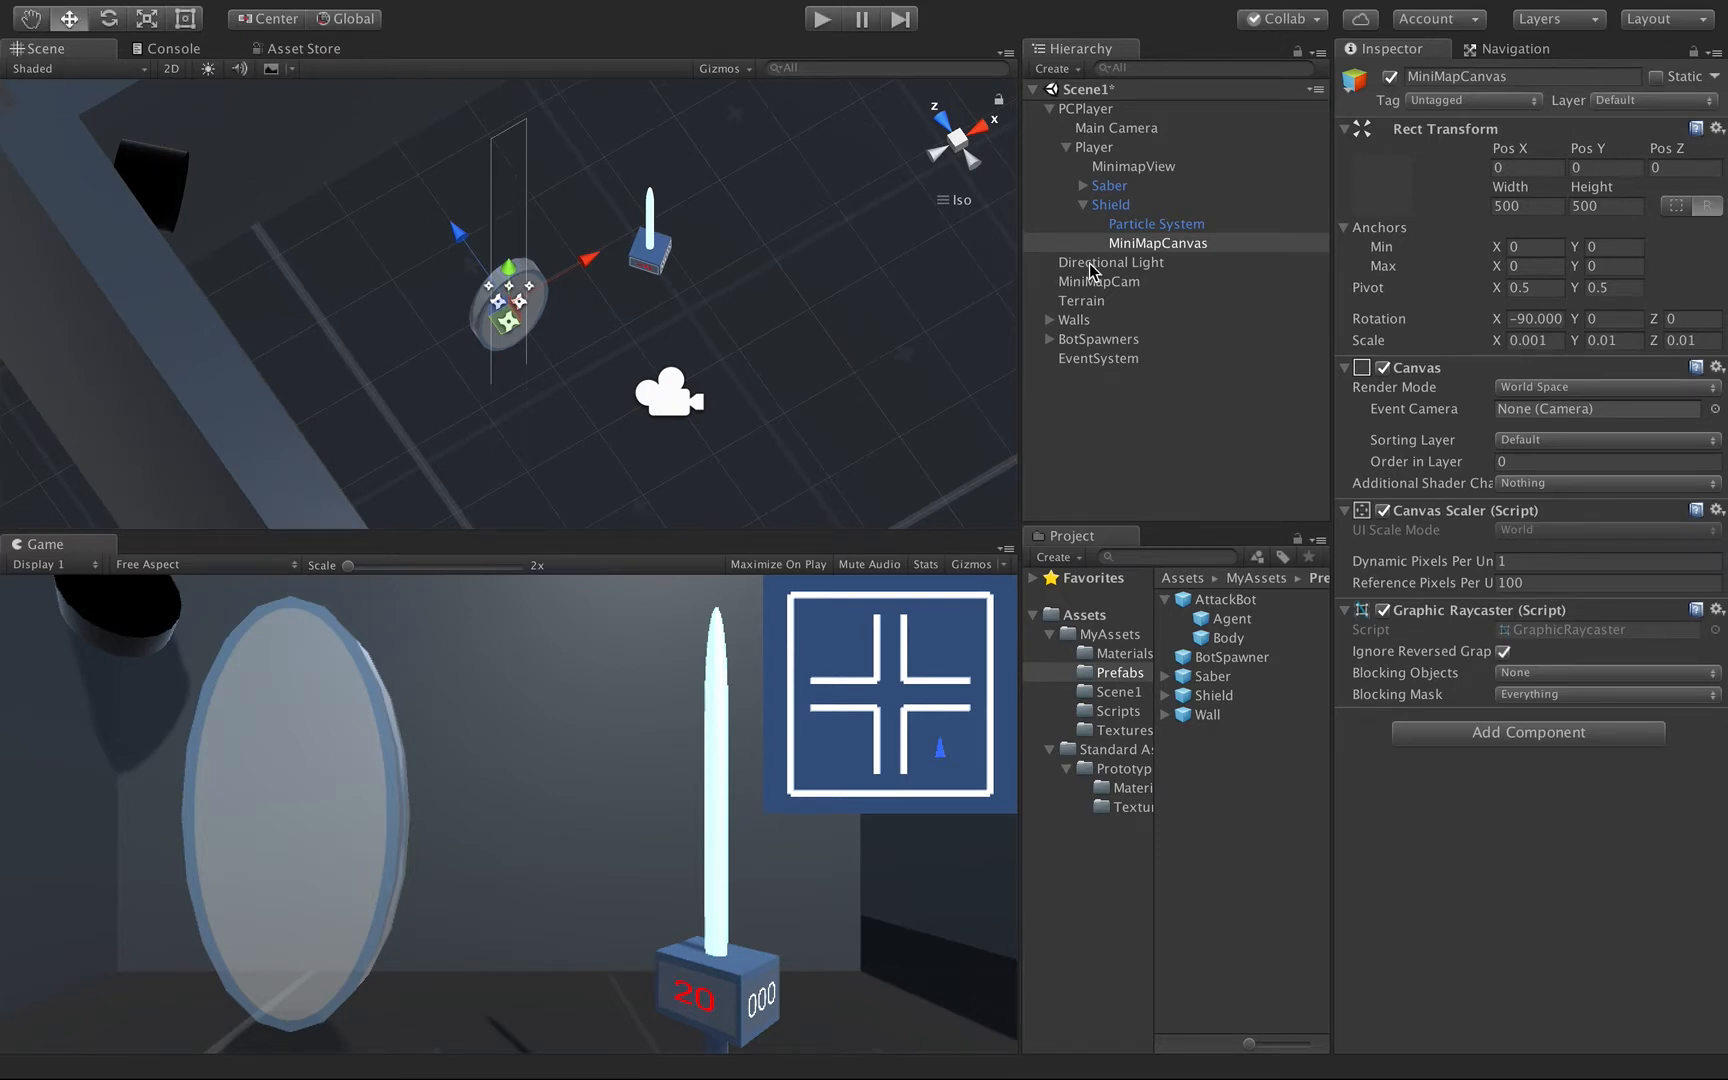
# Add a UI Image as a child of MiniMapCanvas and anchor it to stretch in both directions.
pyautogui.rightClick(1143, 242)
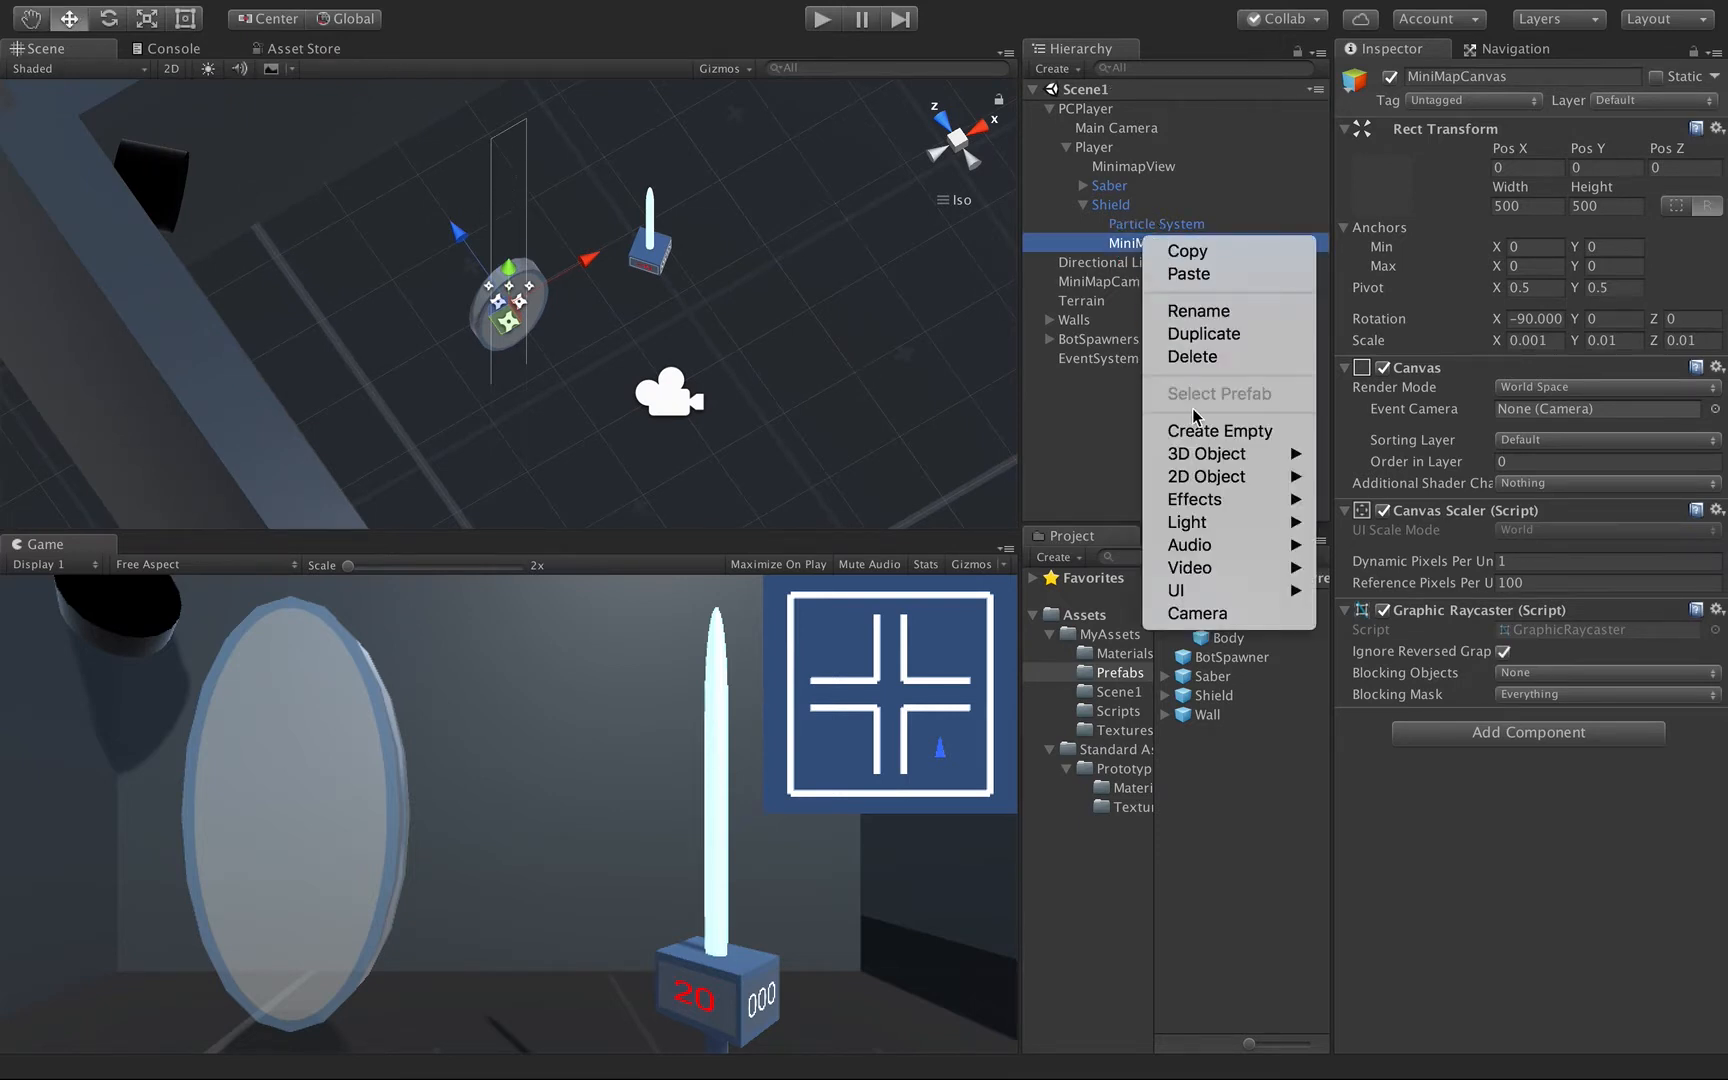
pyautogui.moveTo(1192, 590)
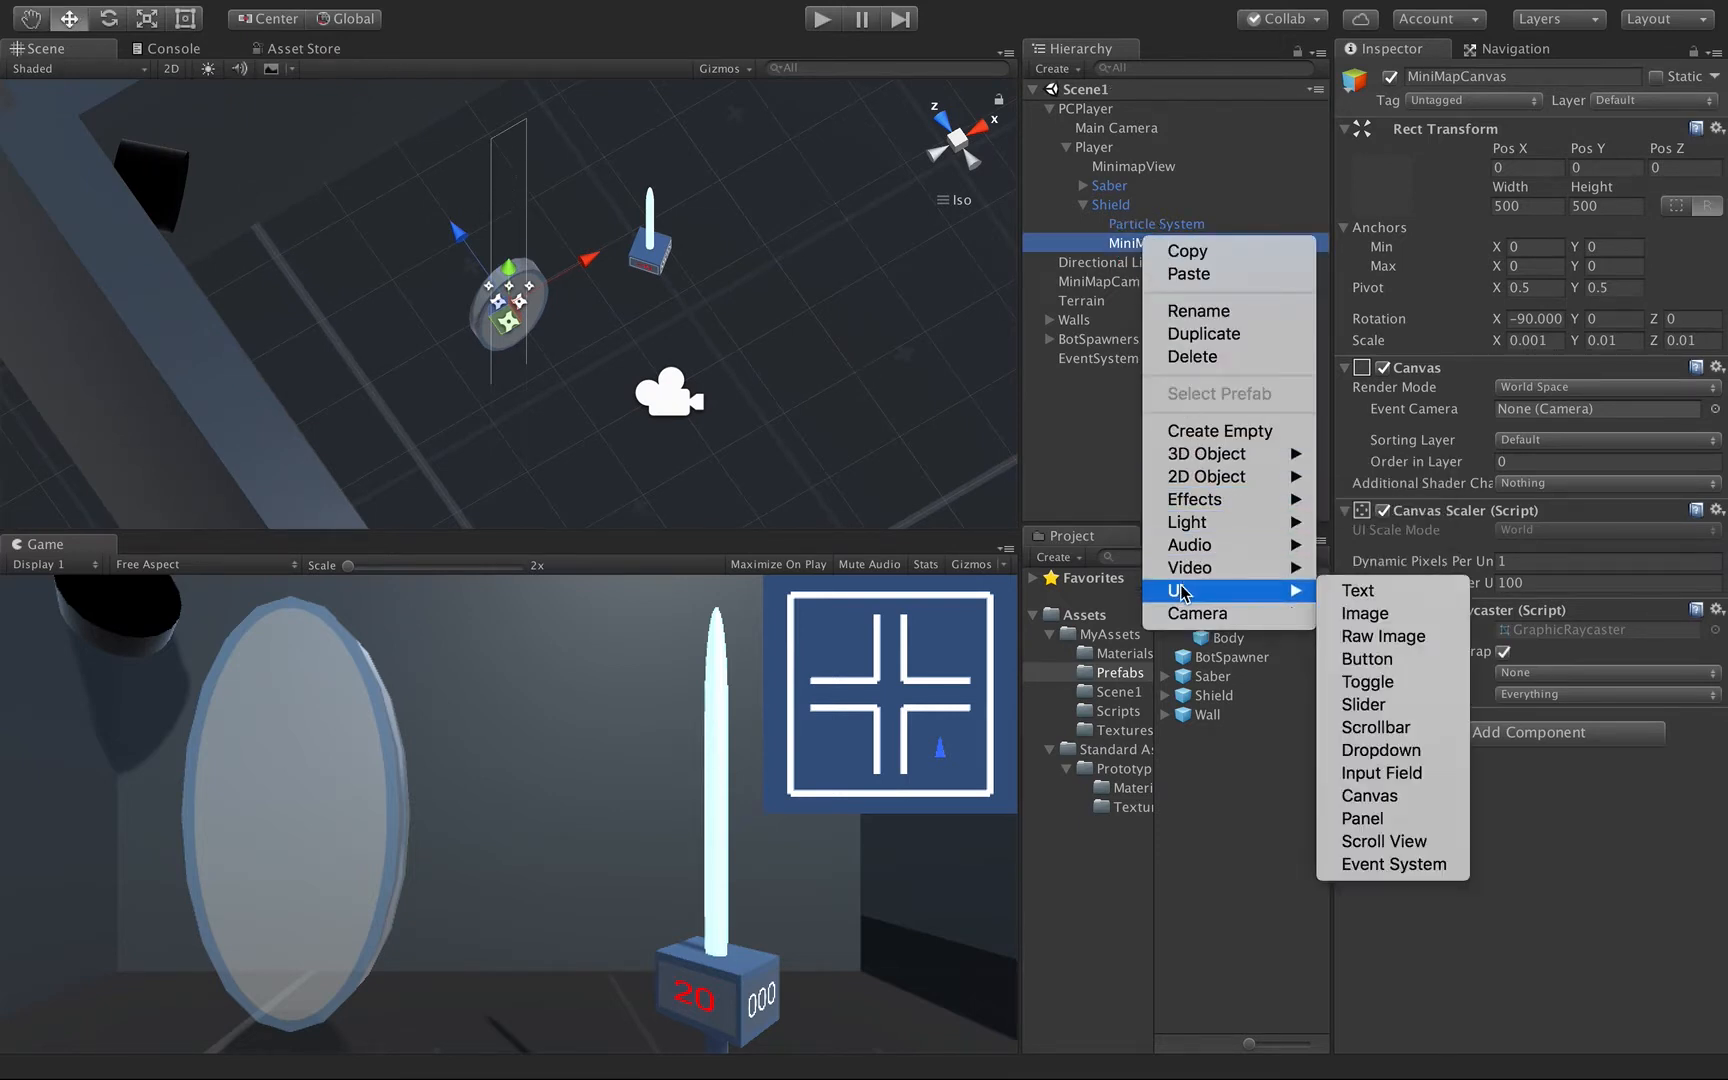
pyautogui.click(1360, 613)
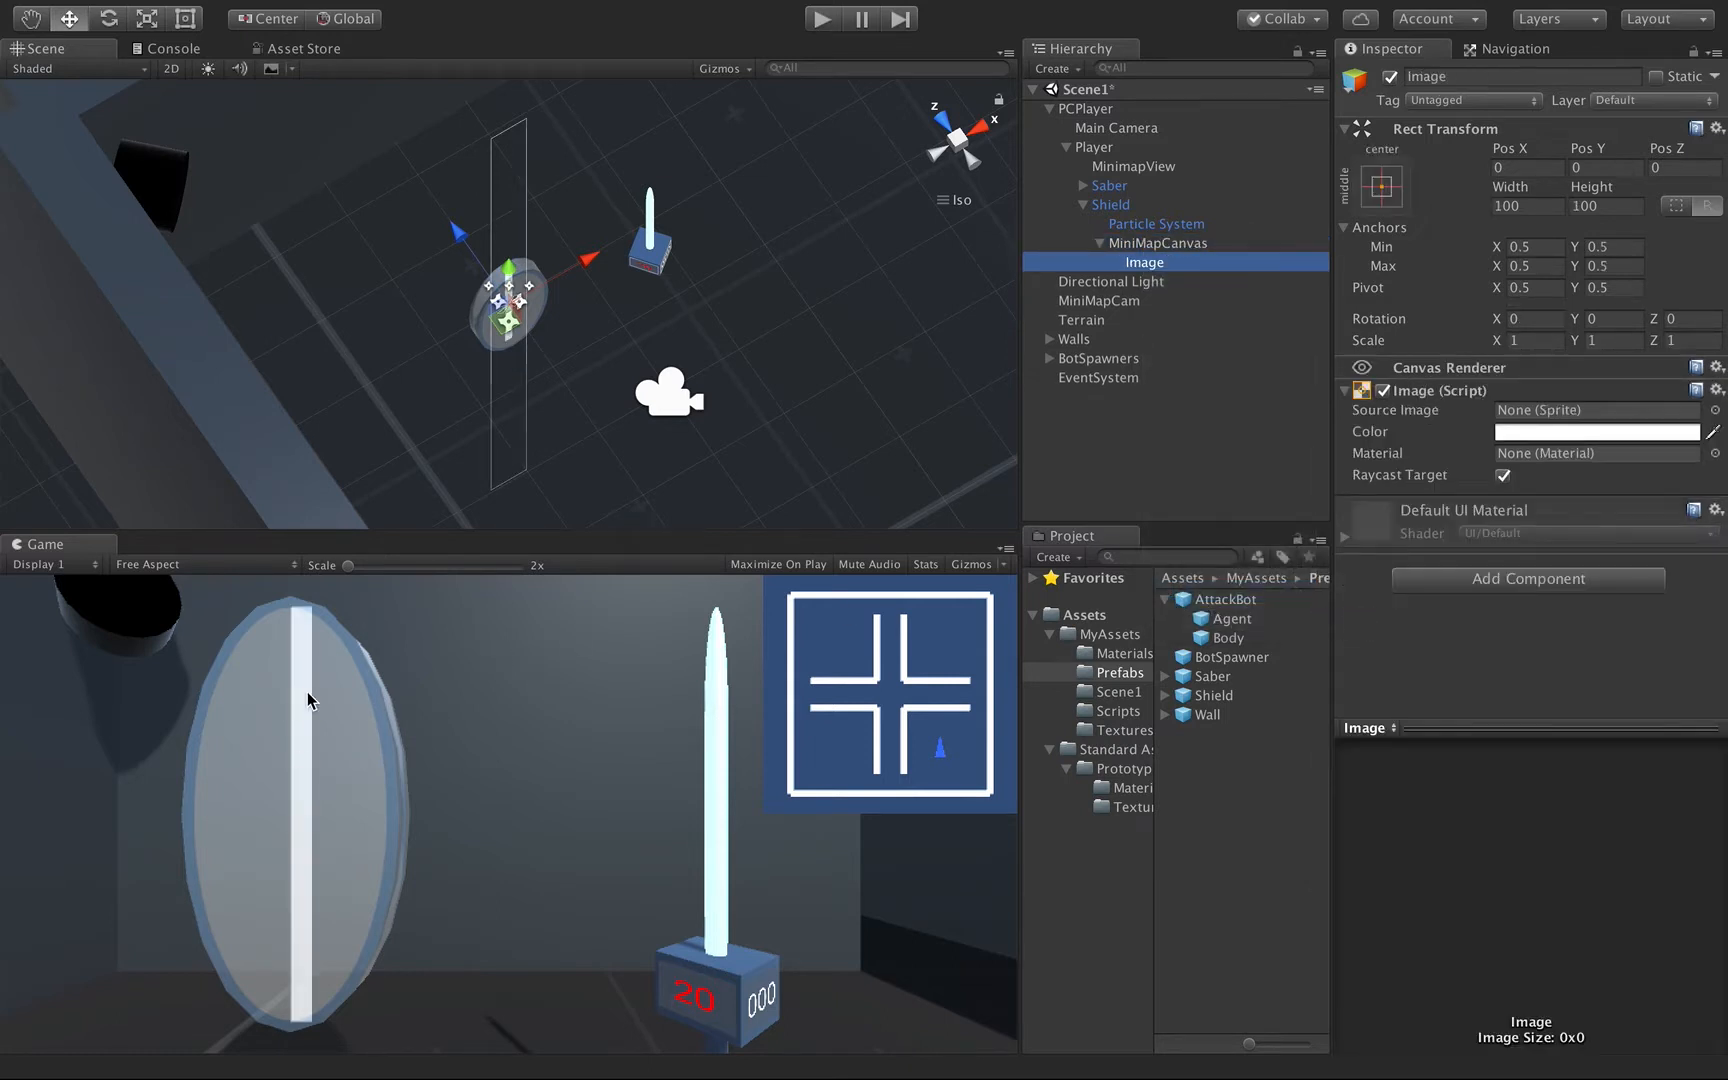
pyautogui.click(1404, 190)
pyautogui.click(1638, 547)
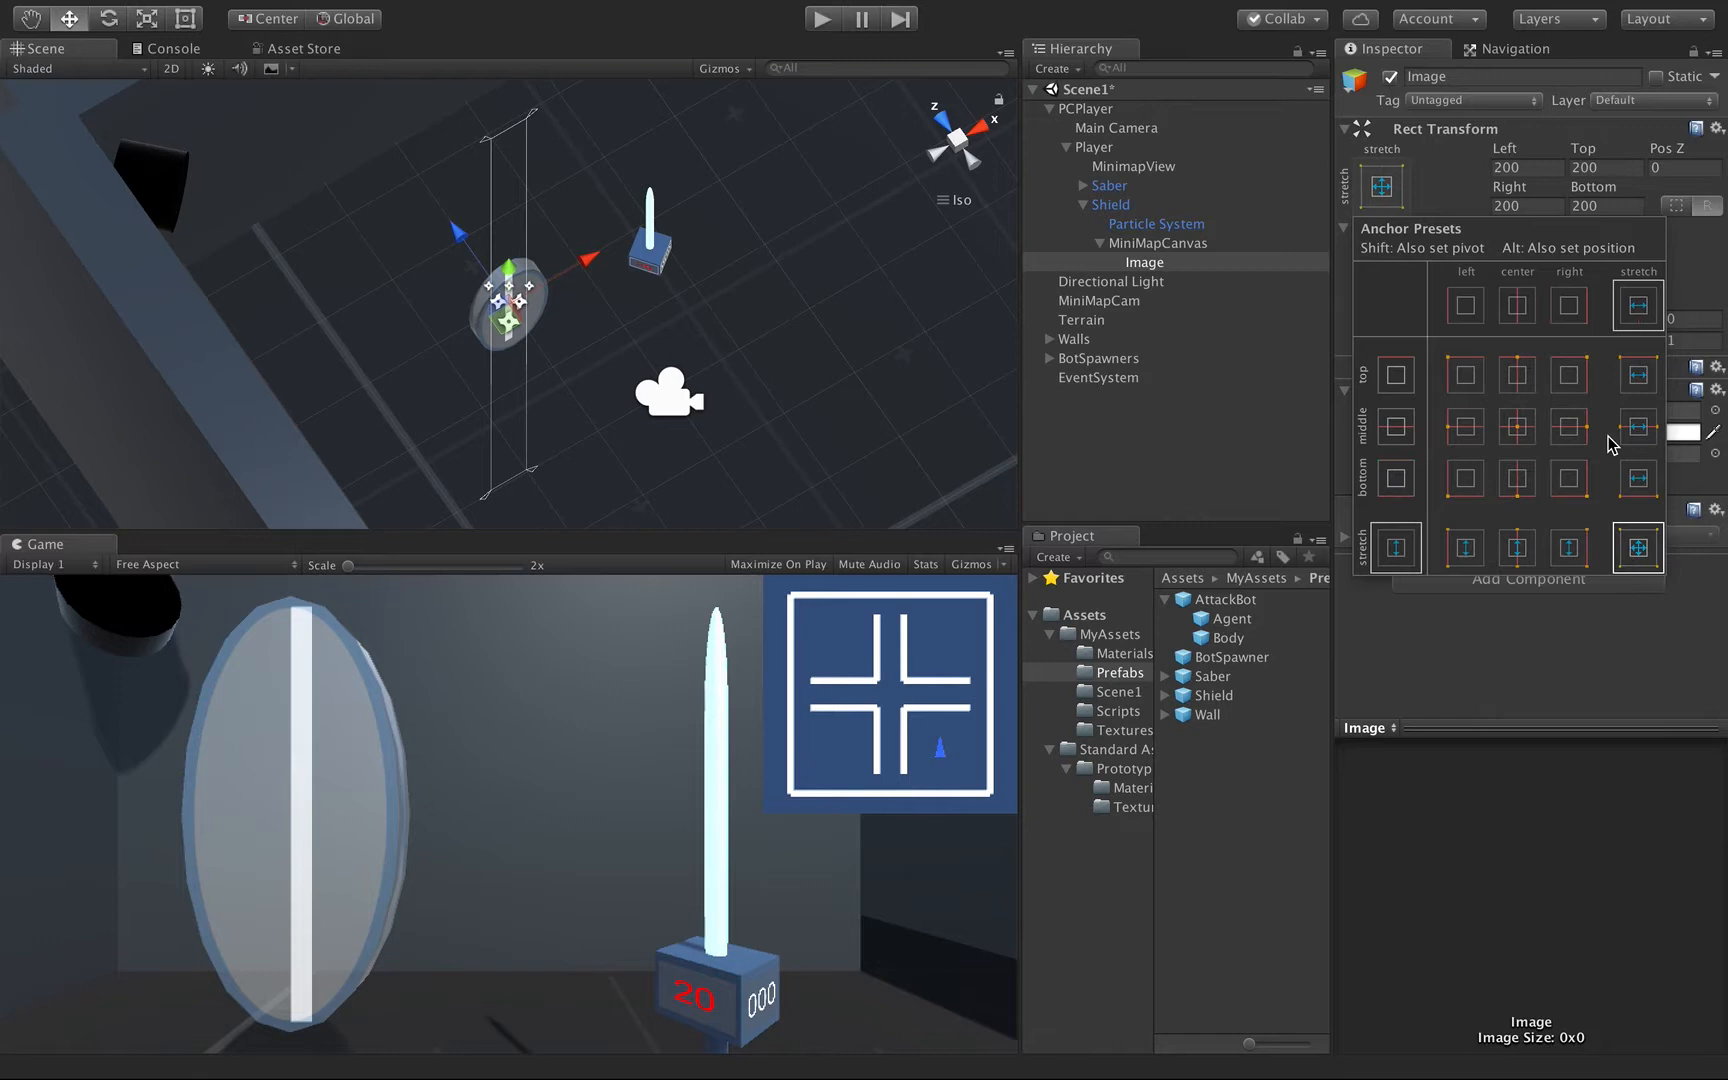
# Set the Image's left, top, right and bottom offsets and its Z position to 0 so it fills MiniMapCanvas.
pyautogui.click(1527, 166)
pyautogui.write('0')
pyautogui.press('Tab')
pyautogui.write('0')
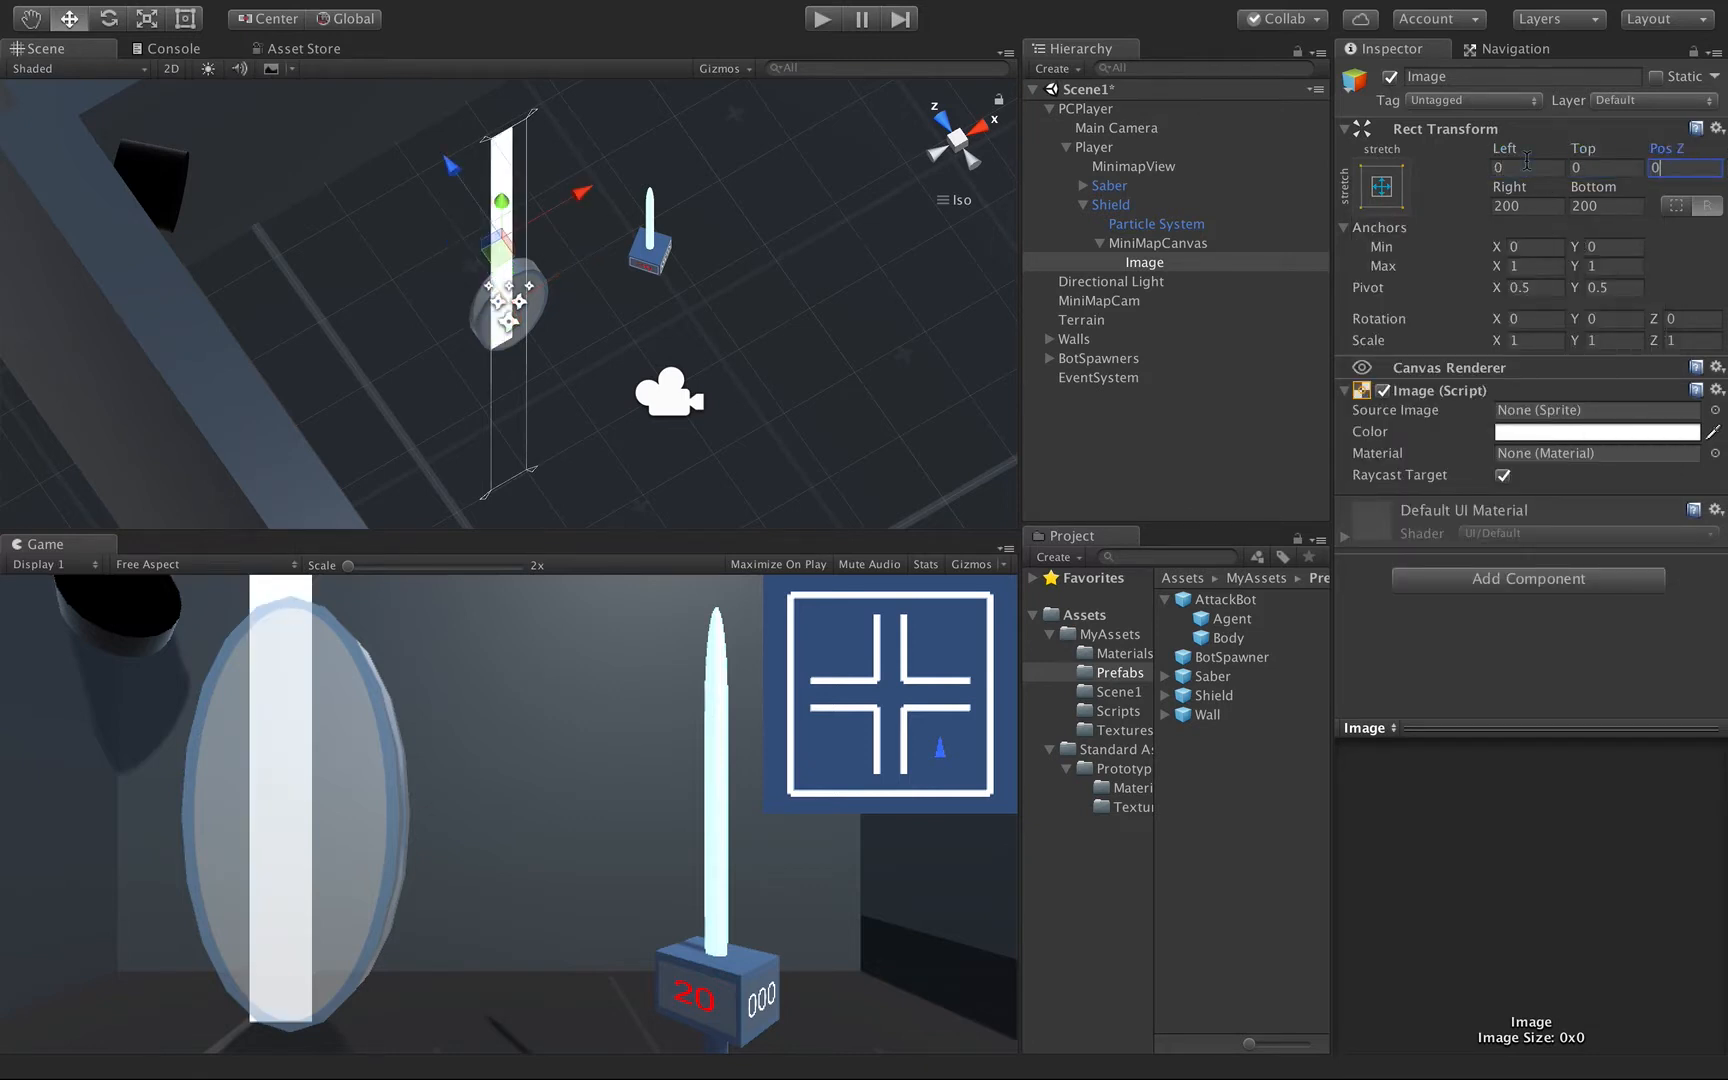
pyautogui.press('Tab')
pyautogui.write('0')
pyautogui.press('Tab')
pyautogui.write('0')
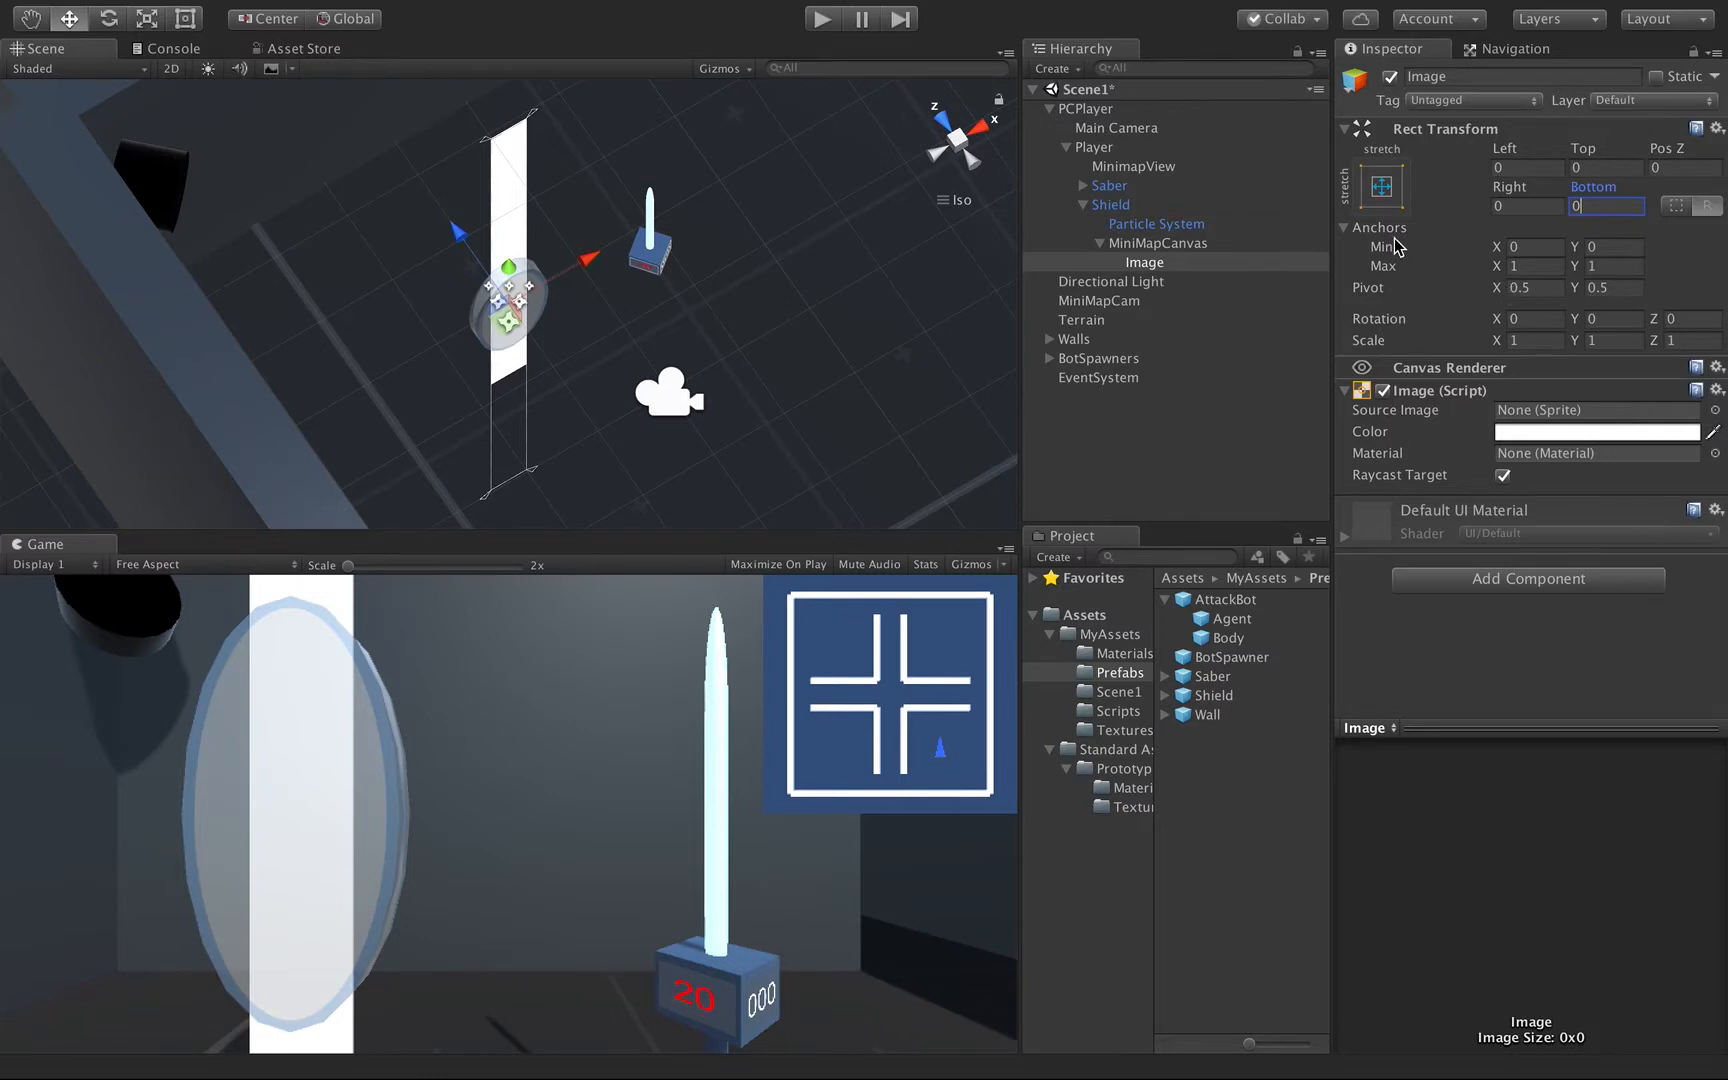
# Set the Y scale of MiniMapCanvas to 0.001.
pyautogui.click(1157, 243)
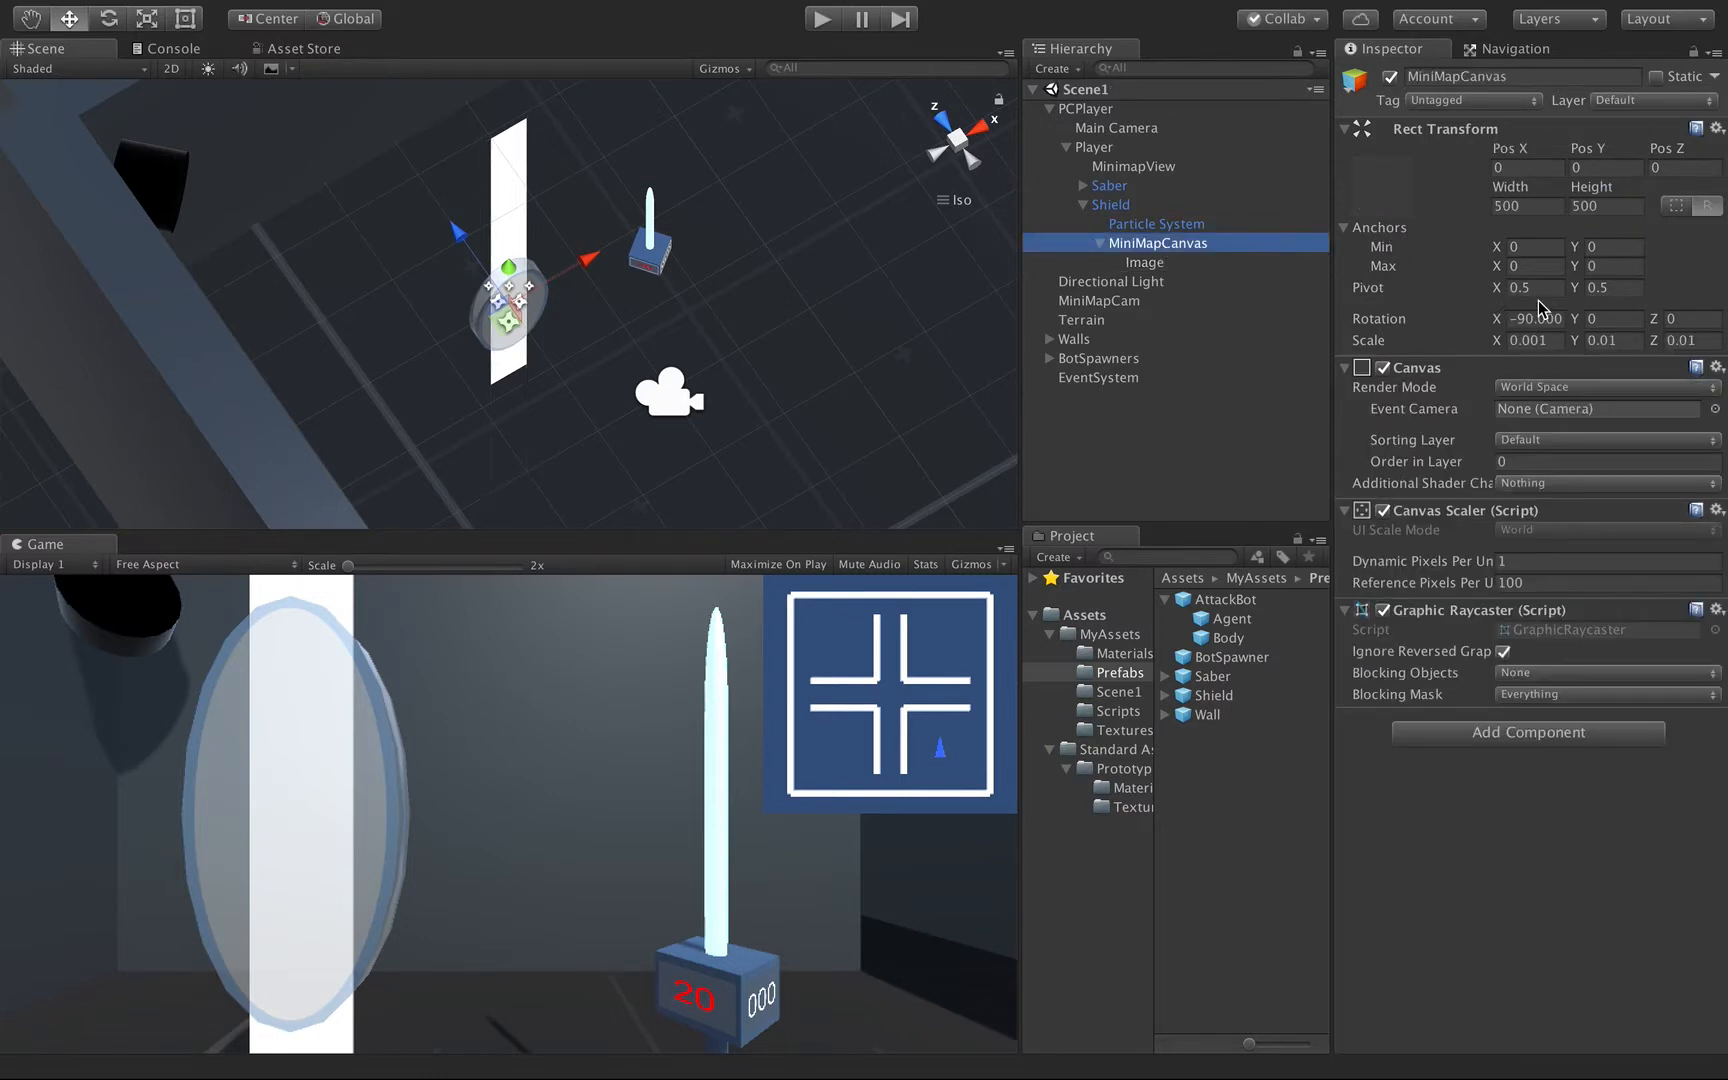
pyautogui.moveTo(1574, 341)
pyautogui.mouseDown()
pyautogui.moveTo(1557, 341)
pyautogui.moveTo(1600, 335)
pyautogui.mouseUp()
pyautogui.write('0.3')
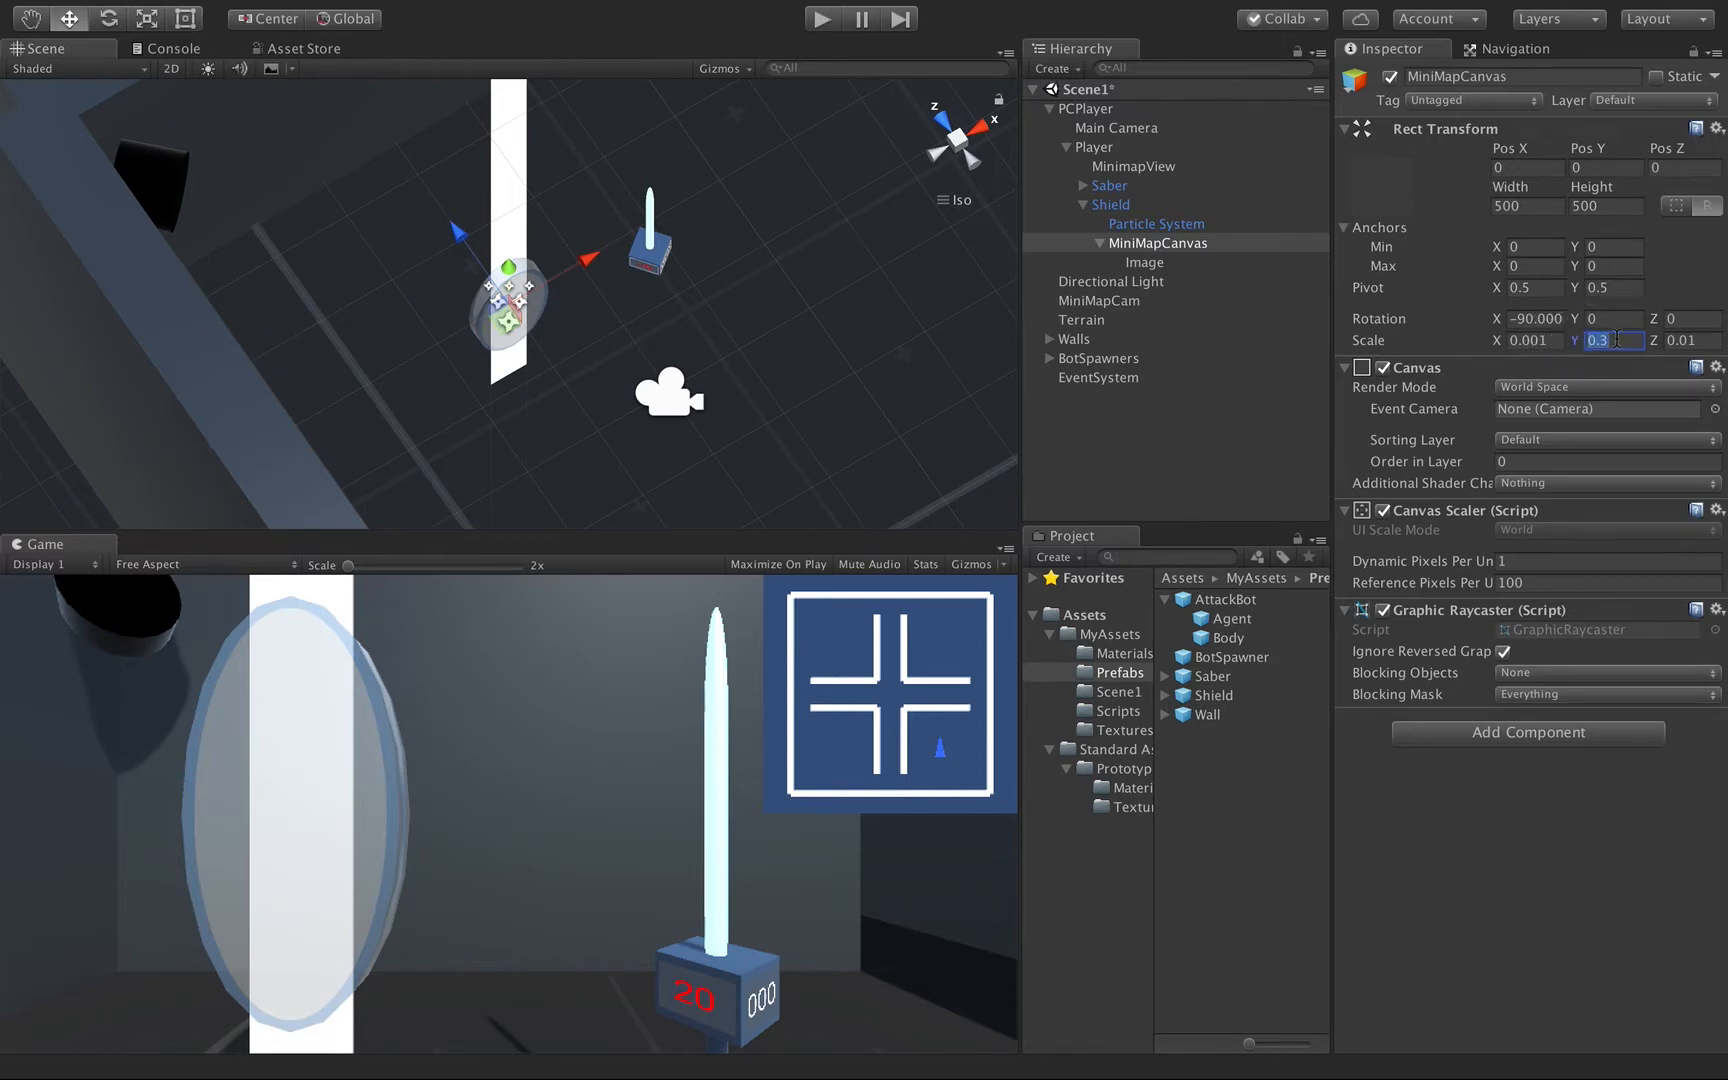
pyautogui.write('0.001')
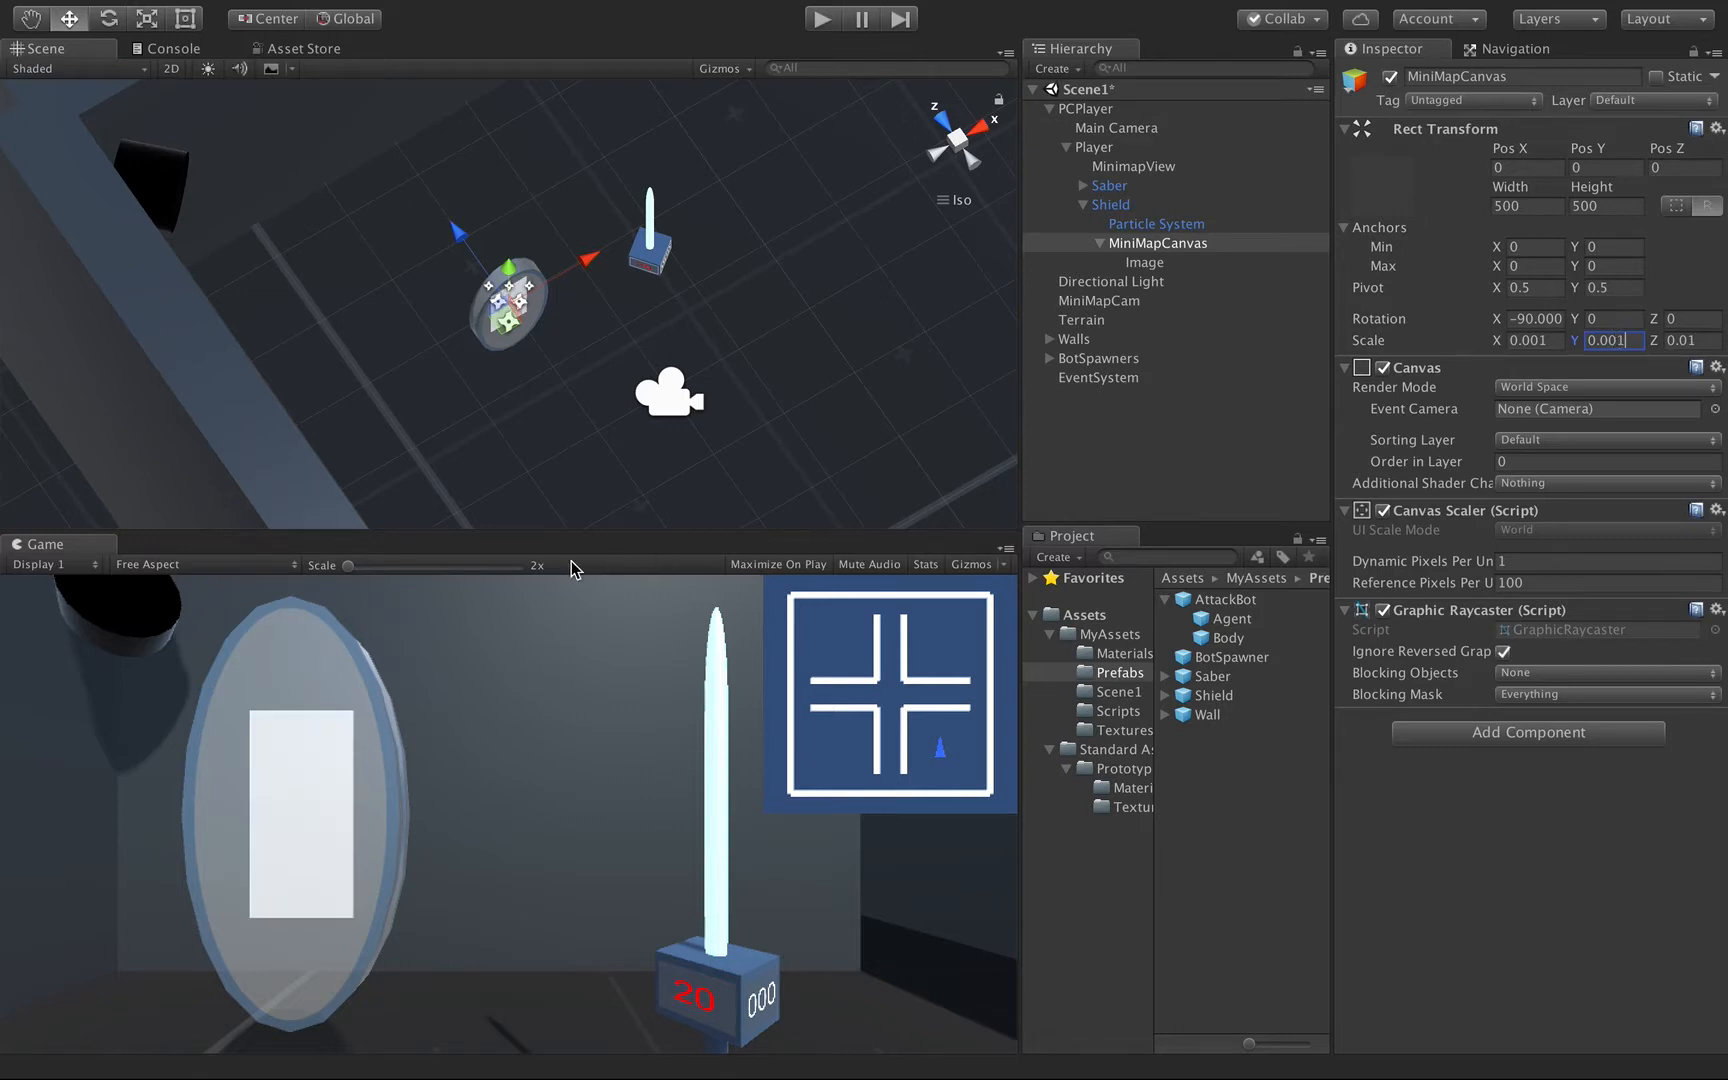
# Move MiniMapCanvas out of the Shield's body toward the camera, to a Pos Y of about -2.3.
pyautogui.keyDown('alt'); pyautogui.moveTo(405, 390); pyautogui.dragTo(622, 383); pyautogui.keyUp('alt')
pyautogui.scroll(8, 616, 389)
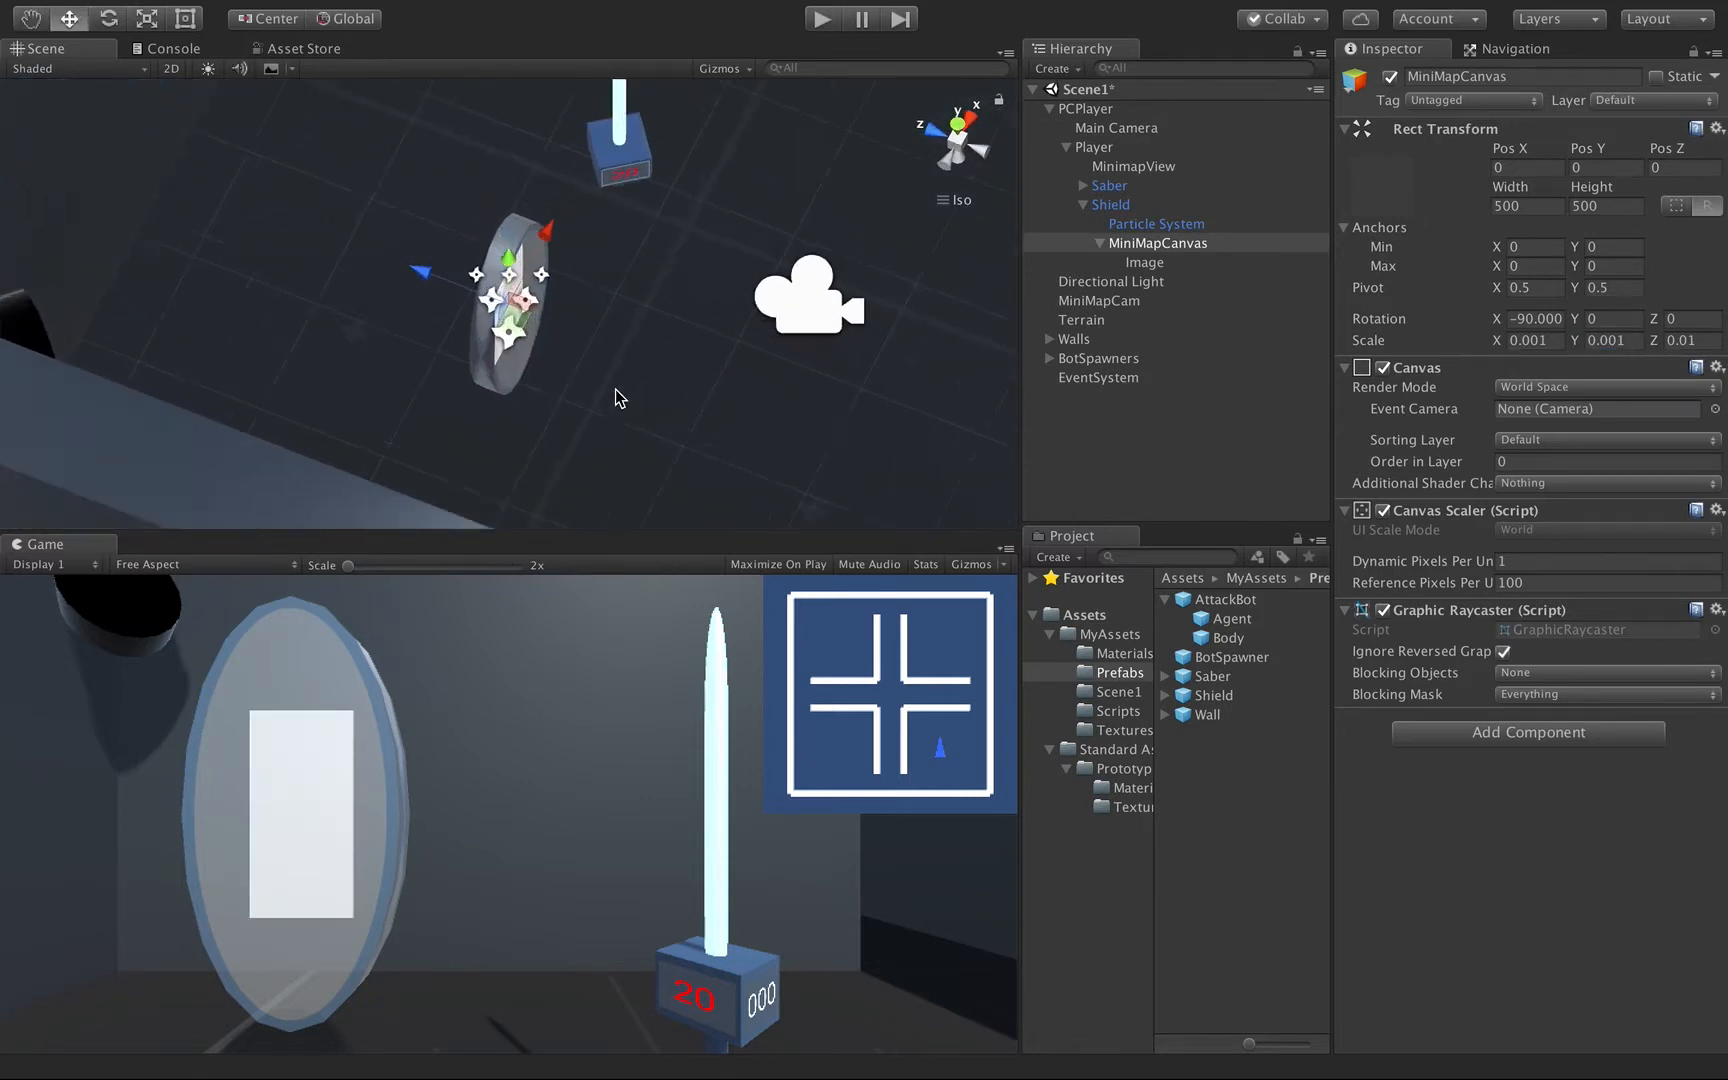
pyautogui.keyDown('alt'); pyautogui.moveTo(573, 282); pyautogui.dragTo(670, 327); pyautogui.keyUp('alt')
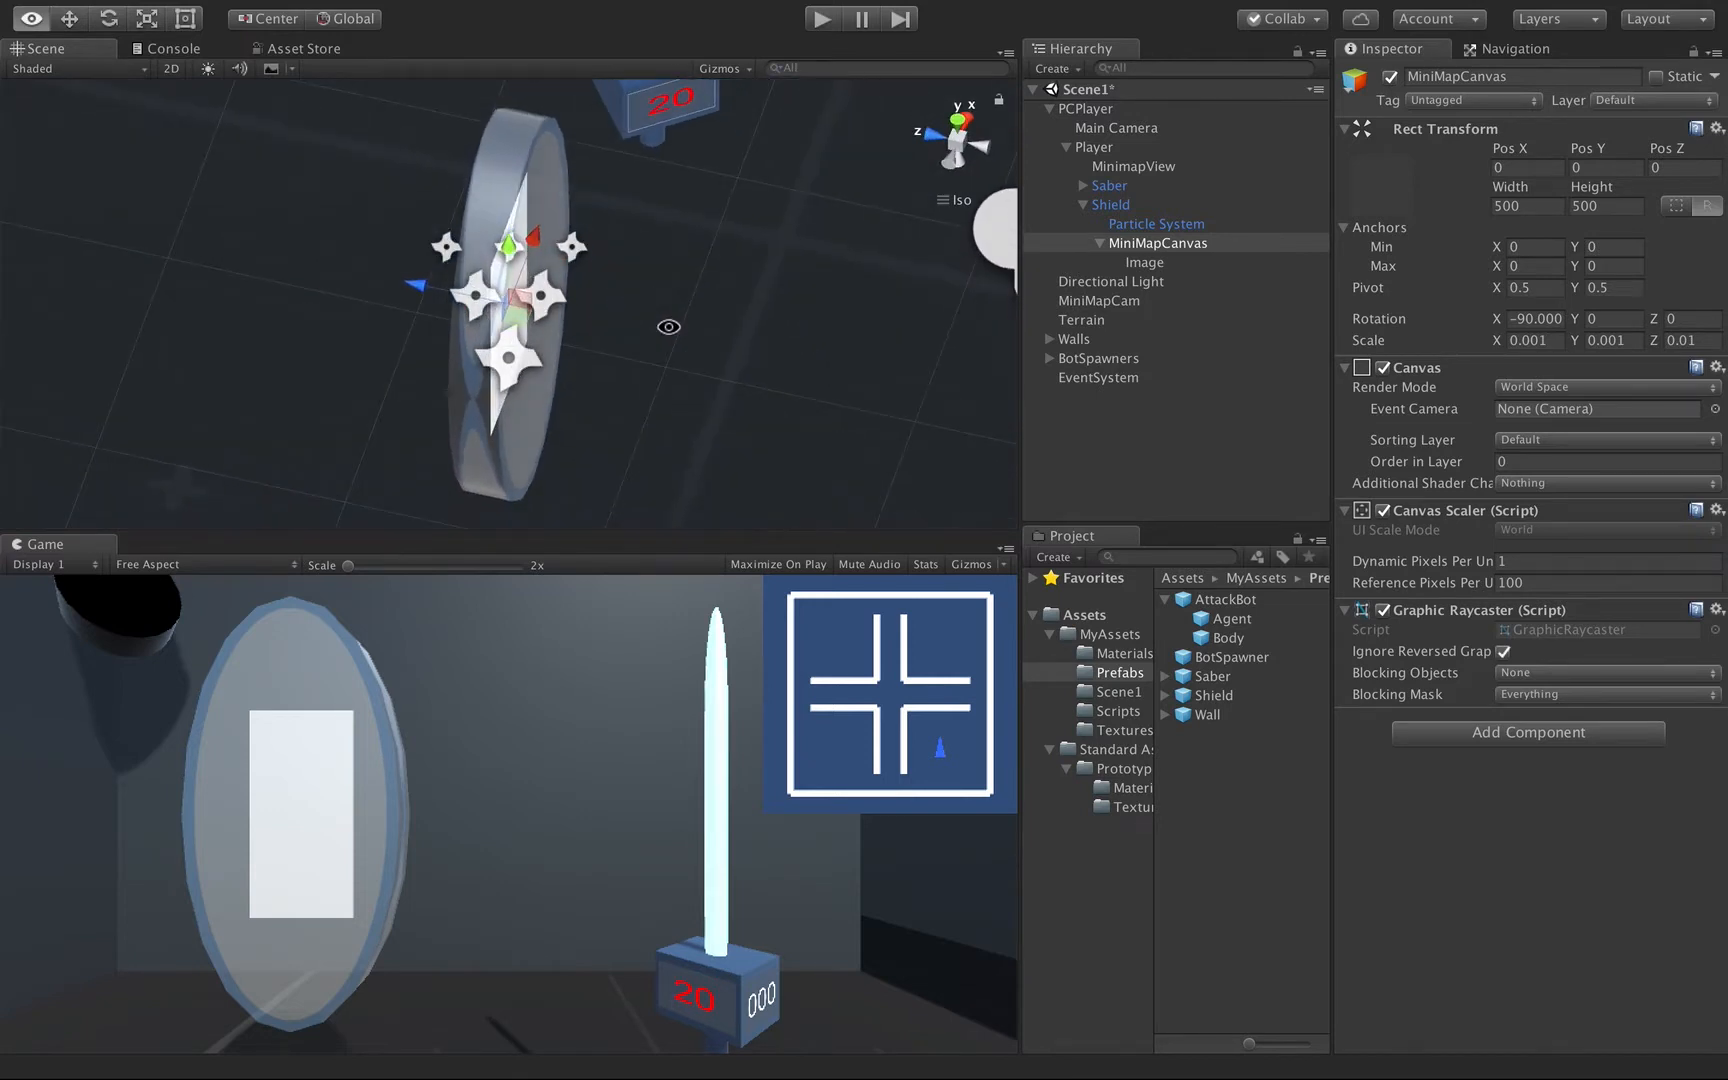
pyautogui.moveTo(438, 287); pyautogui.dragTo(466, 293)
pyautogui.keyDown('alt'); pyautogui.moveTo(403, 350); pyautogui.dragTo(470, 306); pyautogui.keyUp('alt')
pyautogui.keyDown('alt'); pyautogui.moveTo(648, 336); pyautogui.dragTo(12, 262); pyautogui.keyUp('alt')
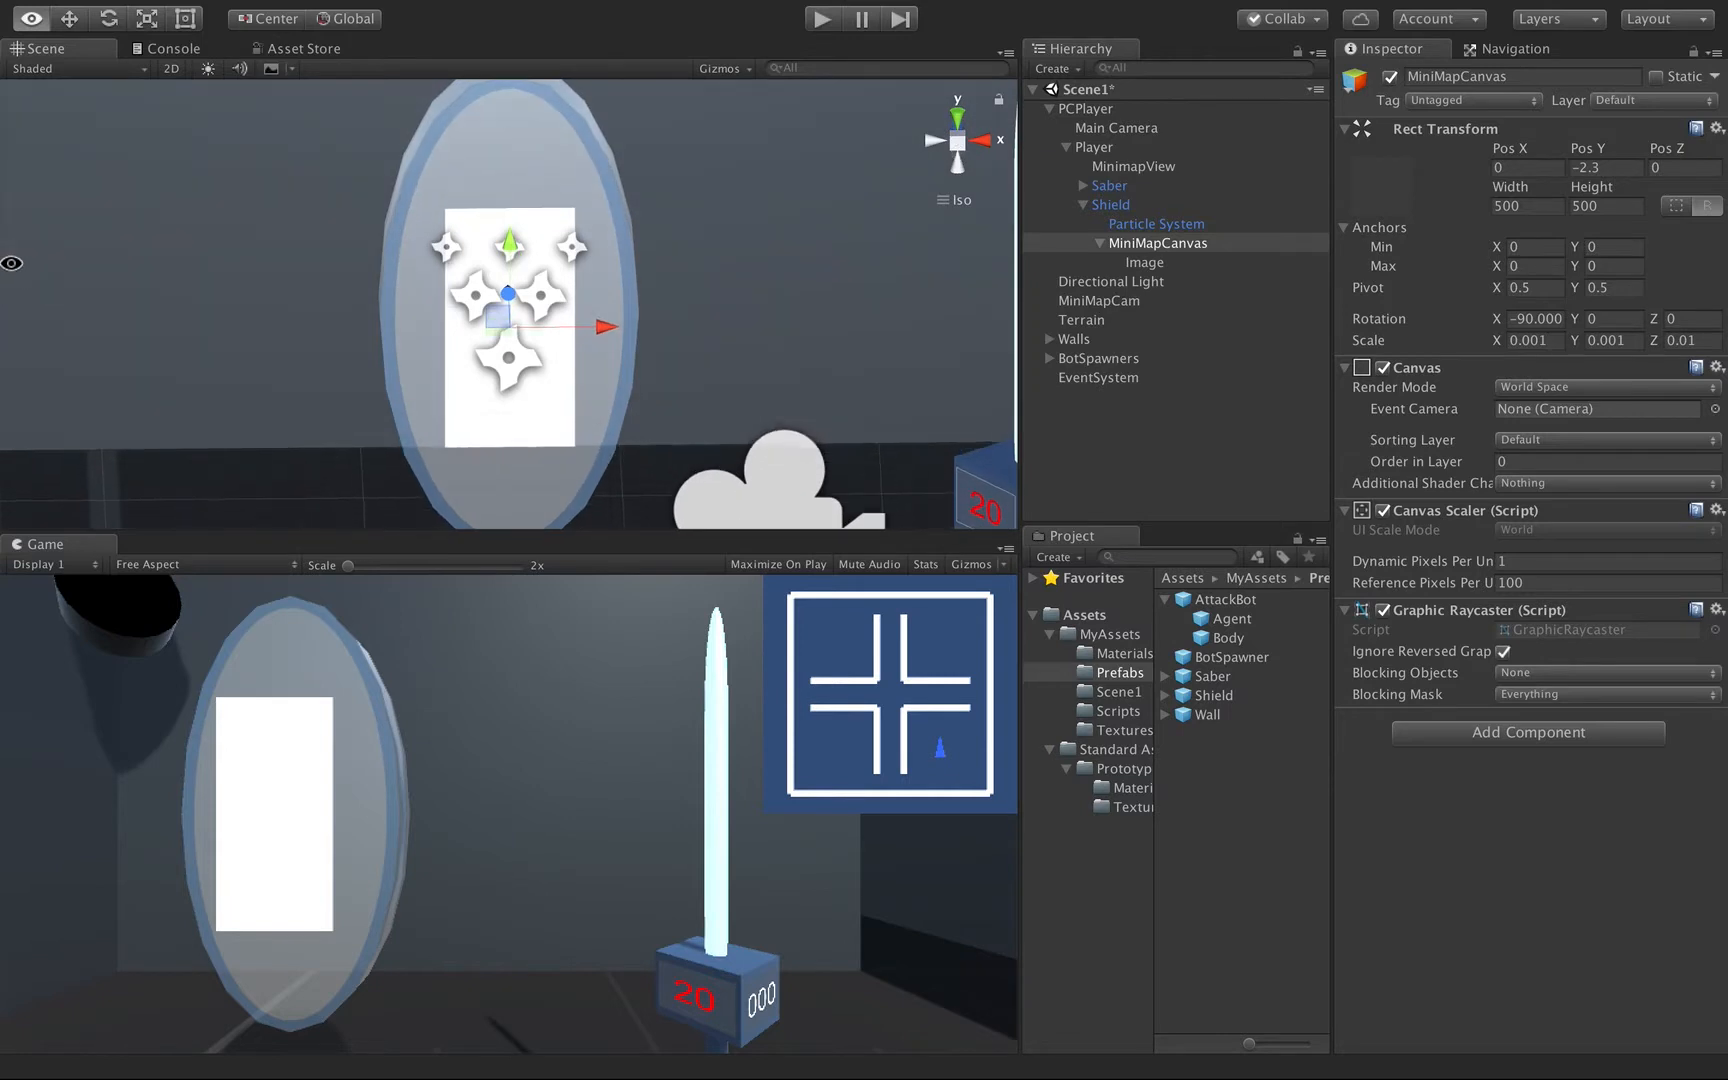
# Set the Y scale of MiniMapCanvas to 0.0005 to give it a square shape on the Shield.
pyautogui.click(1634, 342)
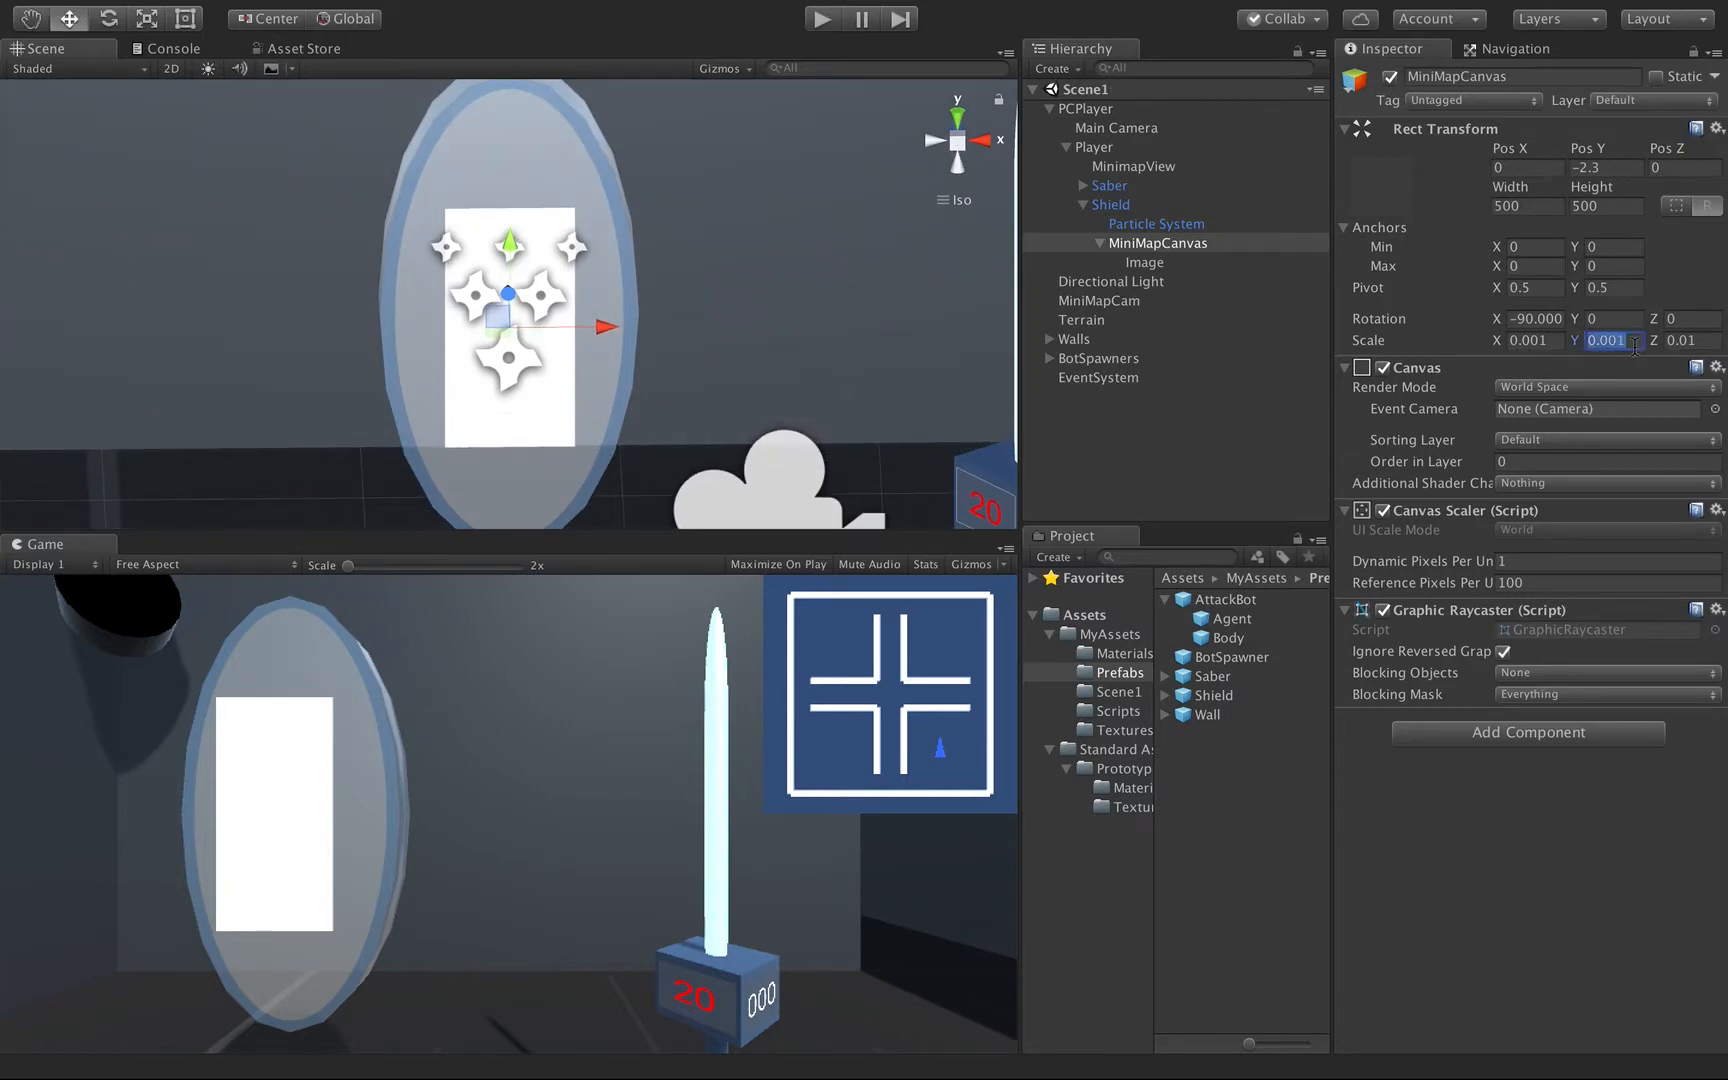
pyautogui.click(1637, 333)
pyautogui.press('BackSpace')
pyautogui.write('0')
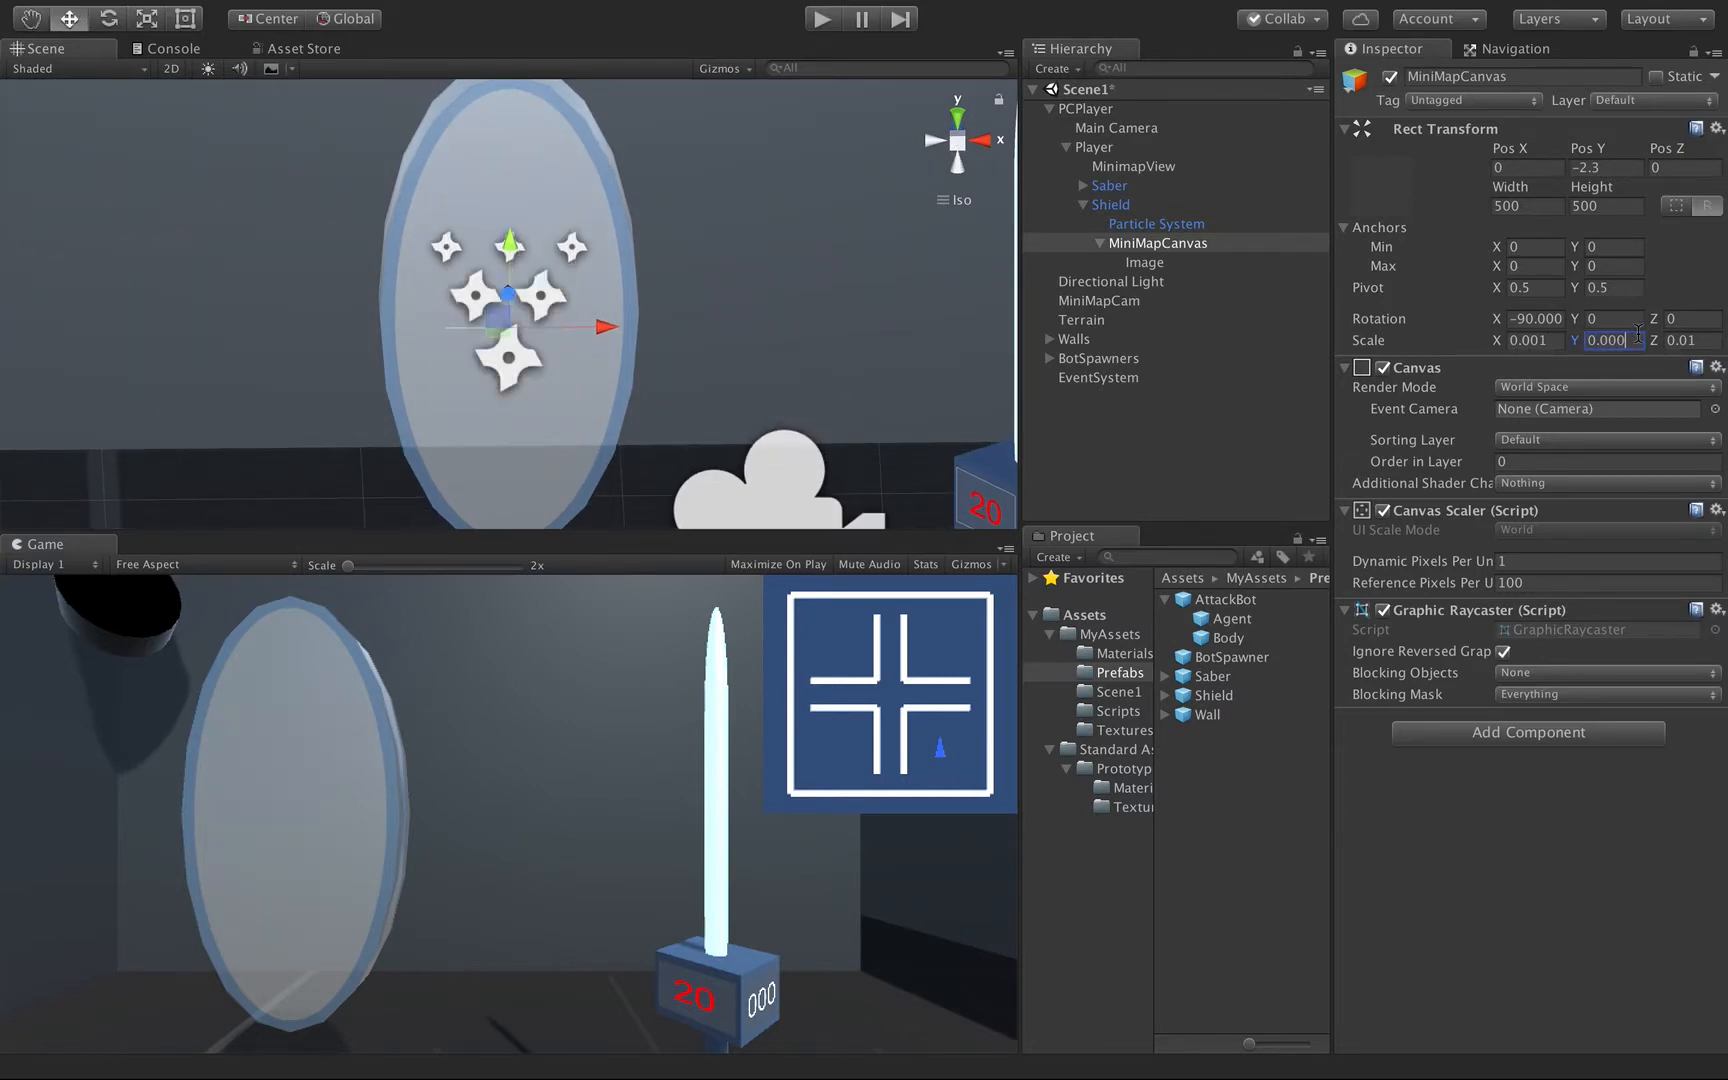
pyautogui.write('5')
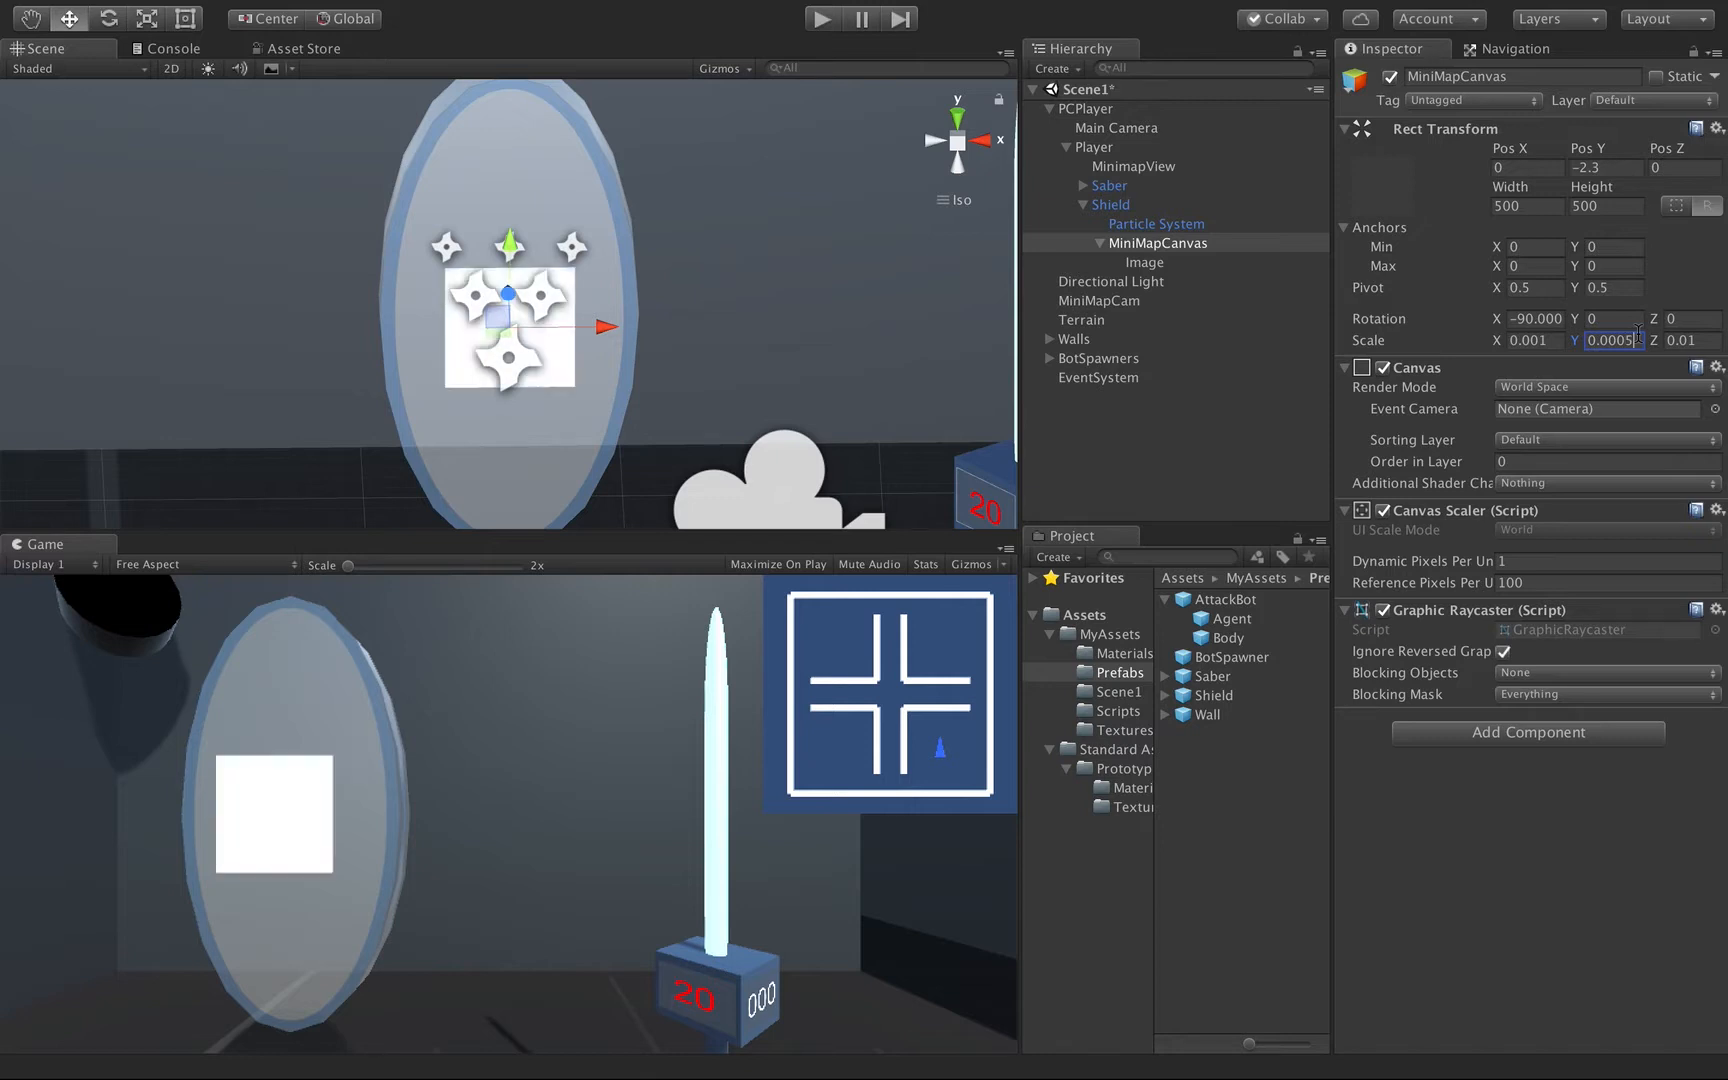
pyautogui.press('alt')
pyautogui.keyDown('alt'); pyautogui.moveTo(585, 380); pyautogui.dragTo(386, 434); pyautogui.keyUp('alt')
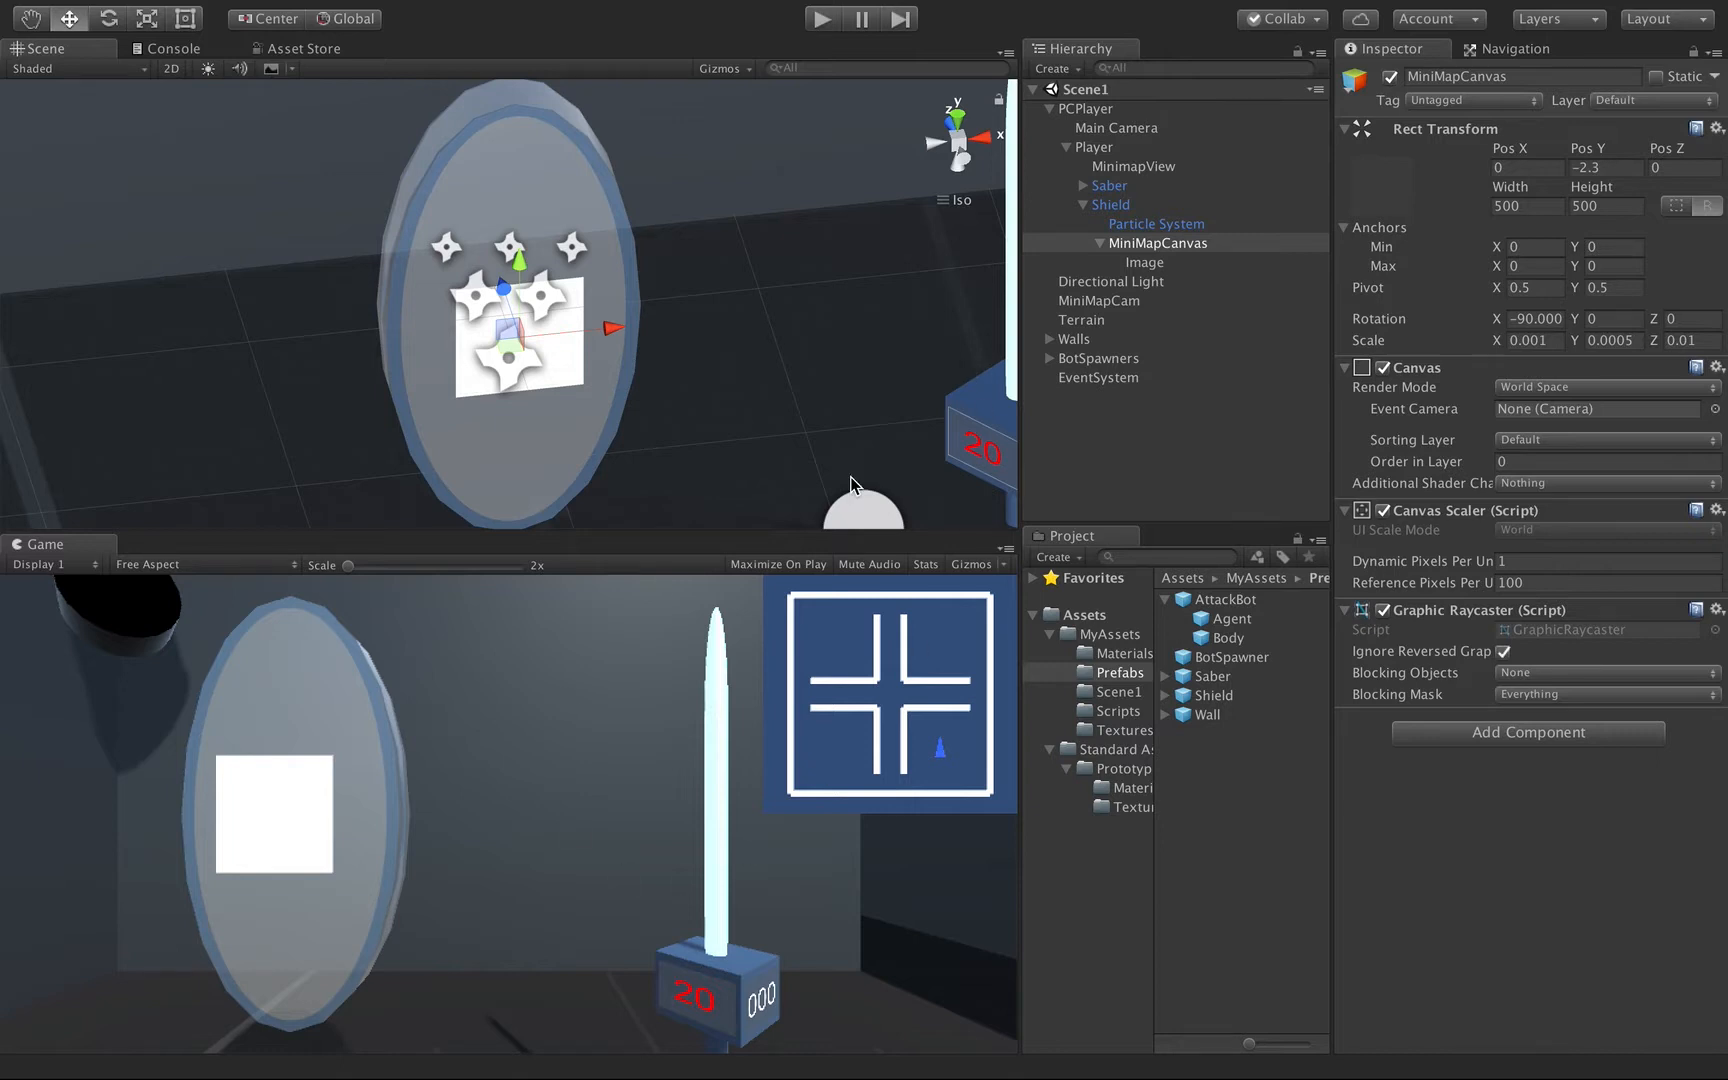
# Delete the Image under MiniMapCanvas and select the canvas again.
pyautogui.click(1143, 262)
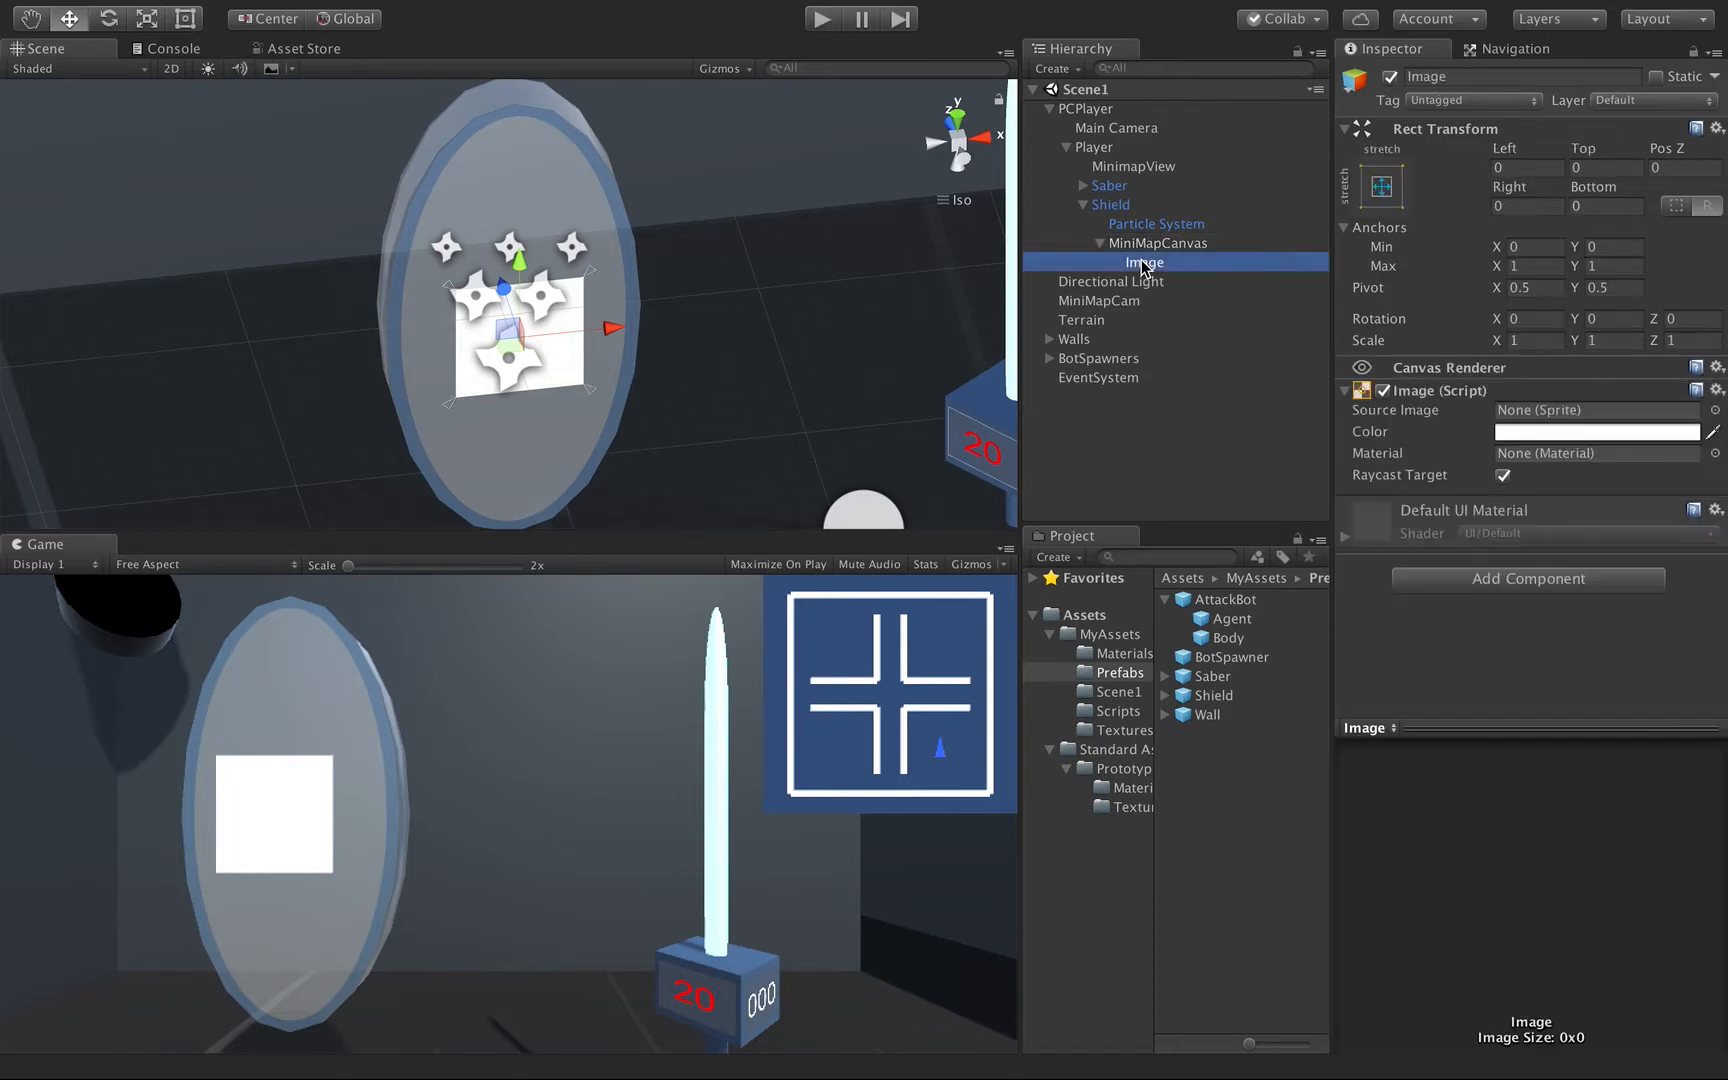
pyautogui.rightClick(1143, 263)
pyautogui.click(1192, 377)
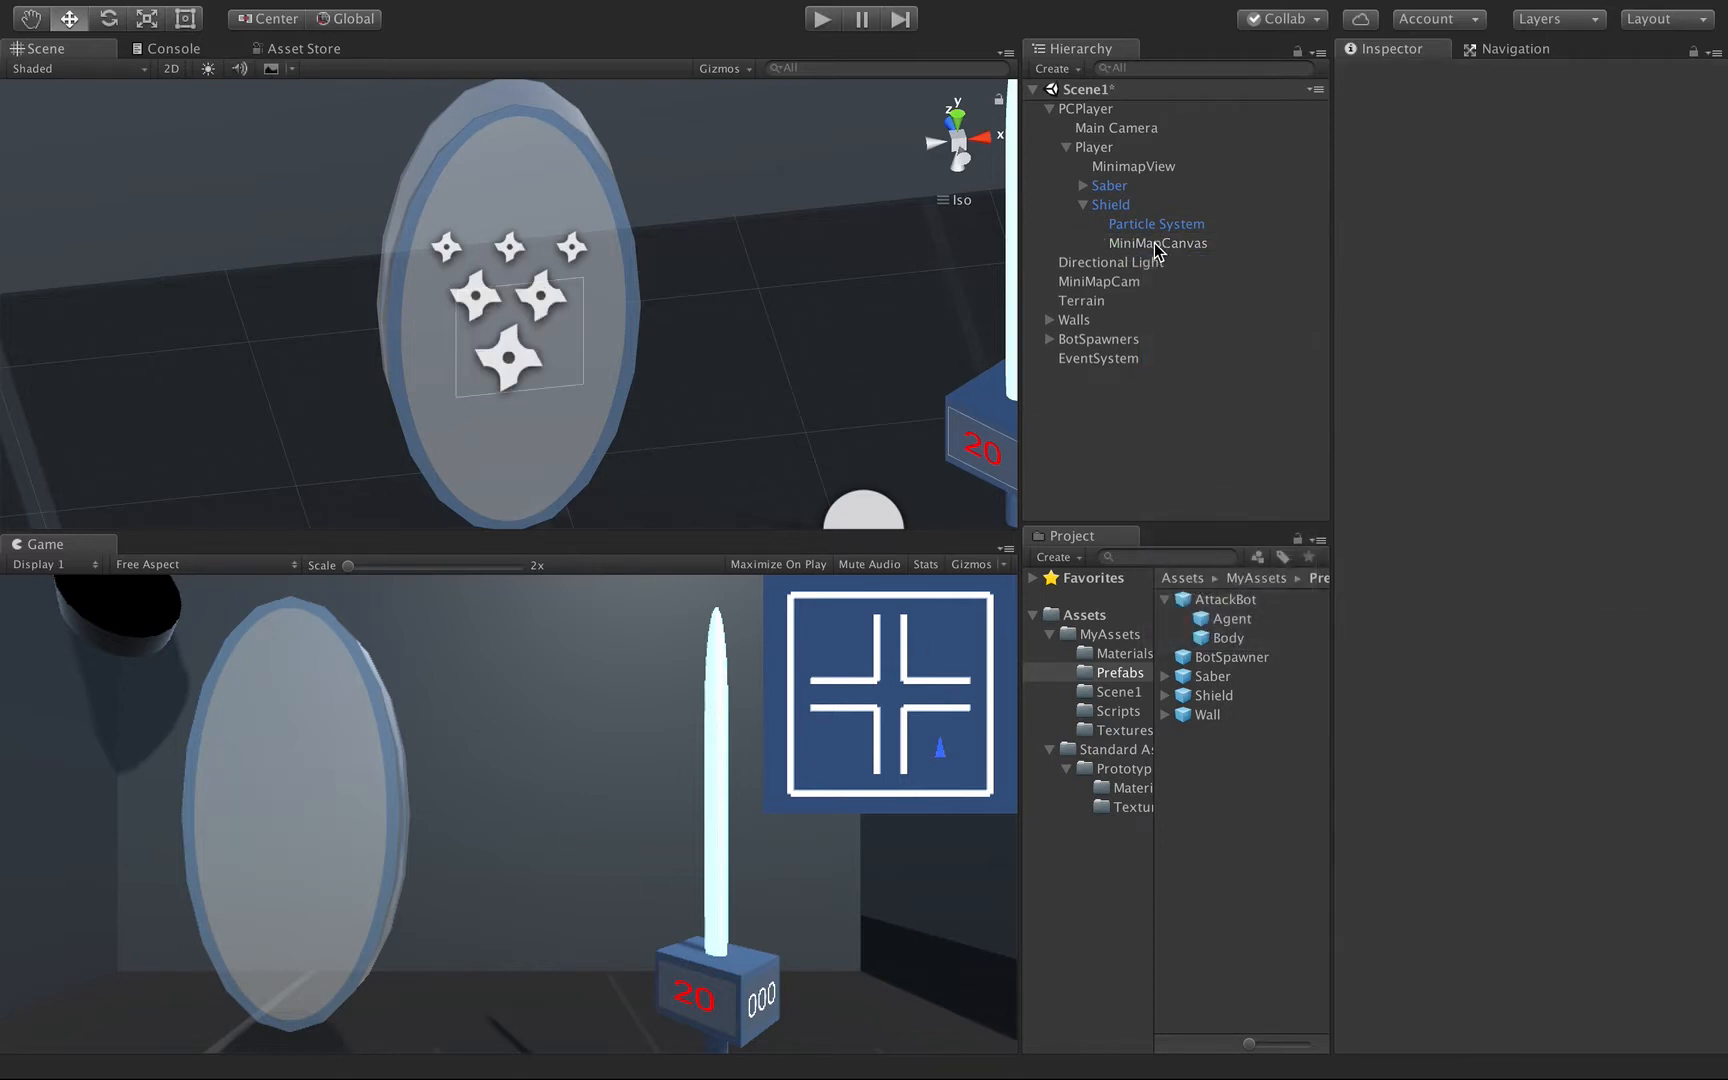
pyautogui.click(1157, 245)
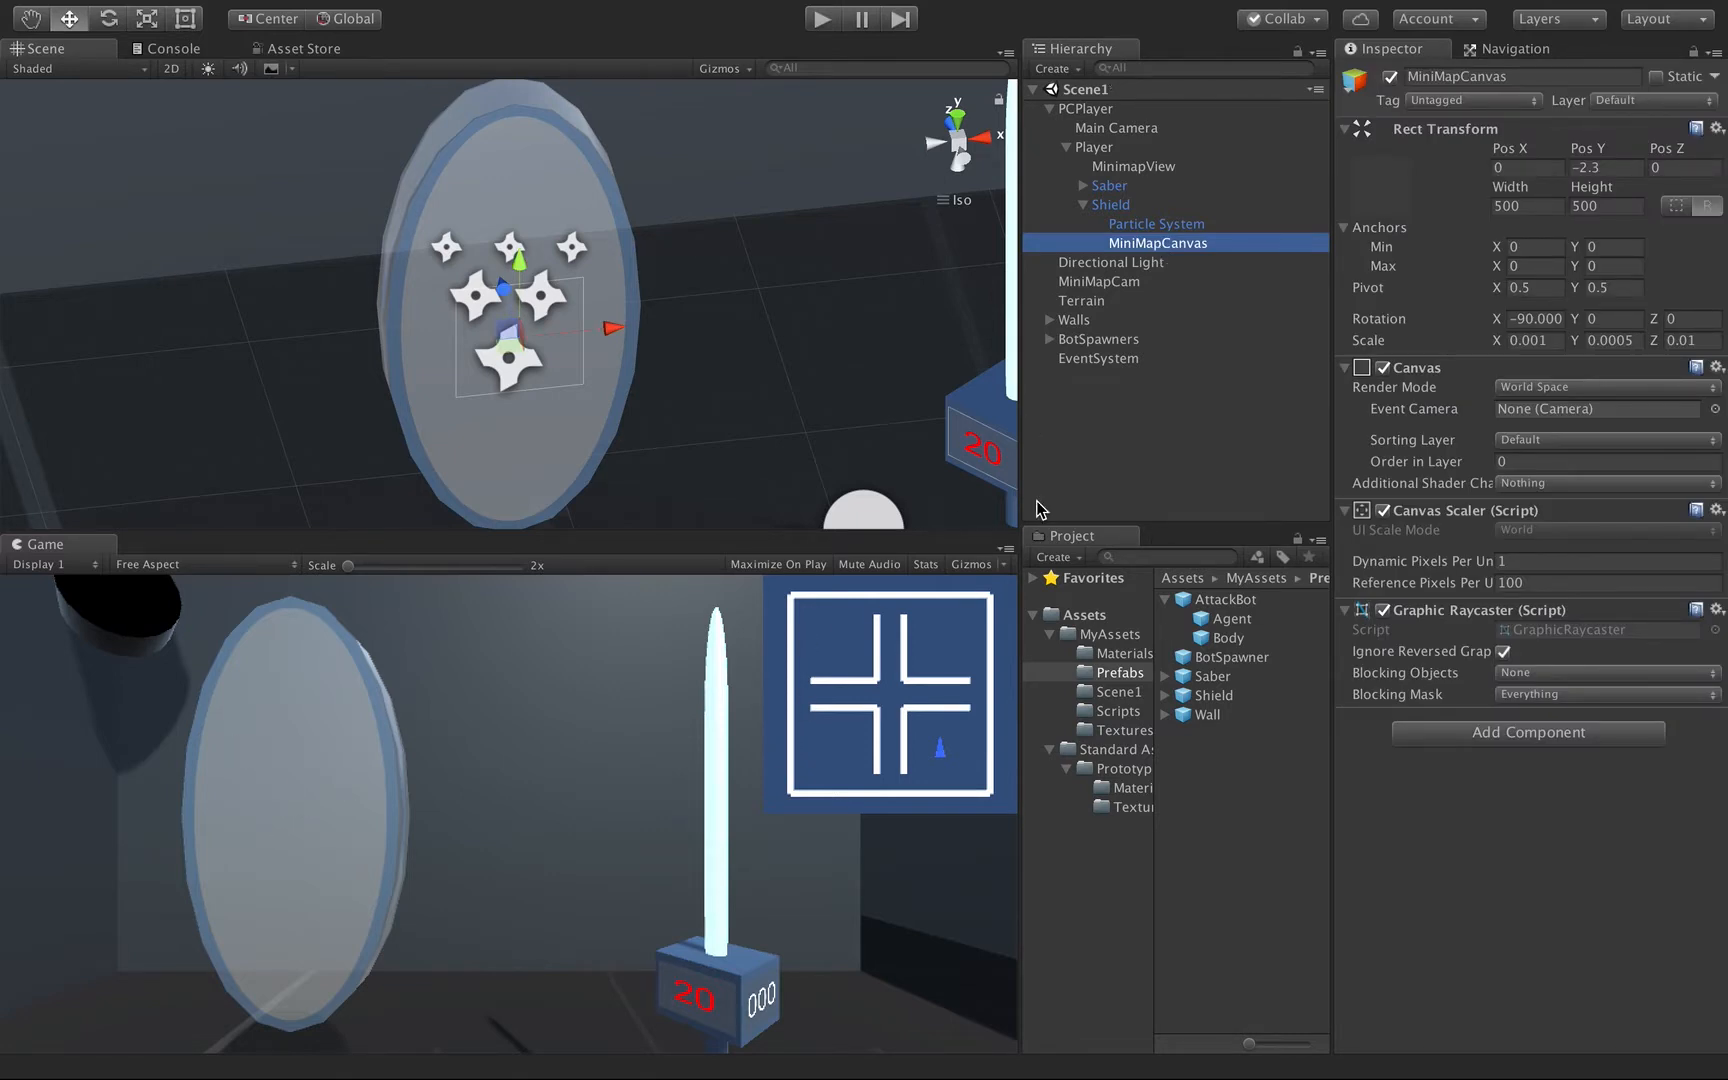
# Create a Custom Render Texture in the Textures folder and name it MiniMapImg.
pyautogui.click(1109, 732)
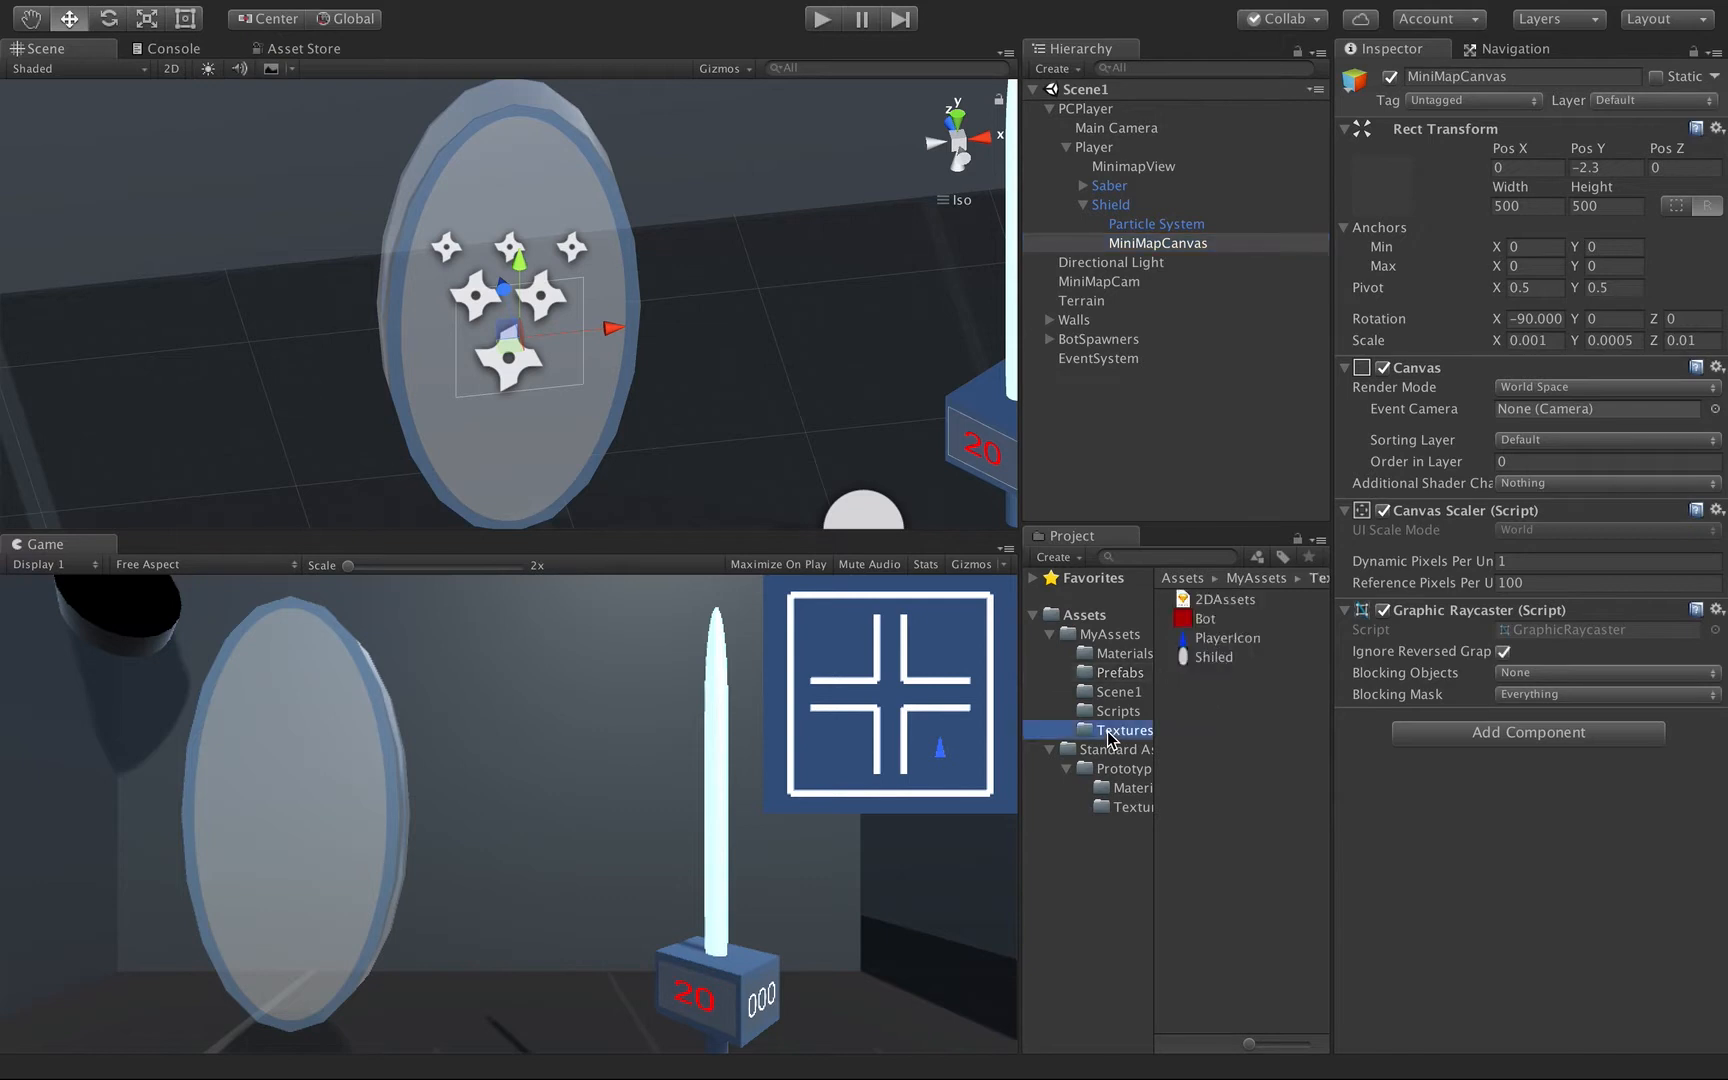
pyautogui.rightClick(1219, 707)
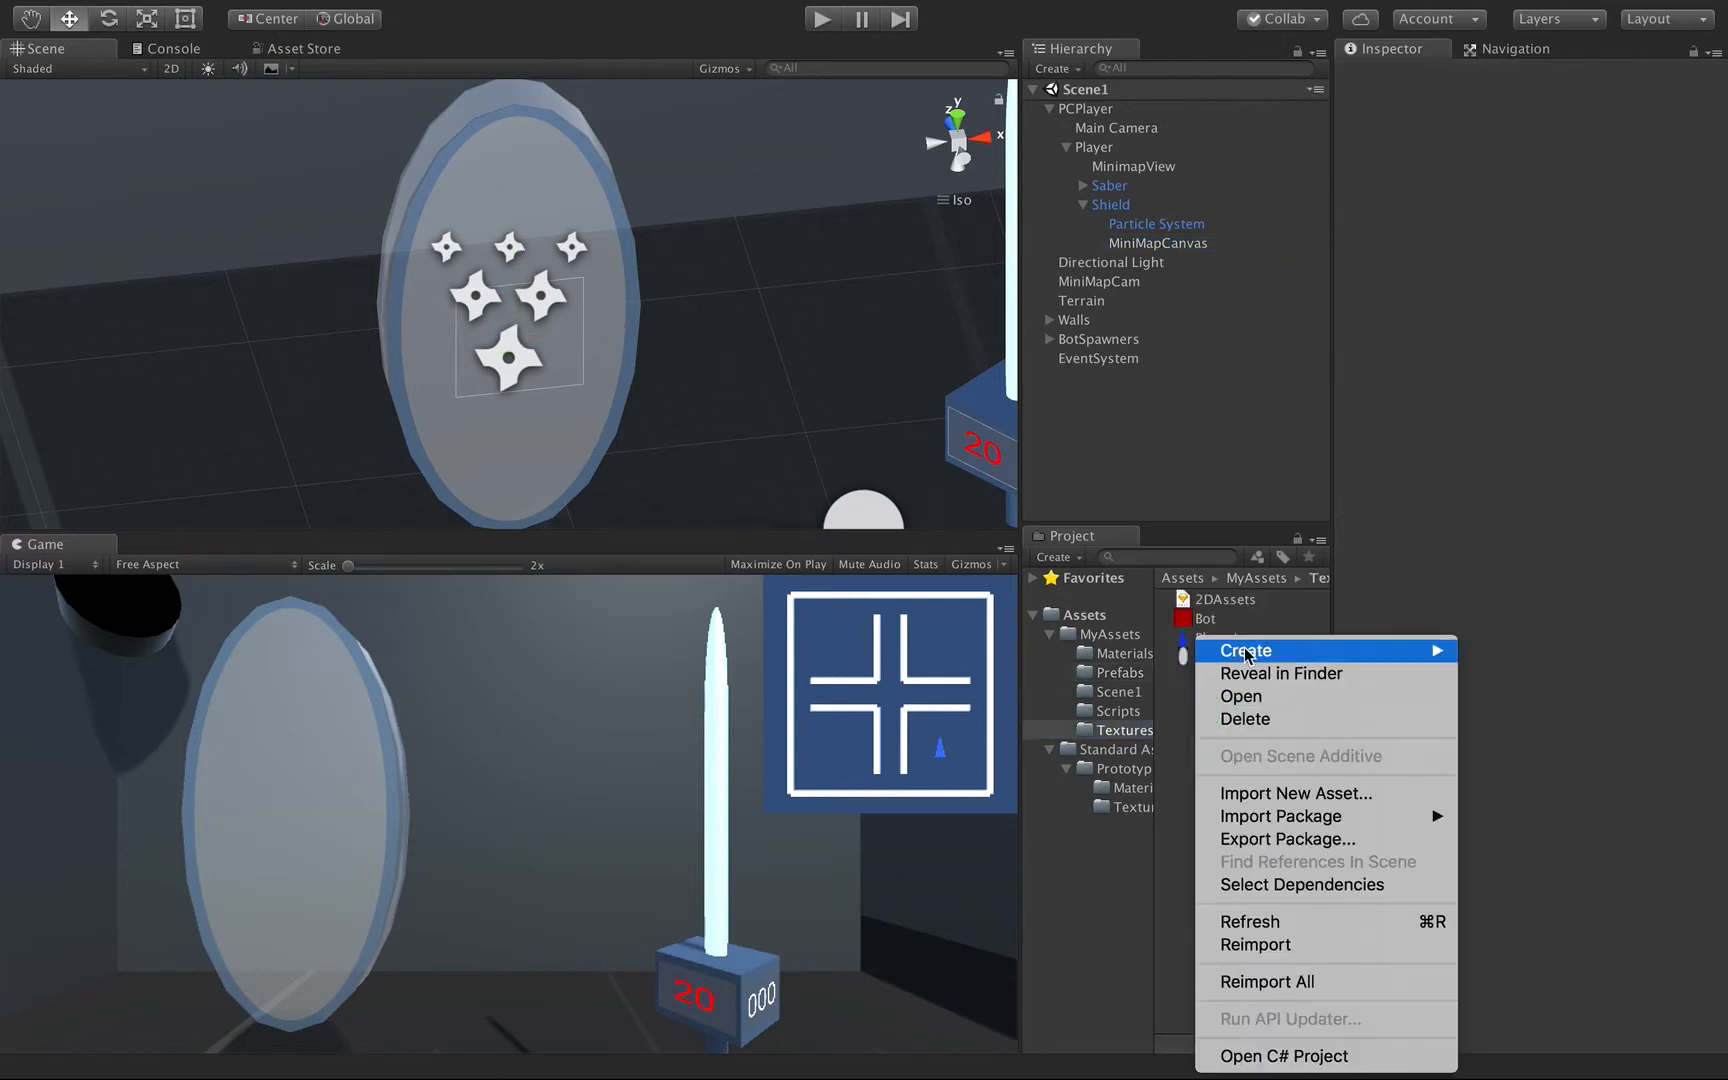
pyautogui.moveTo(1249, 657)
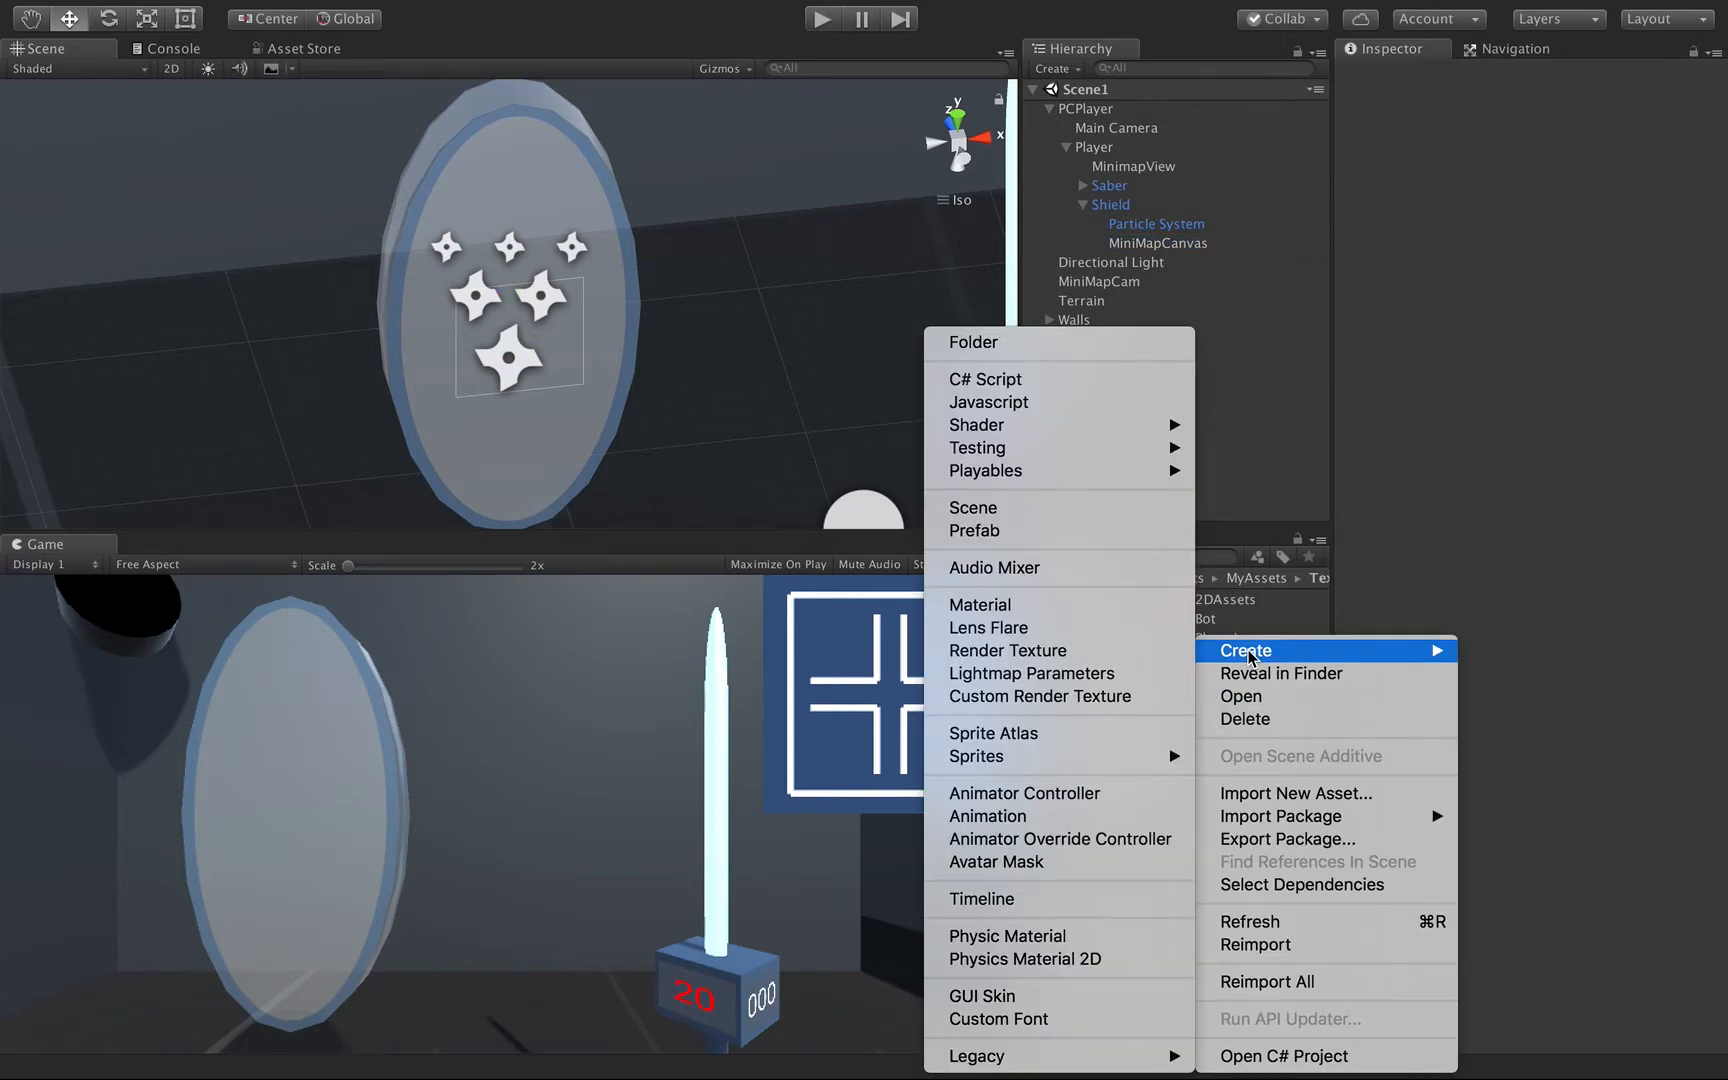
pyautogui.click(1075, 697)
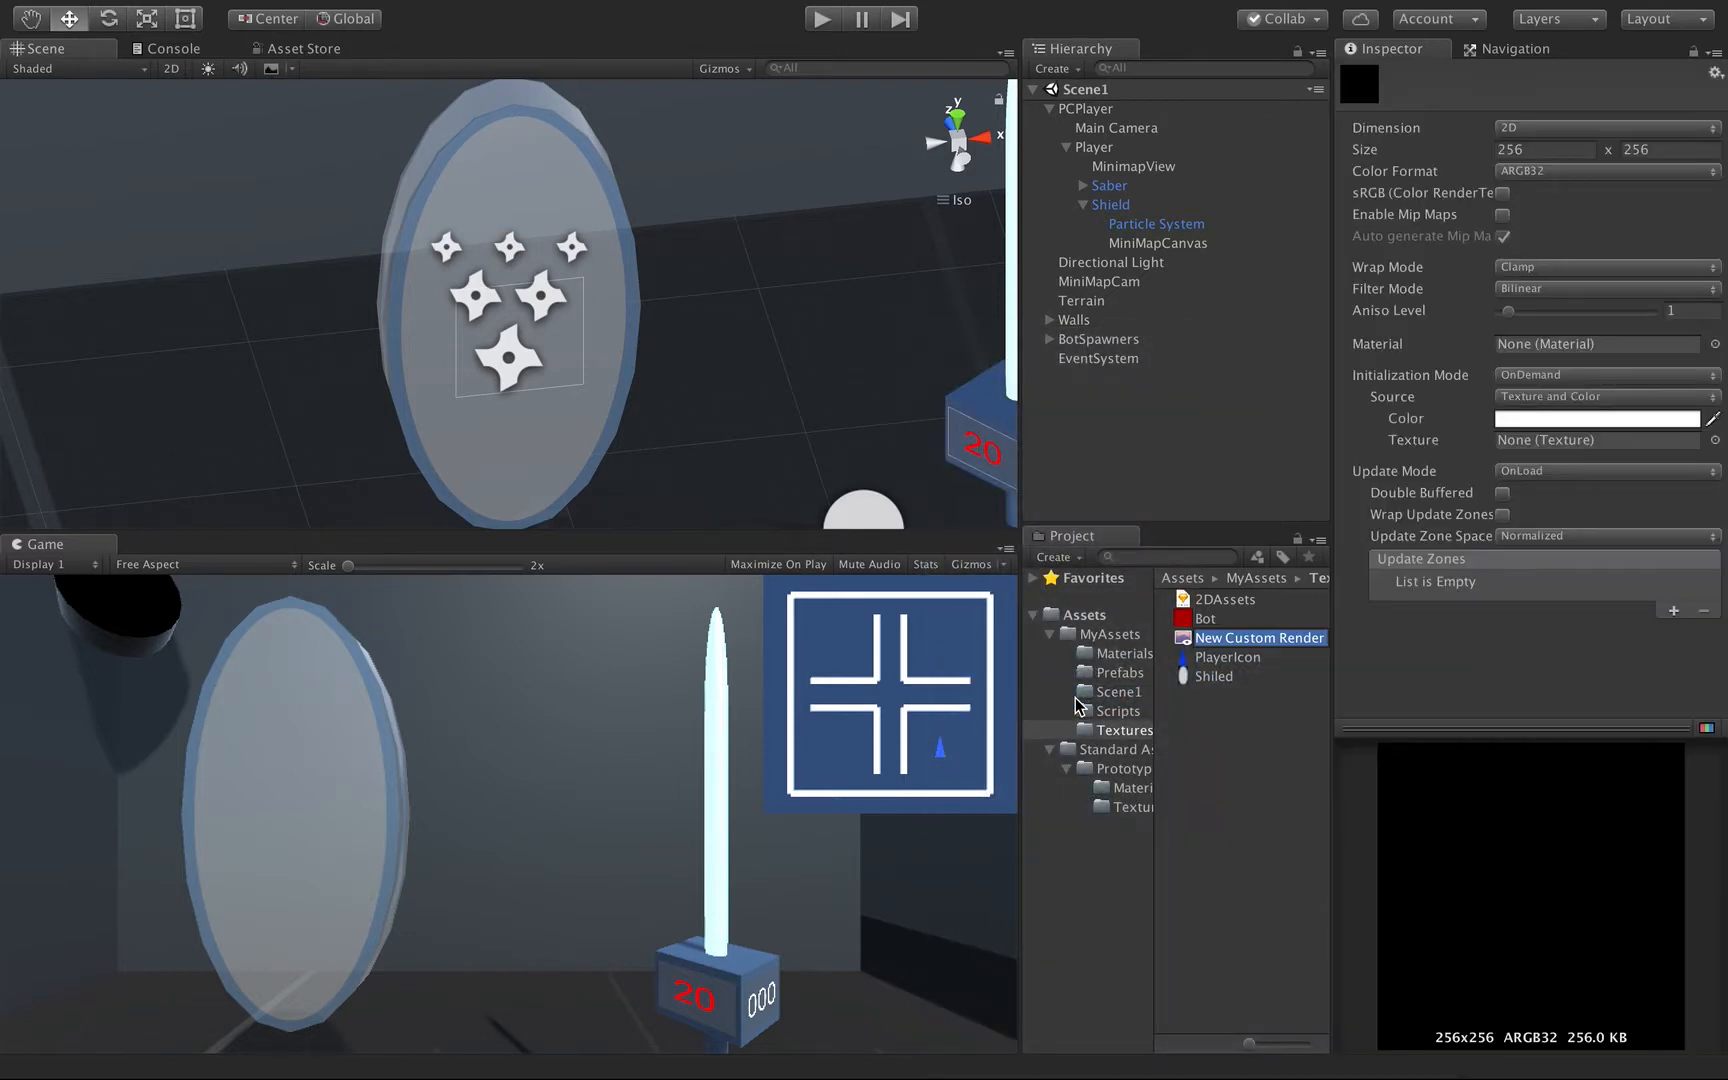
pyautogui.write('MiniMap')
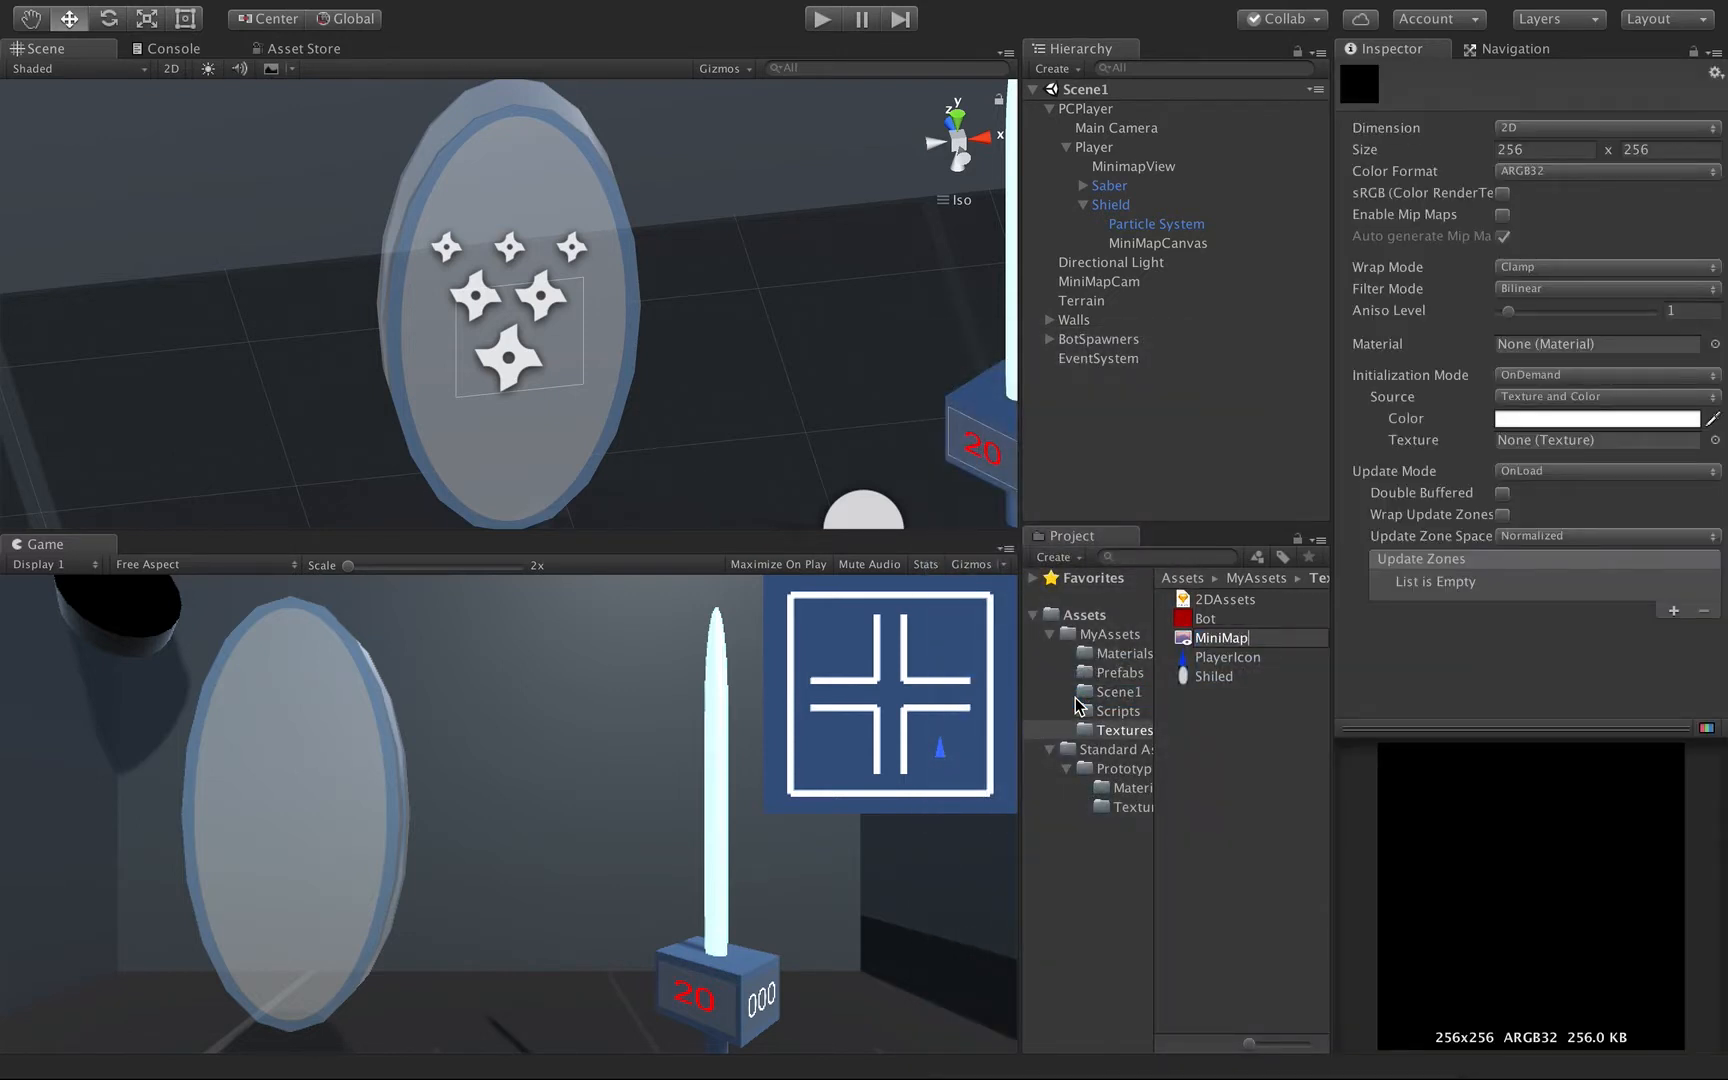
pyautogui.write('Img')
pyautogui.press('Return')
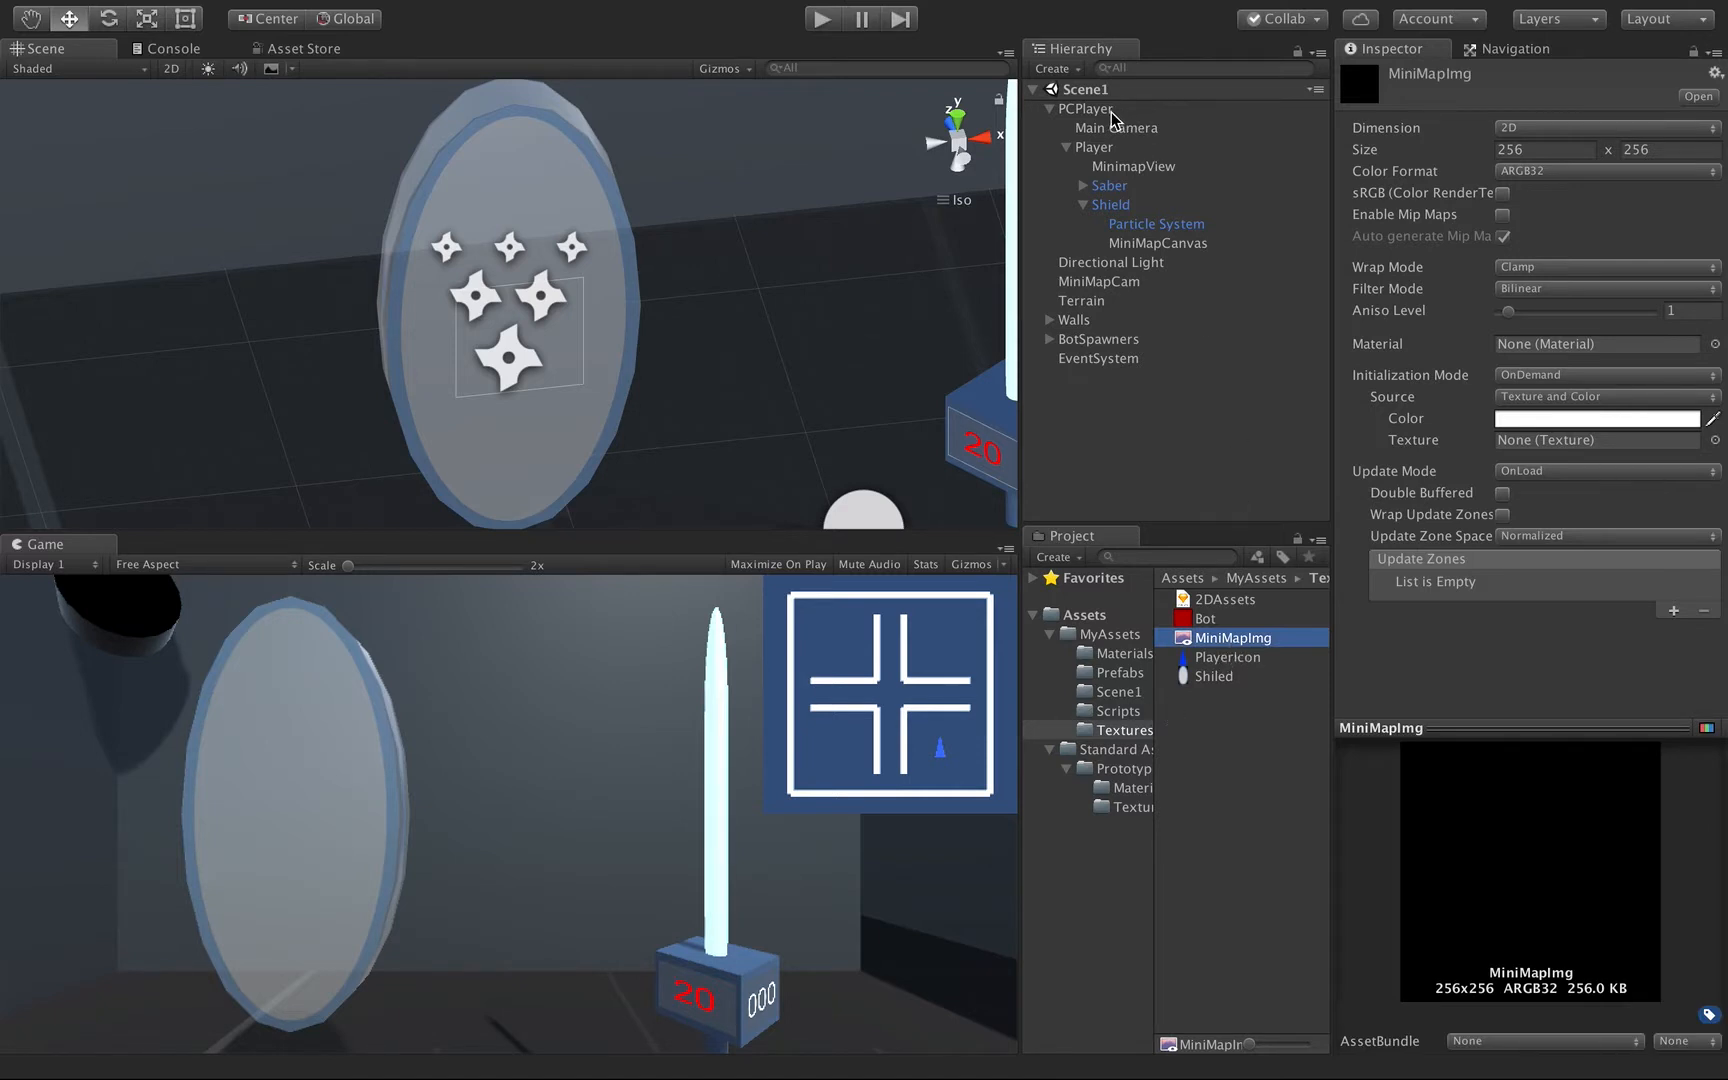
# Set MiniMapCam's viewport rect X and Y to 0, assign MiniMapImg as its target texture, and select that texture to preview it.
pyautogui.click(1097, 283)
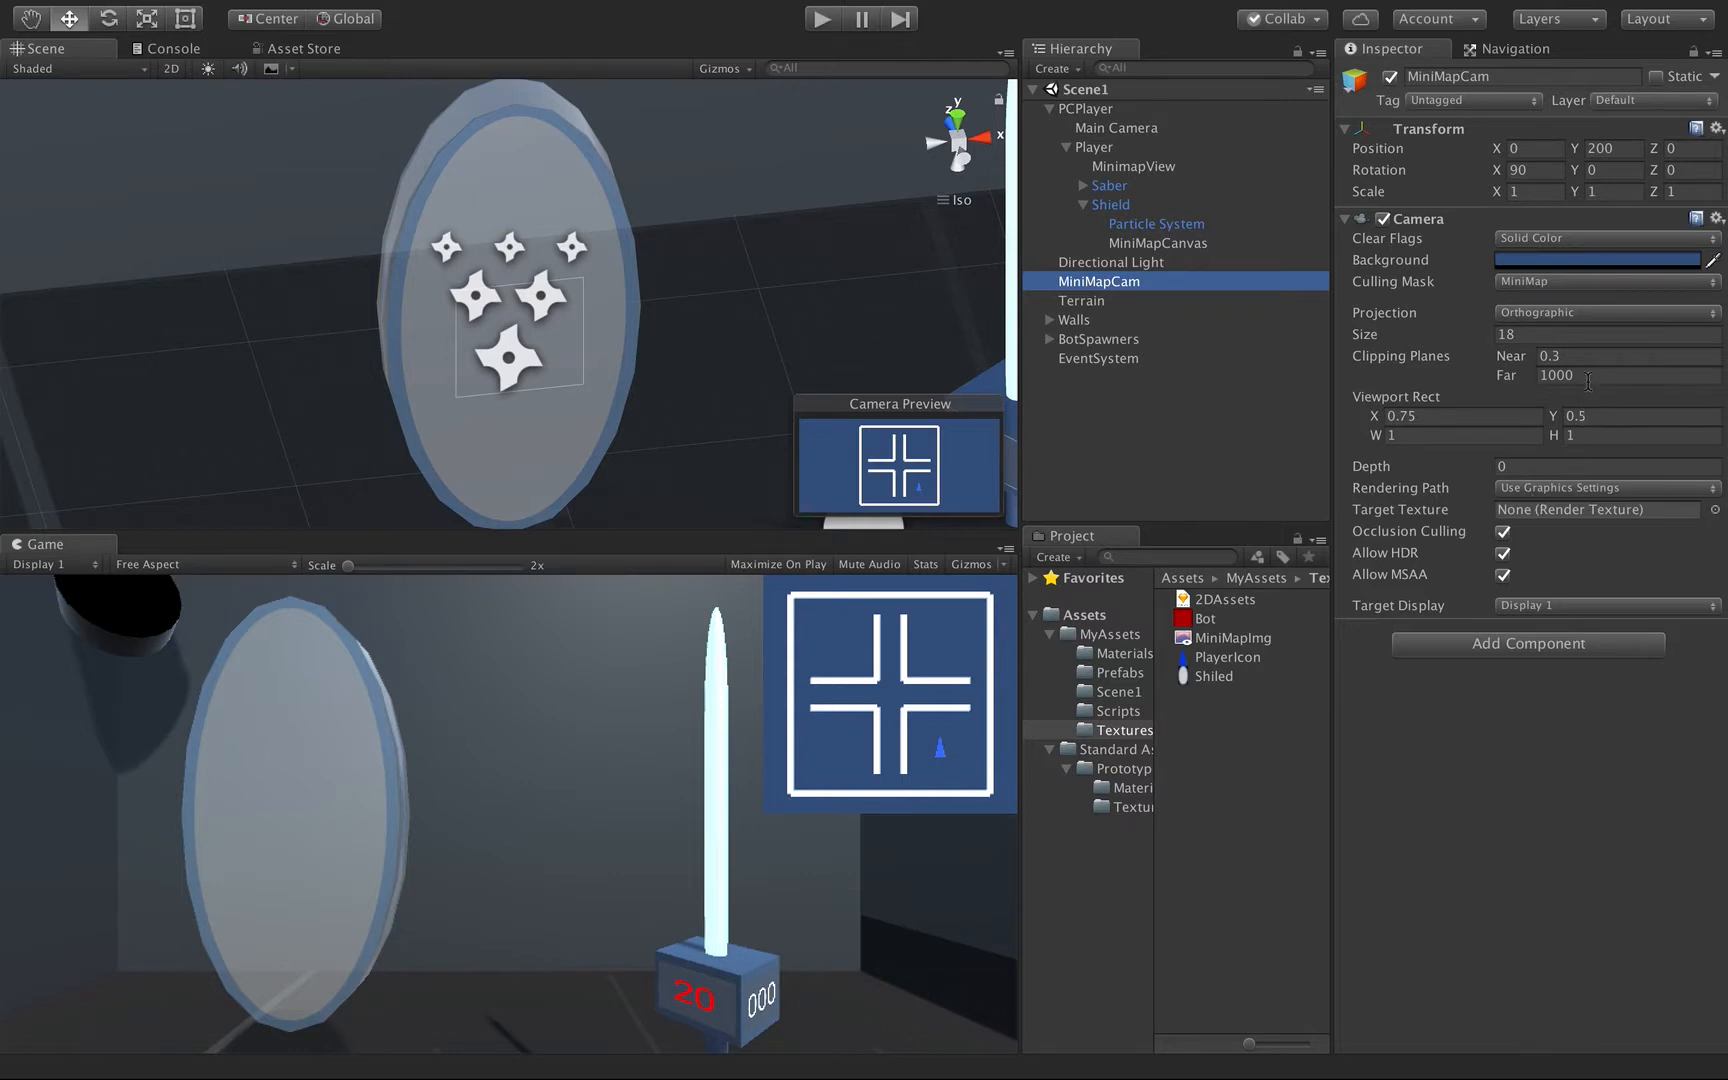
pyautogui.click(1471, 415)
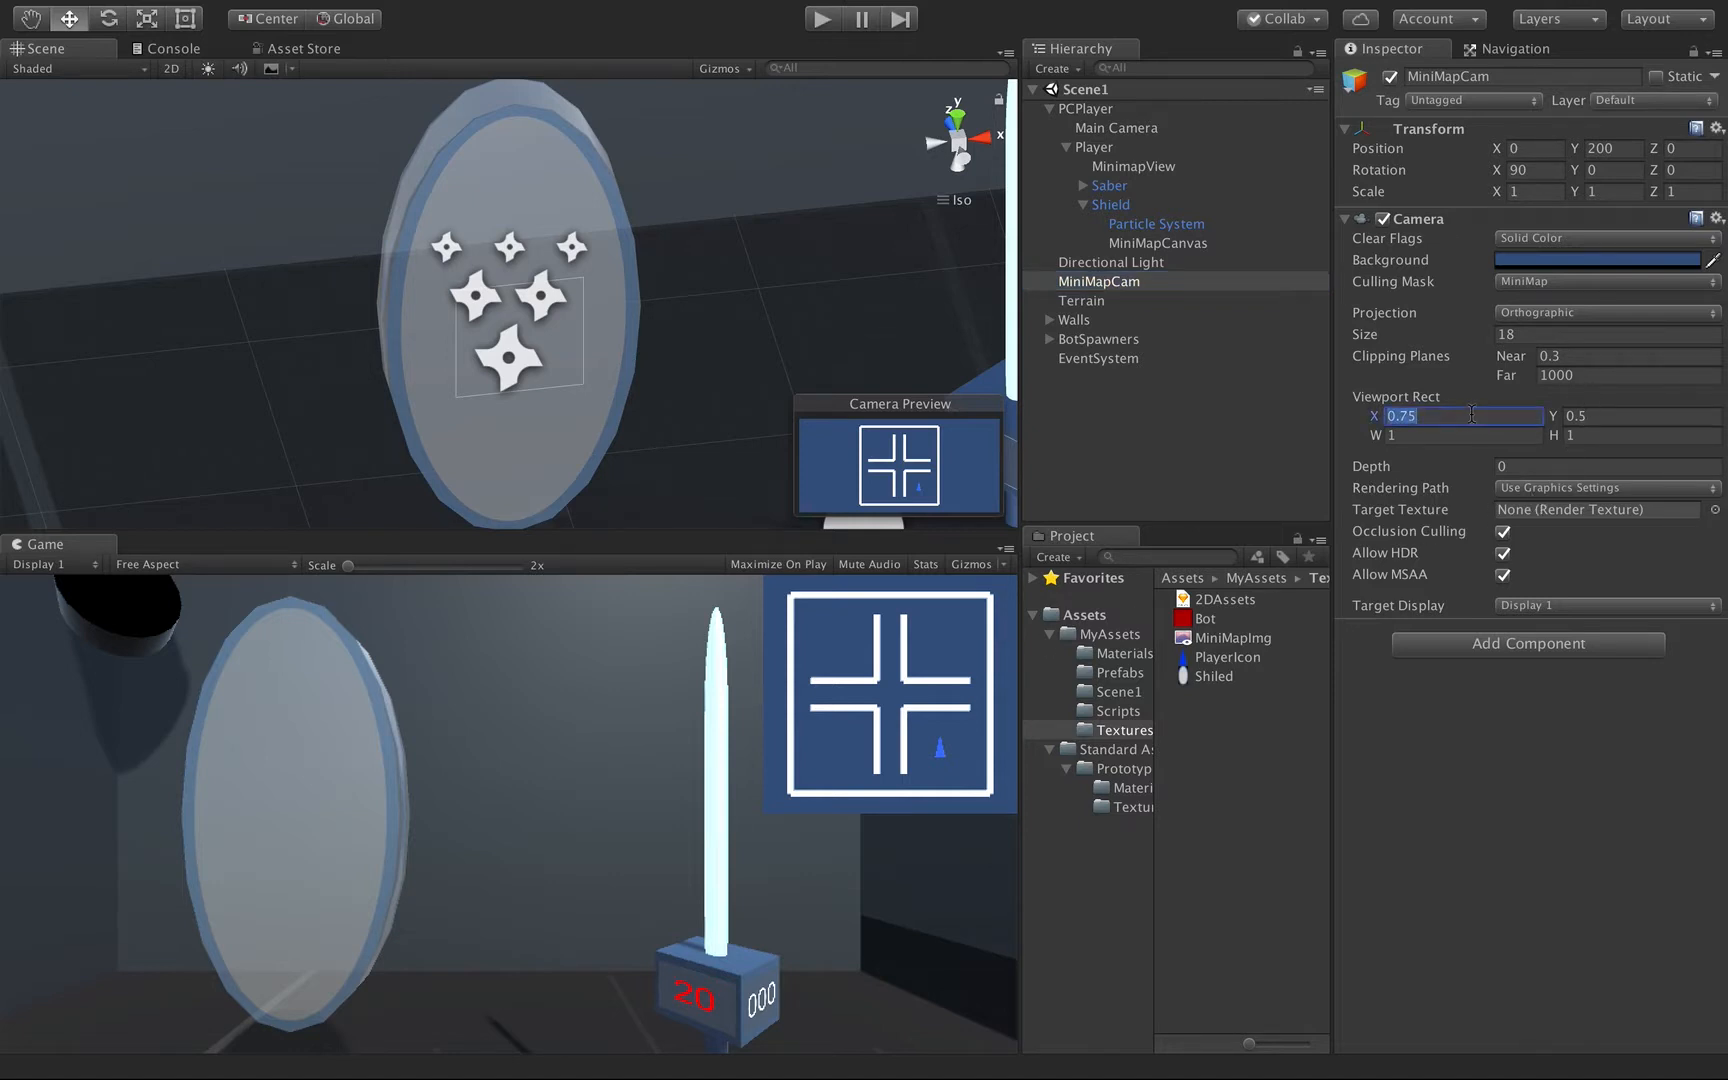
pyautogui.write('0')
pyautogui.press('Tab')
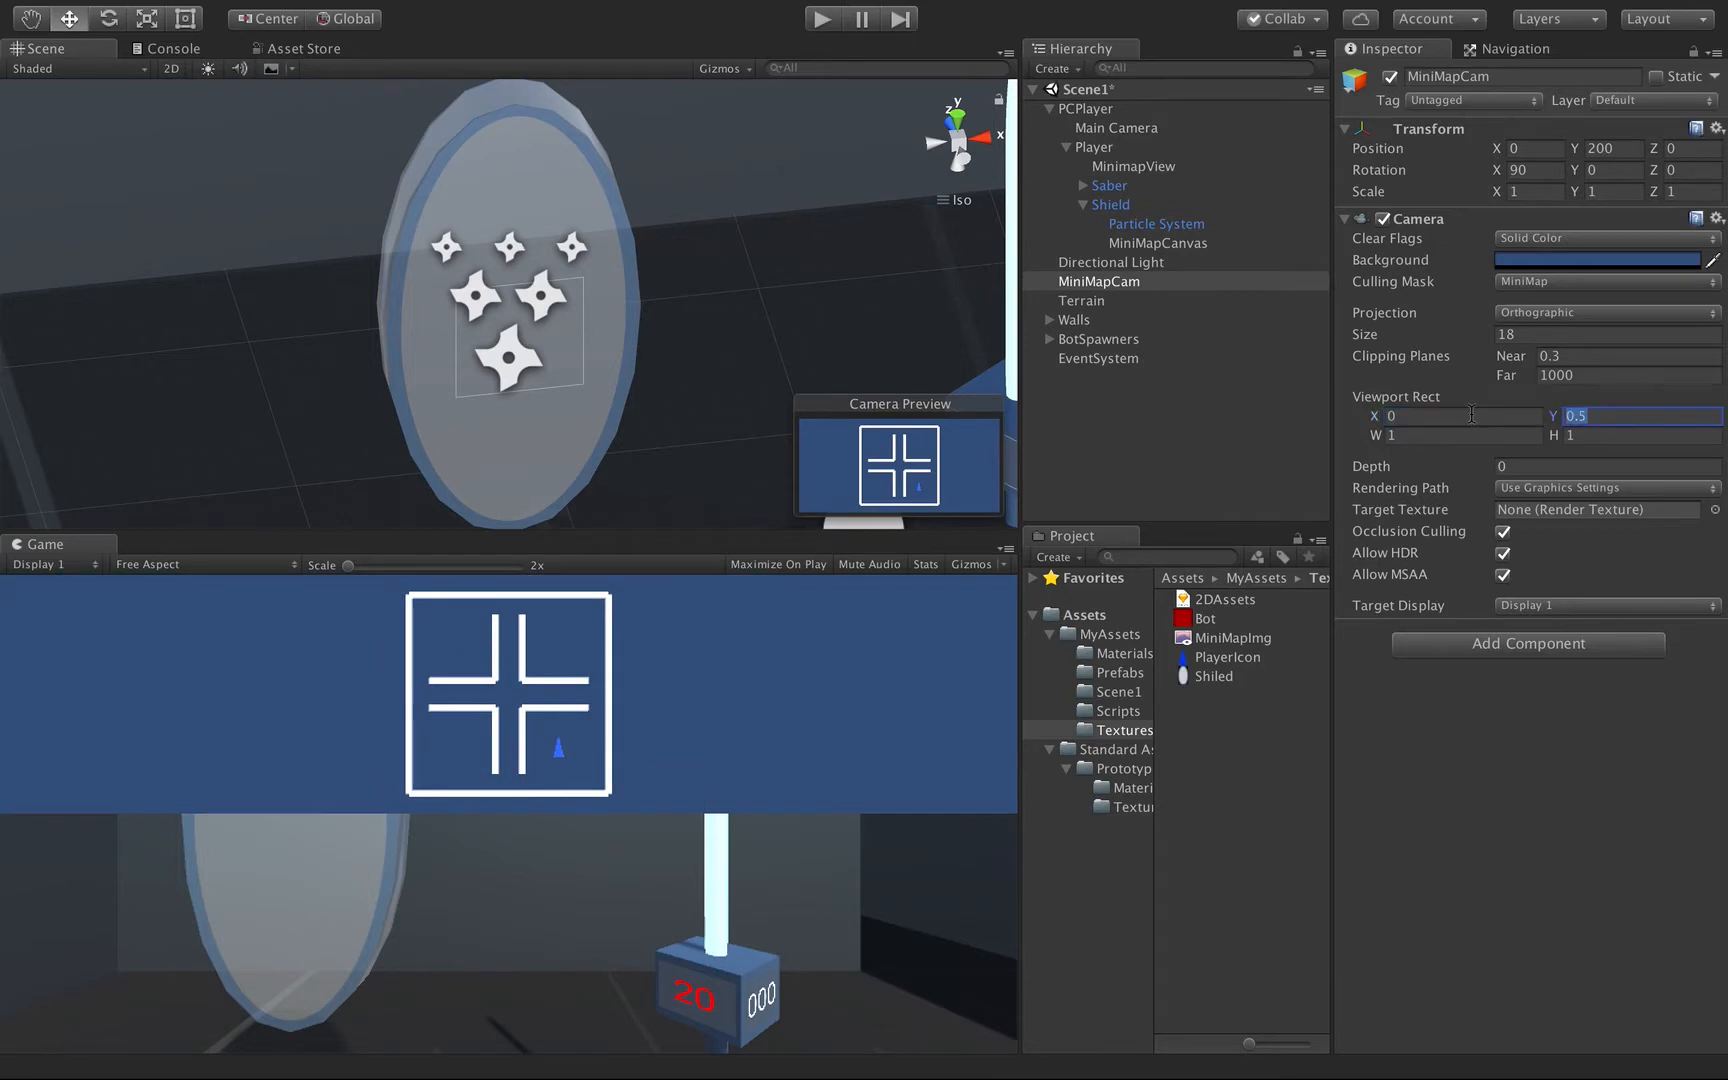
pyautogui.write('0')
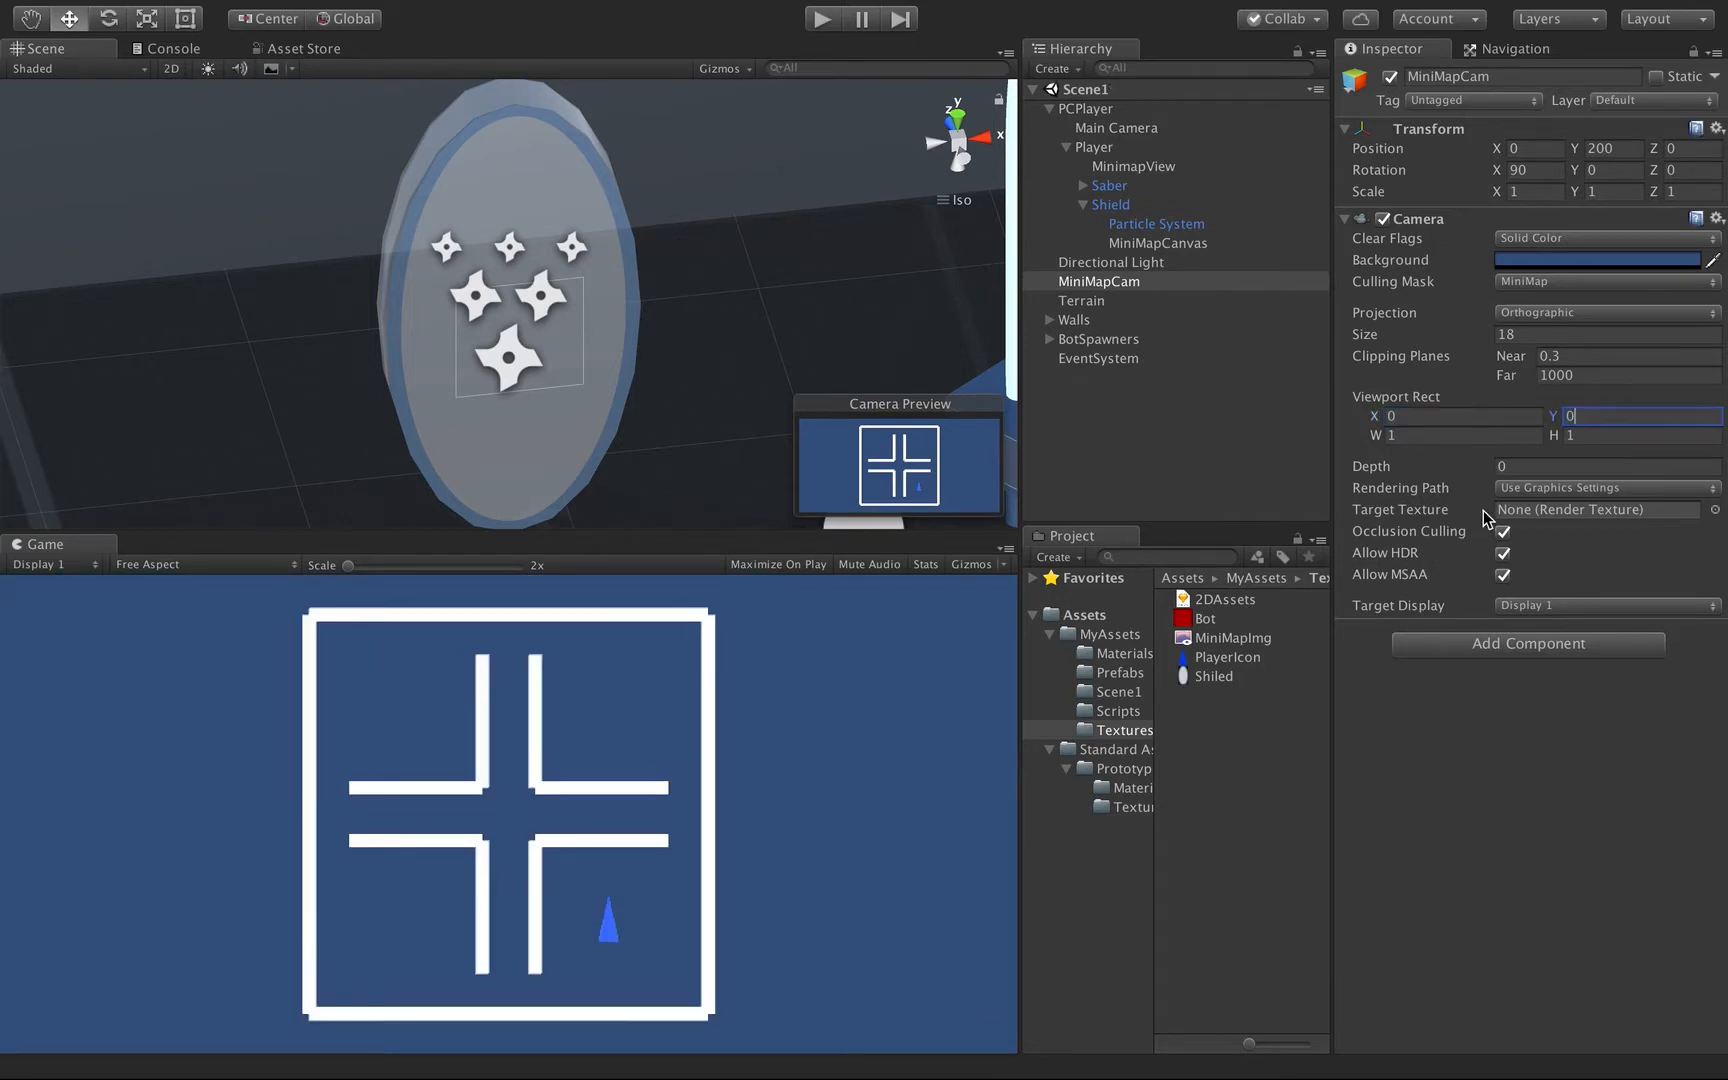
pyautogui.moveTo(1240, 645); pyautogui.dragTo(1538, 507)
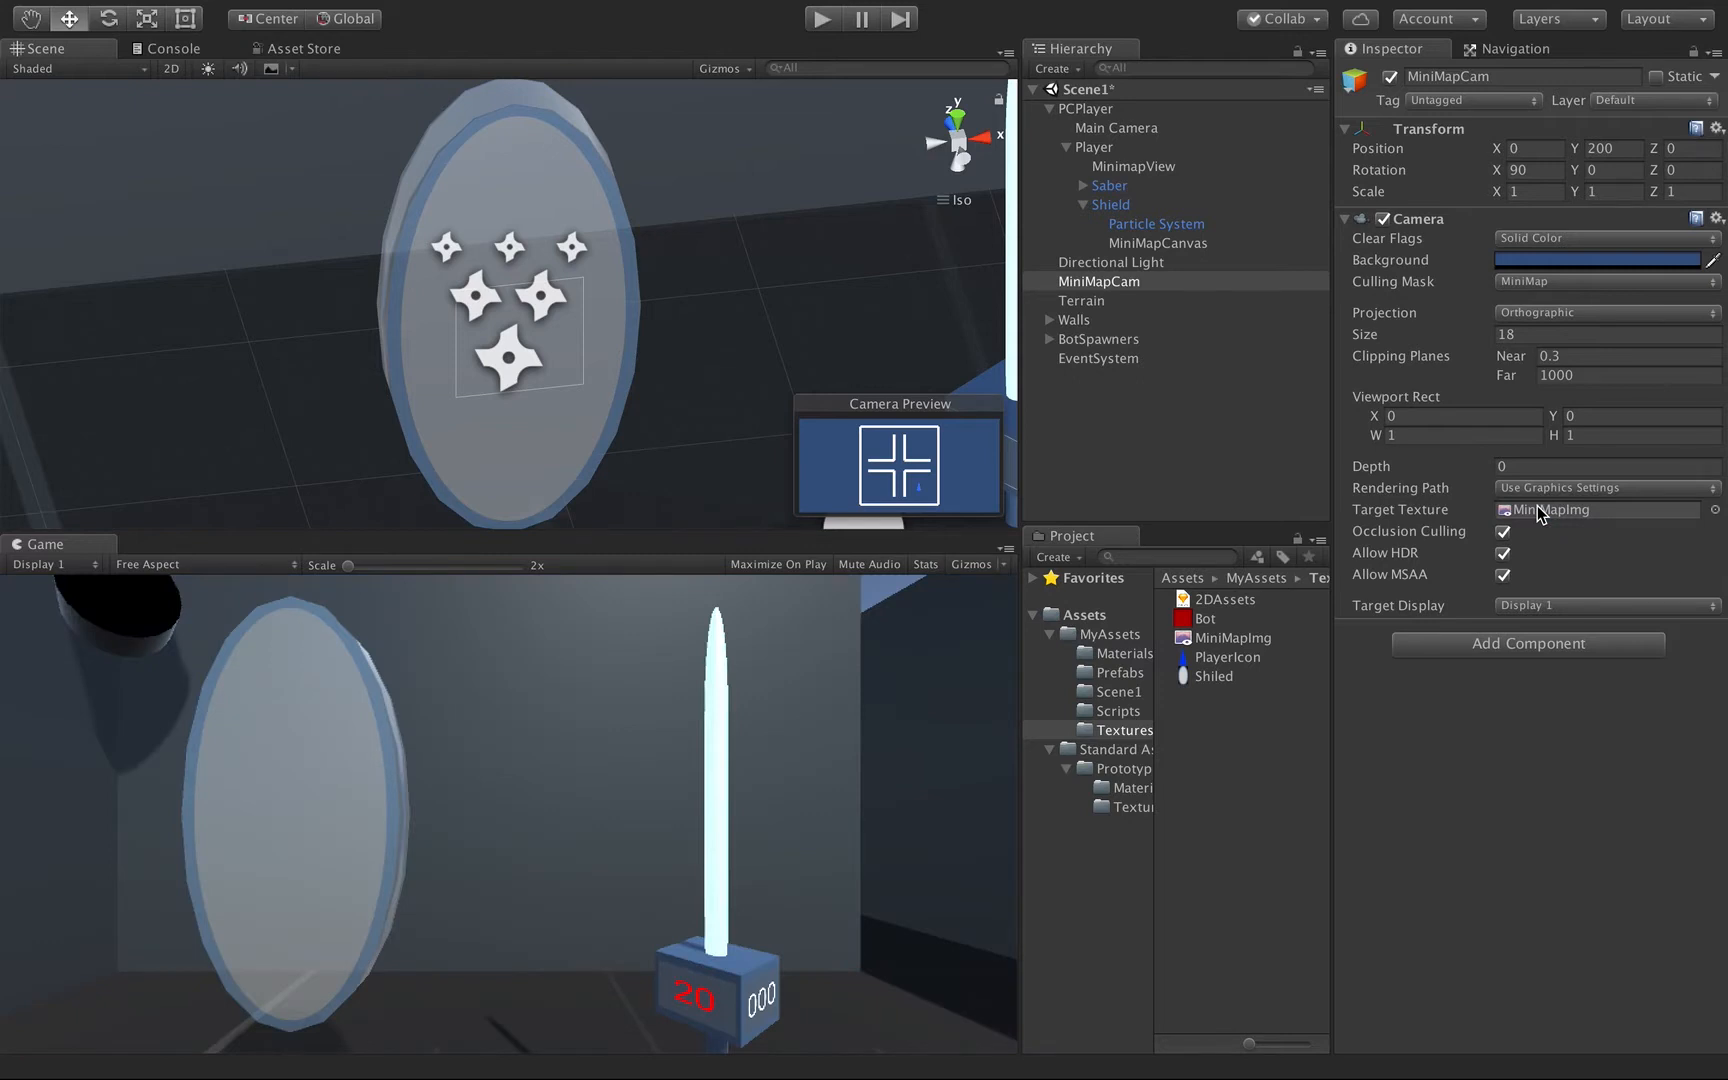
pyautogui.click(1207, 640)
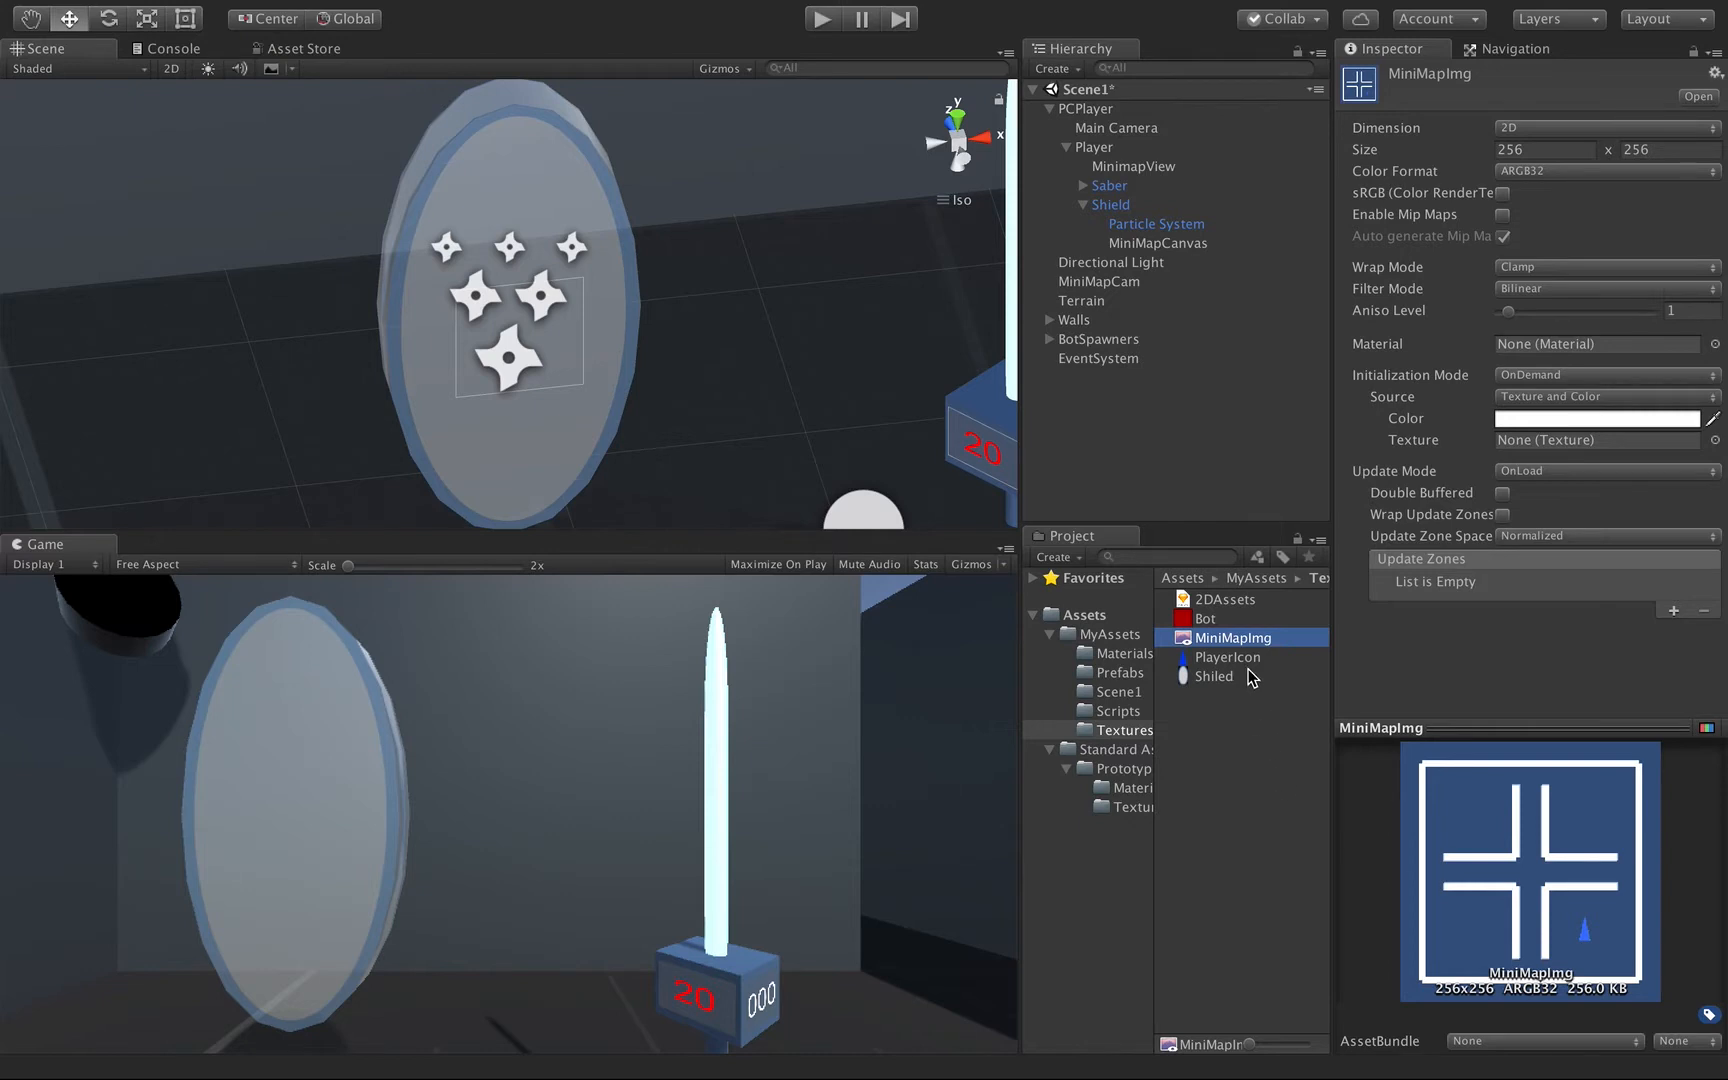
# Add a UI Raw Image as a child of MiniMapCanvas.
pyautogui.click(1150, 246)
pyautogui.rightClick(1149, 247)
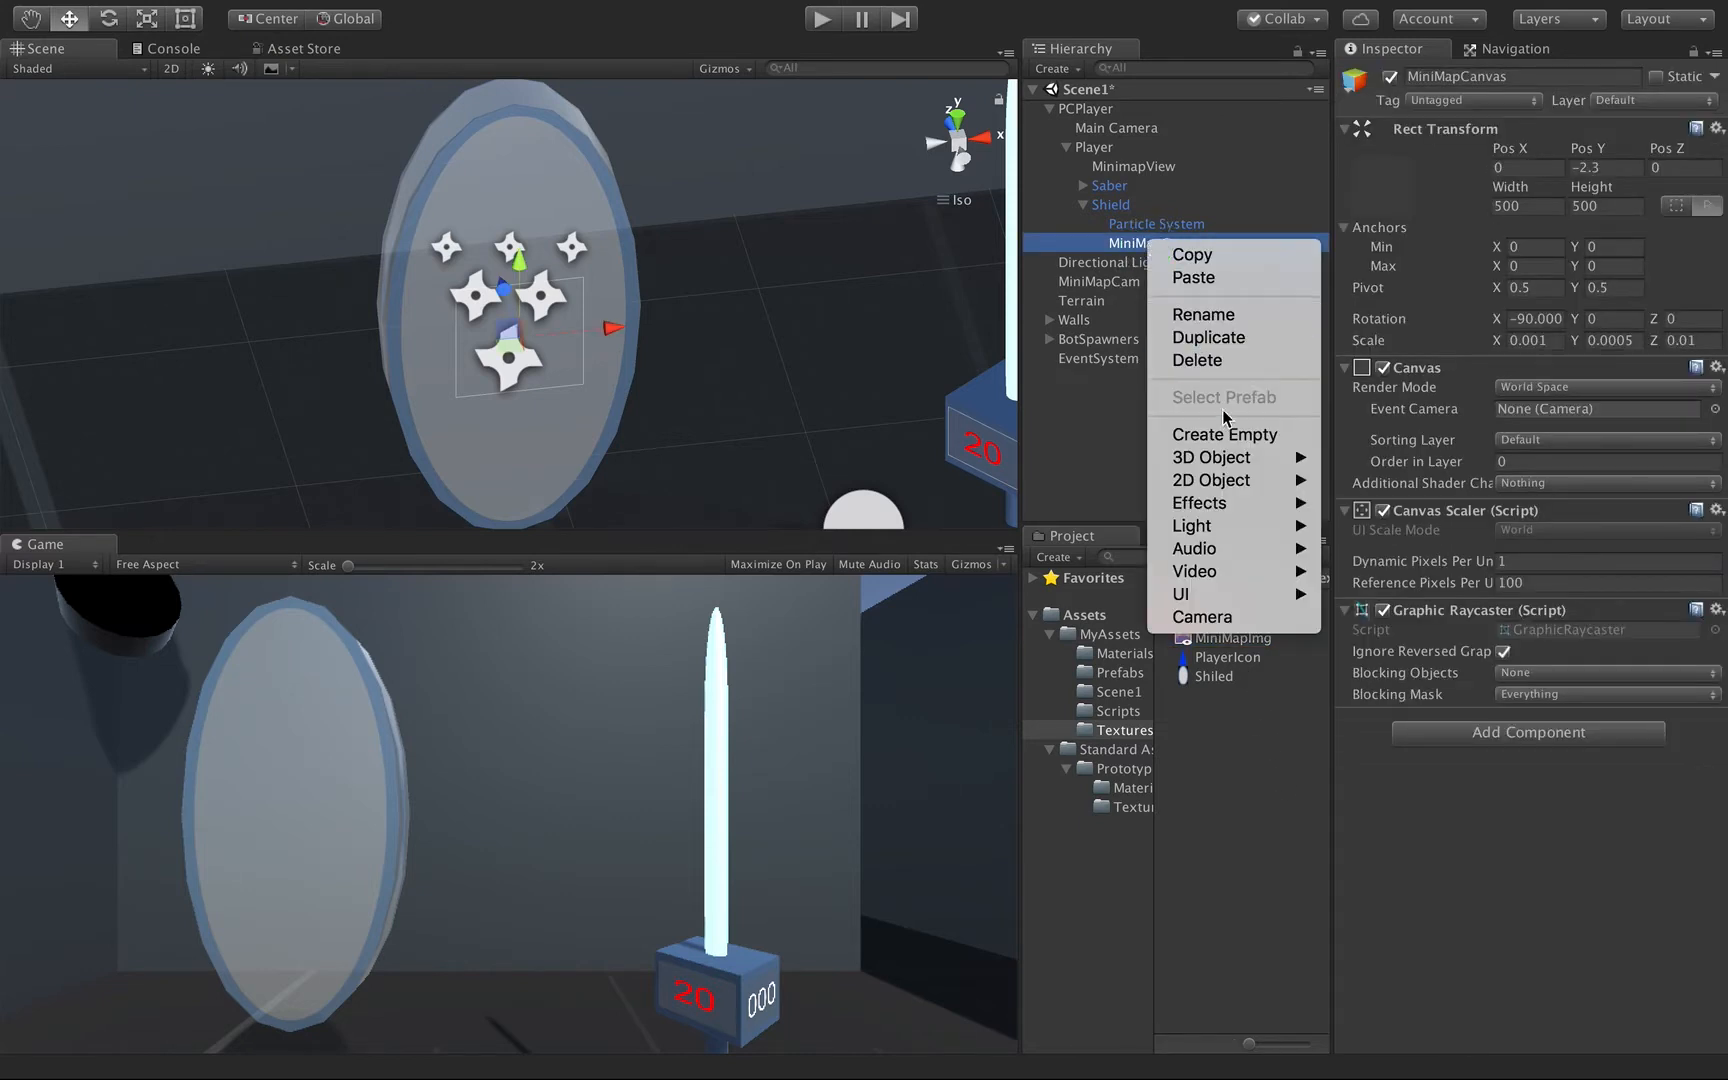
pyautogui.moveTo(1200, 594)
pyautogui.click(1383, 640)
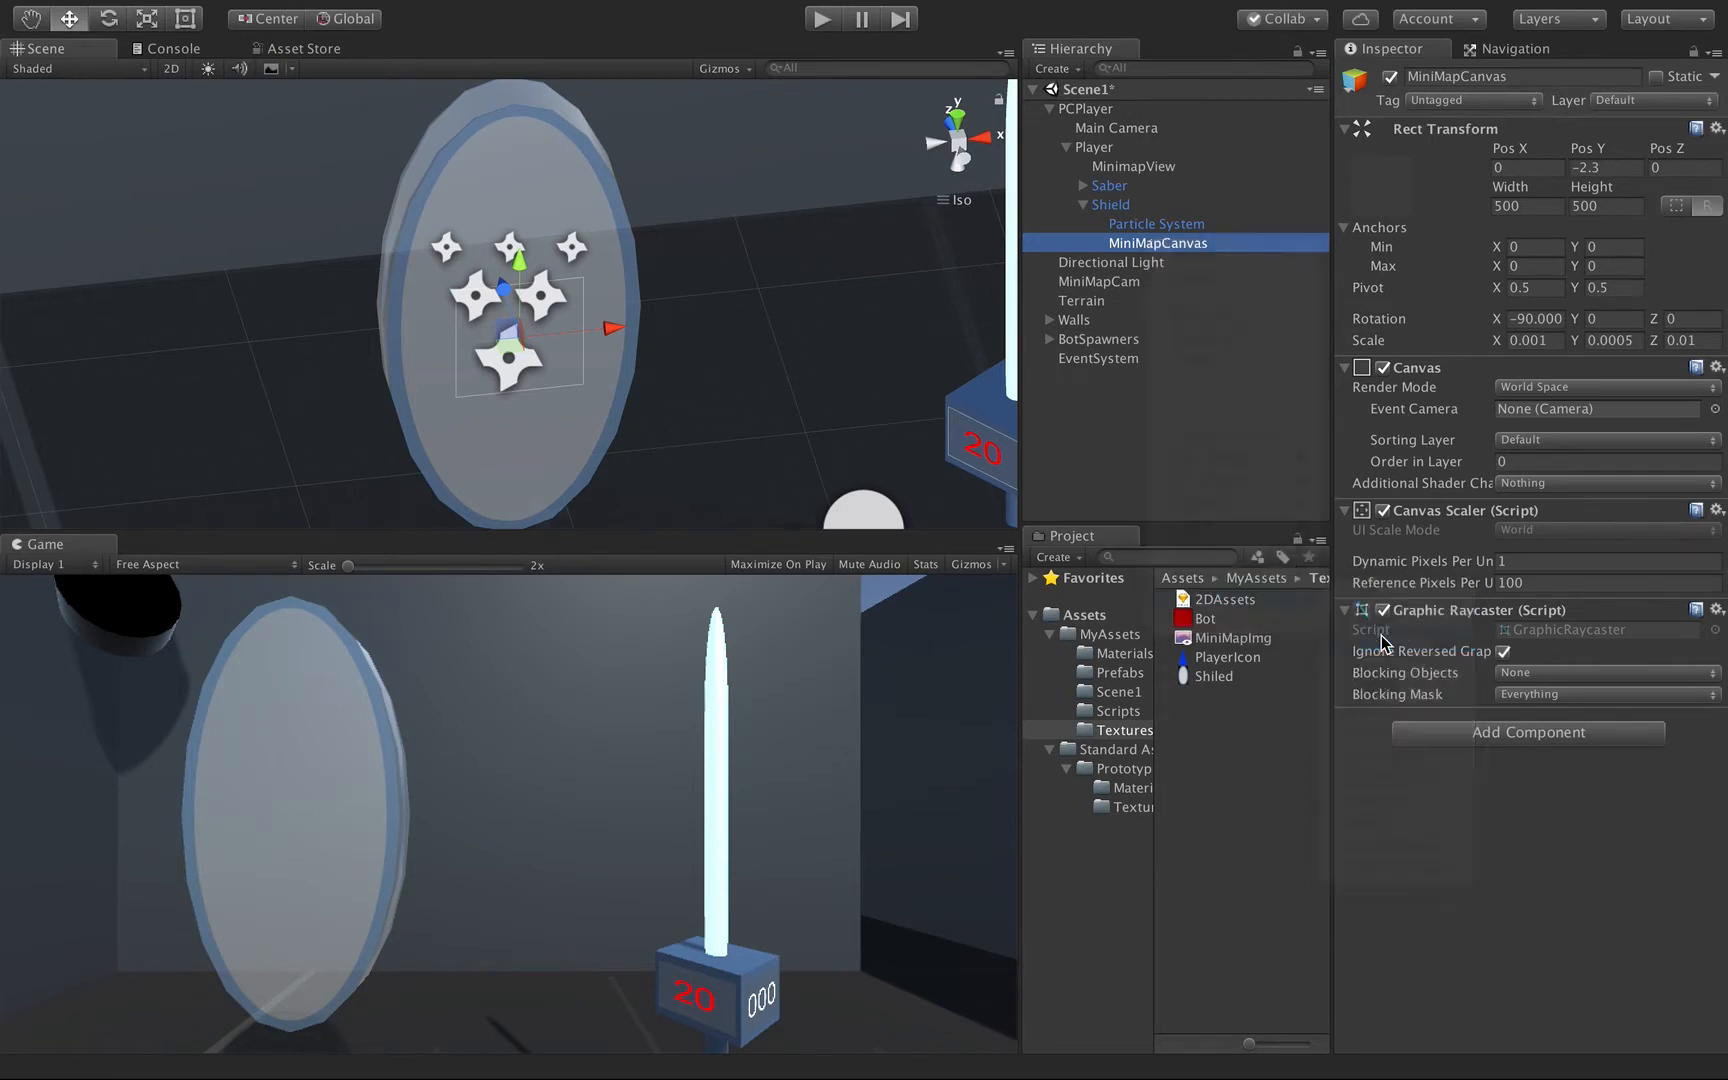
# Anchor the RawImage to stretch both ways and set its Left, Top, Right and Bottom offsets to 0 to fill the canvas.
pyautogui.click(1382, 186)
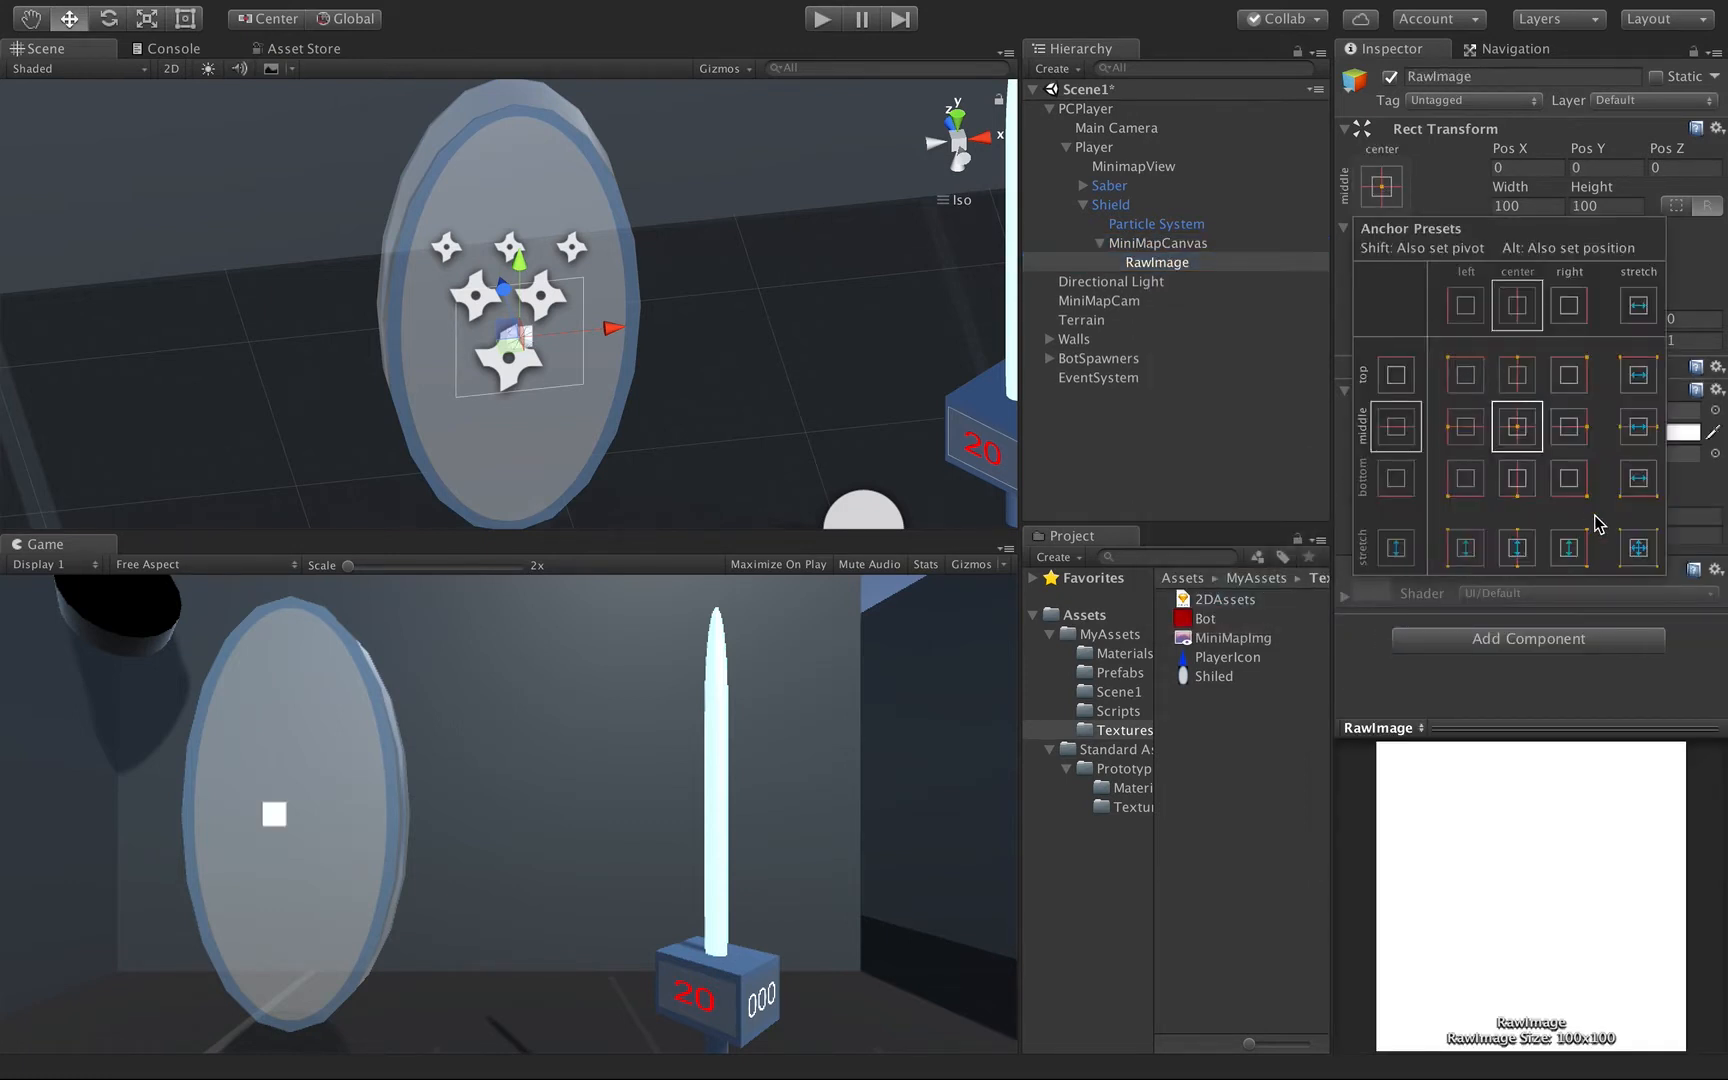
pyautogui.click(1638, 547)
pyautogui.click(1517, 167)
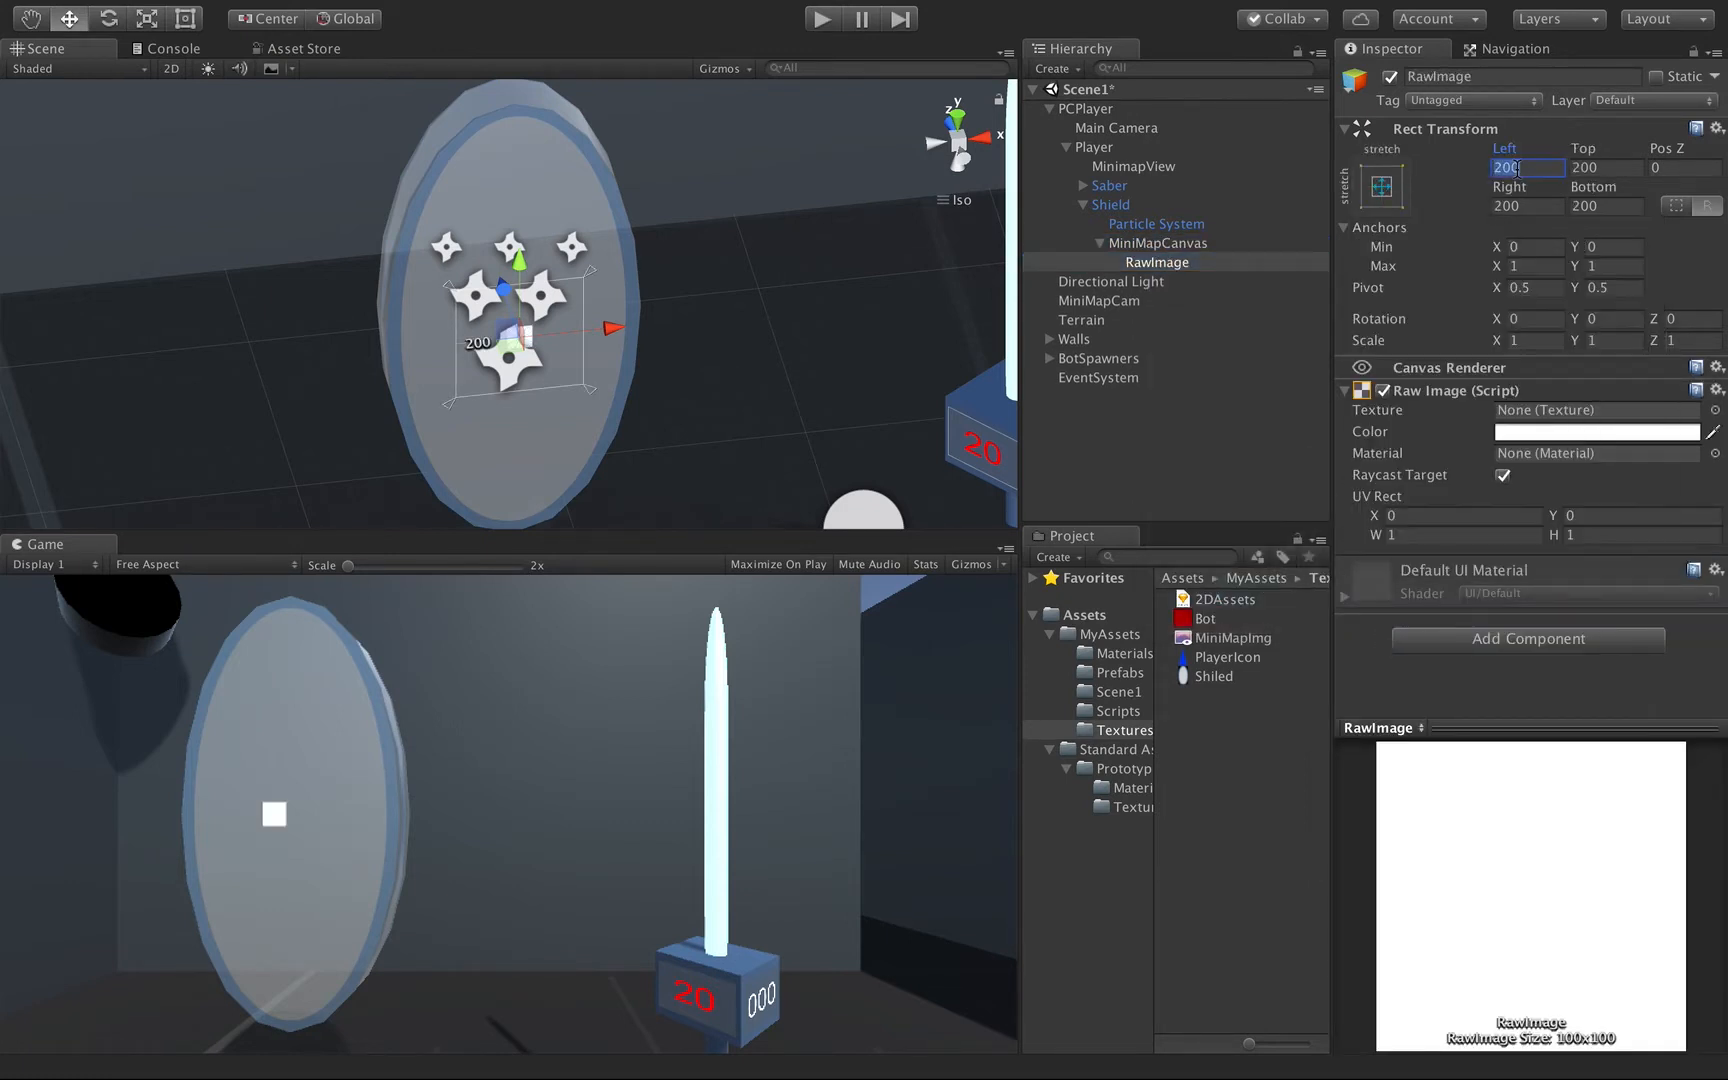
pyautogui.write('0')
pyautogui.press('Tab')
pyautogui.write('0')
pyautogui.press('Tab')
pyautogui.write('0')
pyautogui.press('Tab')
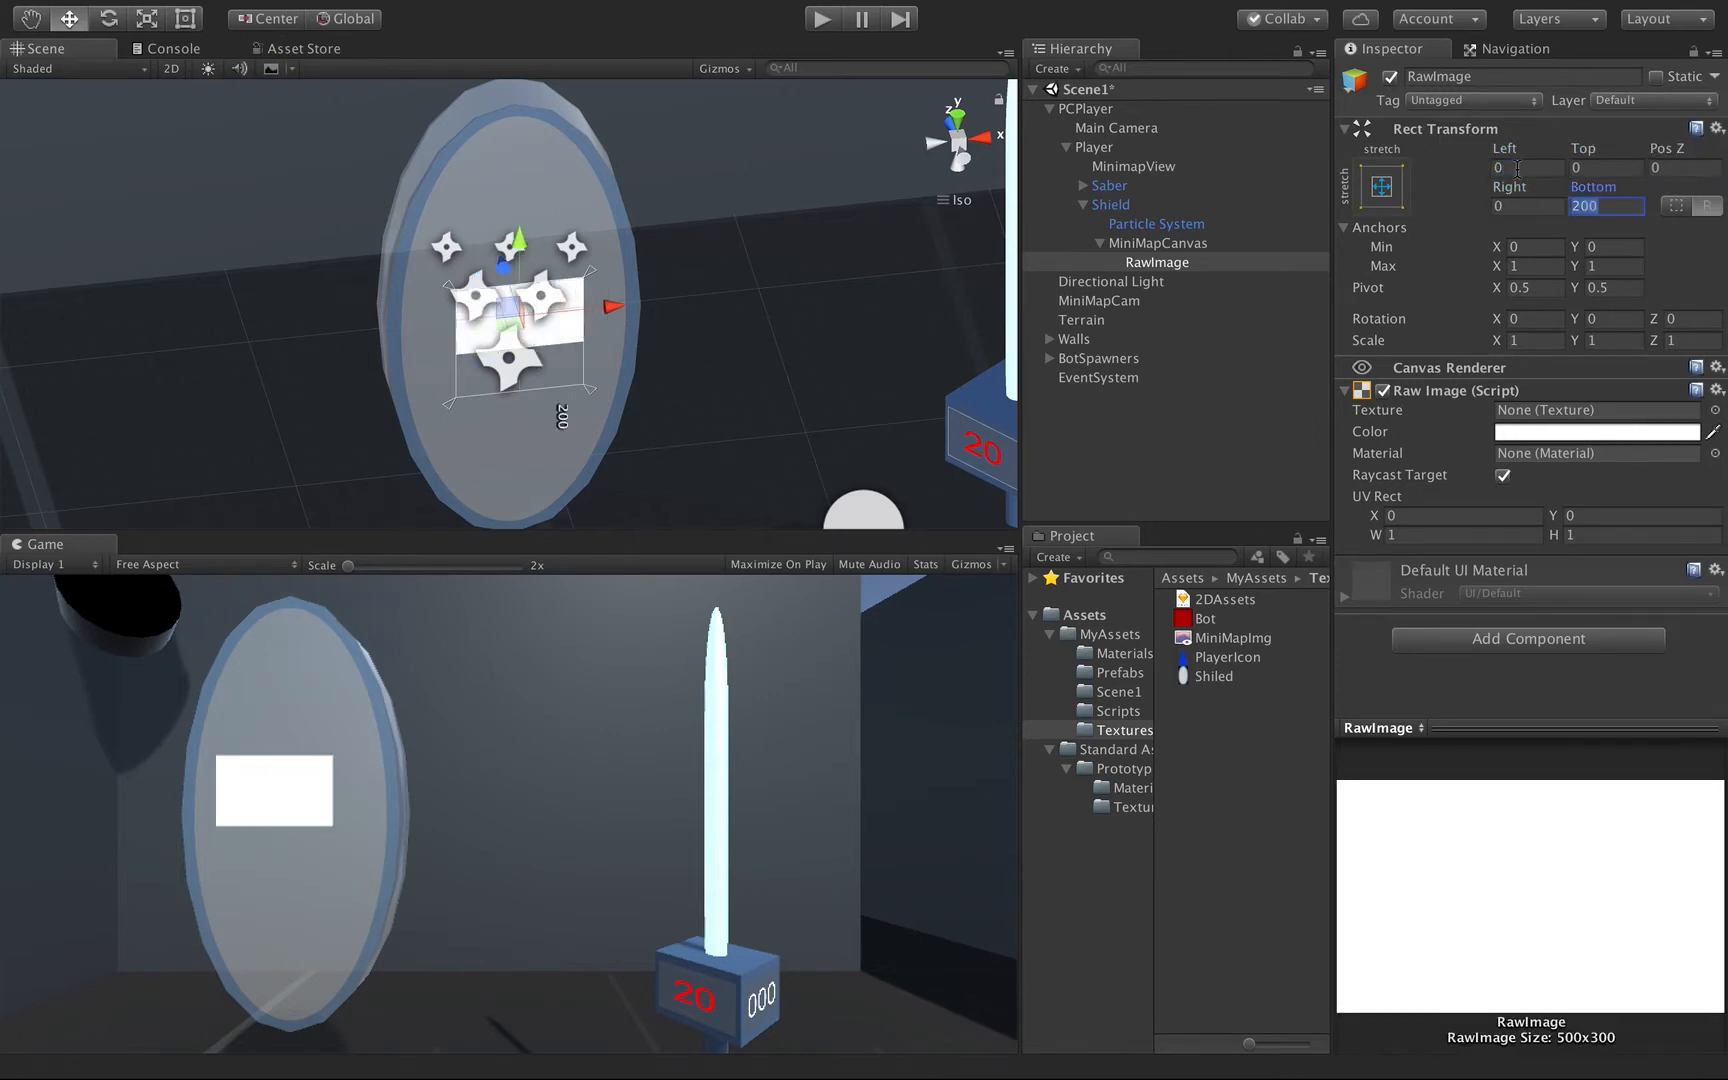
pyautogui.write('0')
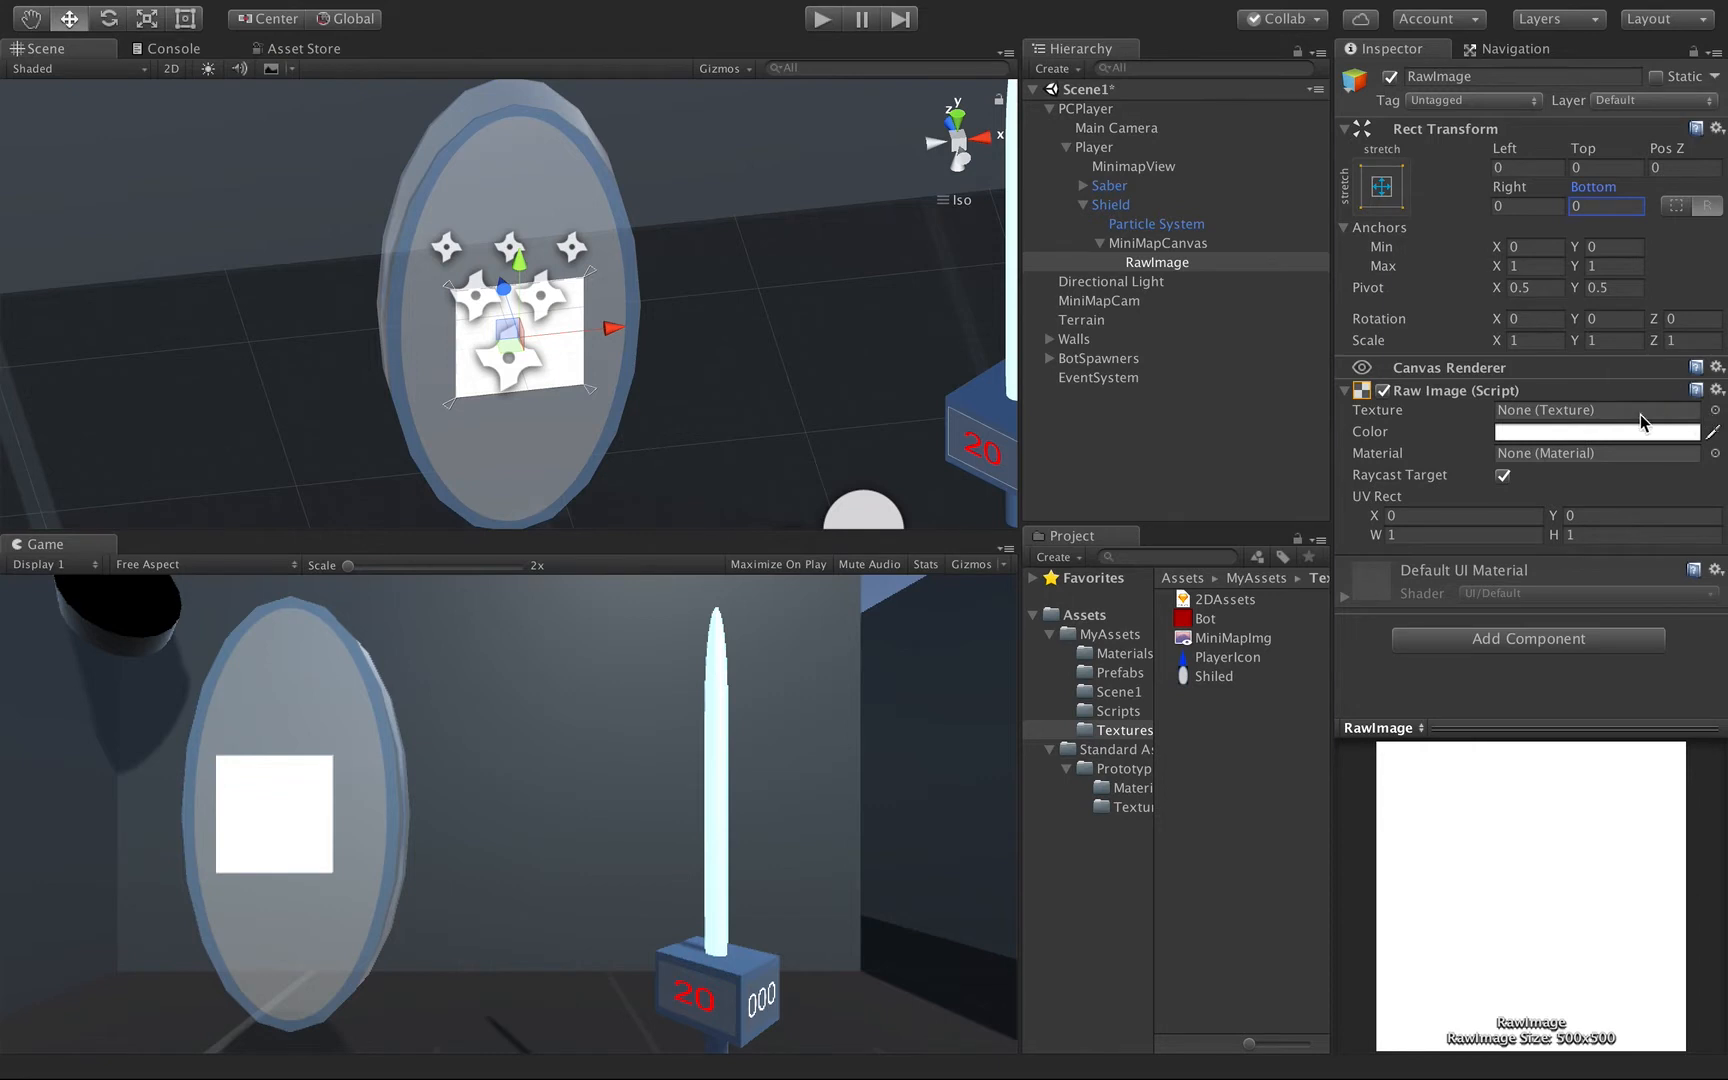
# Assign MiniMapImg as the RawImage's texture and inspect the minimap on the Shield.
pyautogui.click(1716, 410)
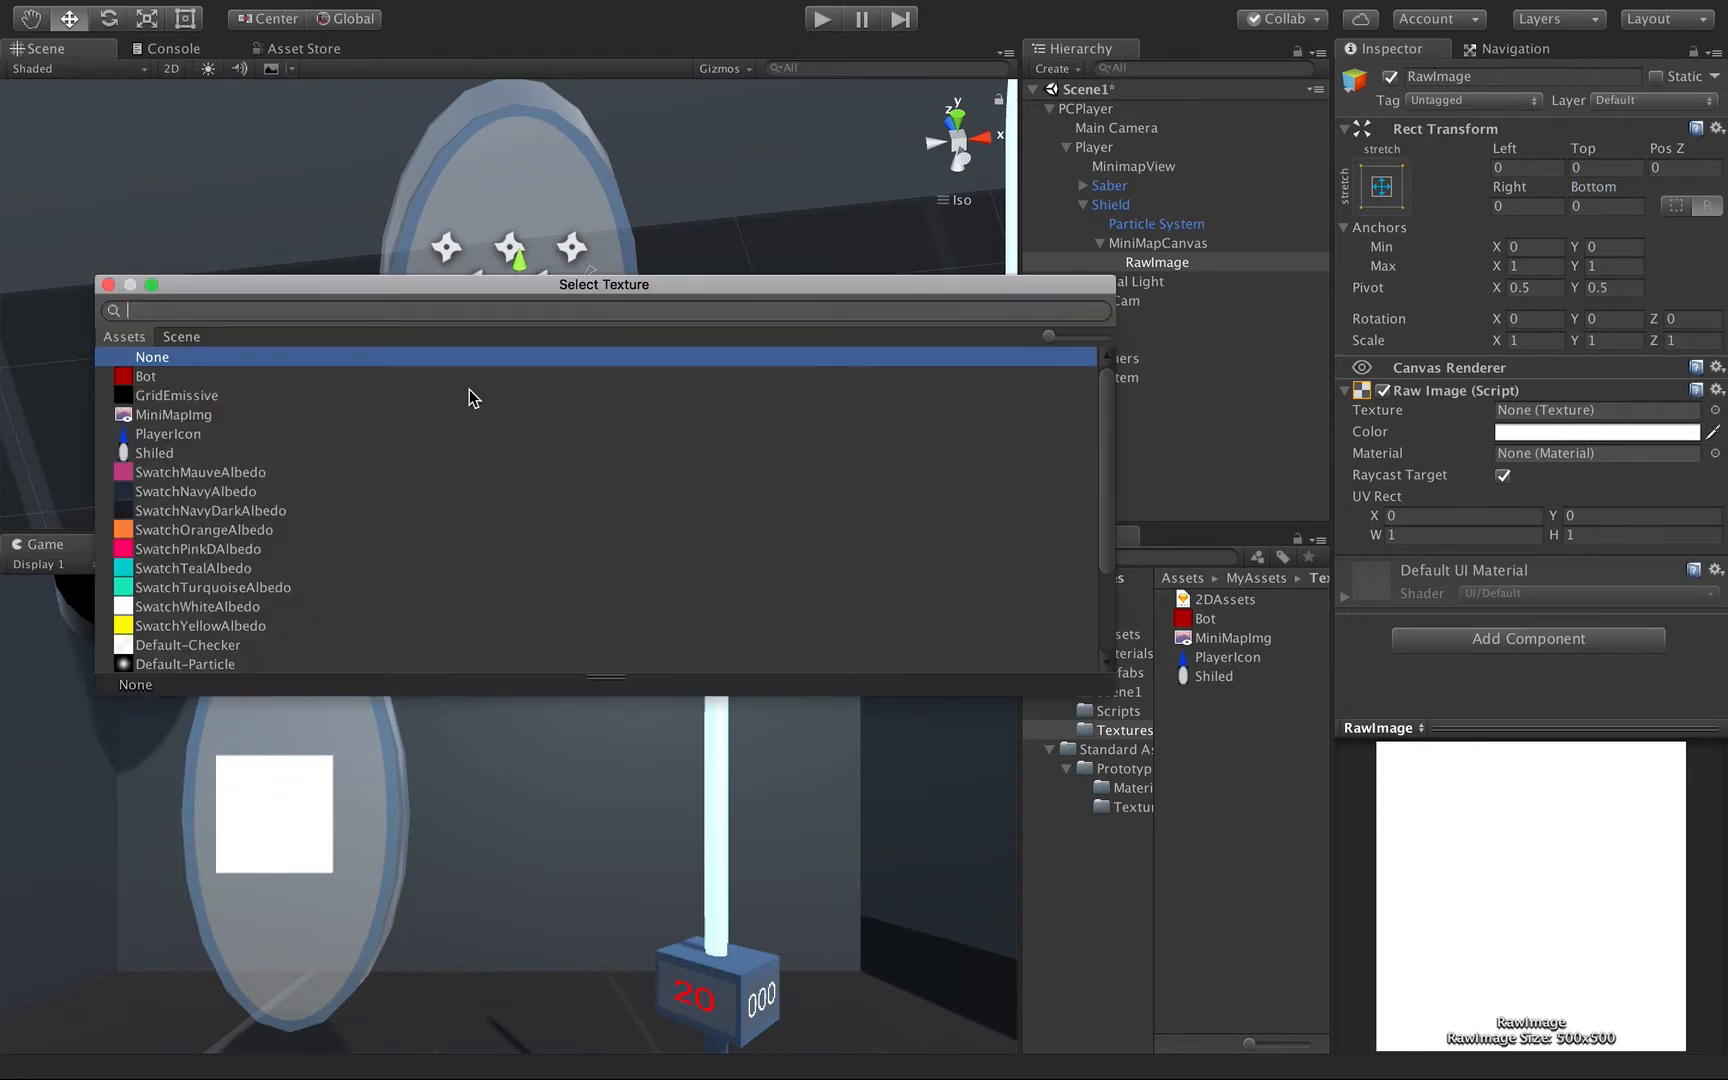
pyautogui.doubleClick(185, 414)
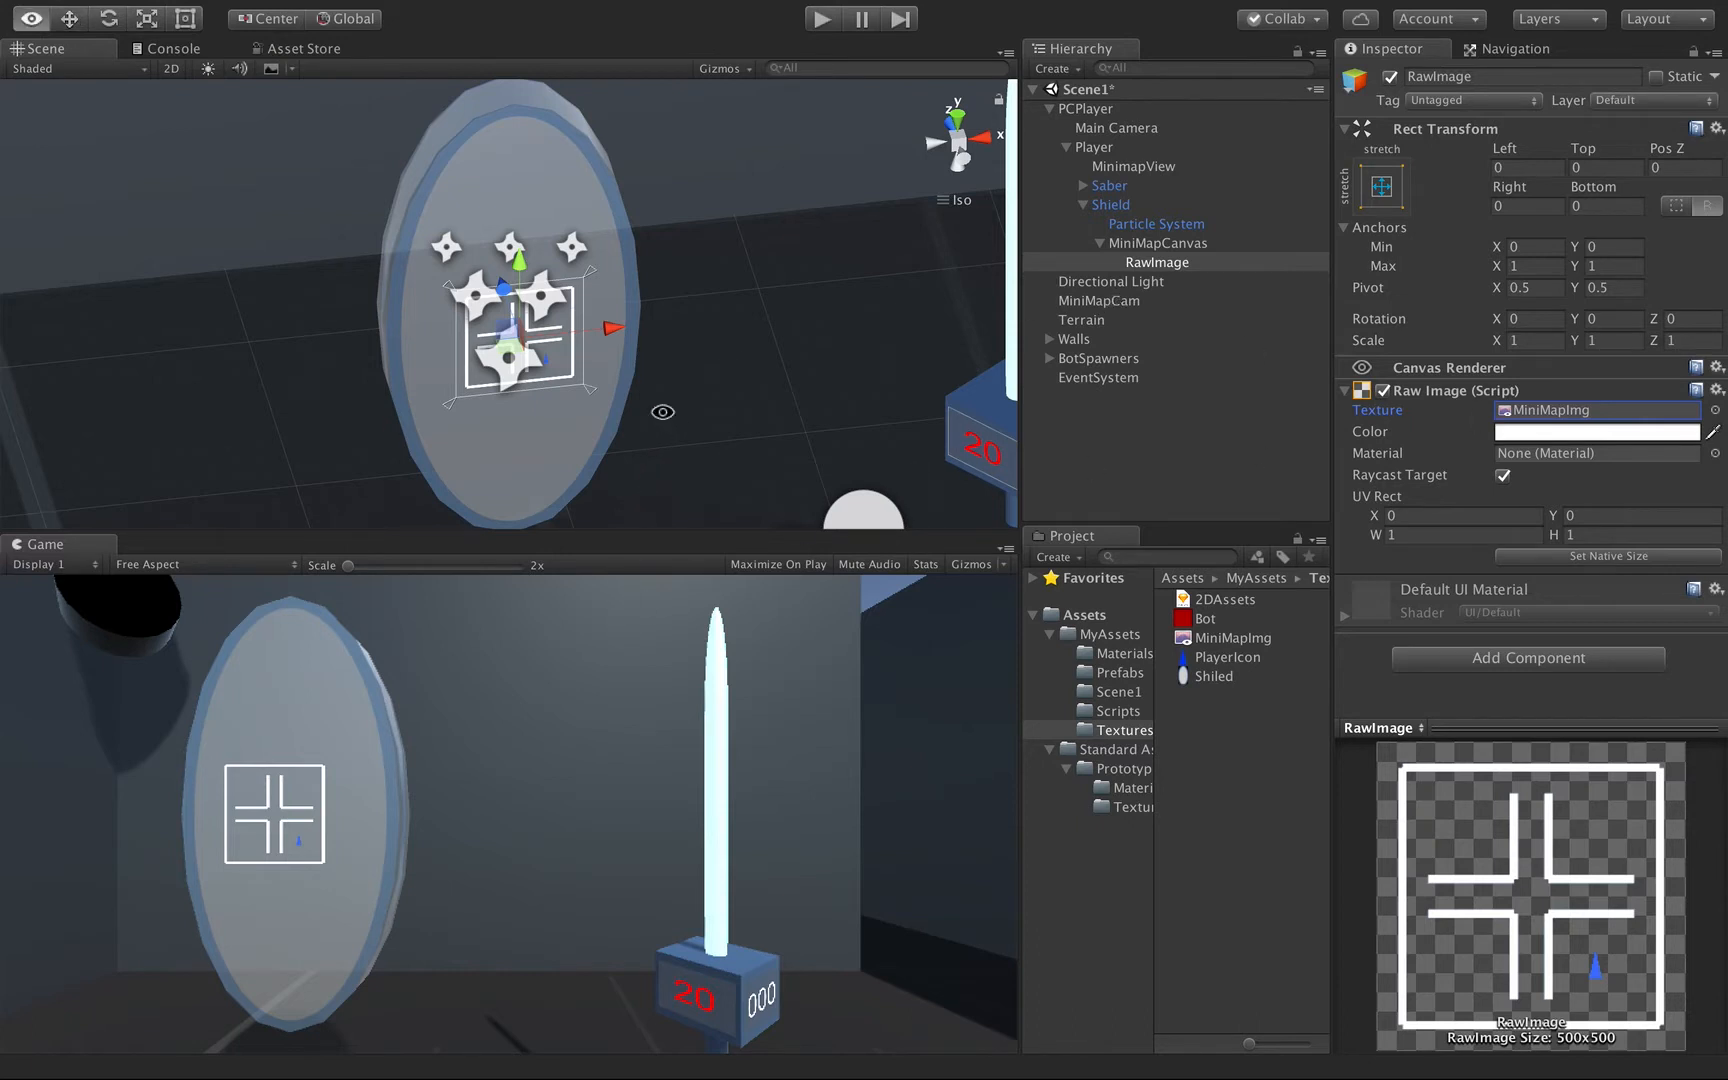
pyautogui.keyDown('alt'); pyautogui.moveTo(663, 405); pyautogui.dragTo(1168, 452); pyautogui.keyUp('alt')
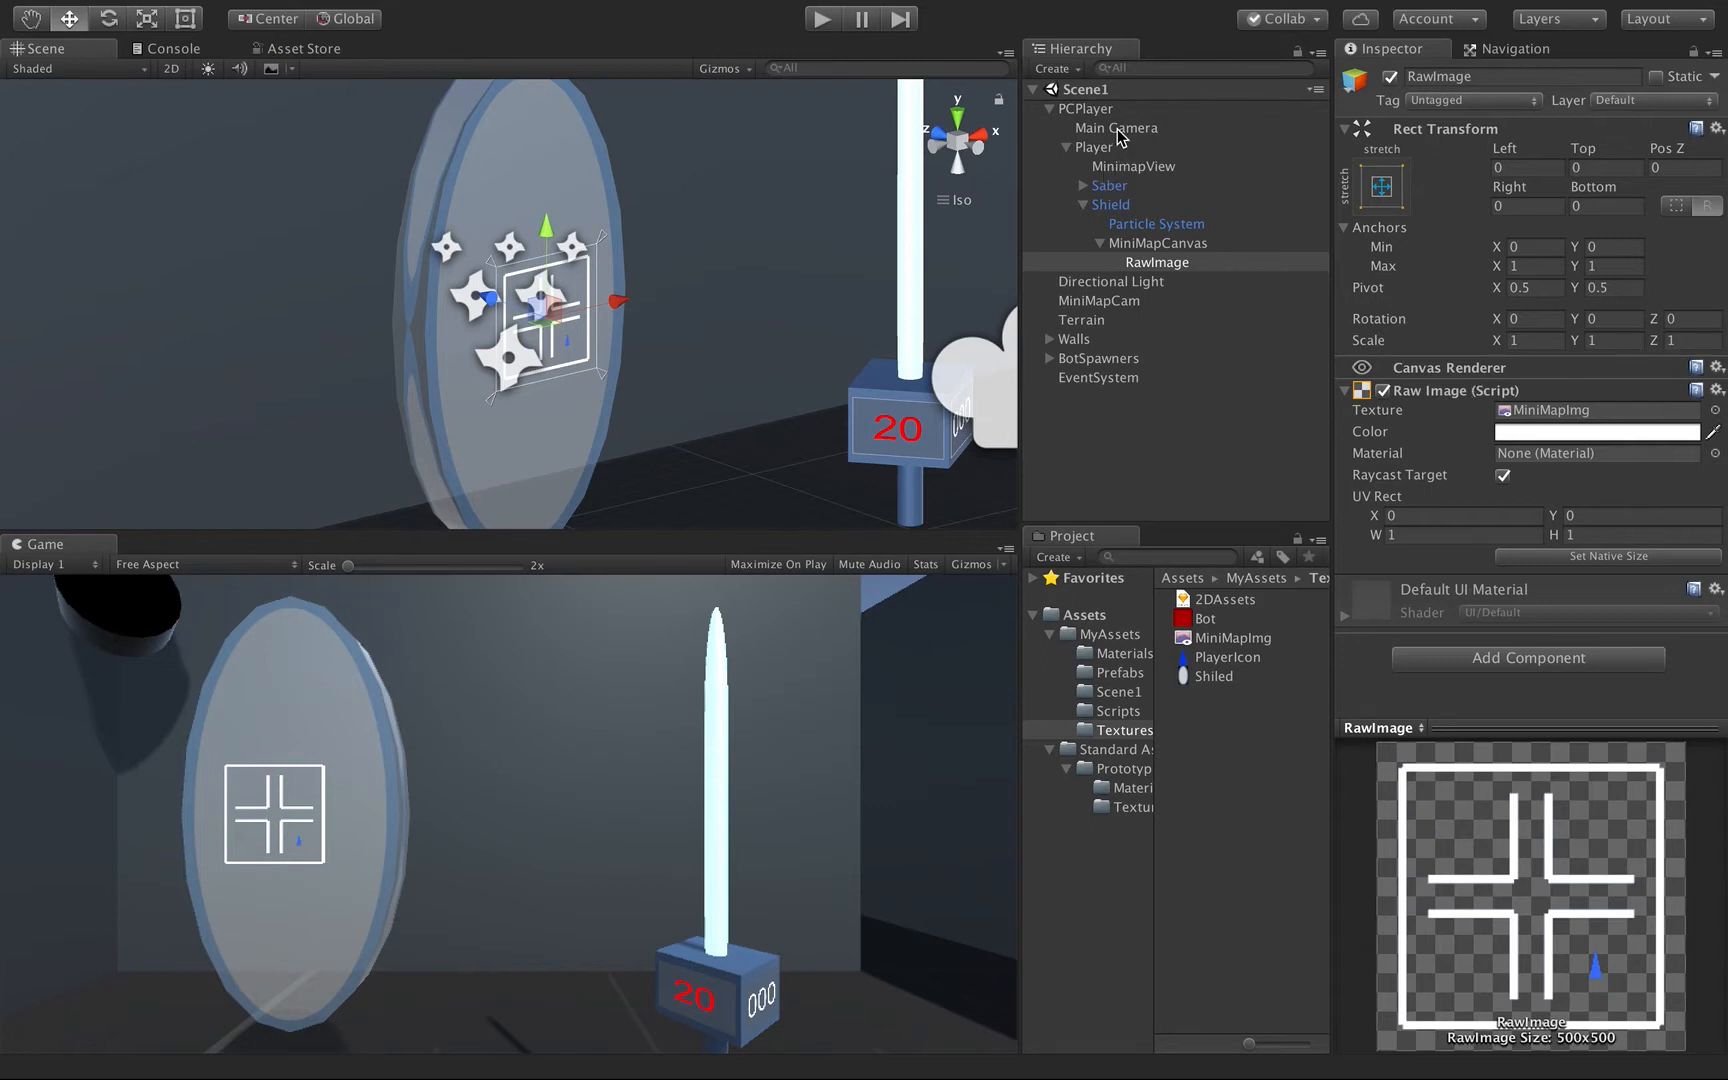
# Set the alpha of MiniMapCam's background color to 255 to give the minimap an opaque background.
pyautogui.click(1110, 301)
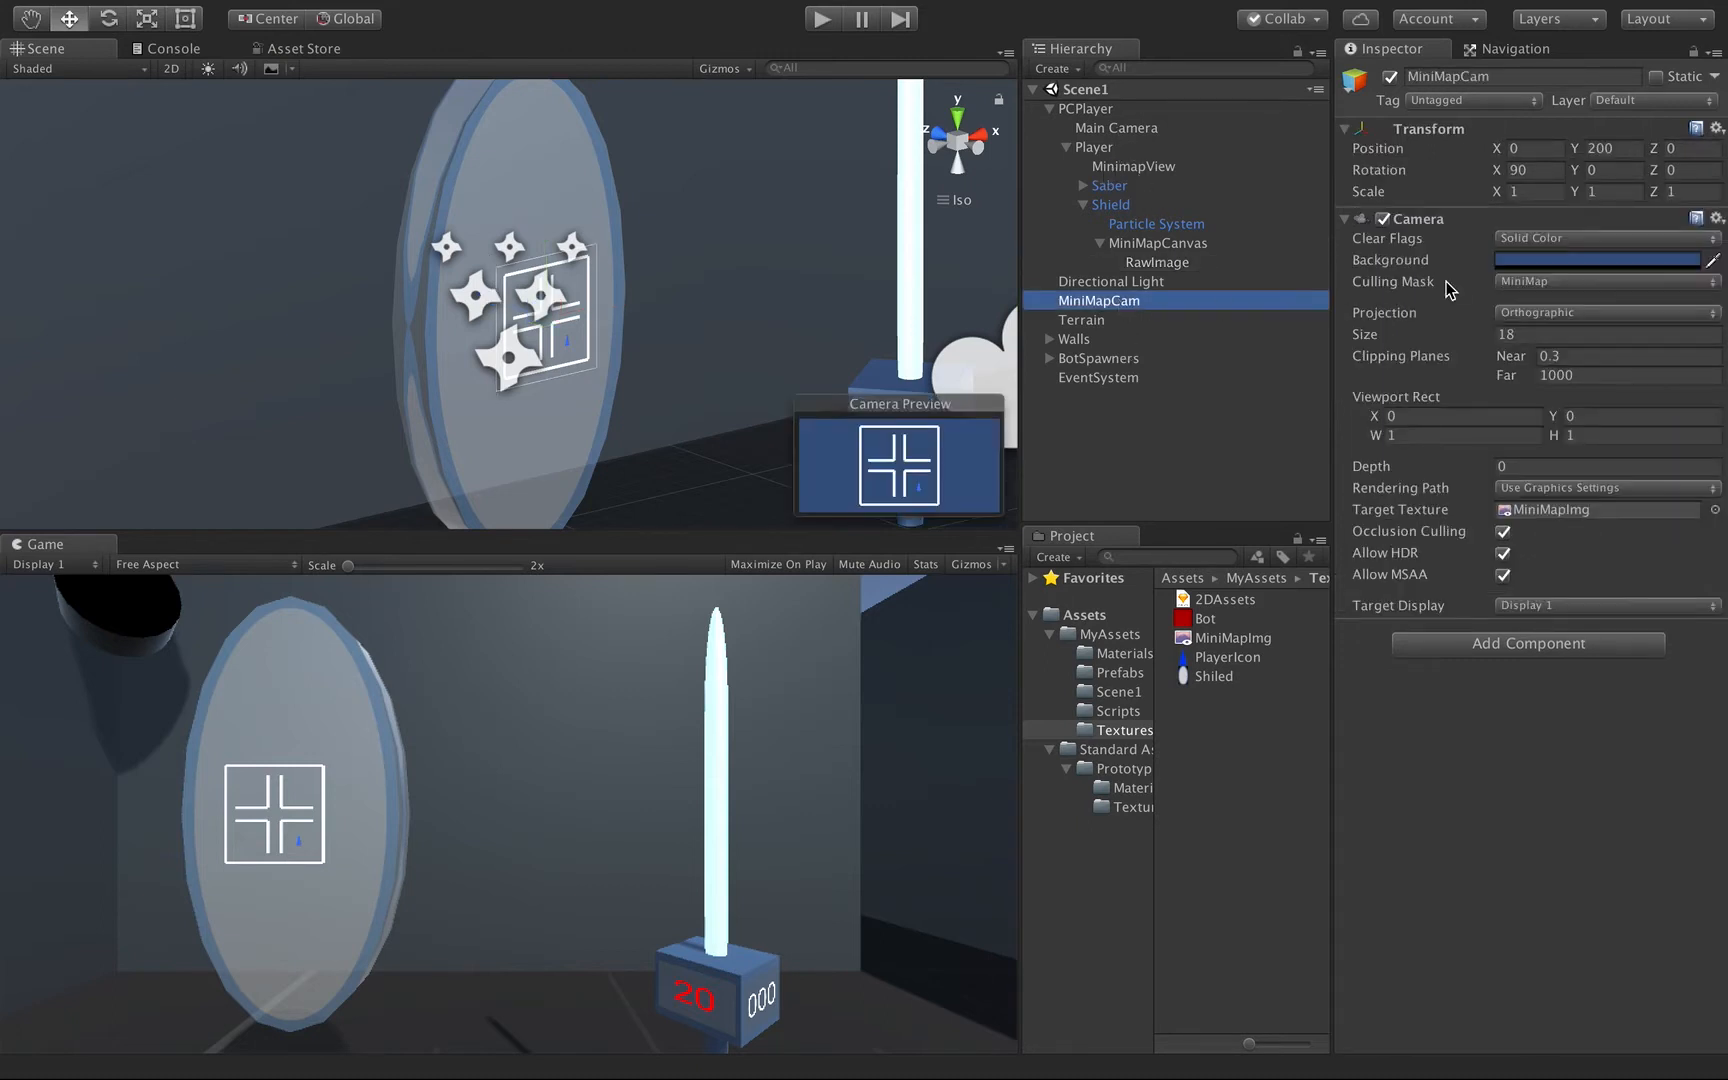
pyautogui.click(1534, 259)
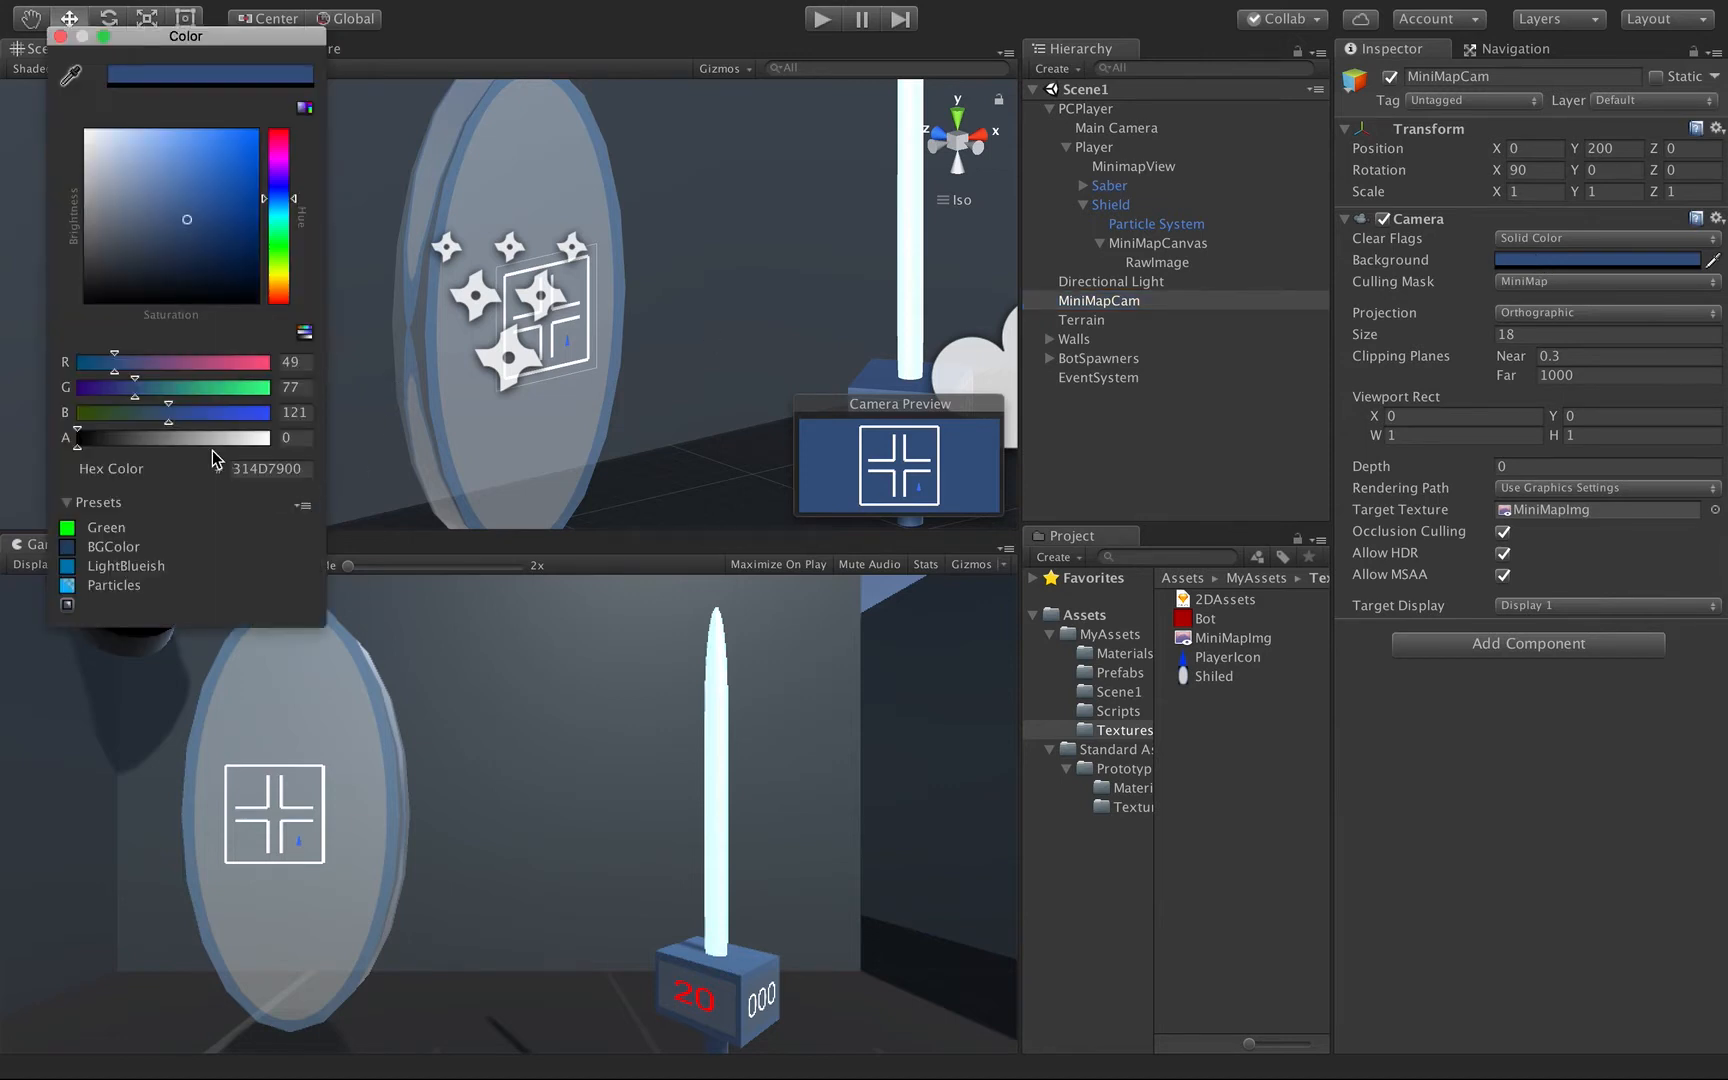
pyautogui.moveTo(122, 436); pyautogui.dragTo(270, 437)
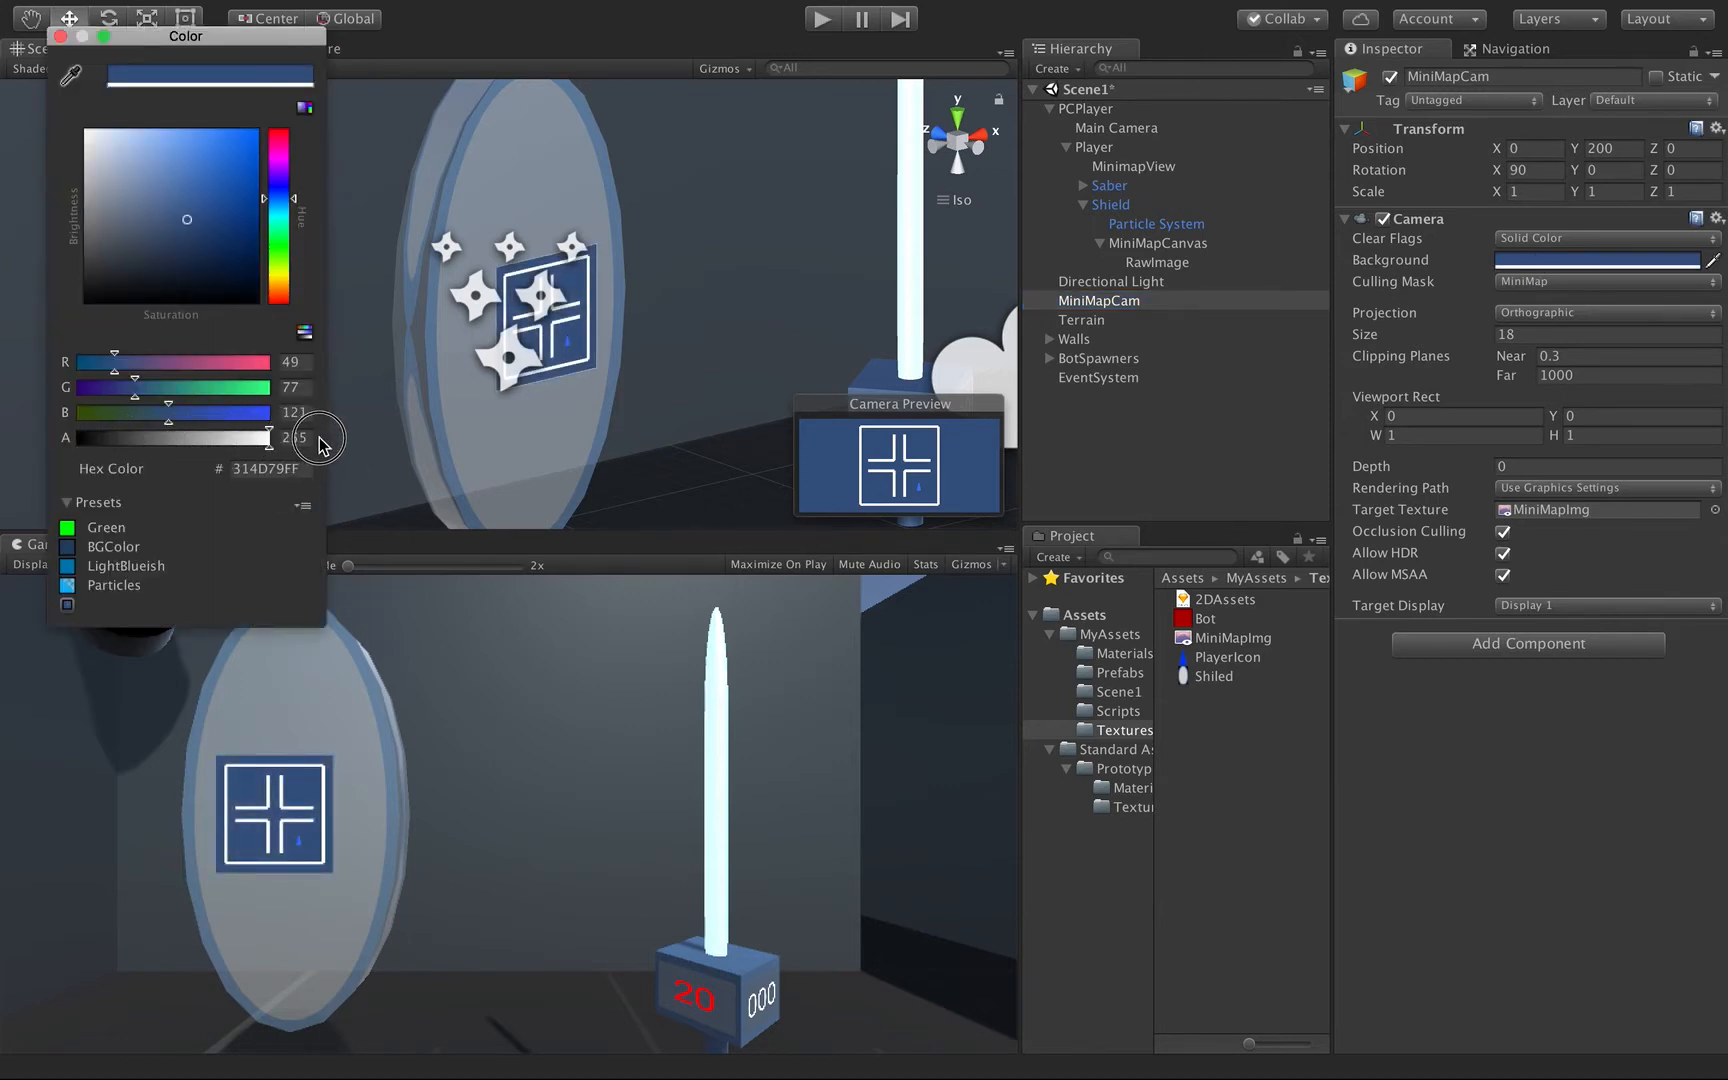
pyautogui.click(60, 36)
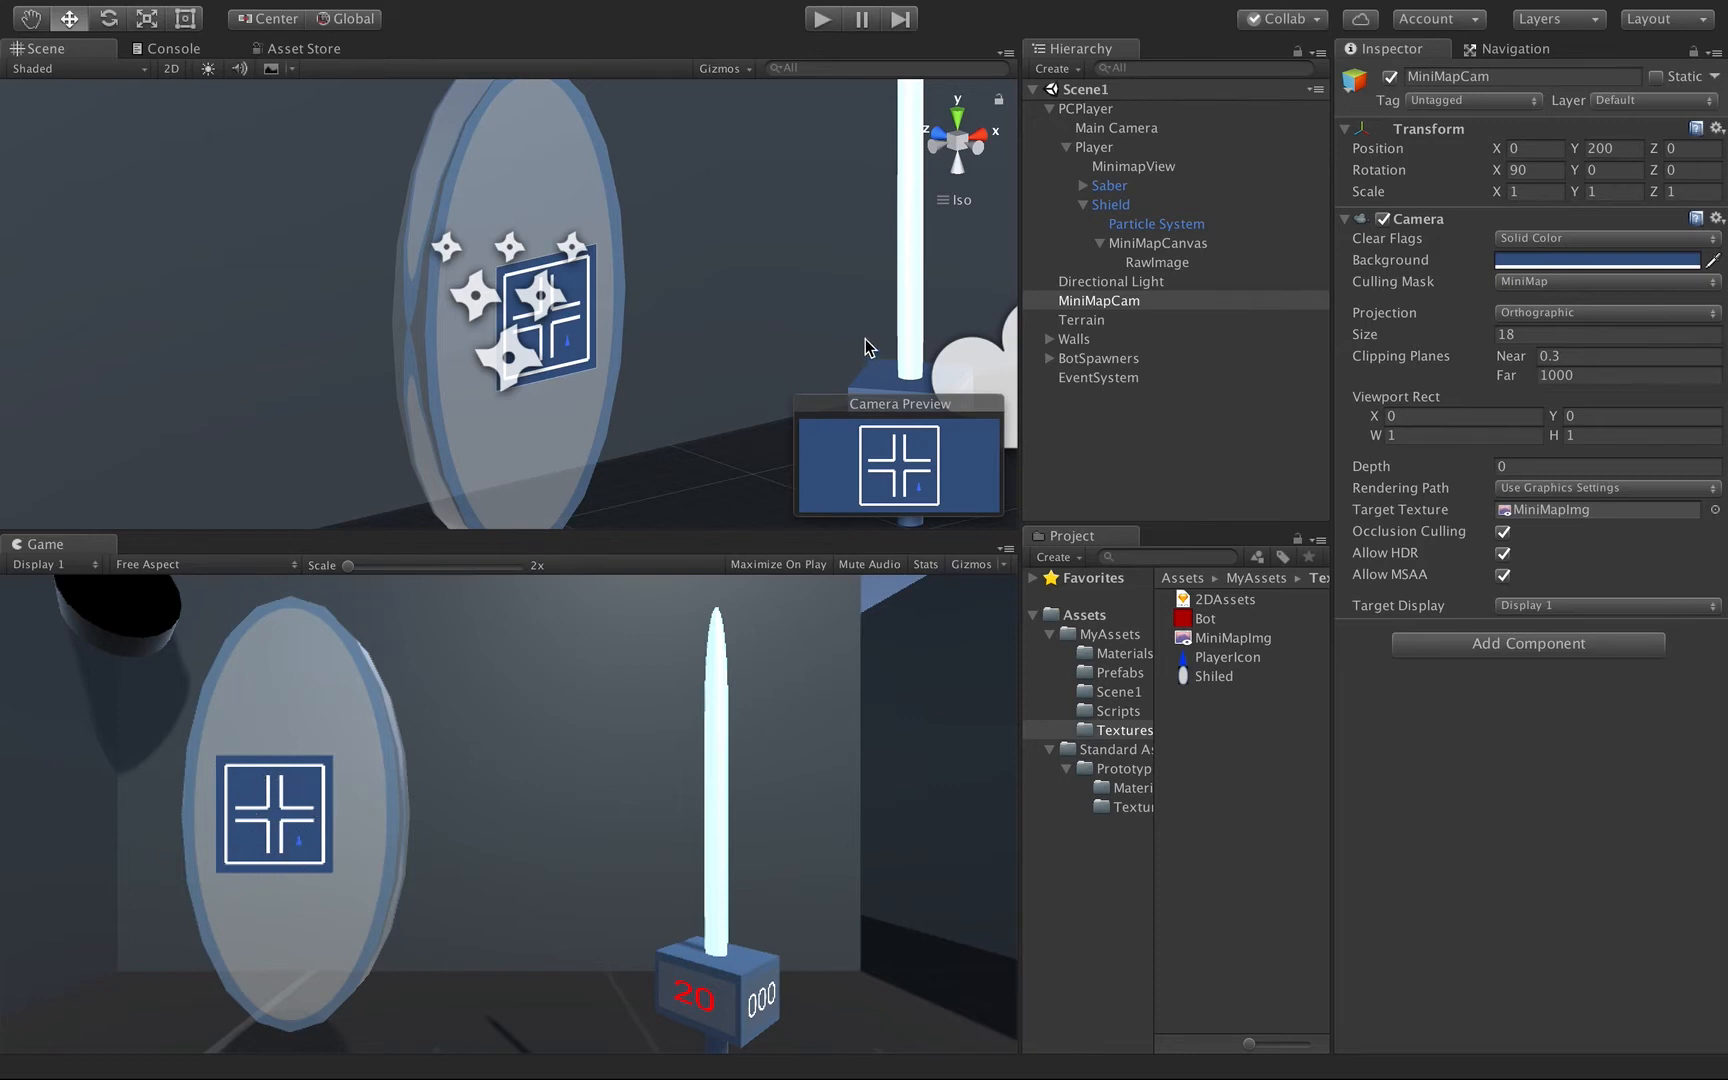
# Run the scene, move PCPlayer around the maze along X and Z to check the Shield's minimap, and stop play mode.
pyautogui.click(824, 29)
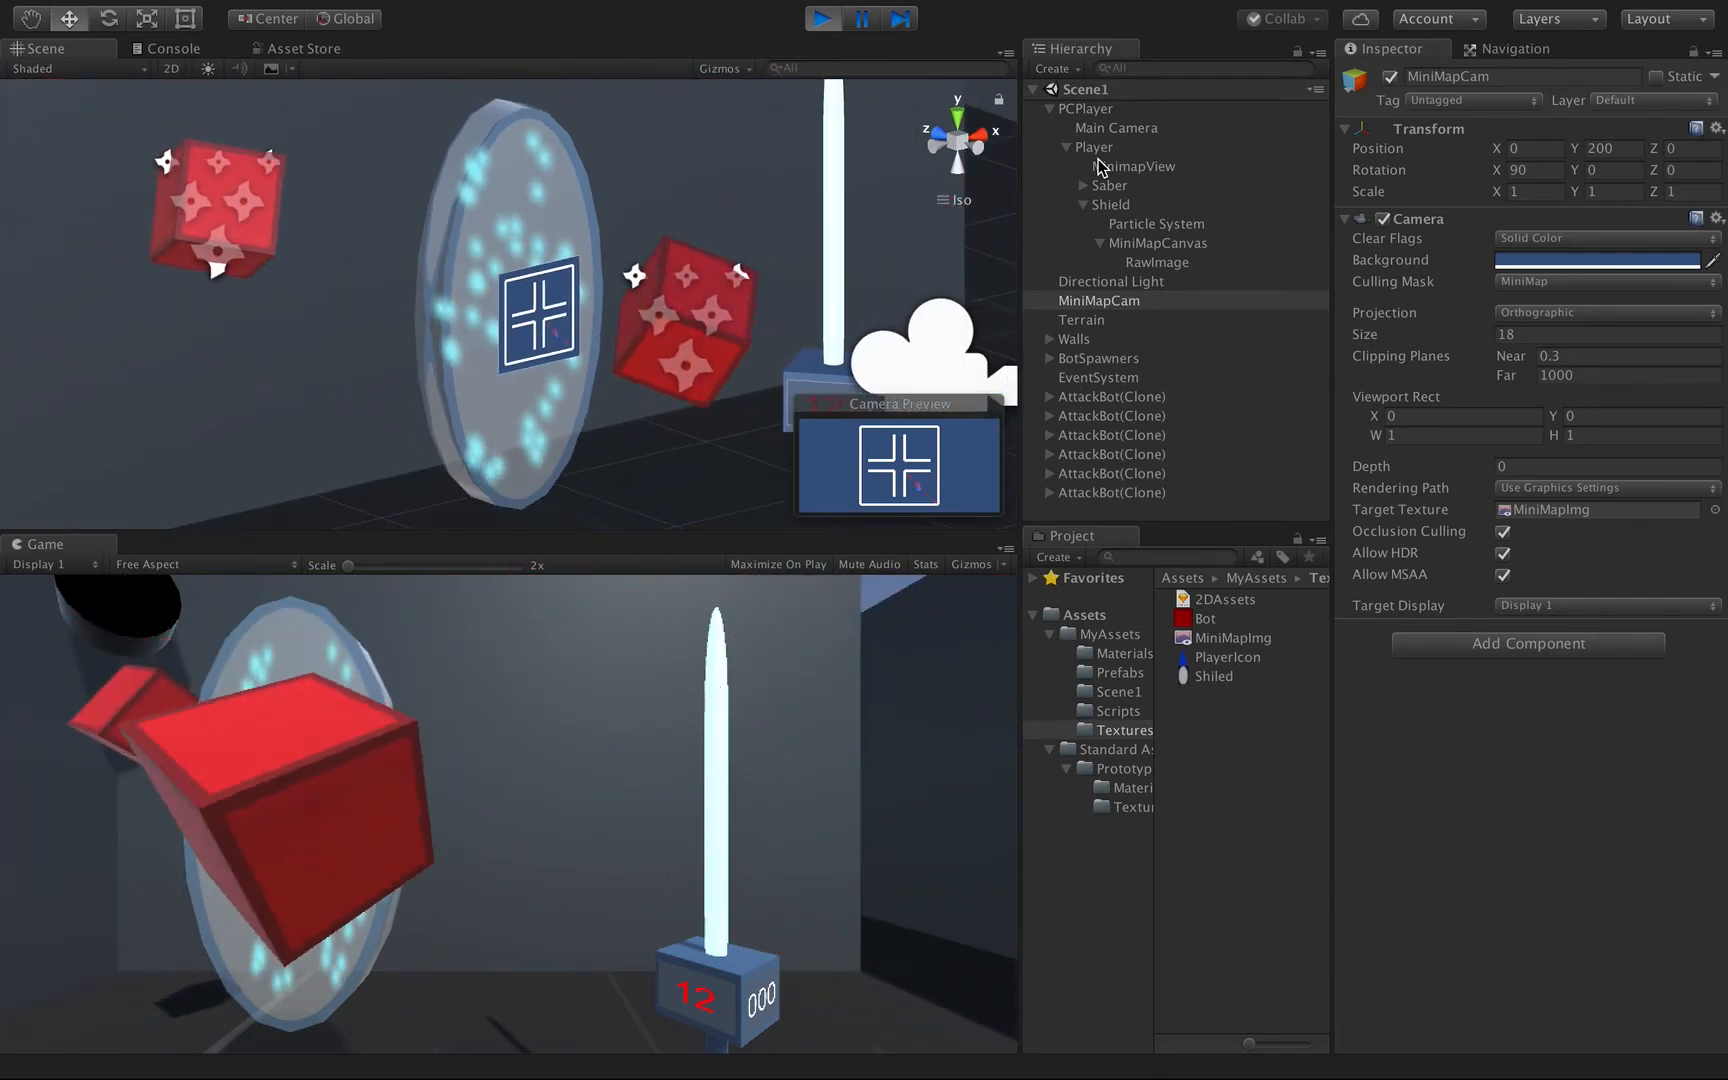
pyautogui.doubleClick(1086, 108)
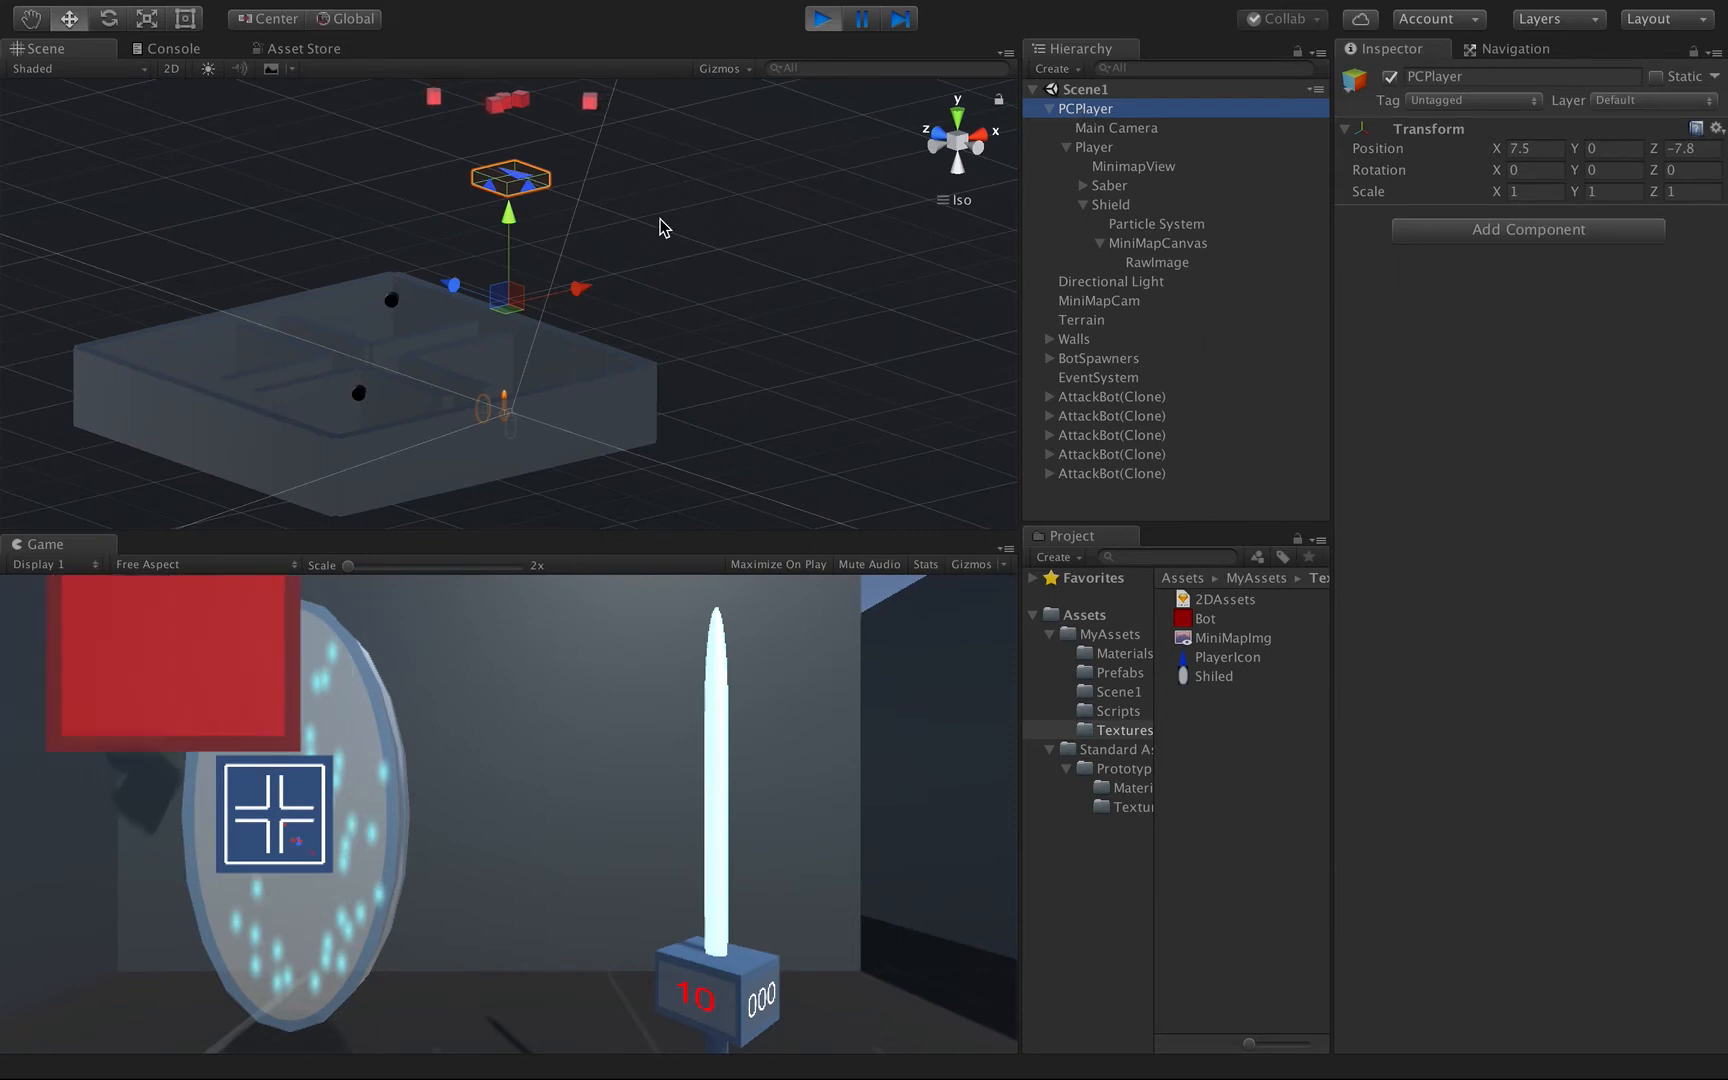
pyautogui.keyDown('alt'); pyautogui.moveTo(609, 231); pyautogui.dragTo(565, 370); pyautogui.keyUp('alt')
pyautogui.moveTo(434, 266); pyautogui.dragTo(286, 196)
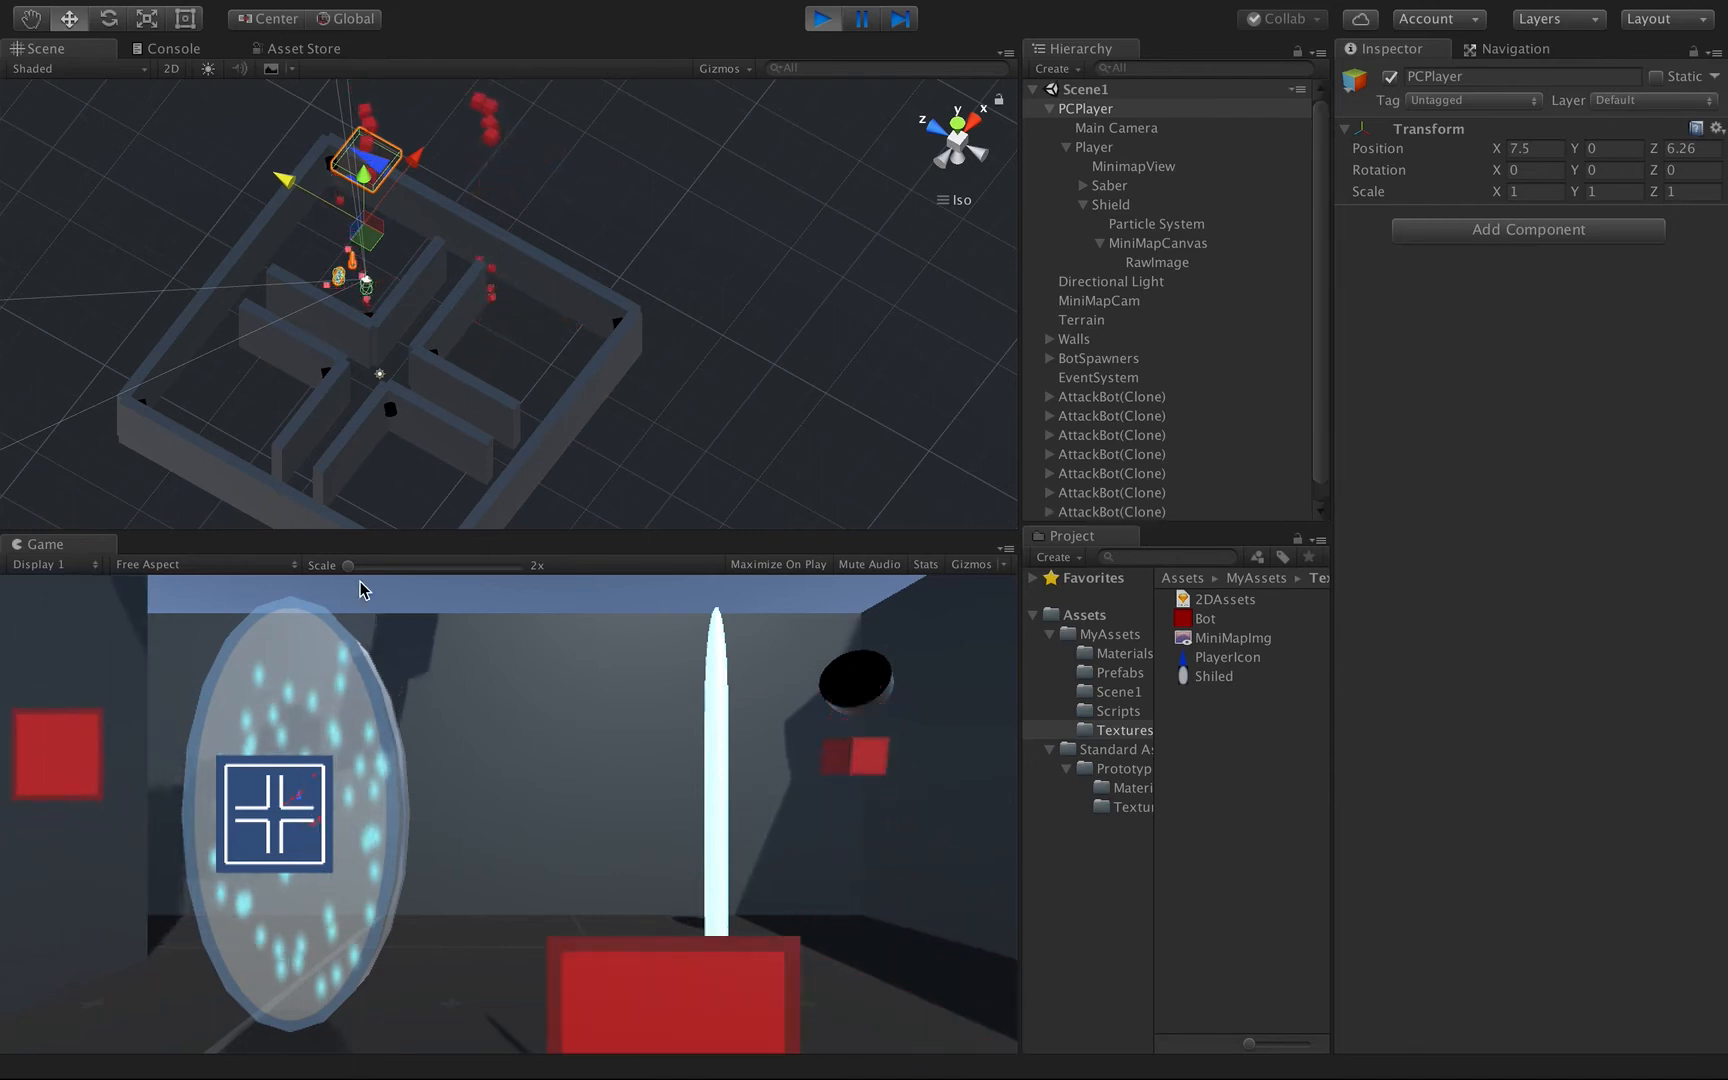
pyautogui.moveTo(415, 158); pyautogui.dragTo(301, 415)
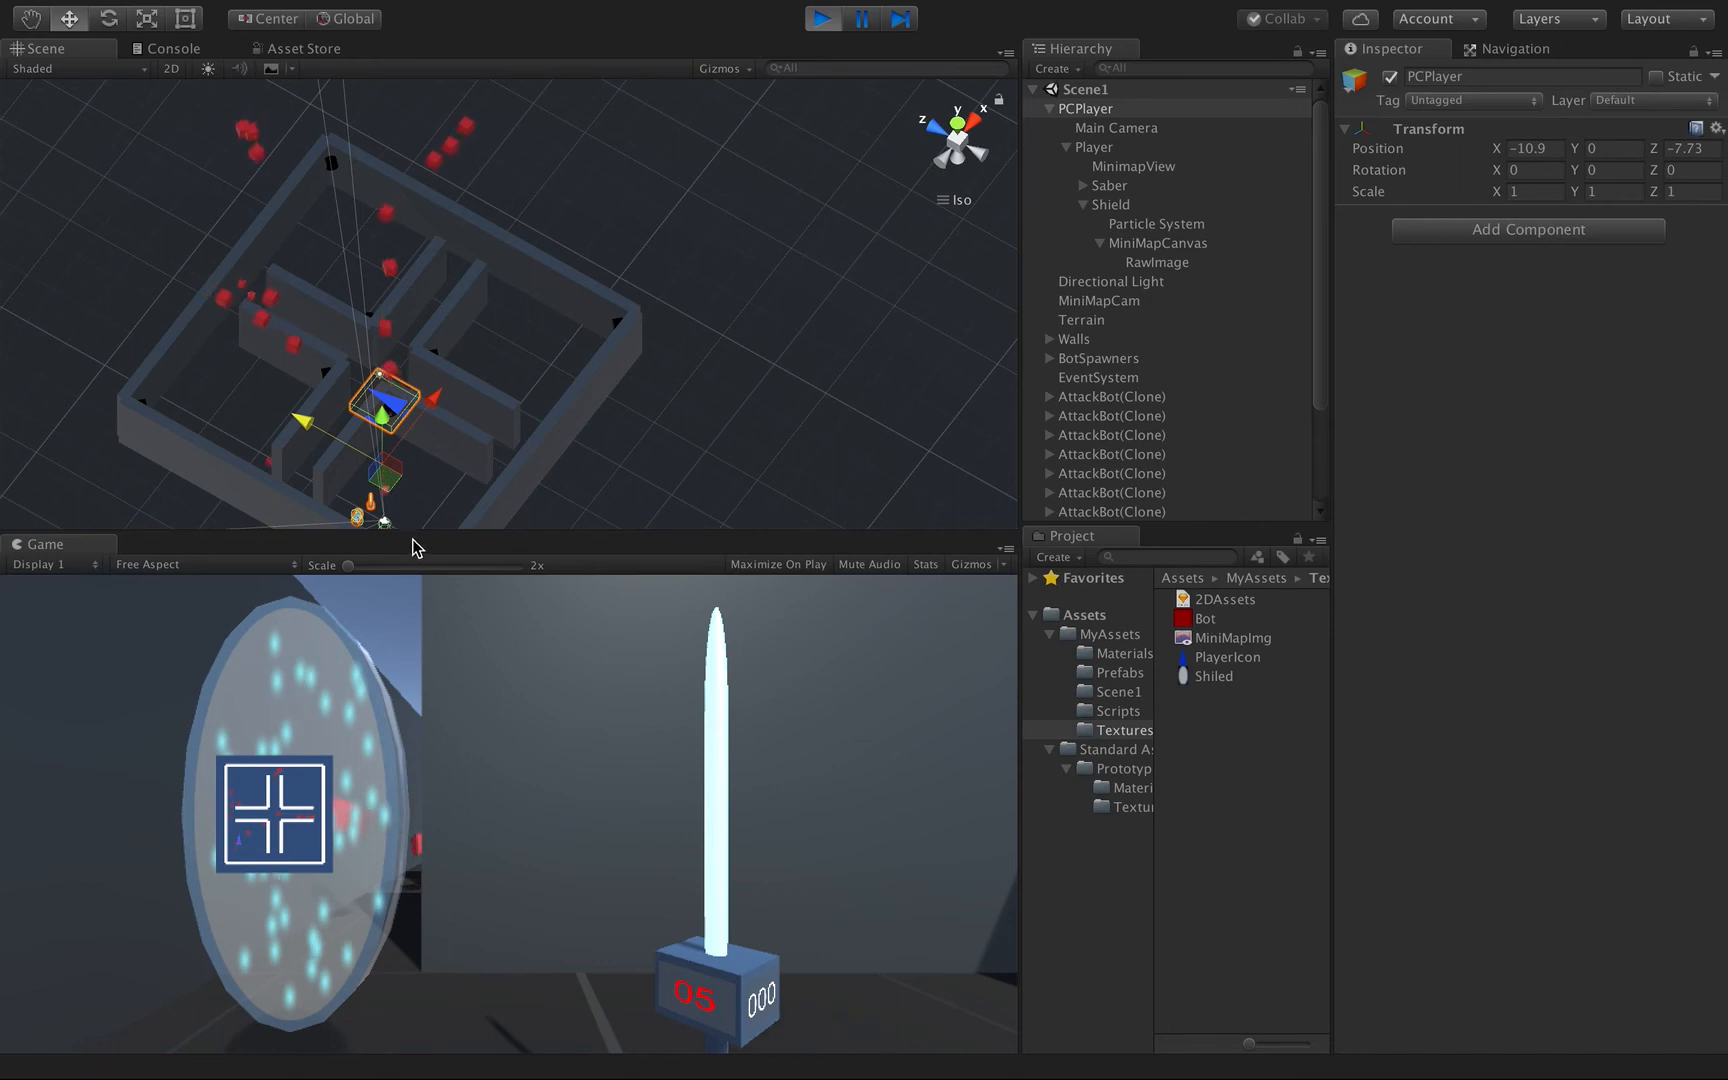
pyautogui.moveTo(444, 400); pyautogui.dragTo(546, 286)
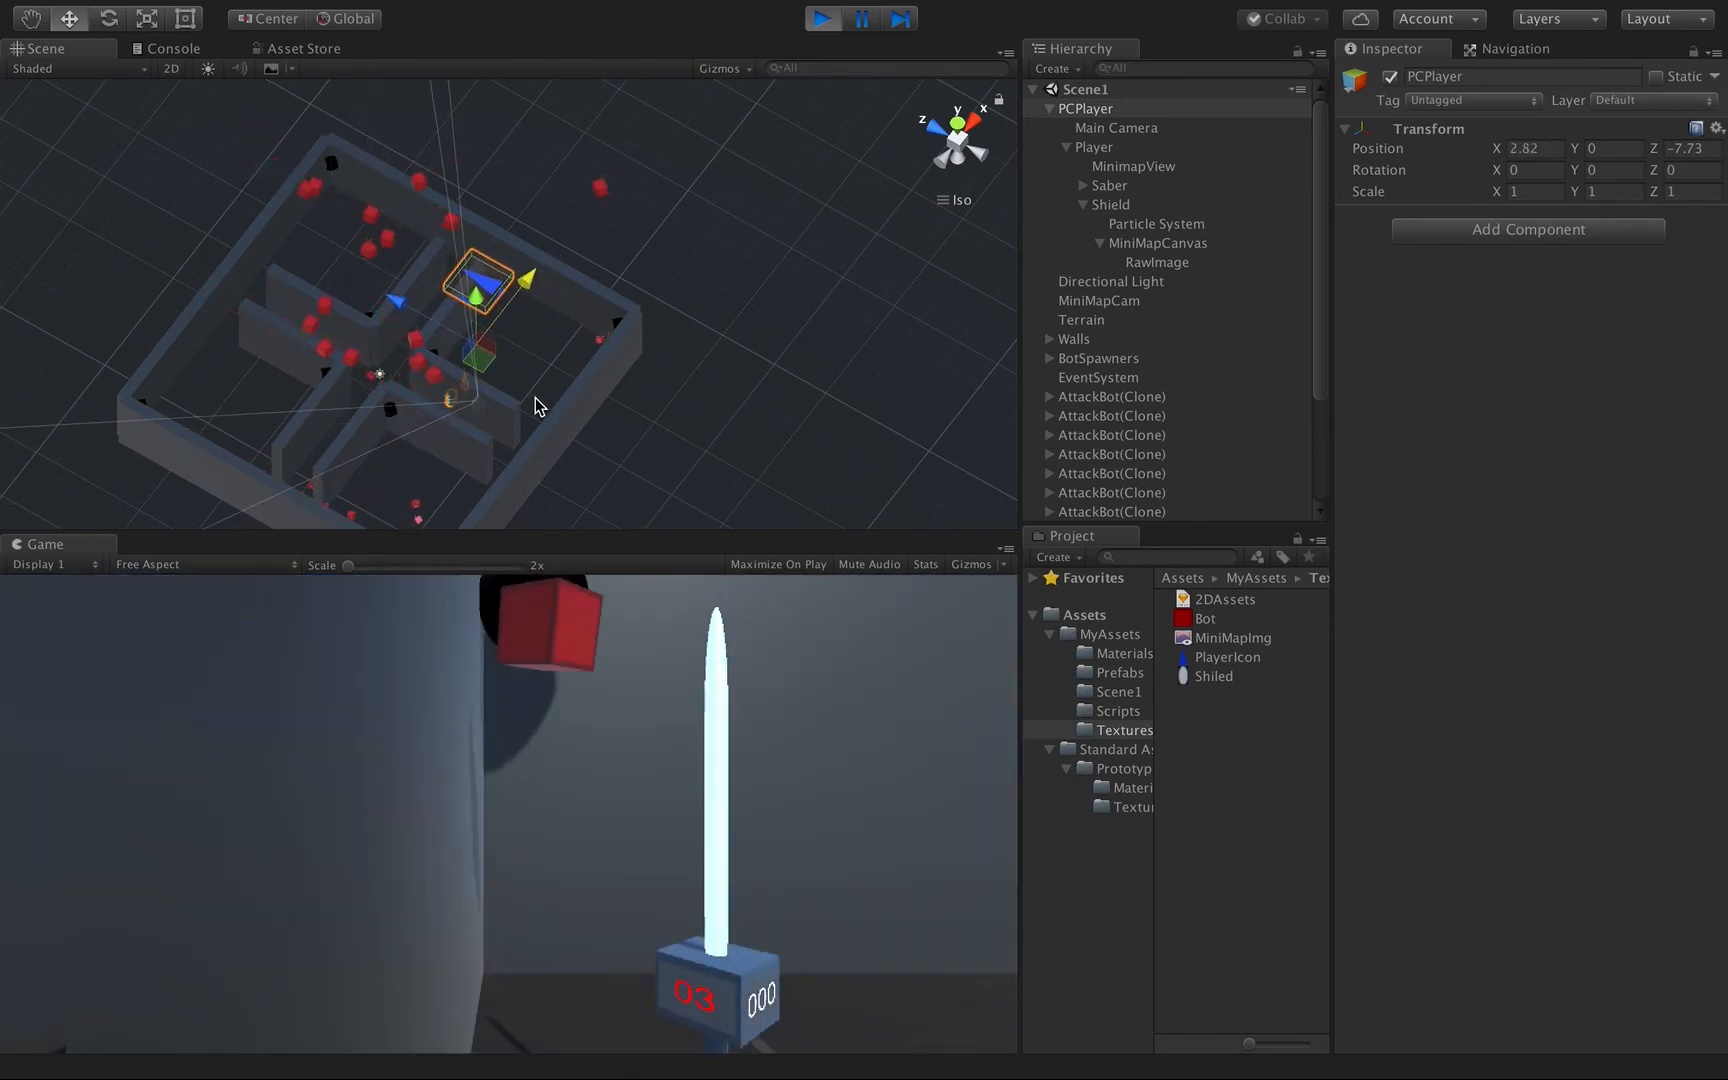
pyautogui.moveTo(530, 280); pyautogui.dragTo(570, 255)
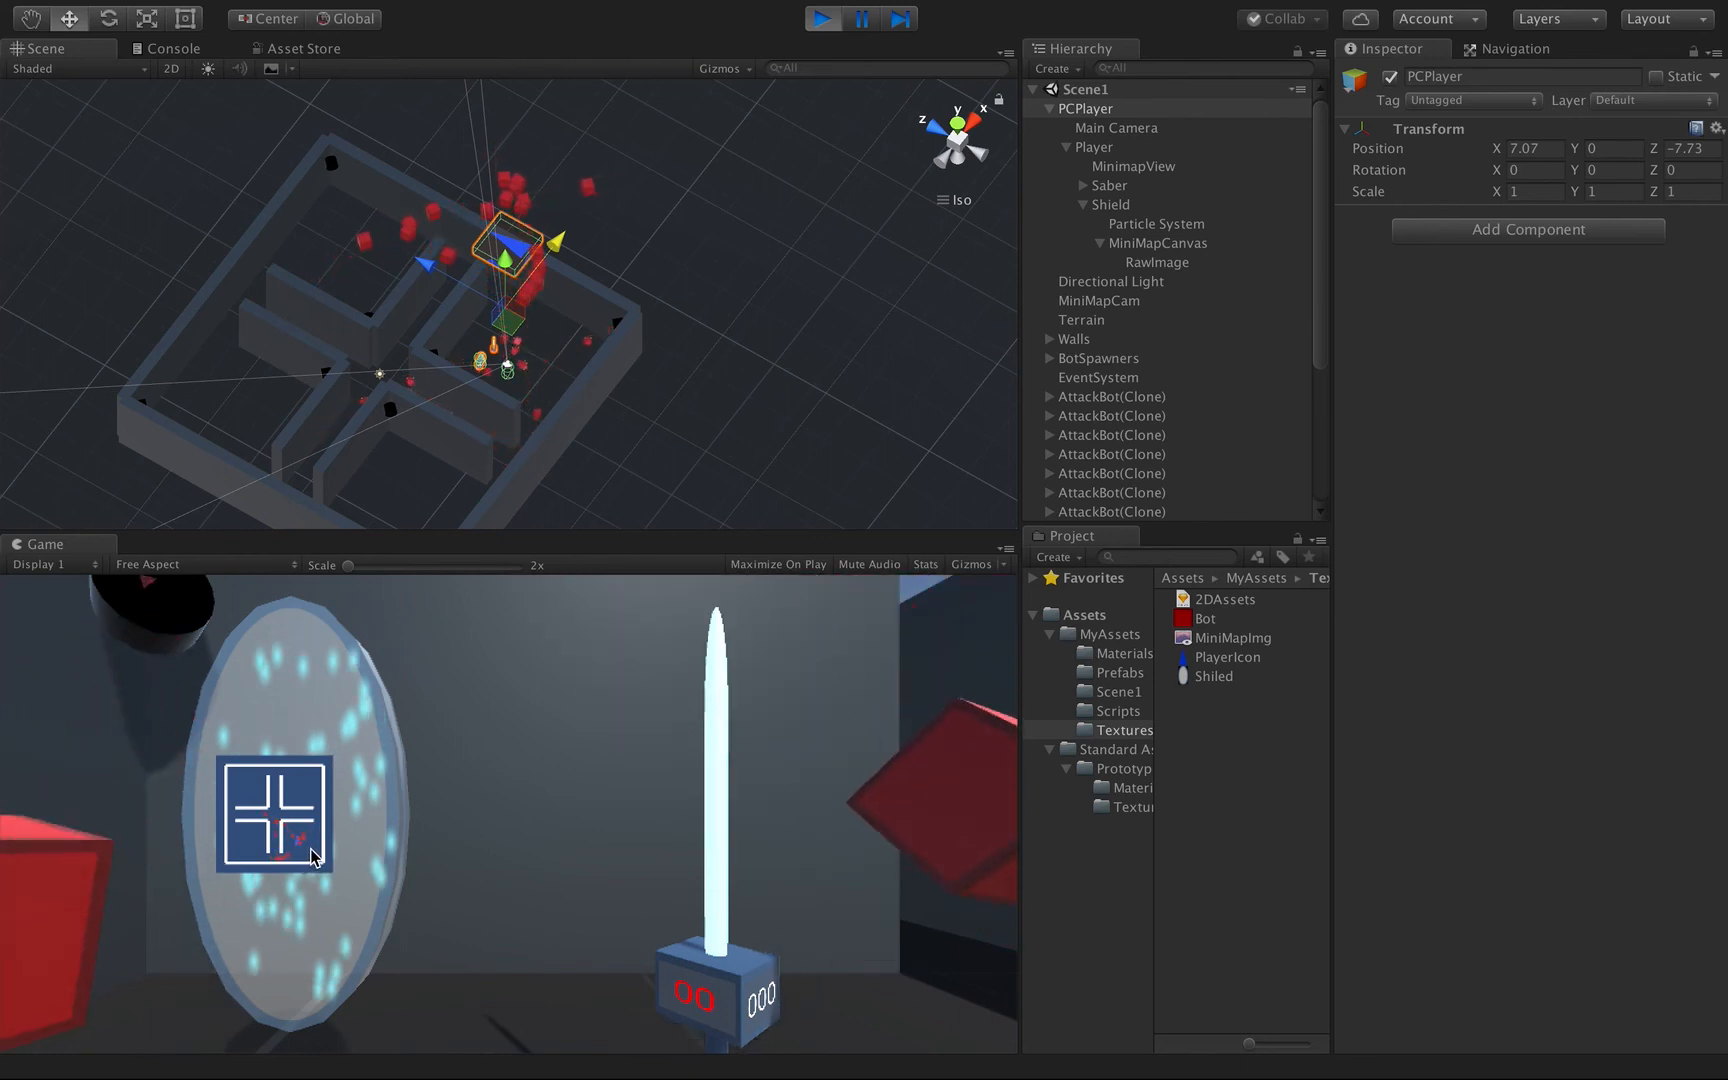
pyautogui.click(821, 20)
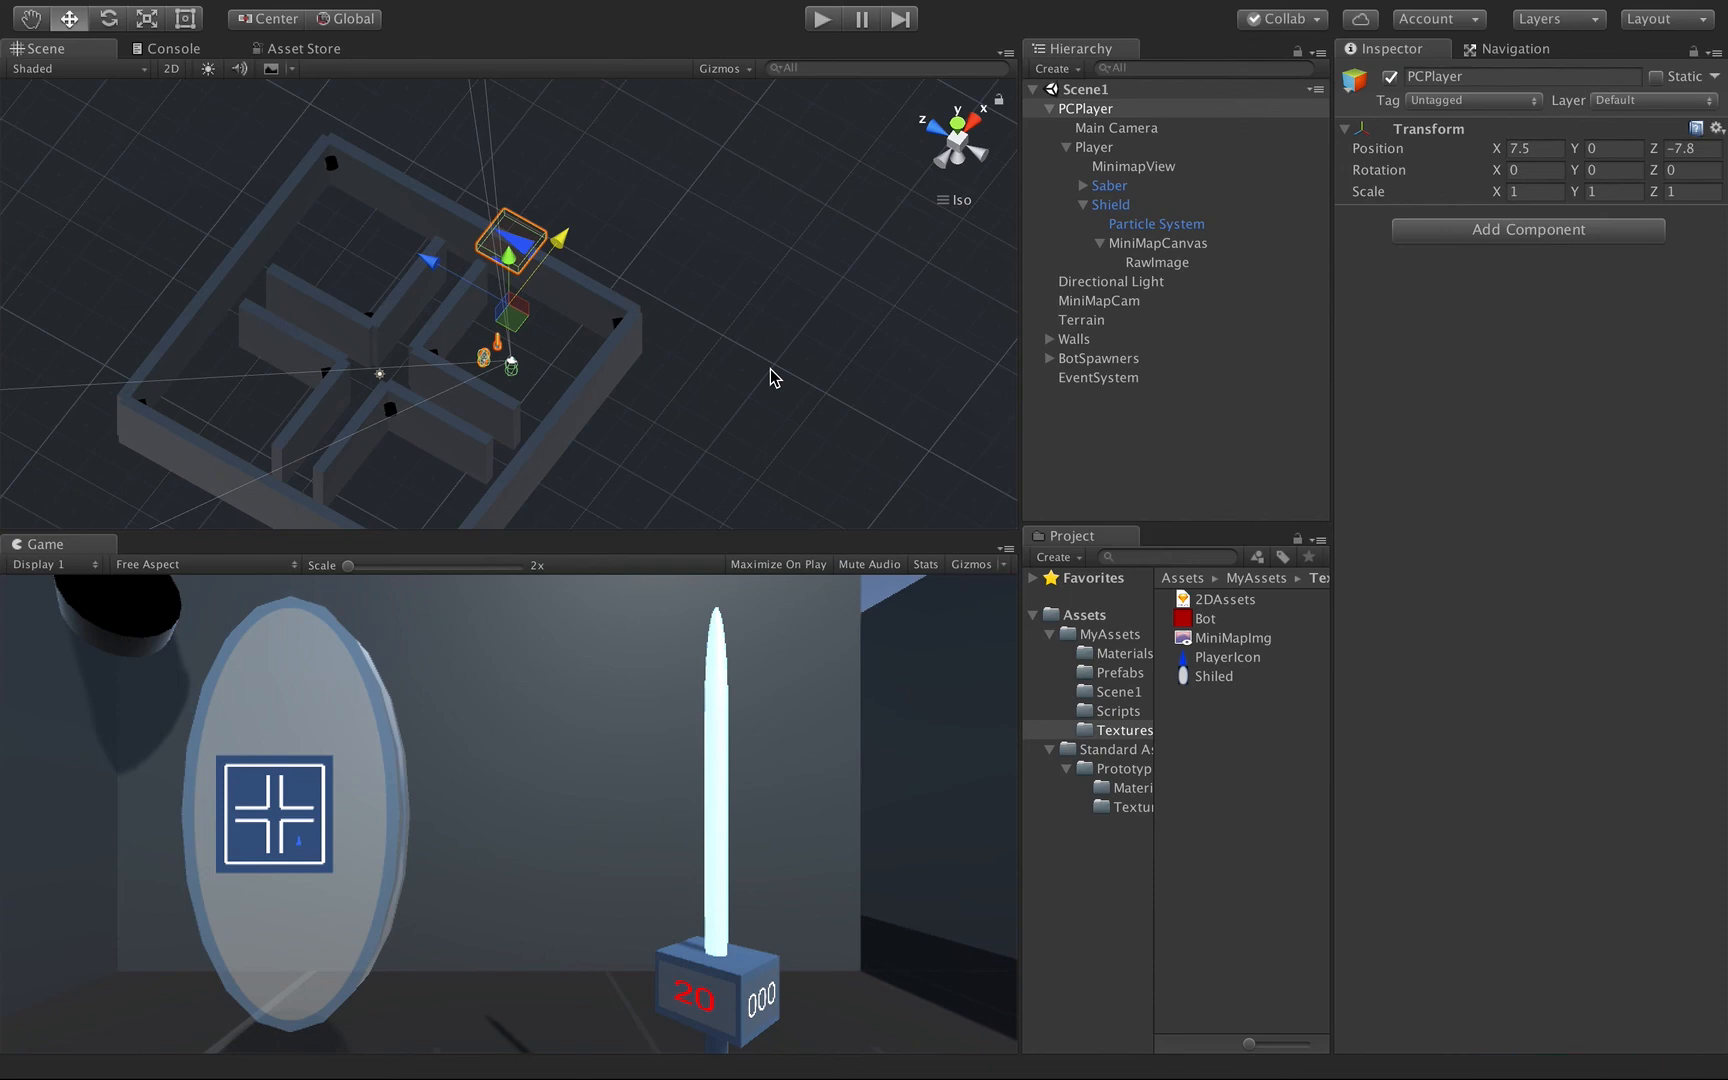
pyautogui.hotkey('ctrl', 'Left')
pyautogui.hotkey('ctrl', 'Left')
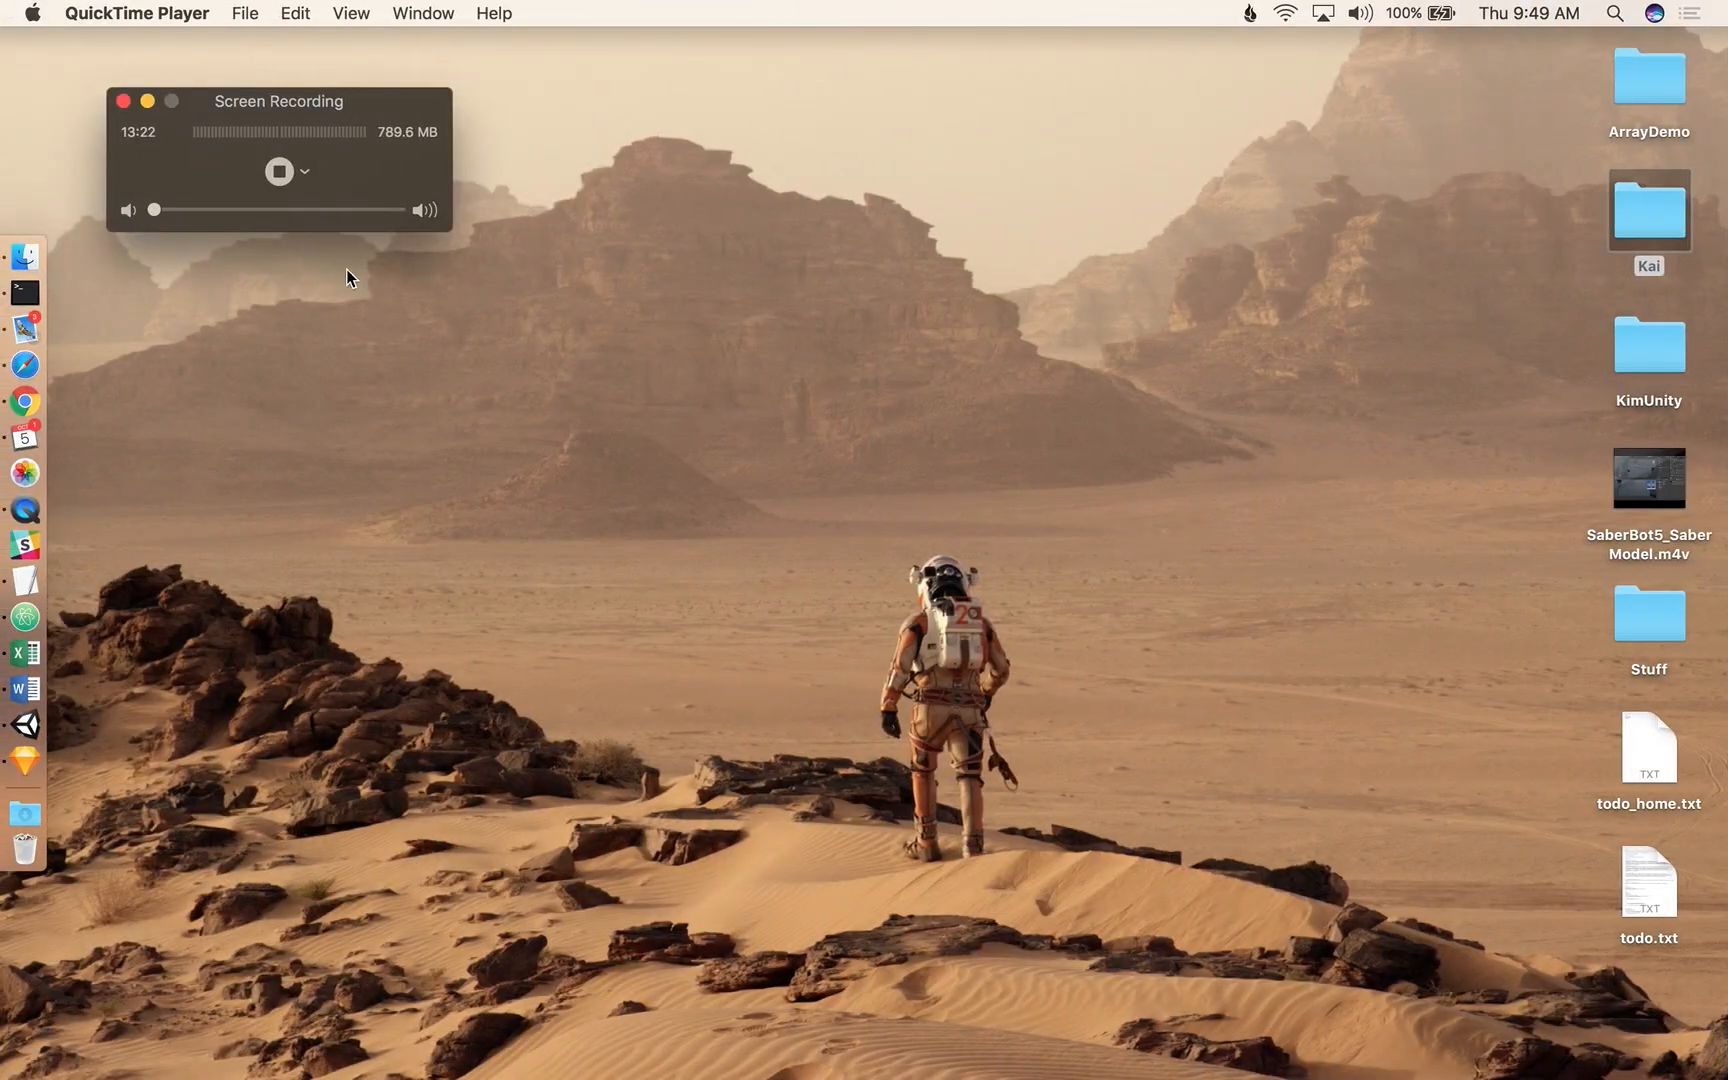